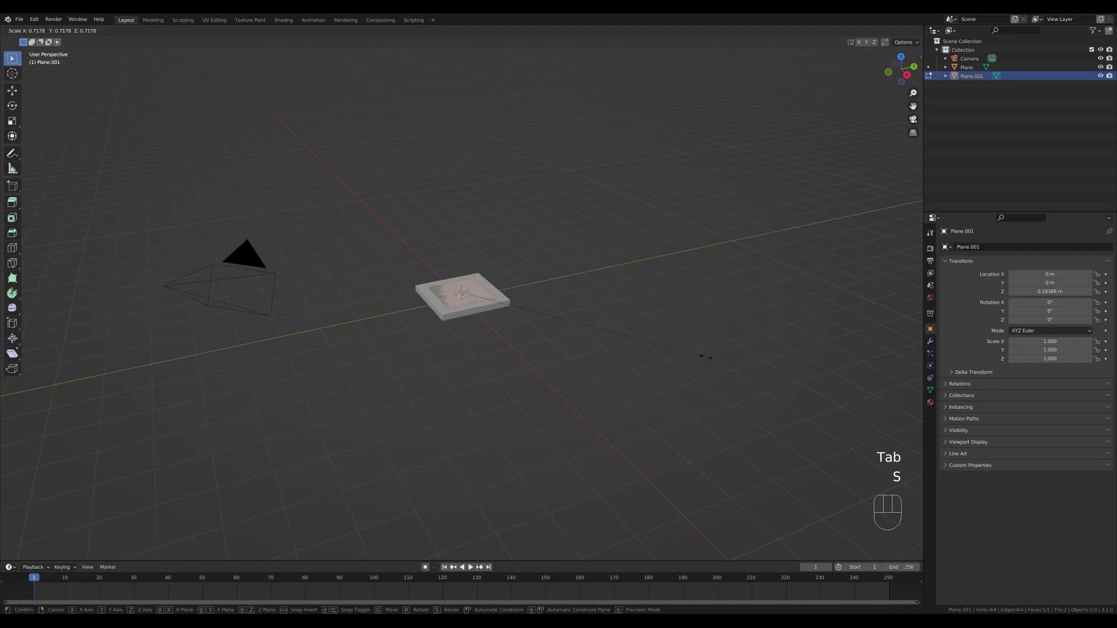
# Shrink the base plate's upper plane to about 0.72, then extrude it upward into a block with the top tapered to about 0.8
pyautogui.click(706, 357)
pyautogui.press('e')
pyautogui.click(688, 314)
pyautogui.press('s')
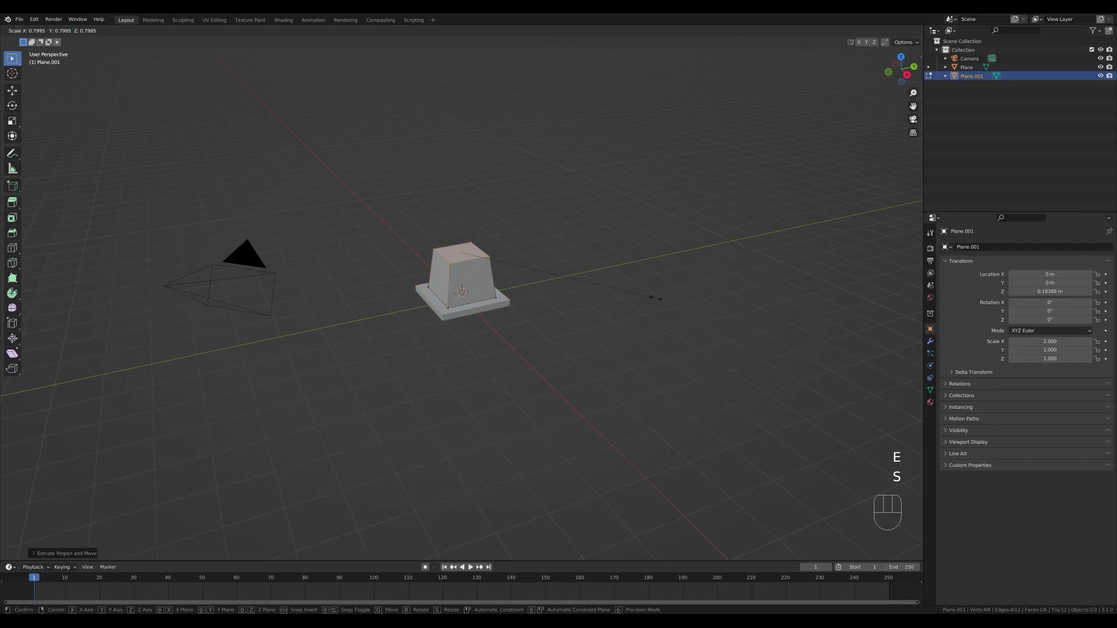
pyautogui.click(664, 300)
pyautogui.press('g')
pyautogui.click(662, 299)
# Snap the 3D cursor to the selected top face of the tapered block
pyautogui.scroll(2, 538, 280)
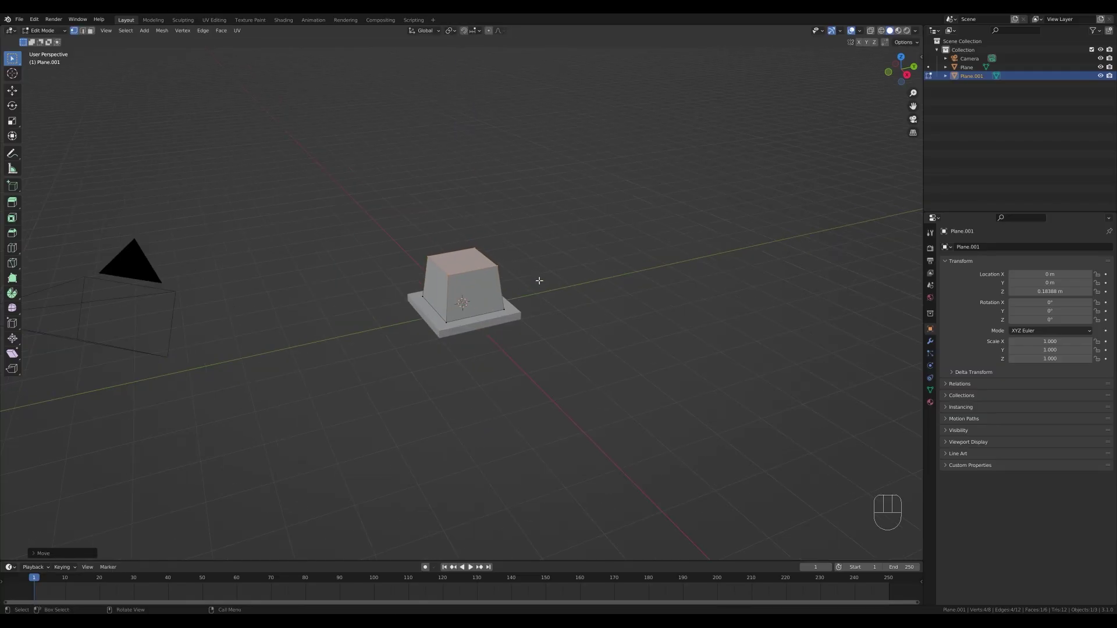
pyautogui.scroll(1, 538, 279)
pyautogui.keyDown('shift'); pyautogui.moveTo(539, 279); pyautogui.dragTo(557, 271, button='middle'); pyautogui.keyUp('shift')
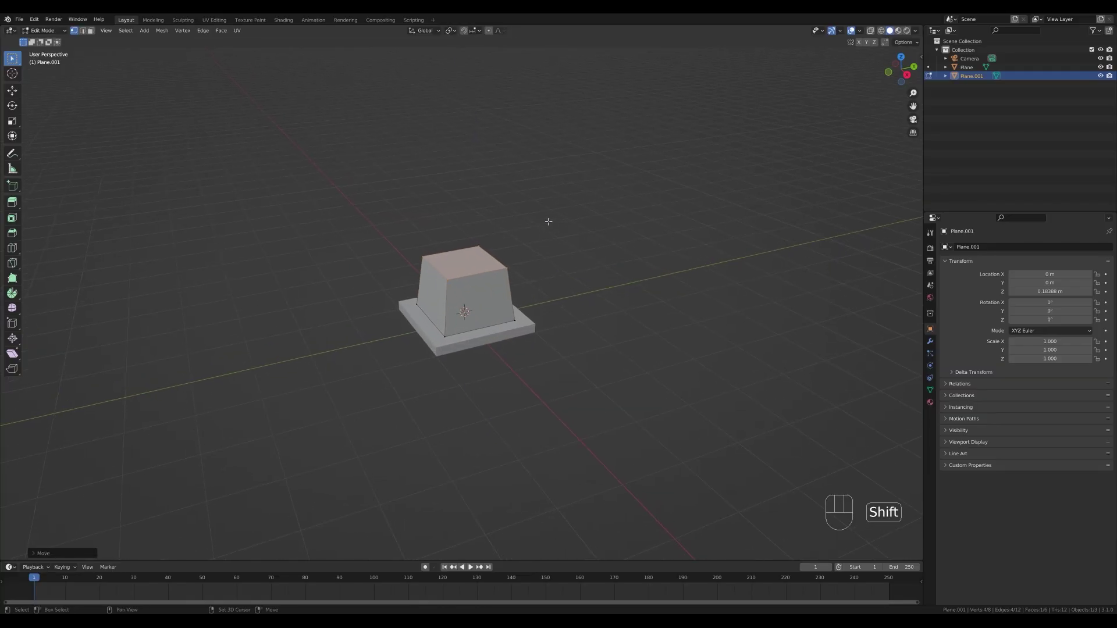
pyautogui.hotkey('shift', 's')
pyautogui.click(548, 274)
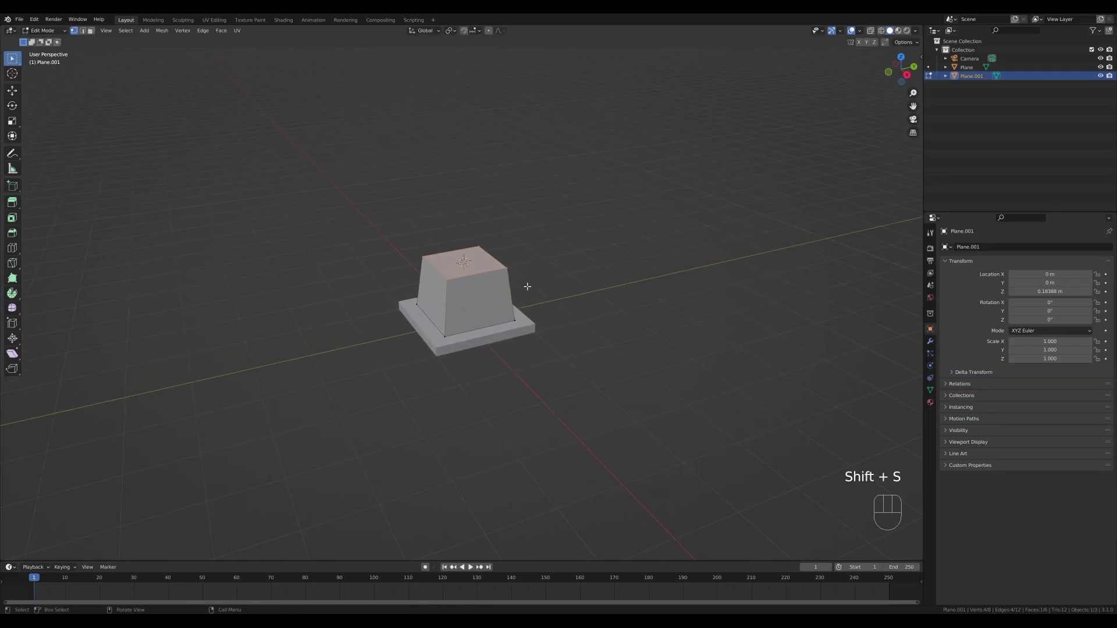
# Add a separate plane on top of the tapered block and raise it about 0.06 m along Z
pyautogui.press('Tab')
pyautogui.hotkey('shift', 'a')
pyautogui.moveTo(528, 287)
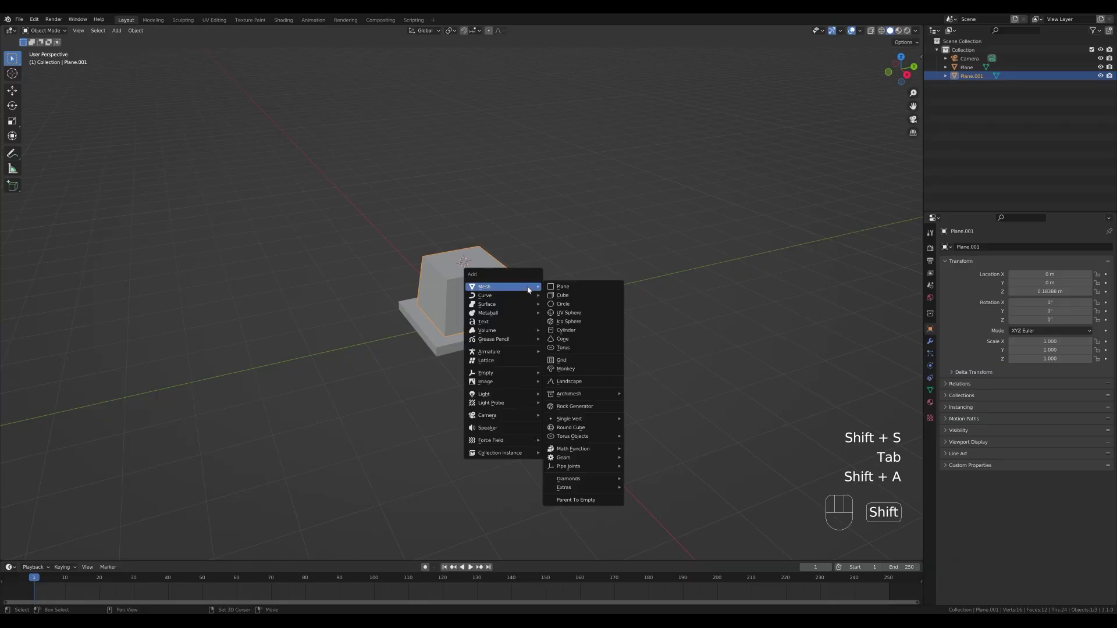
pyautogui.click(568, 288)
pyautogui.press('g')
pyautogui.press('z')
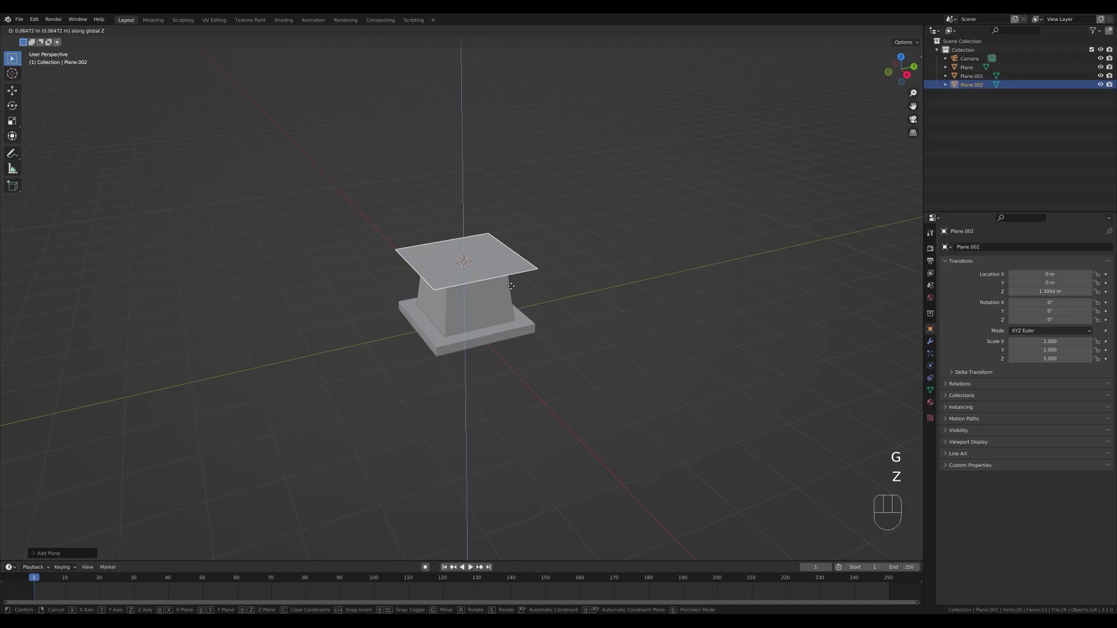
pyautogui.click(511, 285)
# Shrink the new plane and extrude it upward about 0.85 m, tapering its top face to about 0.86
pyautogui.press('Tab')
pyautogui.press('s')
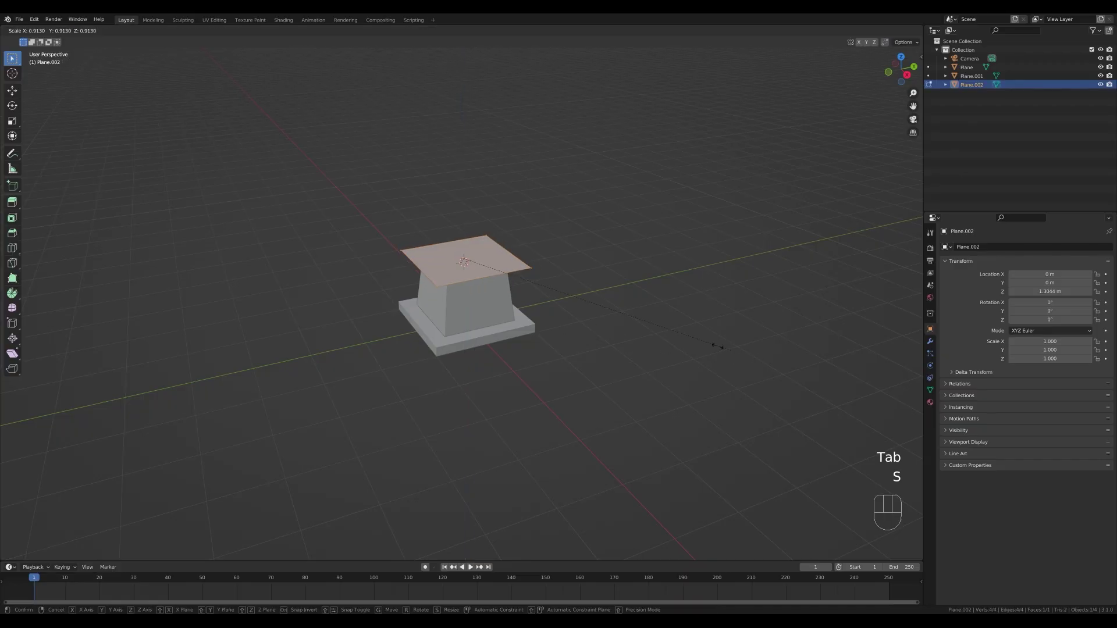
pyautogui.click(663, 333)
pyautogui.press('e')
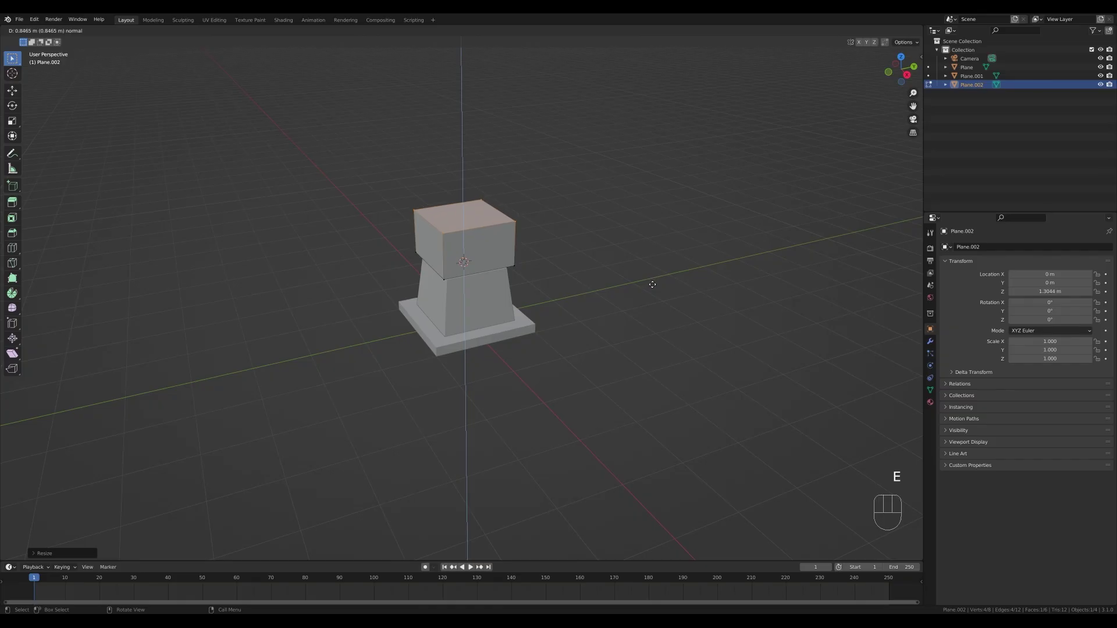
pyautogui.click(652, 285)
pyautogui.press('s')
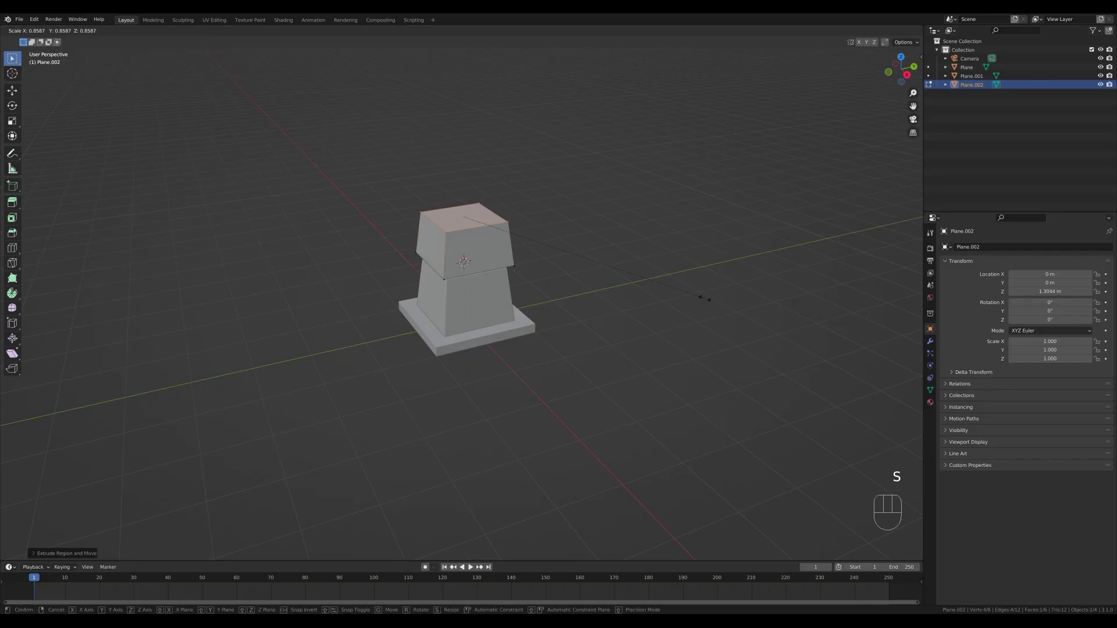
pyautogui.click(705, 299)
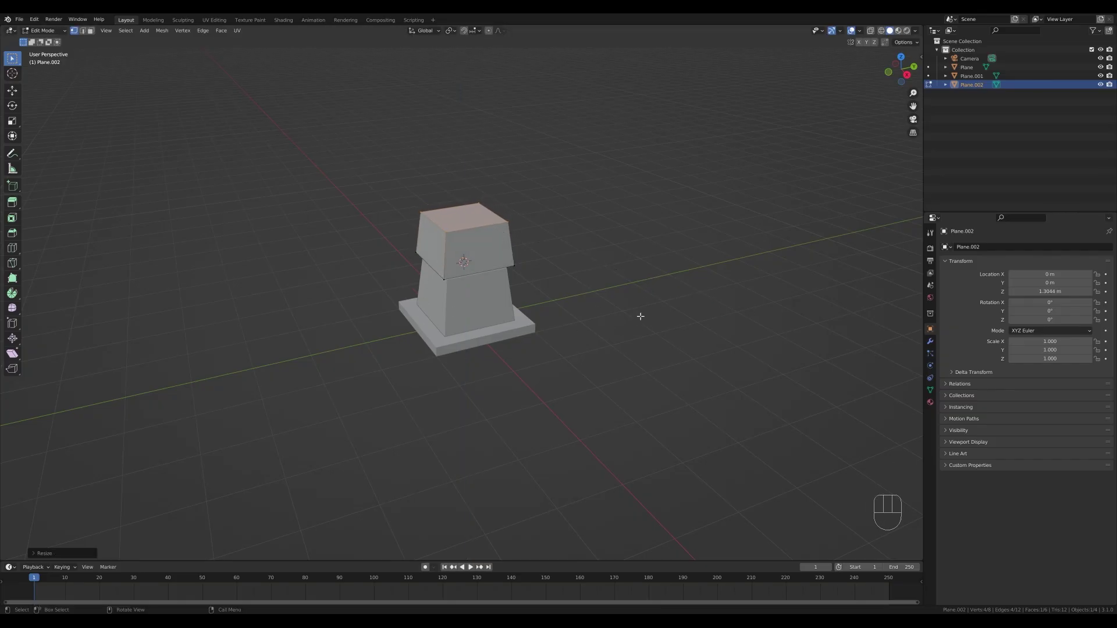
# Place the 3D cursor on the front side of the upper block and add a circle with 8 vertices there
pyautogui.moveTo(519, 295); pyautogui.dragTo(539, 296, button='middle')
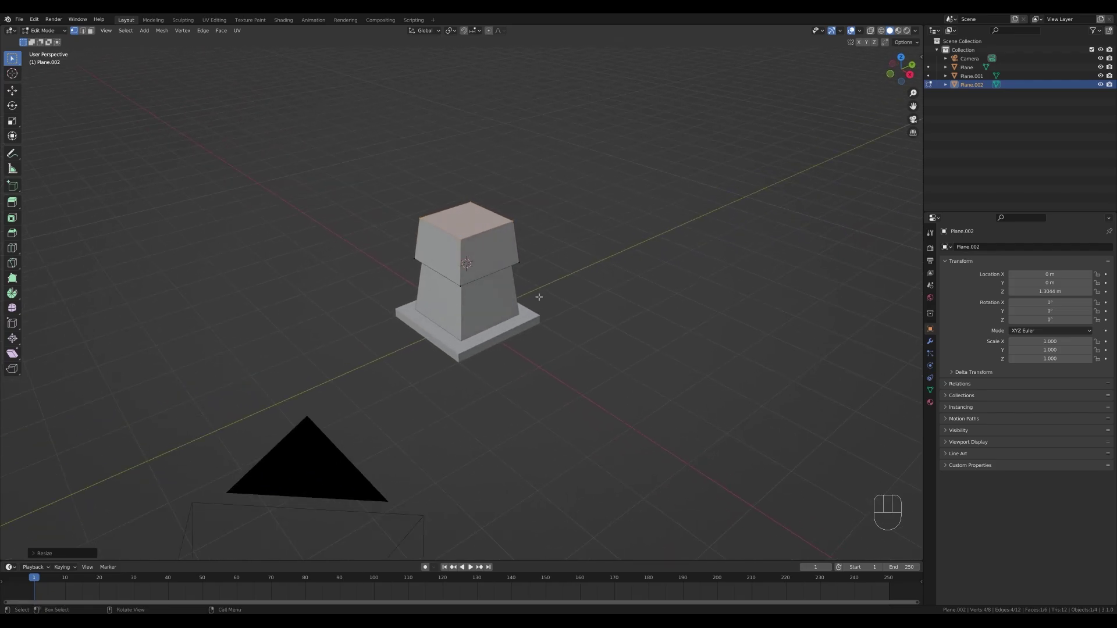
pyautogui.keyDown('shift'); pyautogui.rightClick(451, 259); pyautogui.keyUp('shift')
pyautogui.press('Tab')
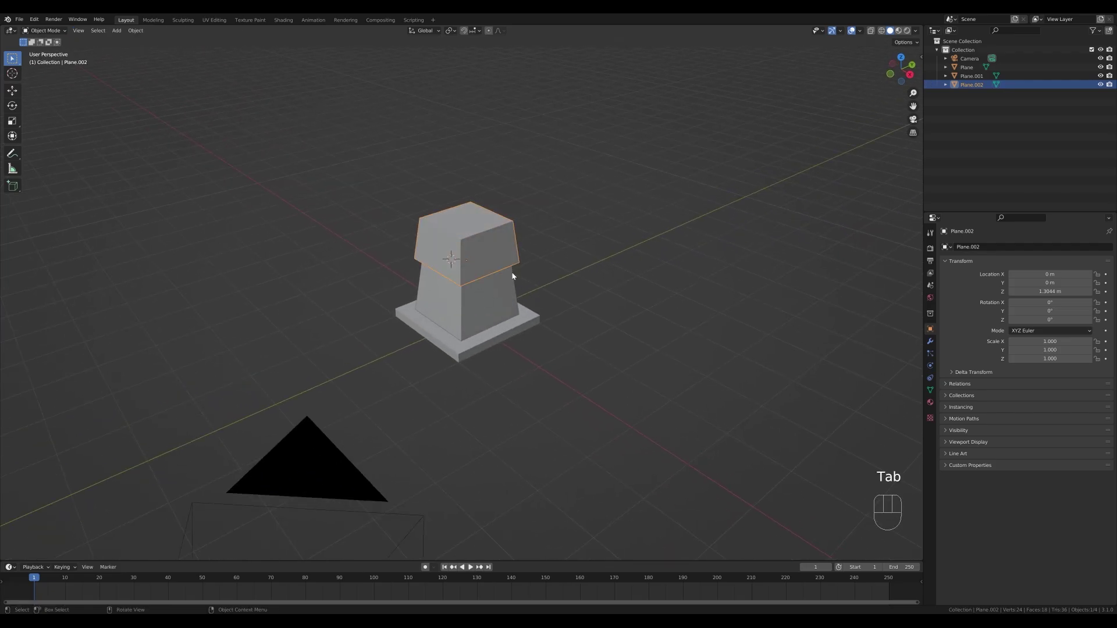
pyautogui.hotkey('shift', 'a')
pyautogui.moveTo(509, 285)
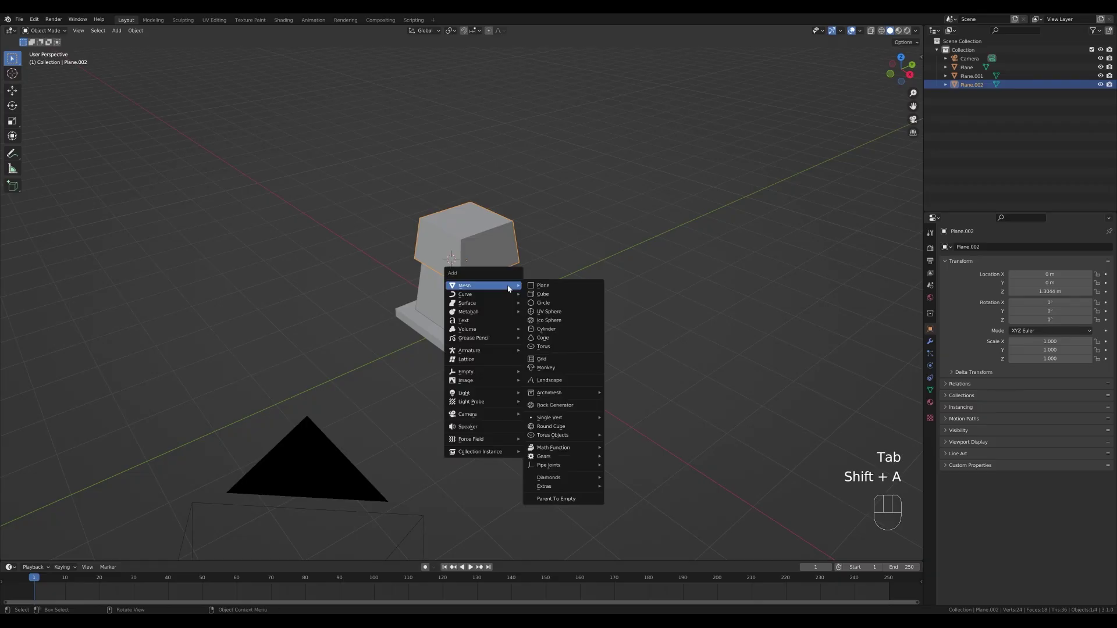
pyautogui.click(535, 303)
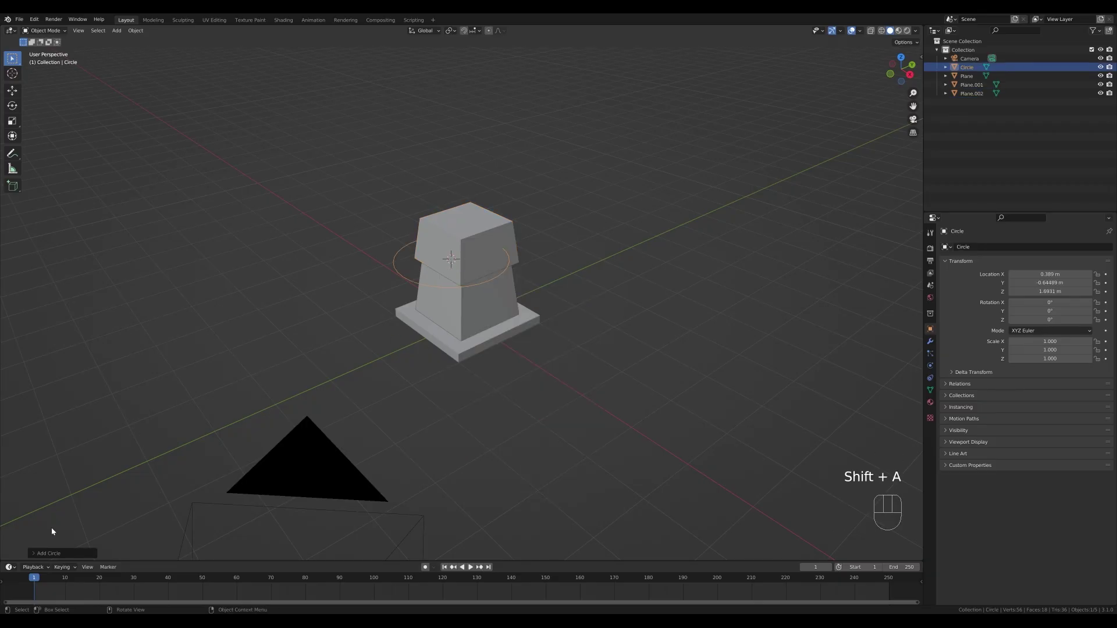
pyautogui.click(49, 553)
pyautogui.click(125, 459)
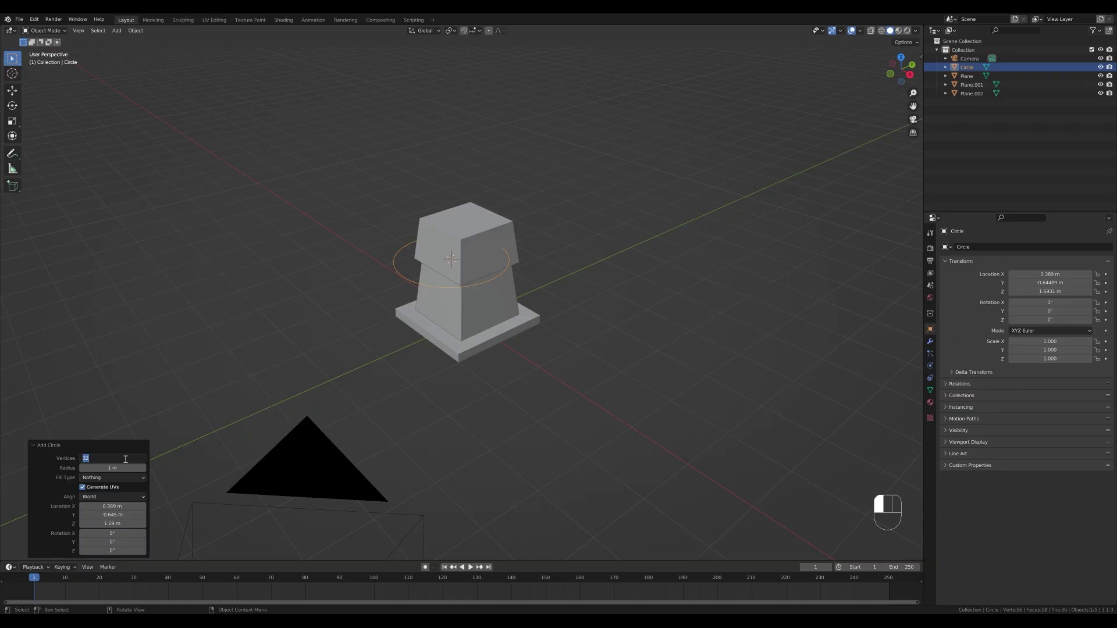
pyautogui.write('8')
pyautogui.press('Return')
# Scale the circle's vertices down to about 0.21 and rotate them 90° around the X axis
pyautogui.press('Tab')
pyautogui.press('s')
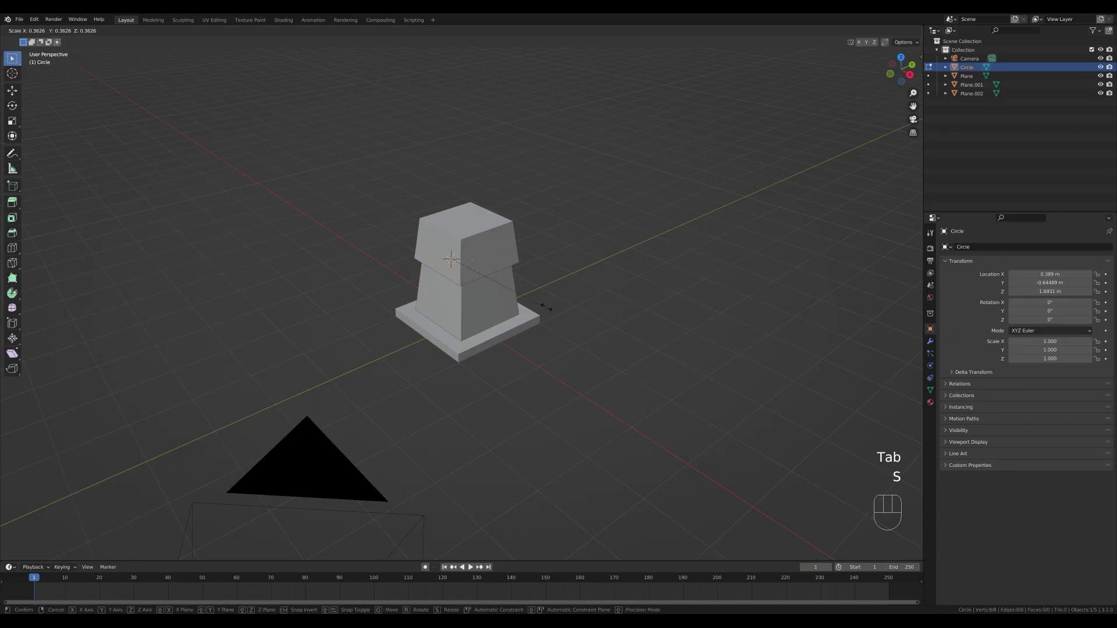
pyautogui.click(511, 285)
pyautogui.write('rx')
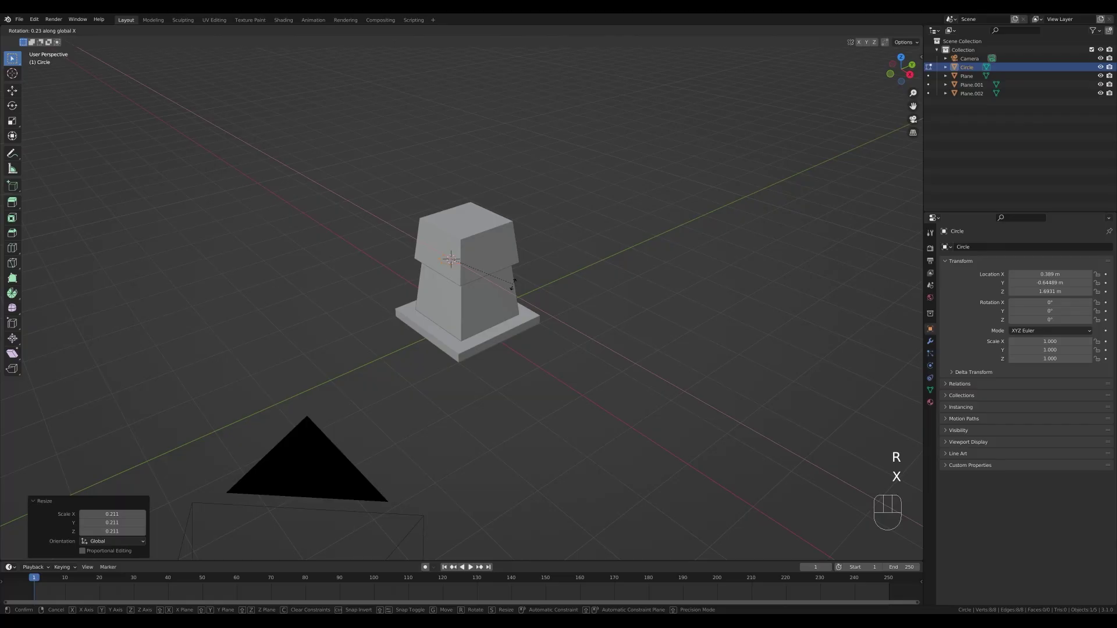
pyautogui.write('90')
pyautogui.press('KP_Enter')
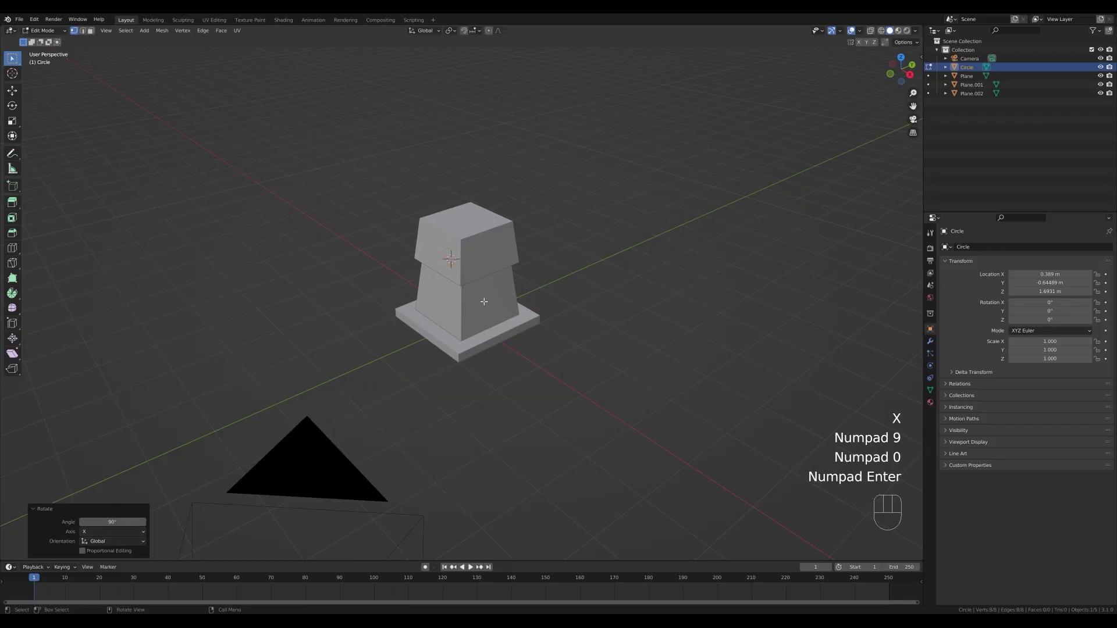
# Move the circle about 0.14 m along Y into the block and extrude it about 0.55 m outward along negative Y
pyautogui.press('g')
pyautogui.press('y')
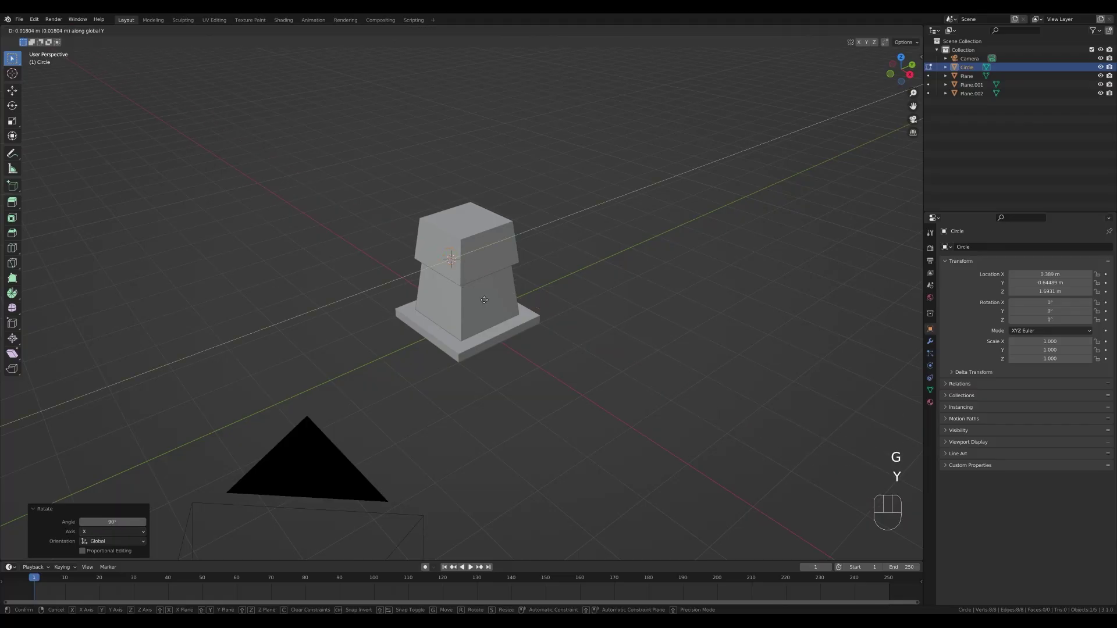
pyautogui.click(489, 295)
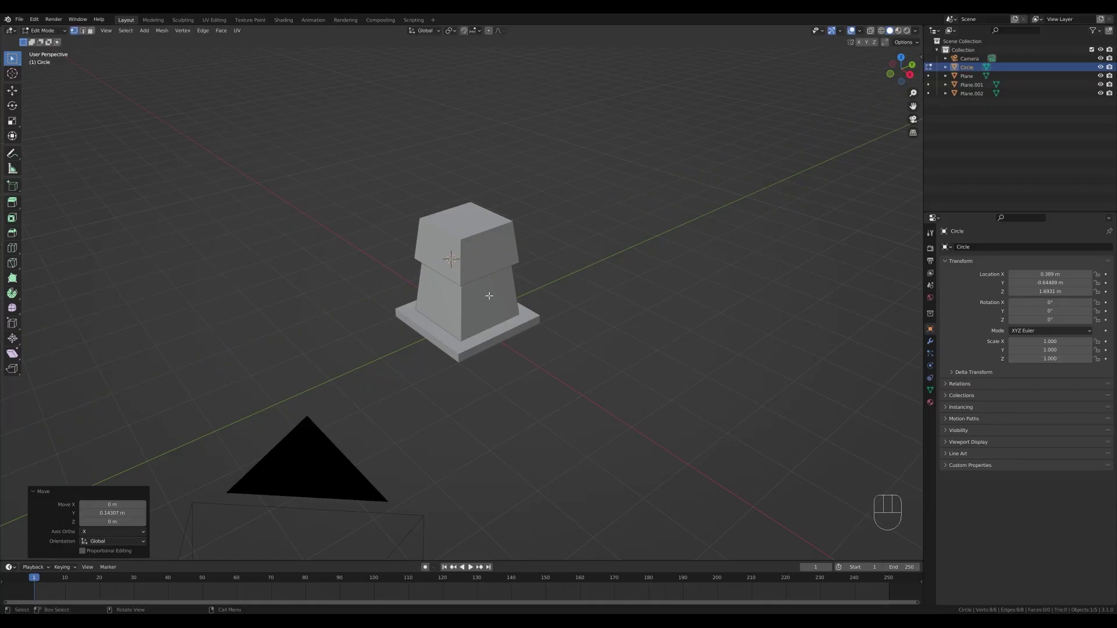
pyautogui.press('e')
pyautogui.press('y')
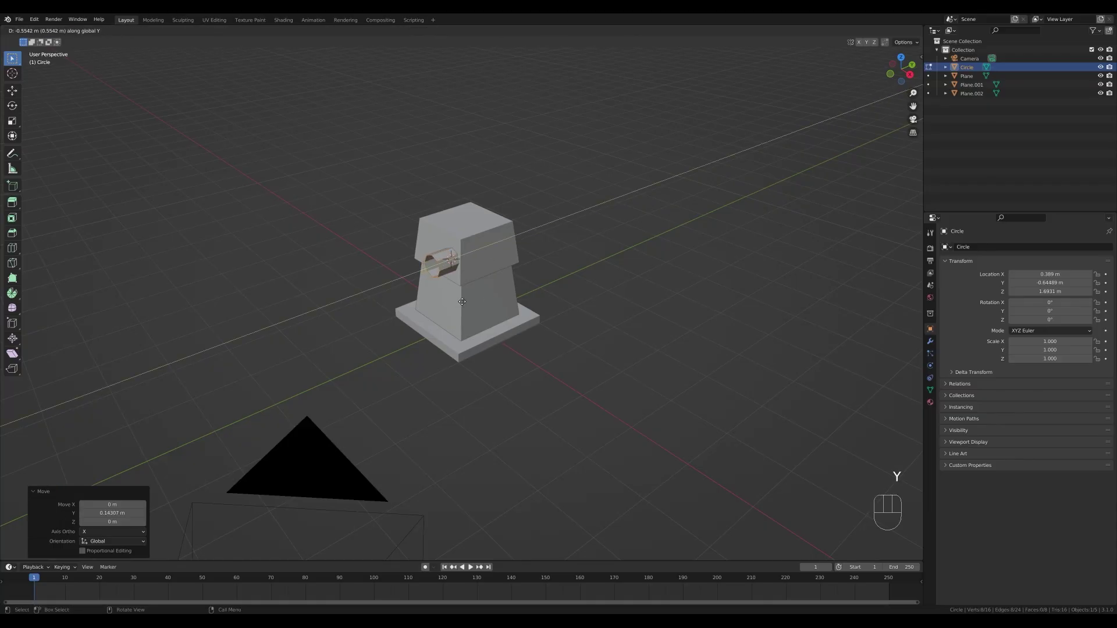
pyautogui.click(465, 301)
# Fill the cylinder's front end and hollow it with an inset of about 0.06 m and an inward extrusion of about 0.34 m
pyautogui.press('f')
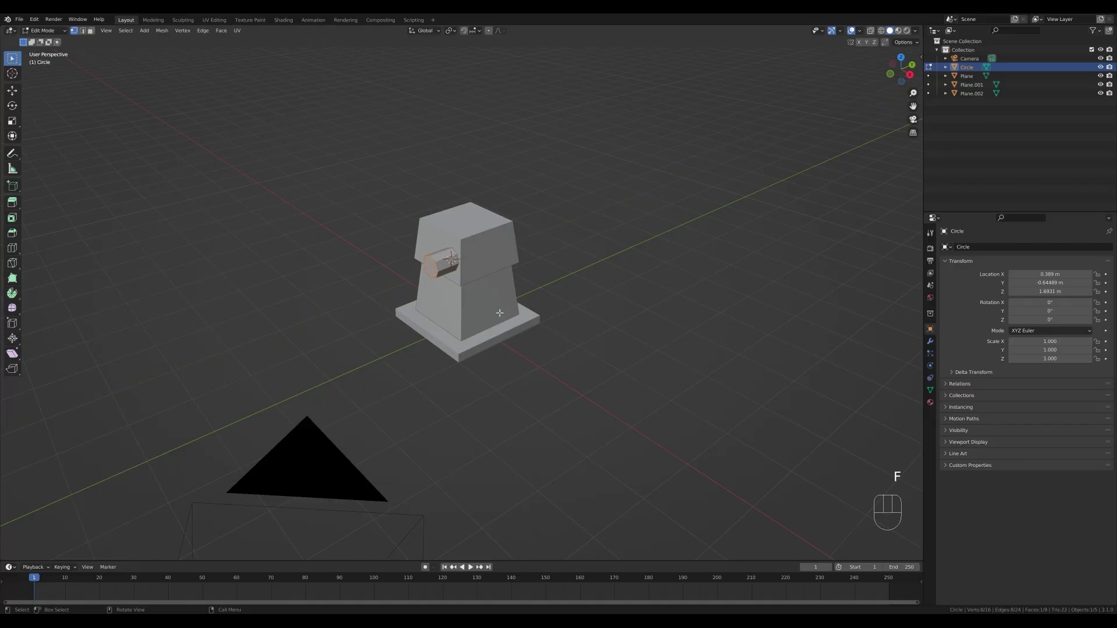
pyautogui.press('i')
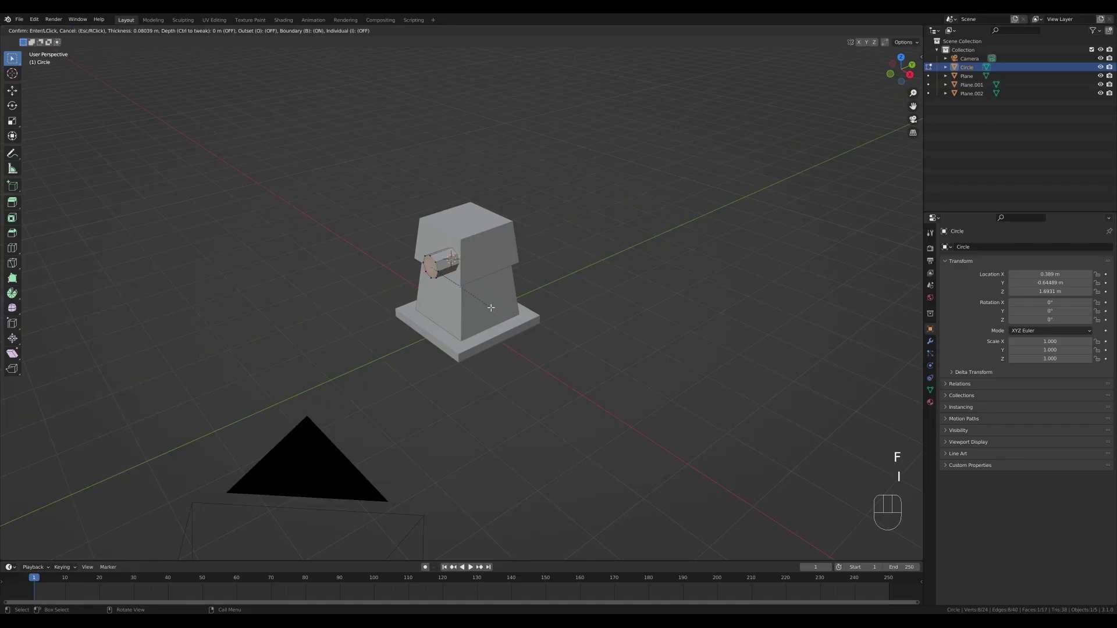
pyautogui.click(492, 308)
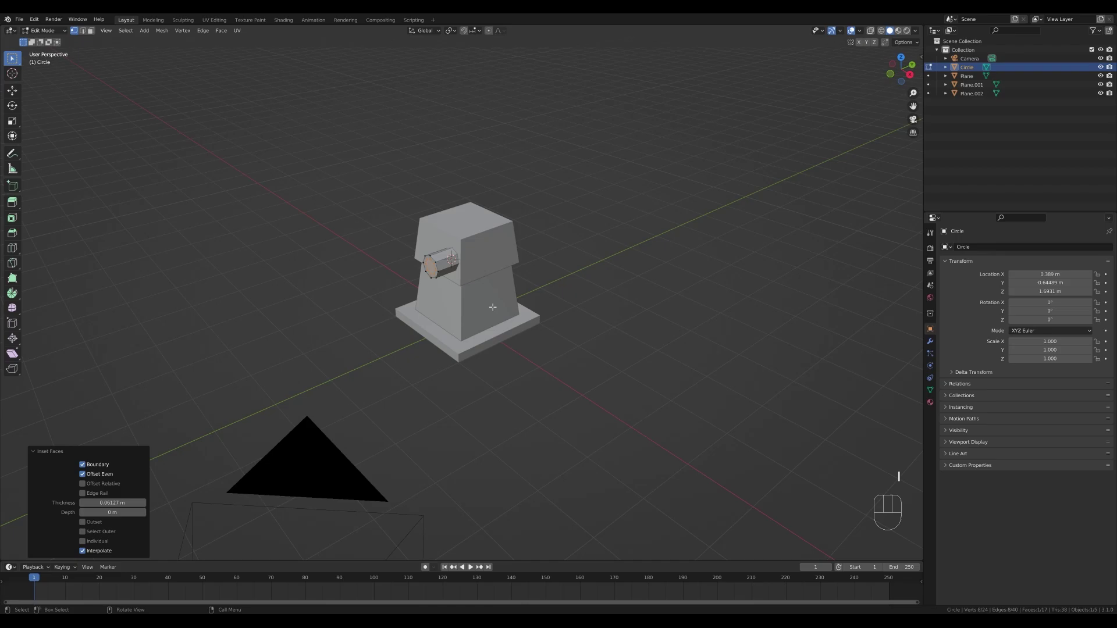
pyautogui.press('e')
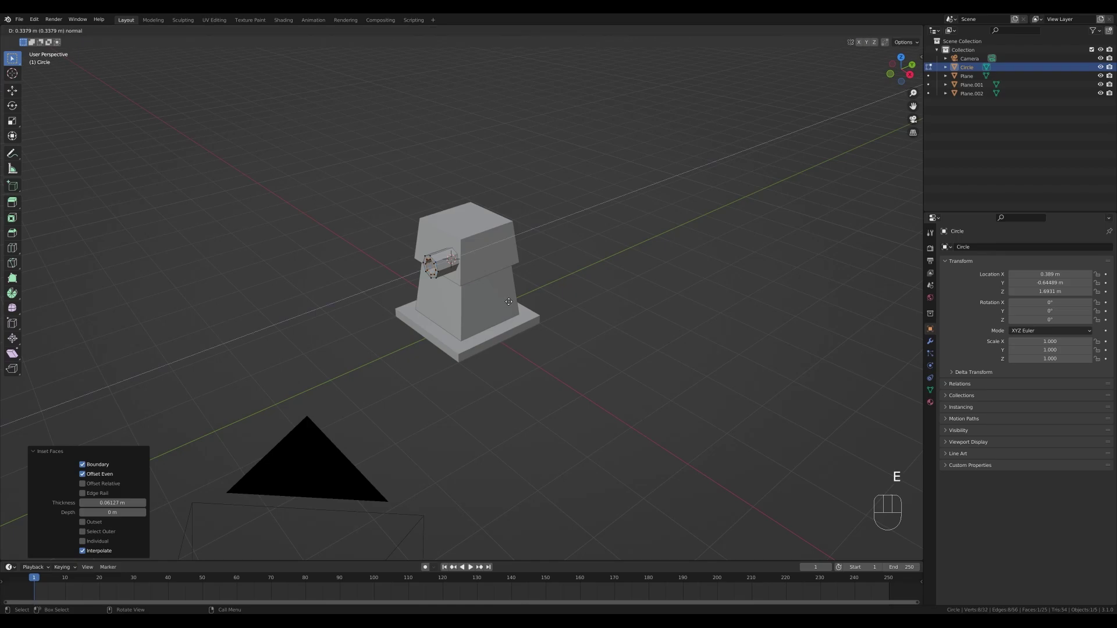
pyautogui.click(508, 302)
# Duplicate the recessed inner face in place and move the copy about 0.15 m outward along negative Y
pyautogui.moveTo(492, 254); pyautogui.dragTo(549, 268, button='middle')
pyautogui.hotkey('shift', 'd')
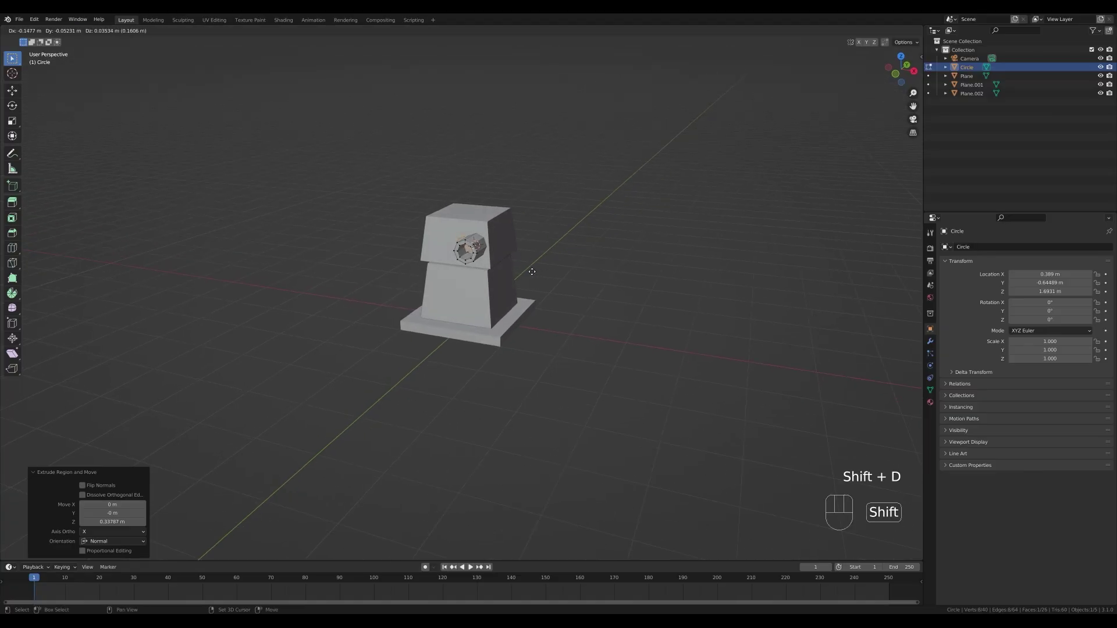
pyautogui.rightClick(565, 271)
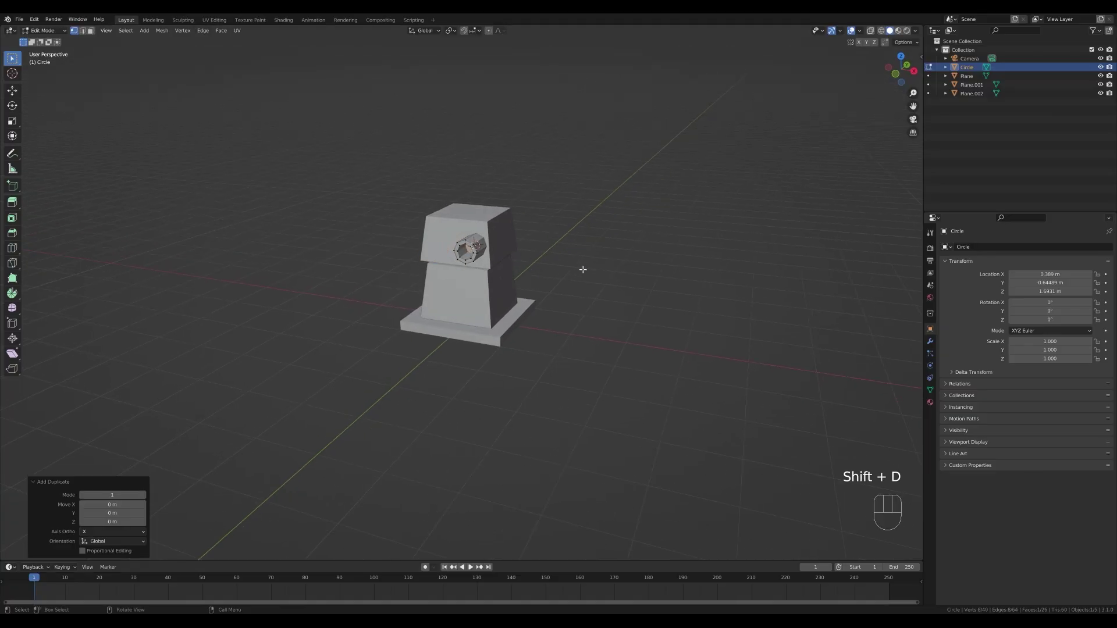
pyautogui.press('g')
pyautogui.press('y')
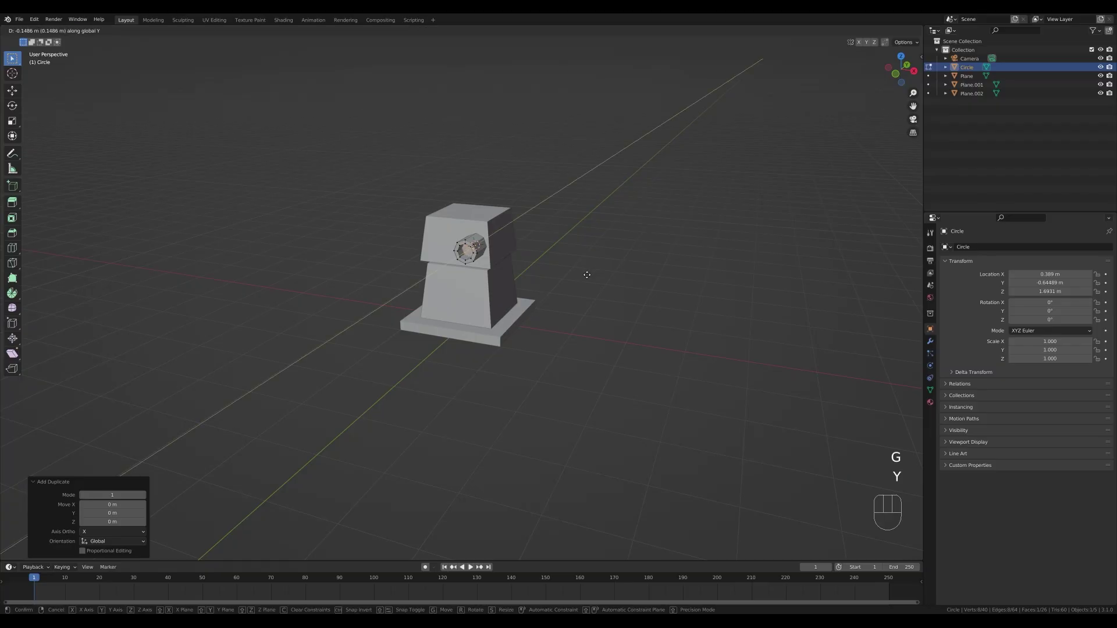
pyautogui.click(586, 274)
# Shrink the duplicated face inside the cylinder to about 0.78, then by a further 0.96
pyautogui.scroll(4, 589, 276)
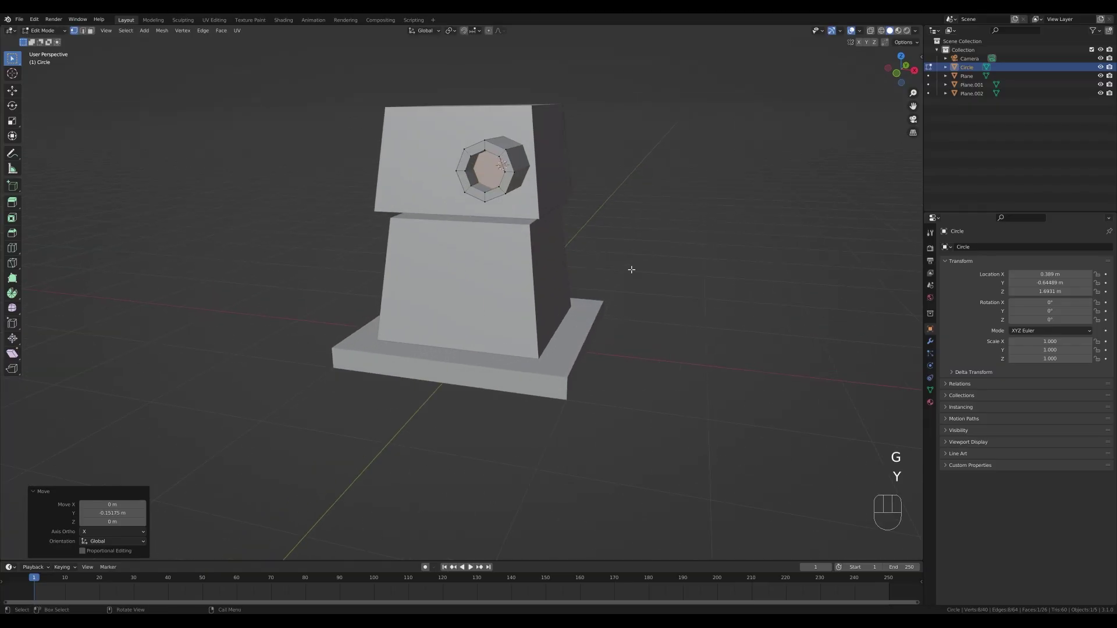
pyautogui.press('s')
pyautogui.click(618, 245)
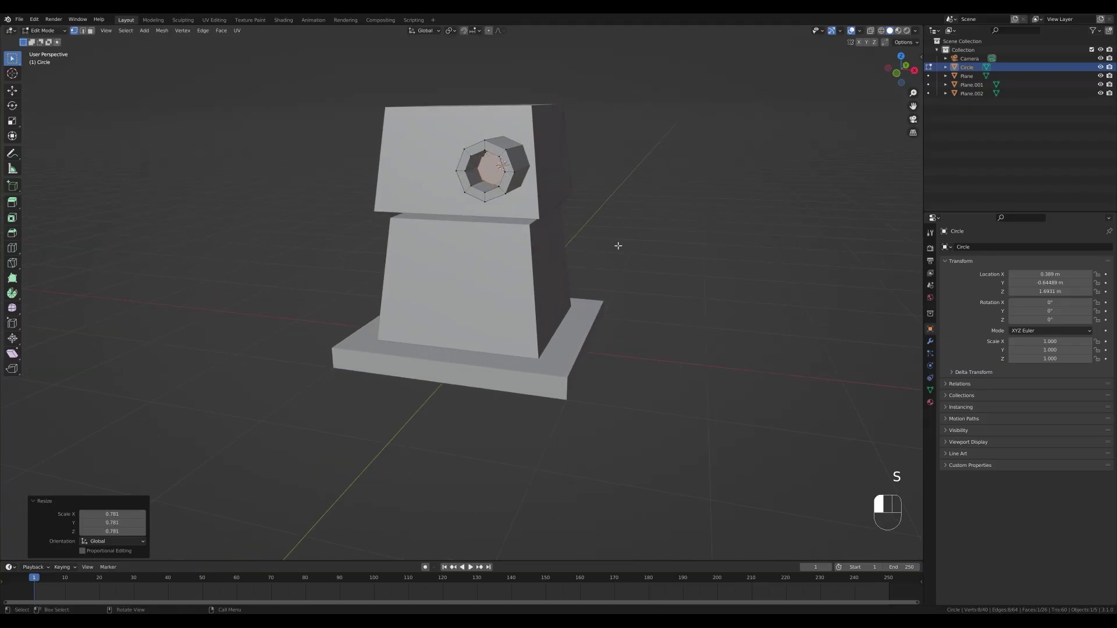
pyautogui.moveTo(618, 245); pyautogui.dragTo(589, 237, button='middle')
pyautogui.press('s')
pyautogui.click(585, 239)
# Extrude the duplicated face about 0.32 m outward and inset its end by about 0.05 m
pyautogui.press('e')
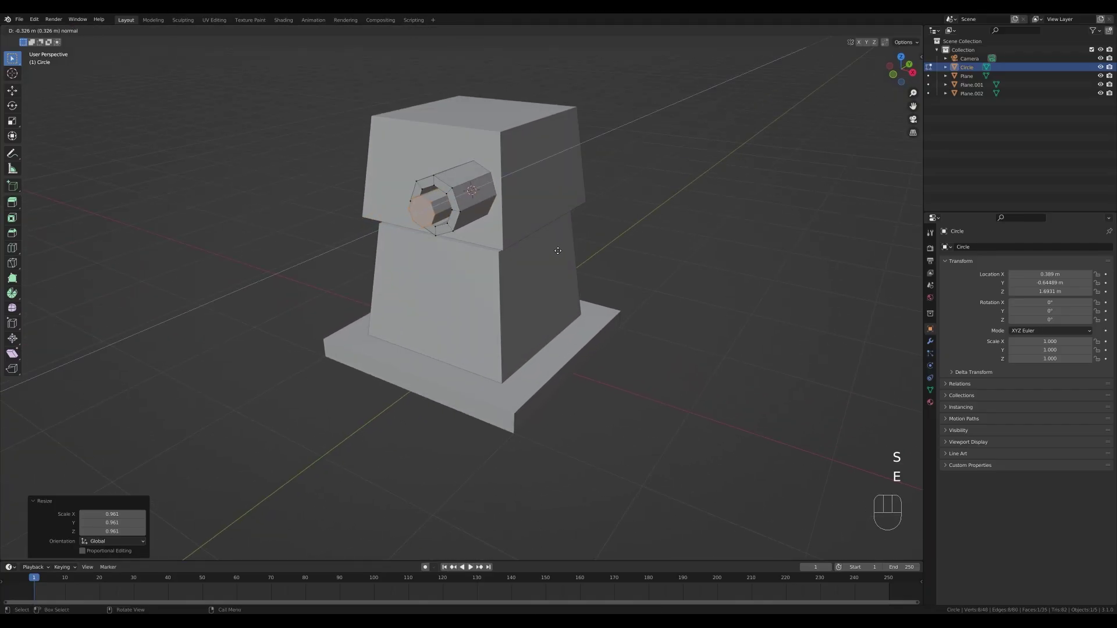
pyautogui.click(557, 250)
pyautogui.press('i')
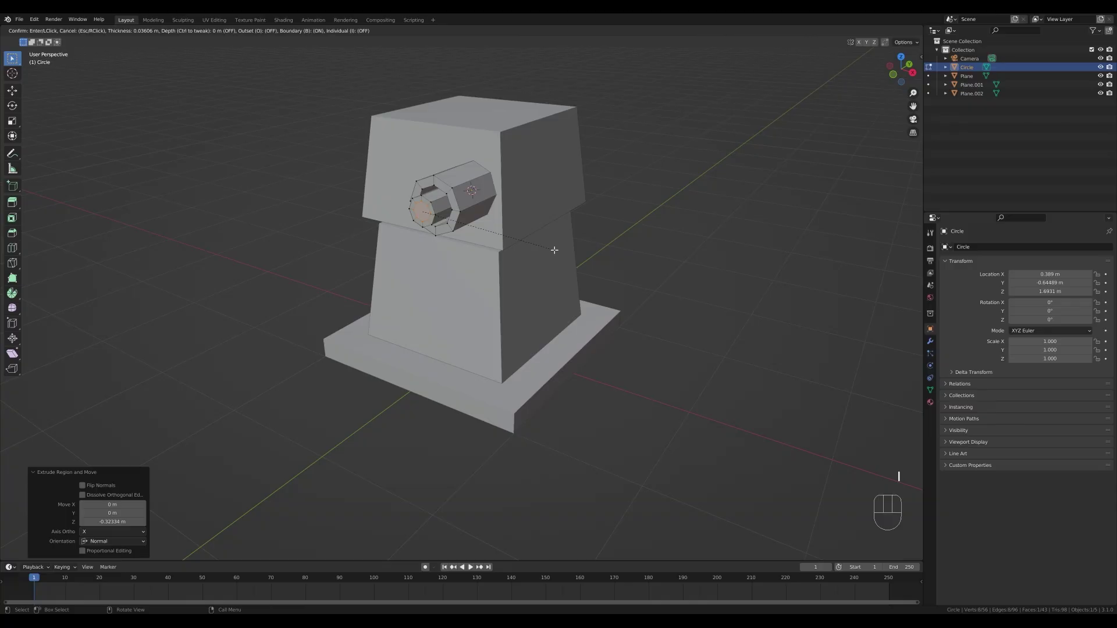
pyautogui.click(553, 249)
# Extrude the inset barrel end about 0.44 m outward, then extrude it a further 0.03 m and enlarge the end into a flare
pyautogui.press('e')
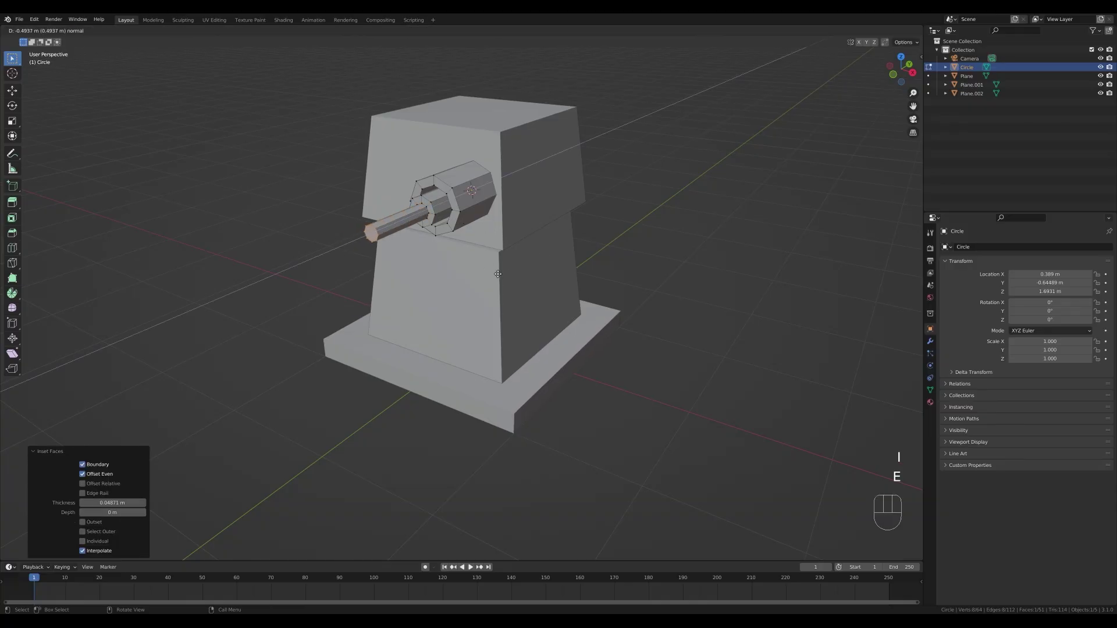
pyautogui.click(504, 272)
pyautogui.press('e')
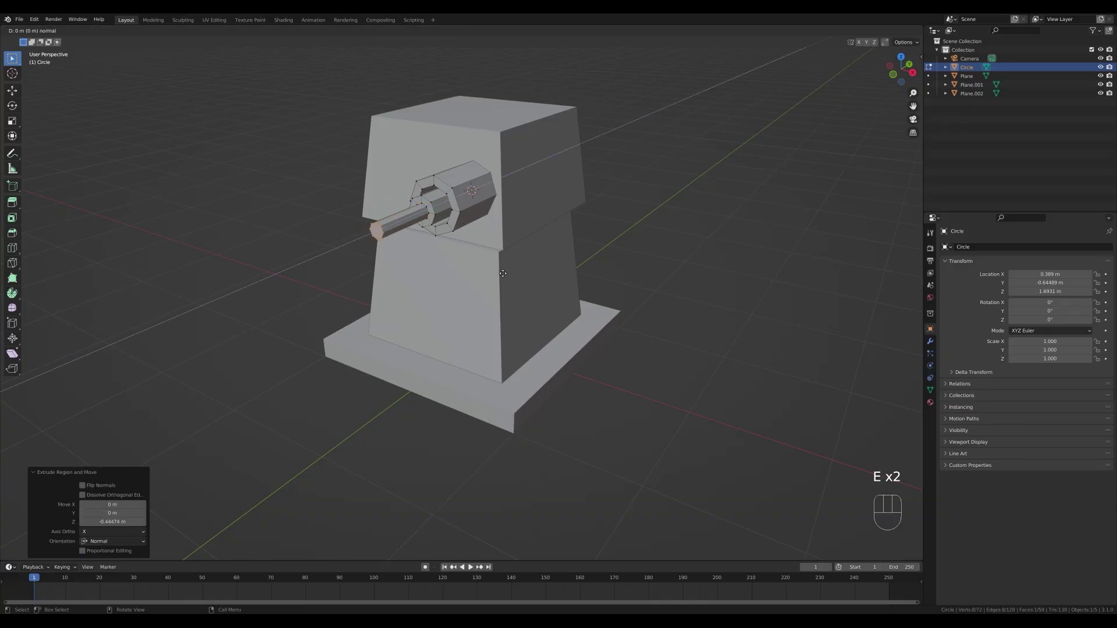
pyautogui.click(505, 274)
pyautogui.press('s')
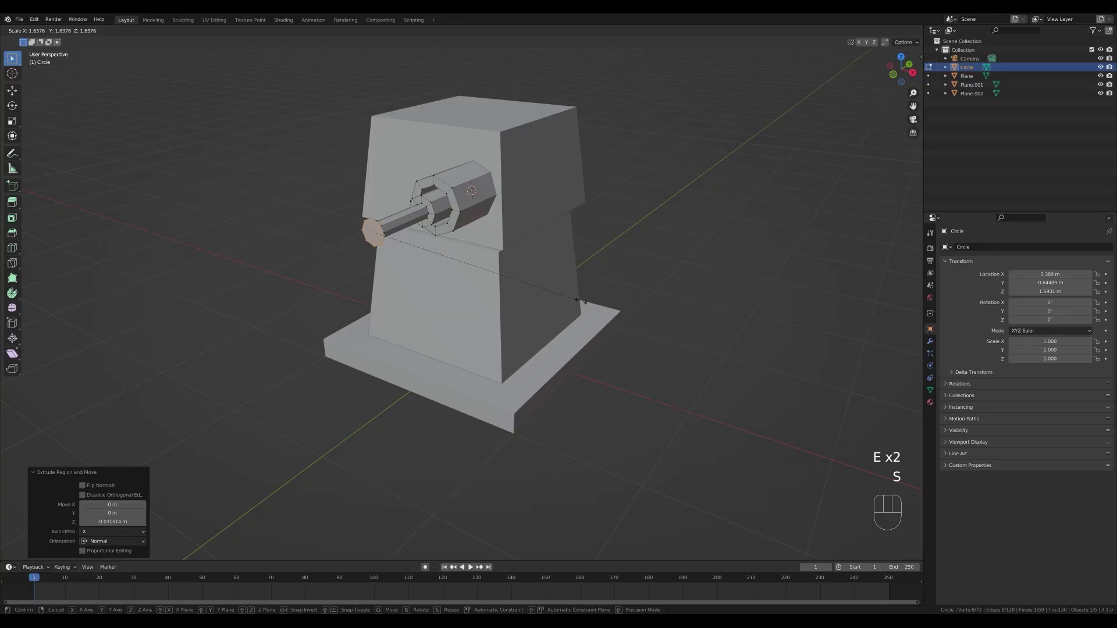
pyautogui.click(600, 304)
# Extrude the flared end about 0.29 m outward and shrink its tip to form a tapered muzzle
pyautogui.press('e')
pyautogui.click(556, 330)
pyautogui.press('s')
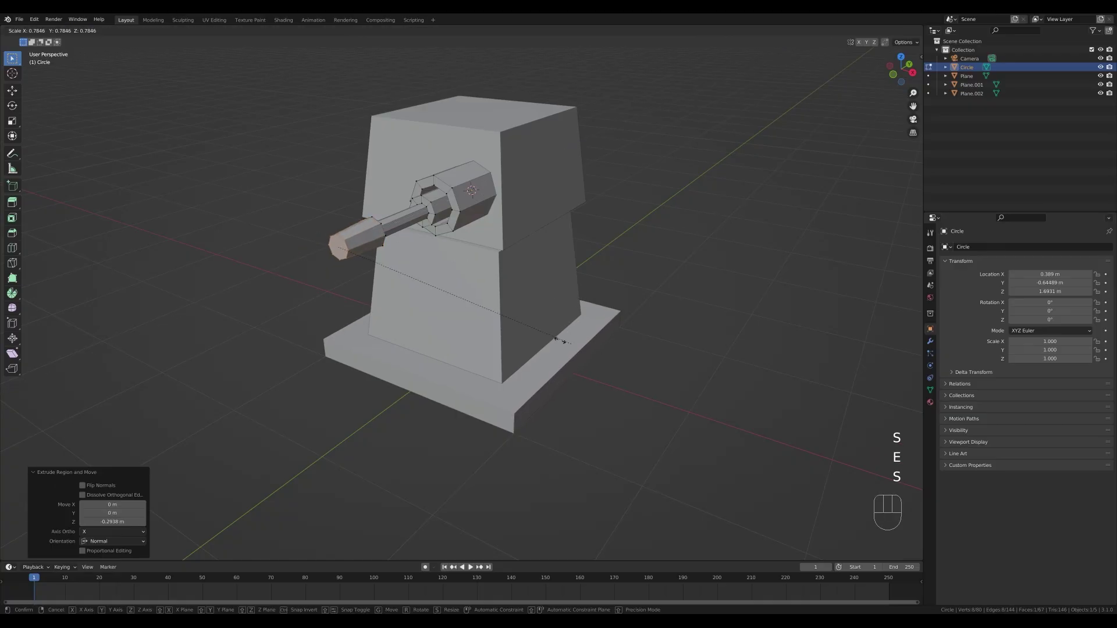
pyautogui.click(520, 318)
pyautogui.hotkey('ctrl', 'z')
pyautogui.hotkey('ctrl', 'z')
# Inset the muzzle tip by about 0.03 m and extrude the inner face about 0.23 m inward to hollow it
pyautogui.press('i')
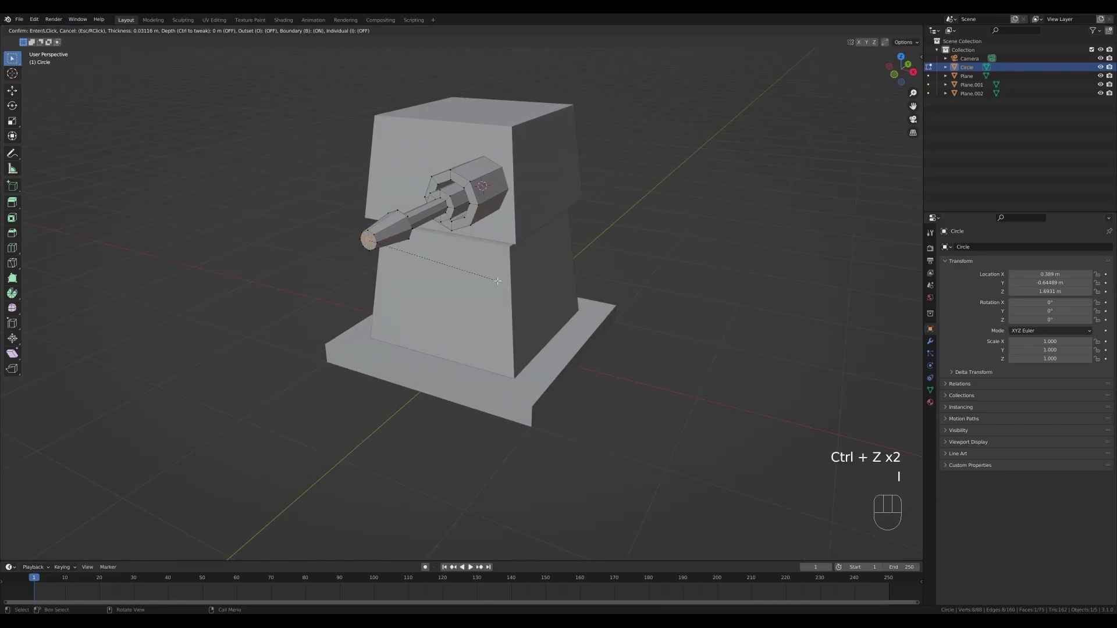
pyautogui.click(498, 281)
pyautogui.press('e')
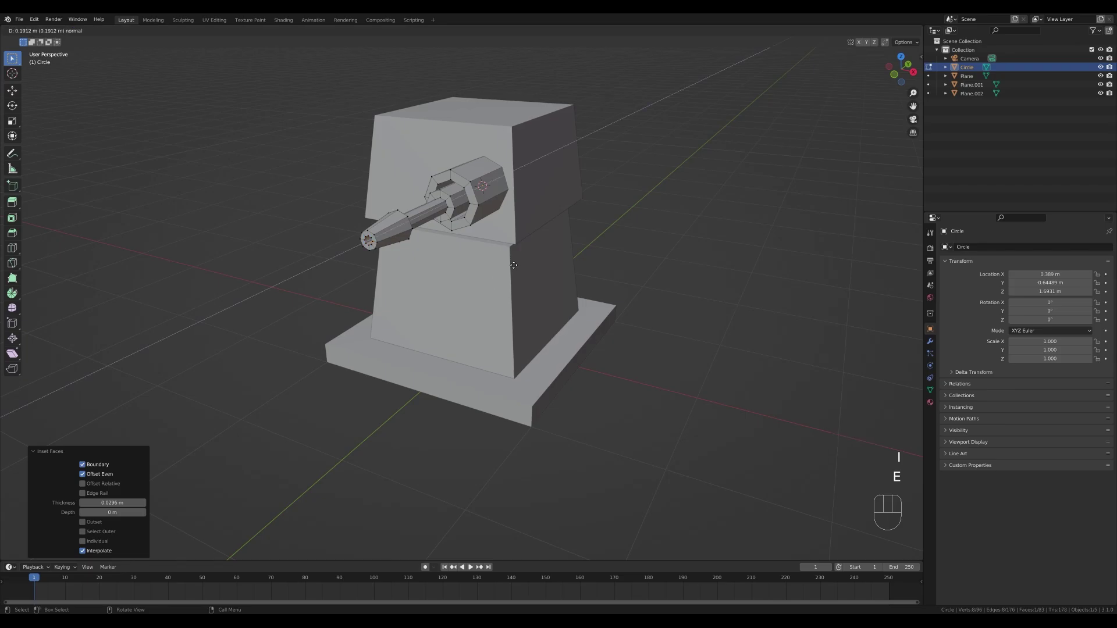
pyautogui.click(517, 264)
# Scale the whole gun object to 1.136 and move it about 0.19 m along Y toward the upper block
pyautogui.scroll(-5, 568, 245)
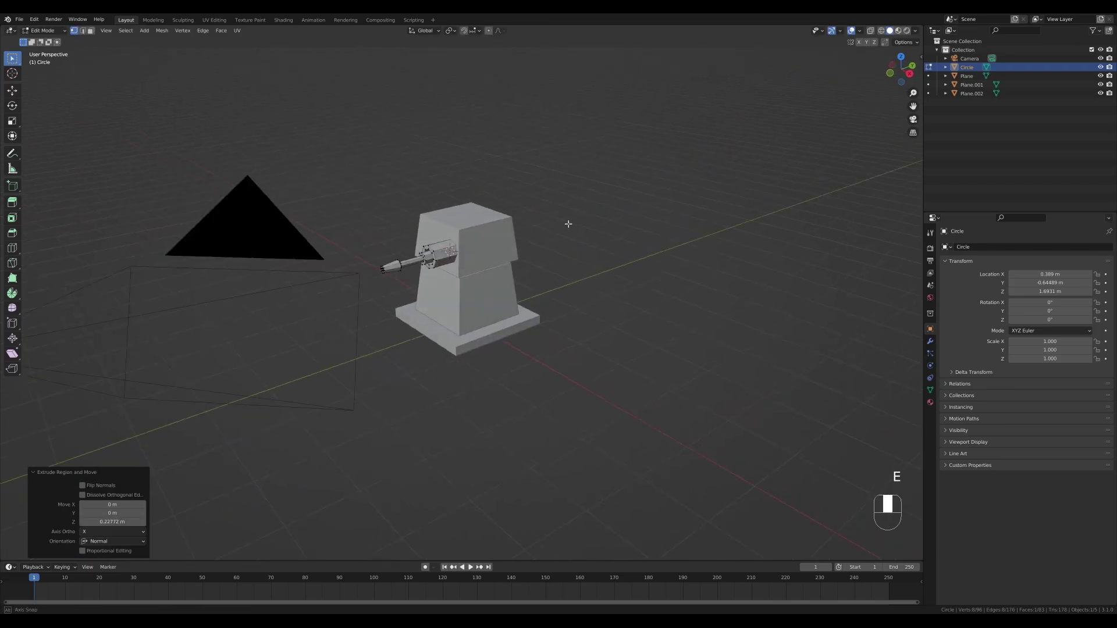
pyautogui.moveTo(568, 225); pyautogui.dragTo(447, 271, button='middle')
pyautogui.press('Tab')
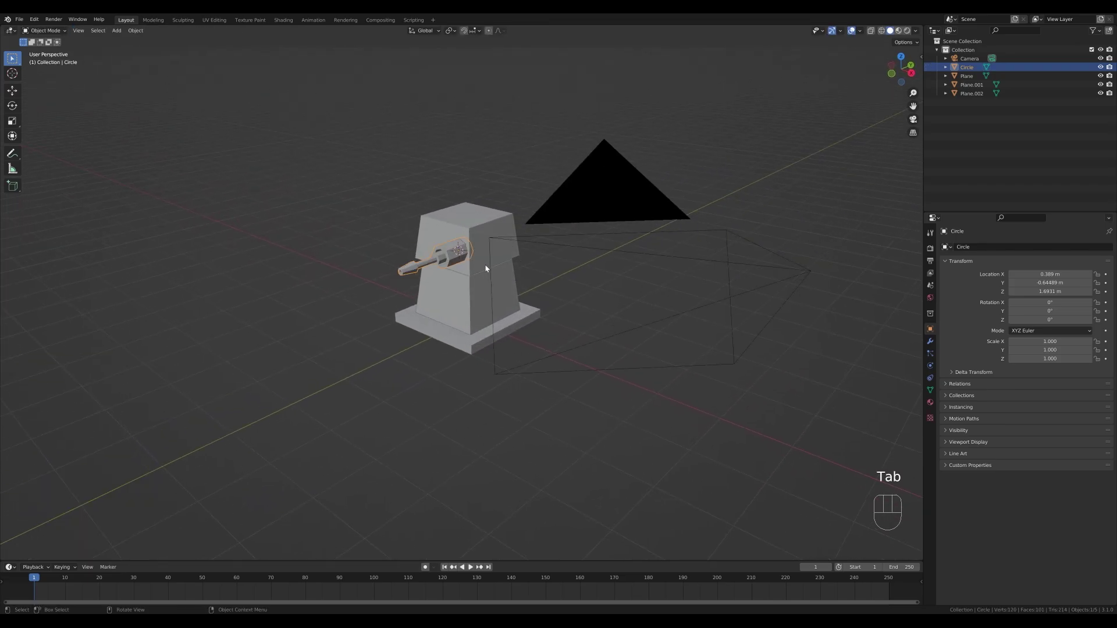
pyautogui.press('s')
pyautogui.click(540, 267)
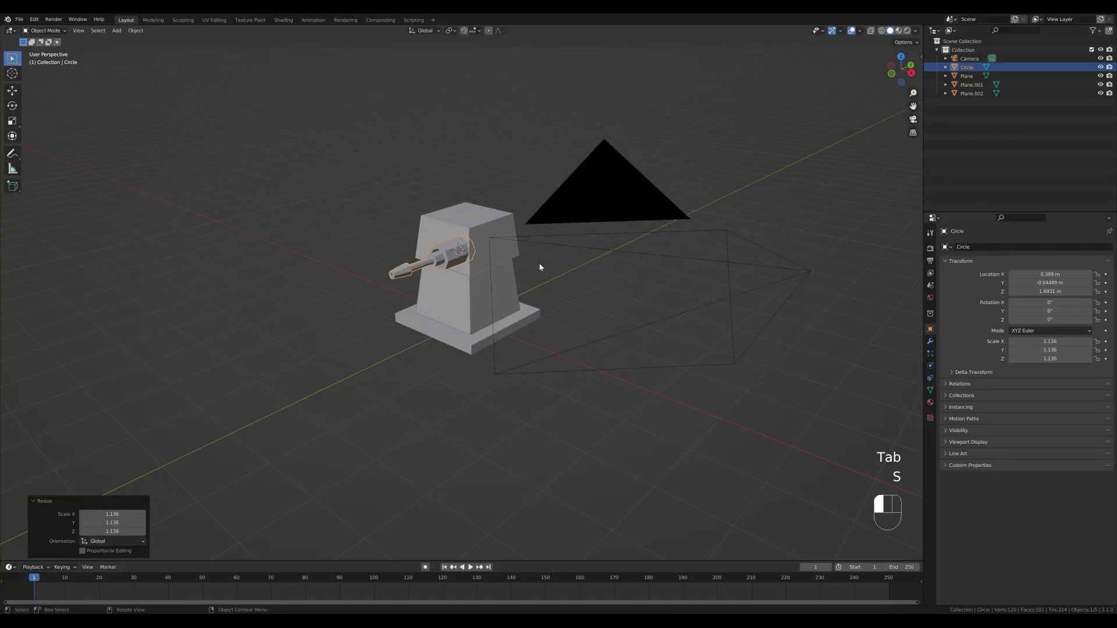
pyautogui.press('g')
pyautogui.press('y')
pyautogui.click(549, 263)
# Enlarge the gun by a further 1.10 and shift it about 0.06 m along negative X and 0.07 m along Y
pyautogui.press('s')
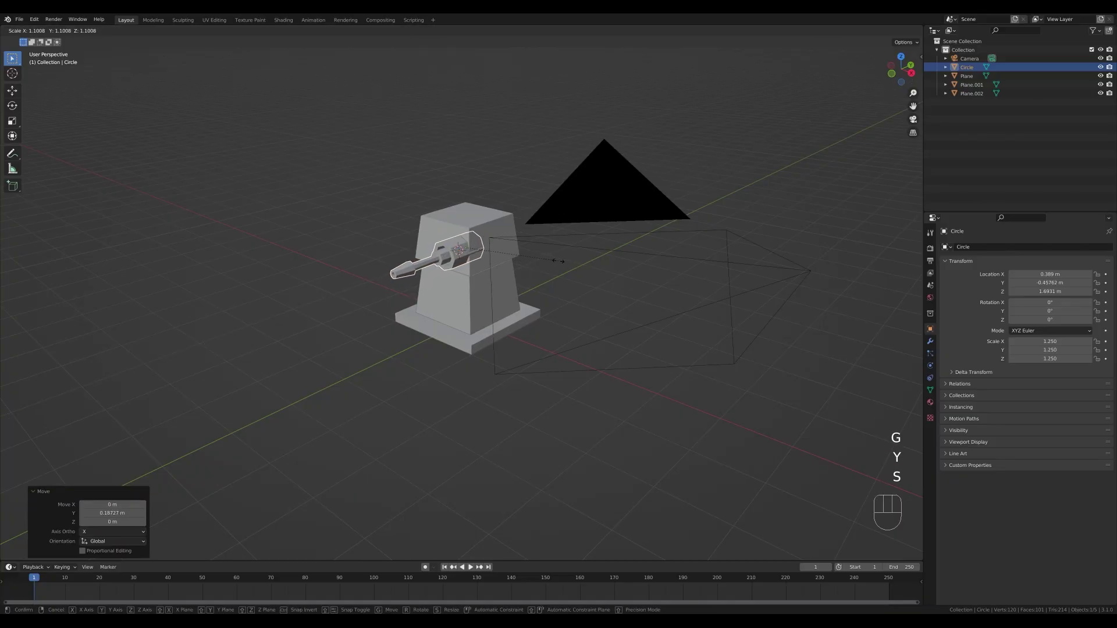
pyautogui.press('g')
pyautogui.press('x')
pyautogui.click(558, 261)
pyautogui.press('g')
pyautogui.press('y')
pyautogui.click(559, 262)
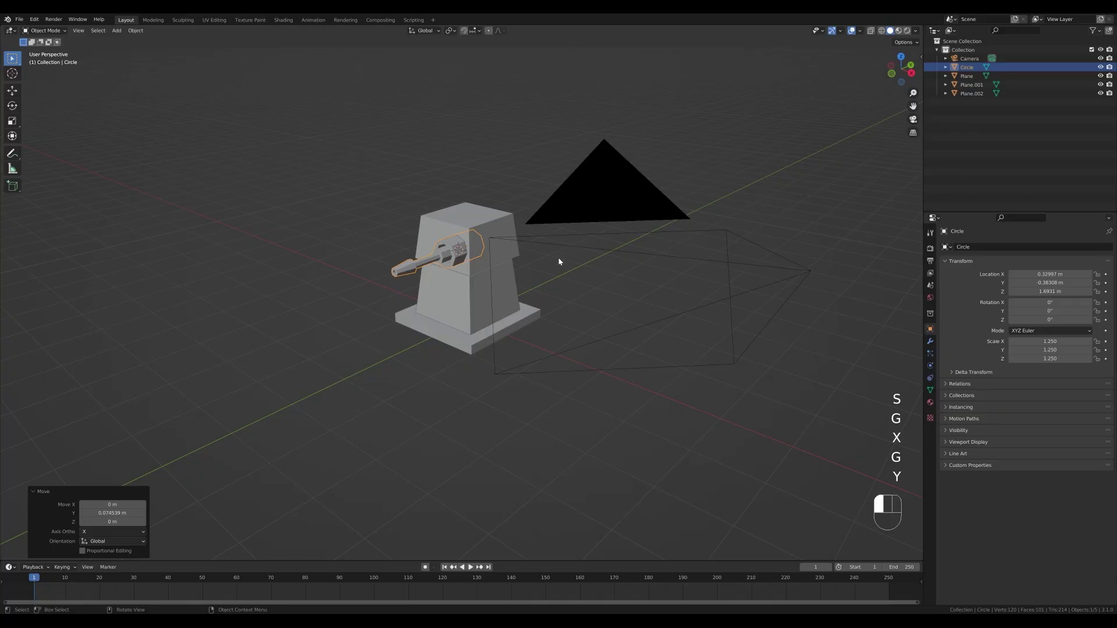
# Make a linked duplicate of the gun and place it about 0.61 m away along negative X, using the top view
pyautogui.moveTo(559, 262); pyautogui.dragTo(568, 288, button='middle')
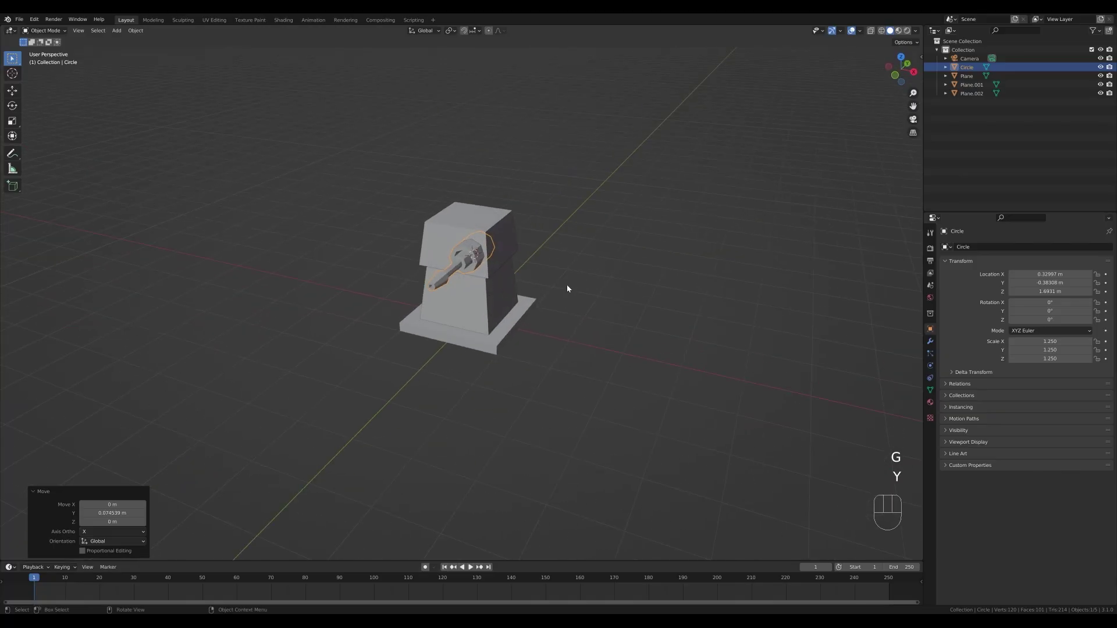
pyautogui.press('KP_7')
pyautogui.keyDown('shift'); pyautogui.moveTo(601, 352); pyautogui.dragTo(595, 293, button='middle'); pyautogui.keyUp('shift')
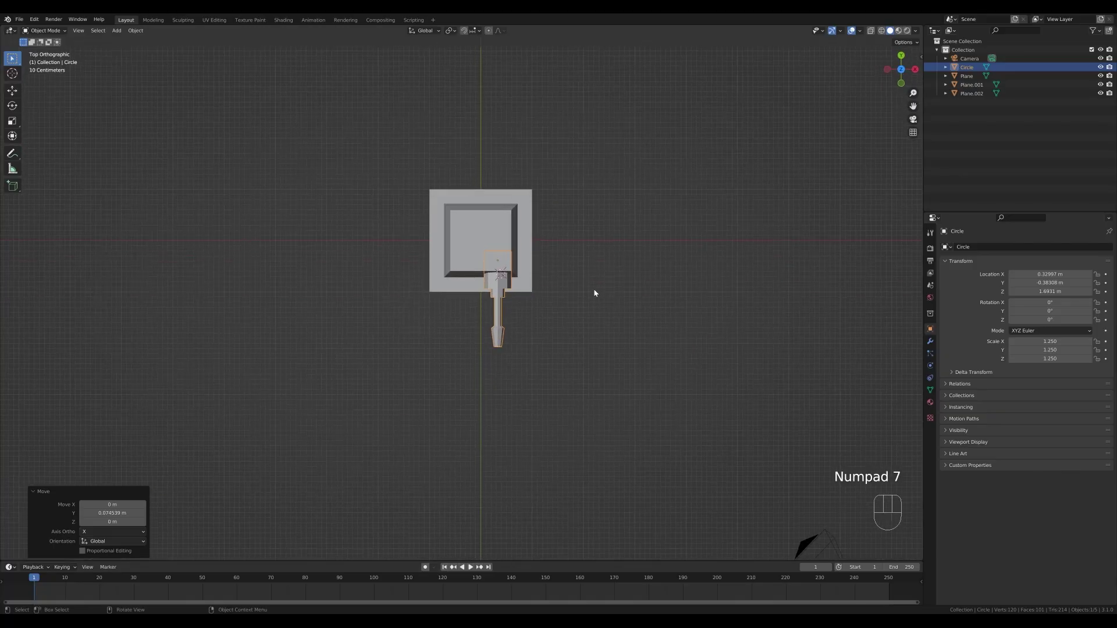
pyautogui.hotkey('alt', 'd')
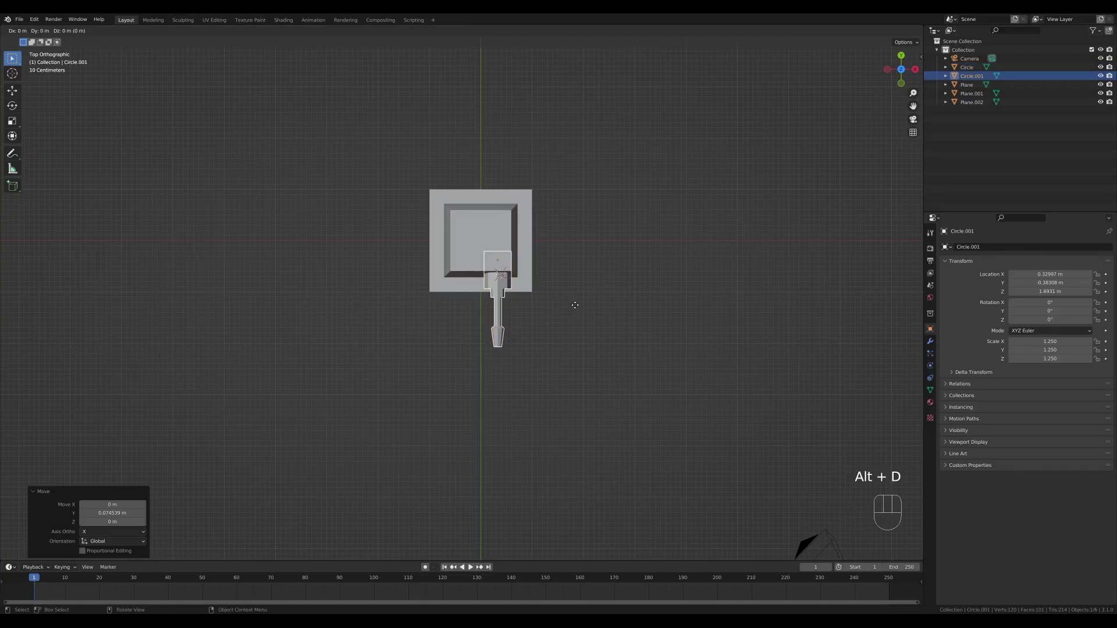
pyautogui.press('x')
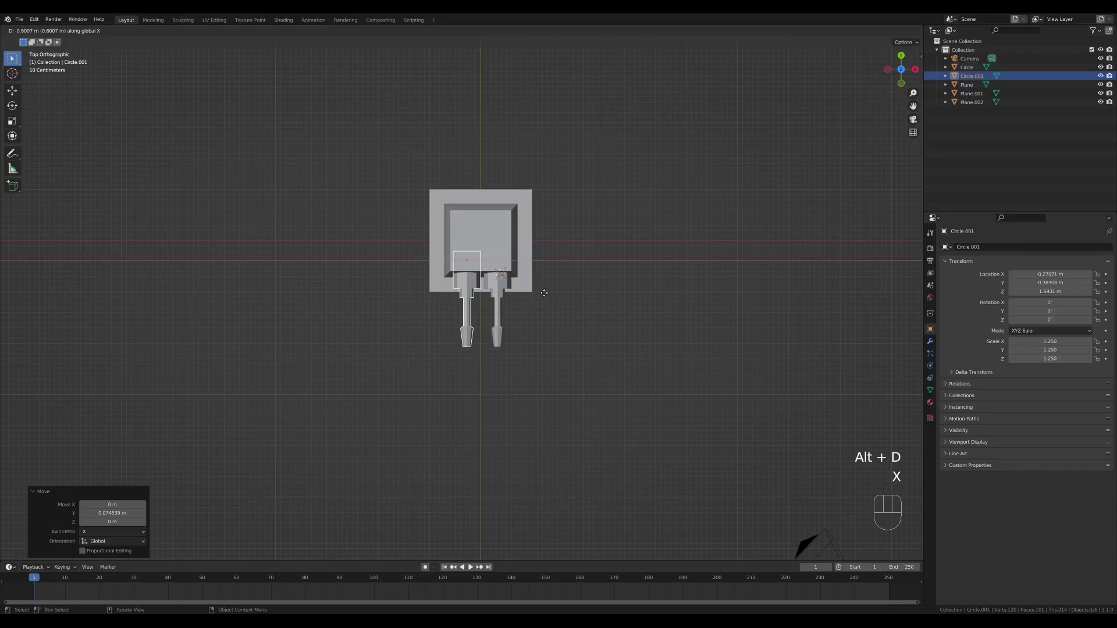
pyautogui.click(547, 292)
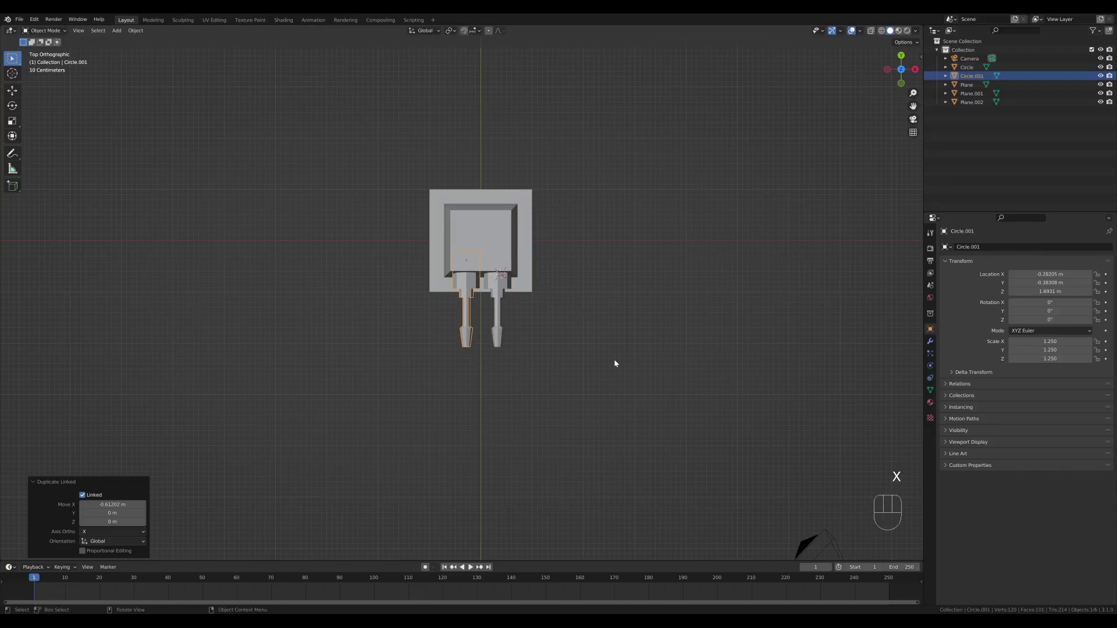
# Parent the lower tapered block to the base plate with the Object option
pyautogui.moveTo(615, 365); pyautogui.dragTo(587, 277, button='middle')
pyautogui.click(618, 310)
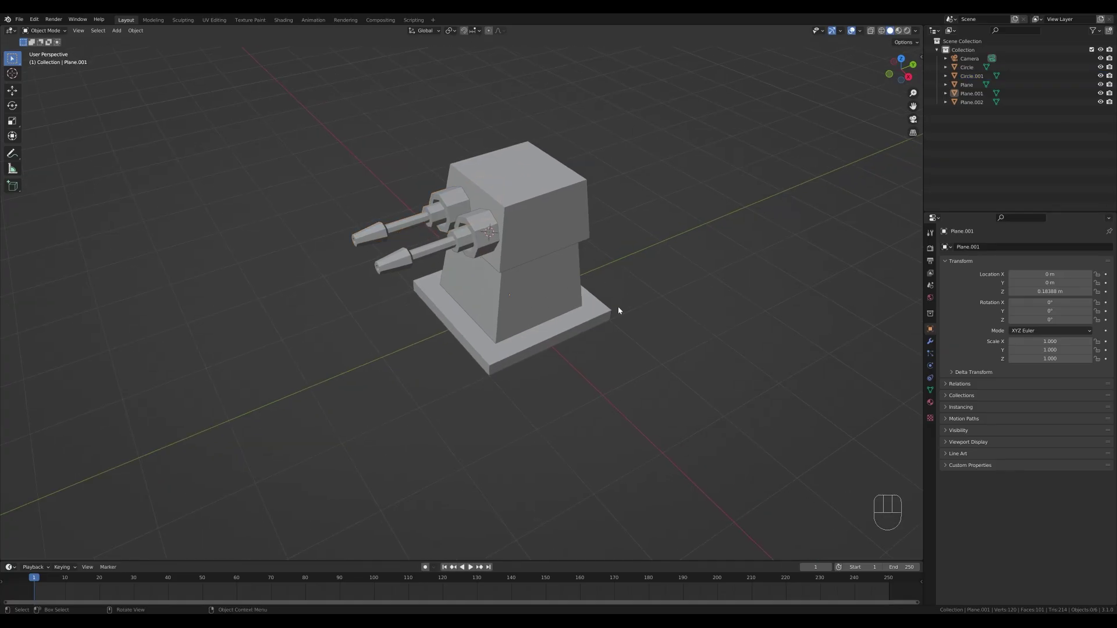
pyautogui.click(549, 282)
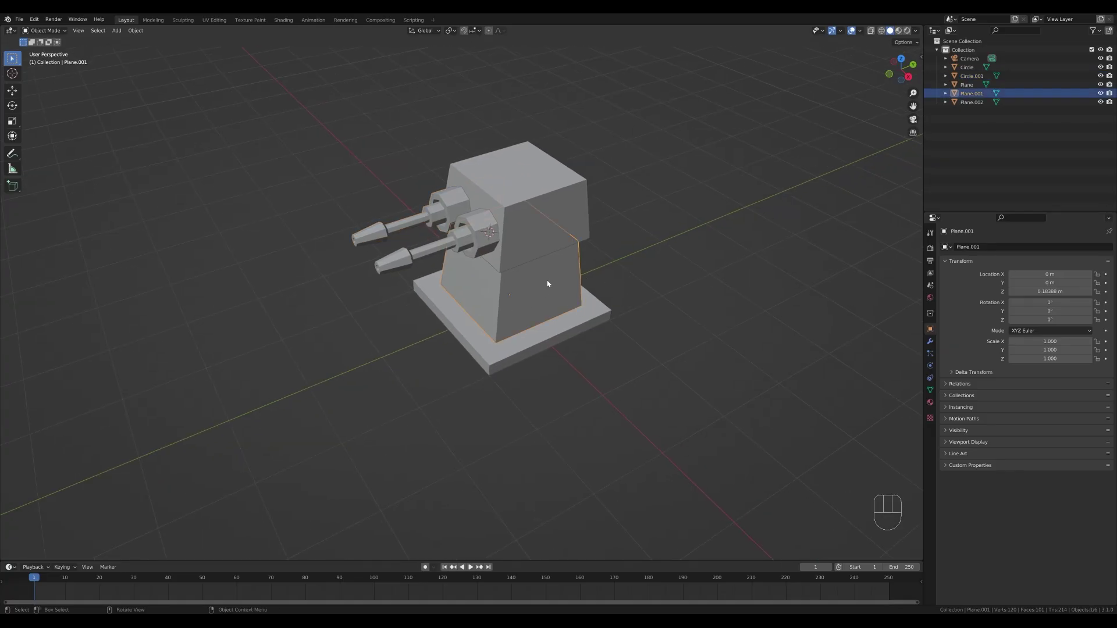
pyautogui.keyDown('shift'); pyautogui.click(593, 316); pyautogui.keyUp('shift')
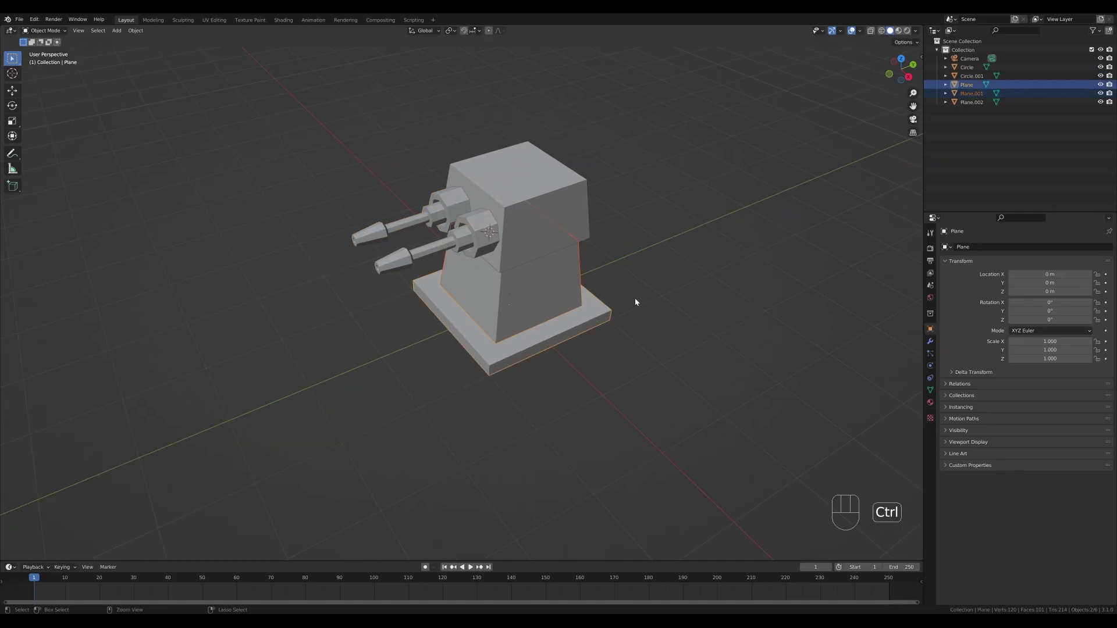
pyautogui.hotkey('ctrl', 'p')
pyautogui.click(635, 300)
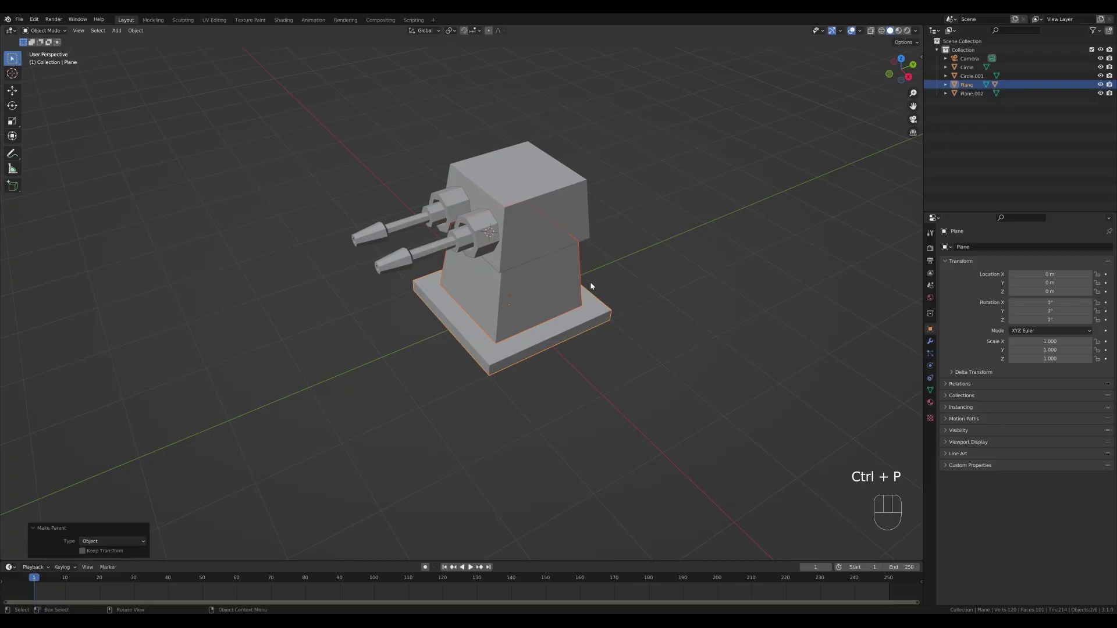
# Parent the upper block to the lower tapered block with the Object option
pyautogui.click(562, 225)
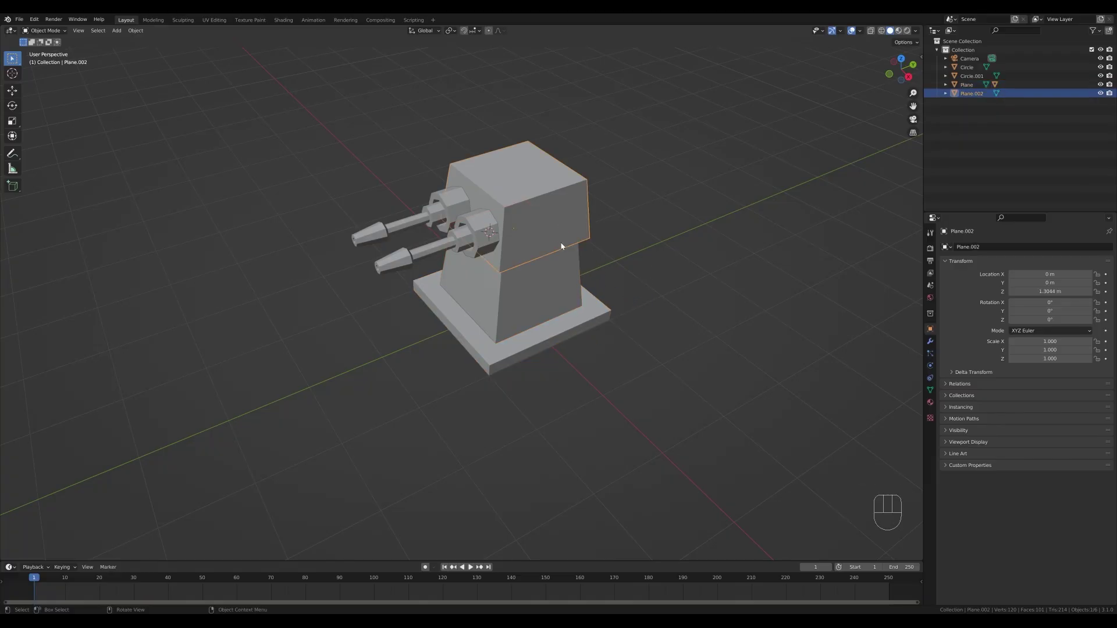
pyautogui.keyDown('shift'); pyautogui.click(563, 278); pyautogui.keyUp('shift')
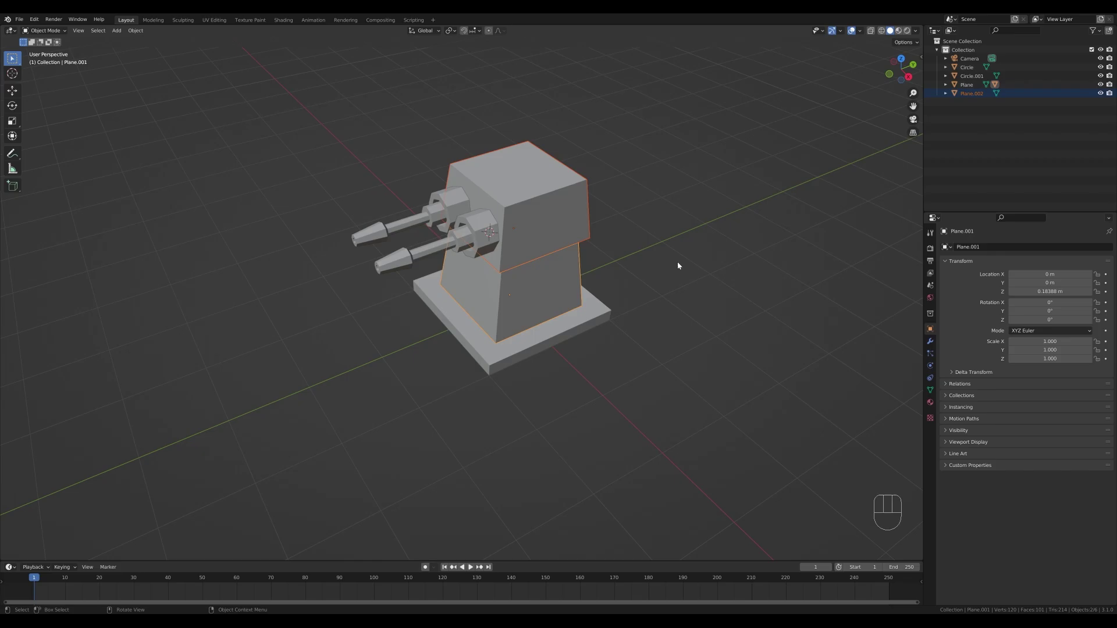
pyautogui.hotkey('ctrl', 'p')
pyautogui.click(678, 263)
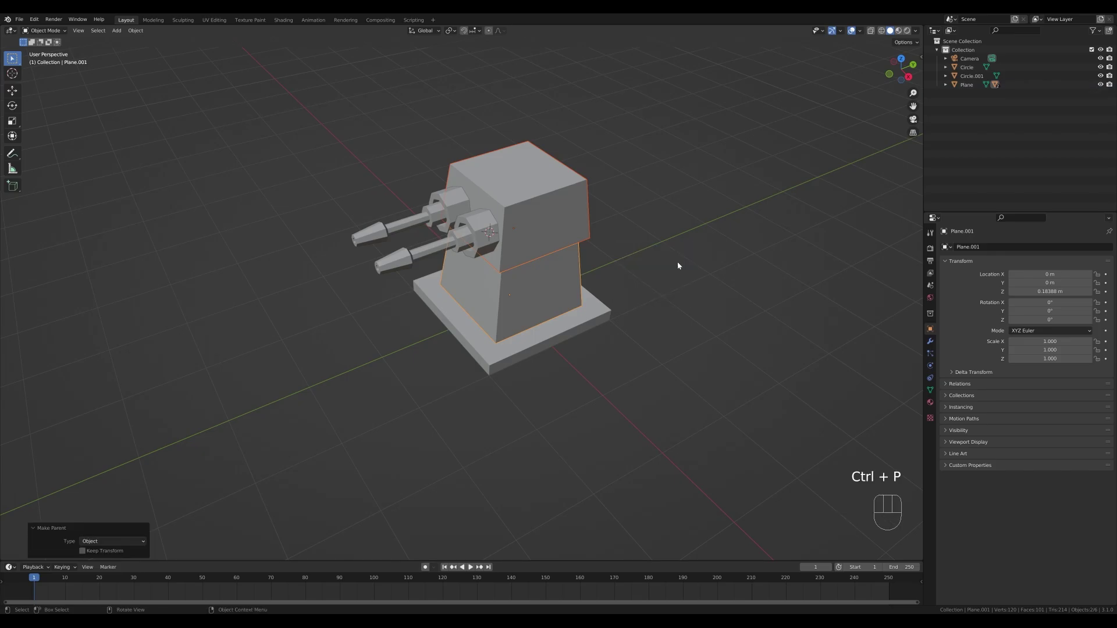
# Parent both guns to the upper block with the Object option
pyautogui.click(481, 234)
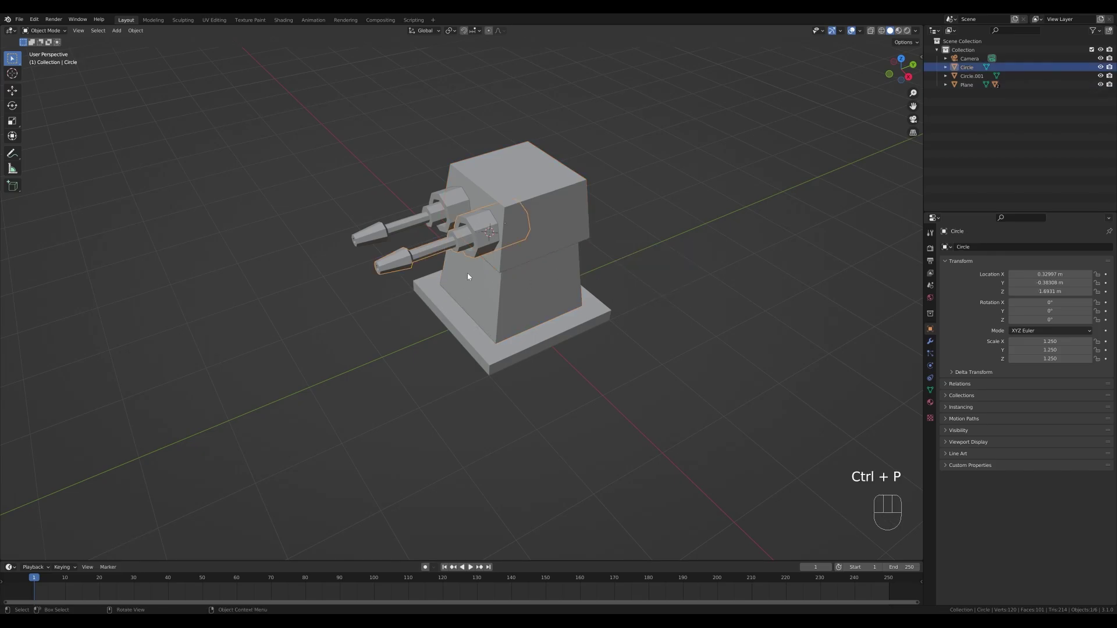
pyautogui.keyDown('shift'); pyautogui.click(444, 222); pyautogui.keyUp('shift')
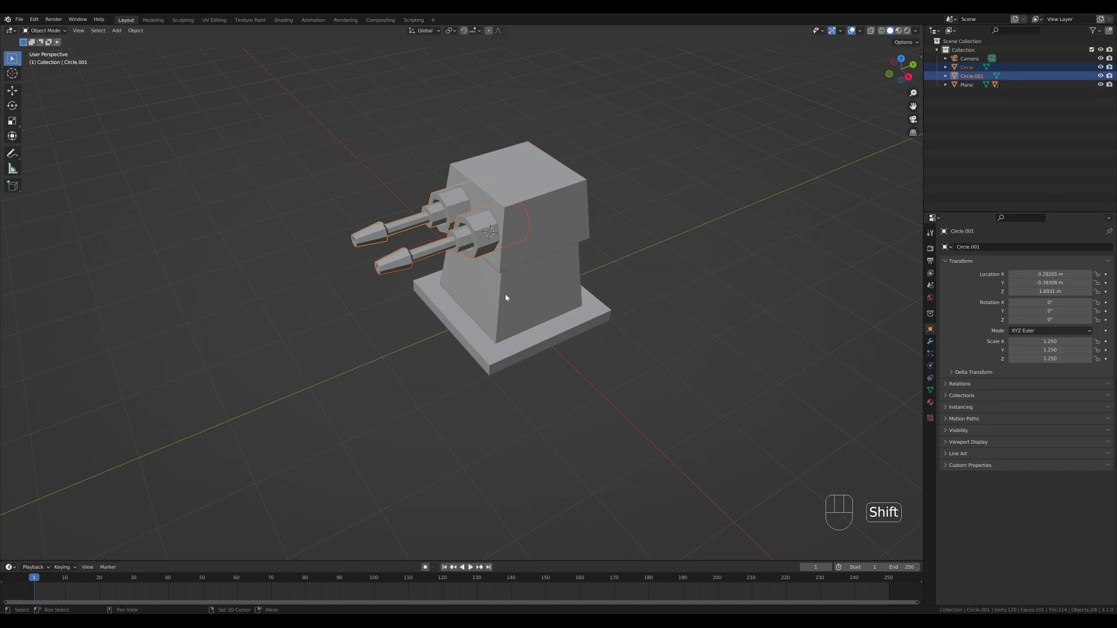
pyautogui.keyDown('shift'); pyautogui.click(559, 215); pyautogui.keyUp('shift')
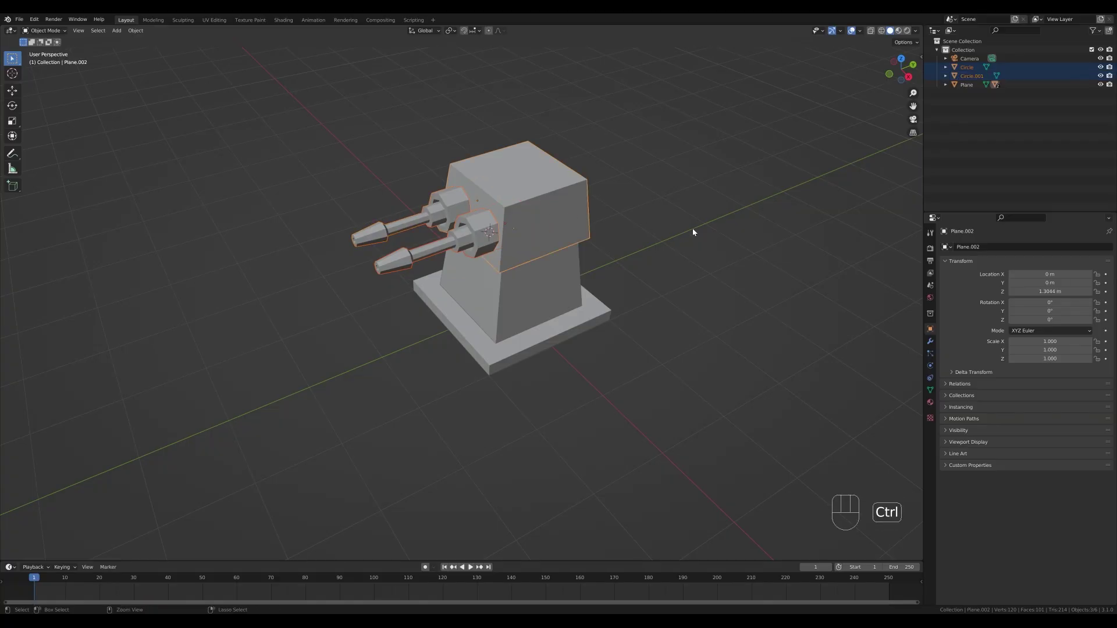
pyautogui.hotkey('ctrl', 'p')
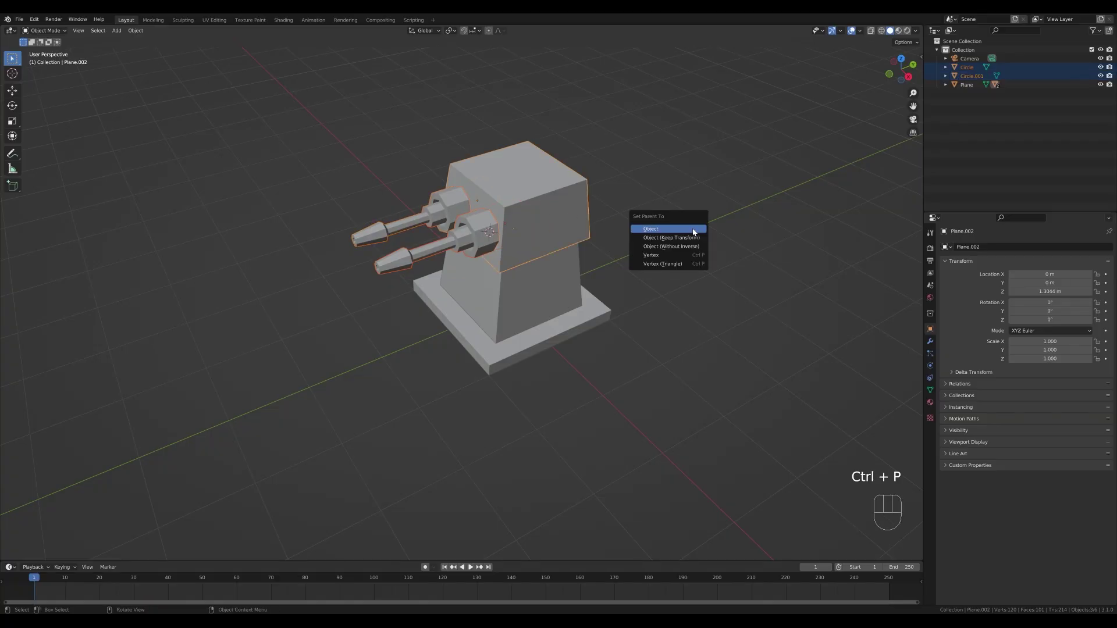
pyautogui.click(692, 230)
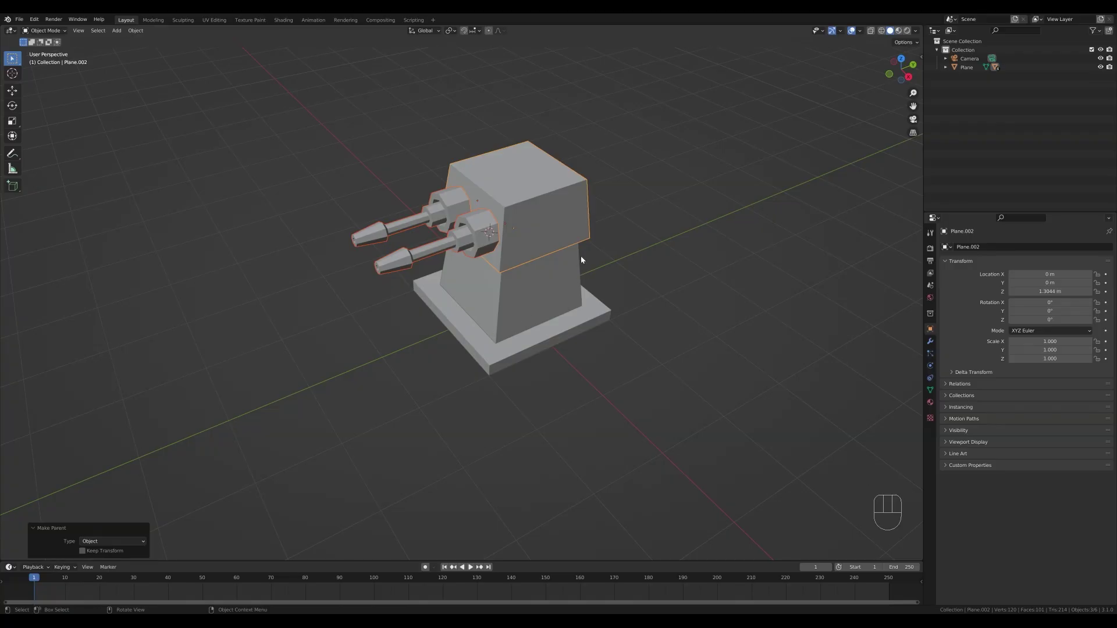
# Test the parenting by rotating the upper block about the global Z axis, then cancel the rotation
pyautogui.click(565, 231)
pyautogui.press('r')
pyautogui.press('z')
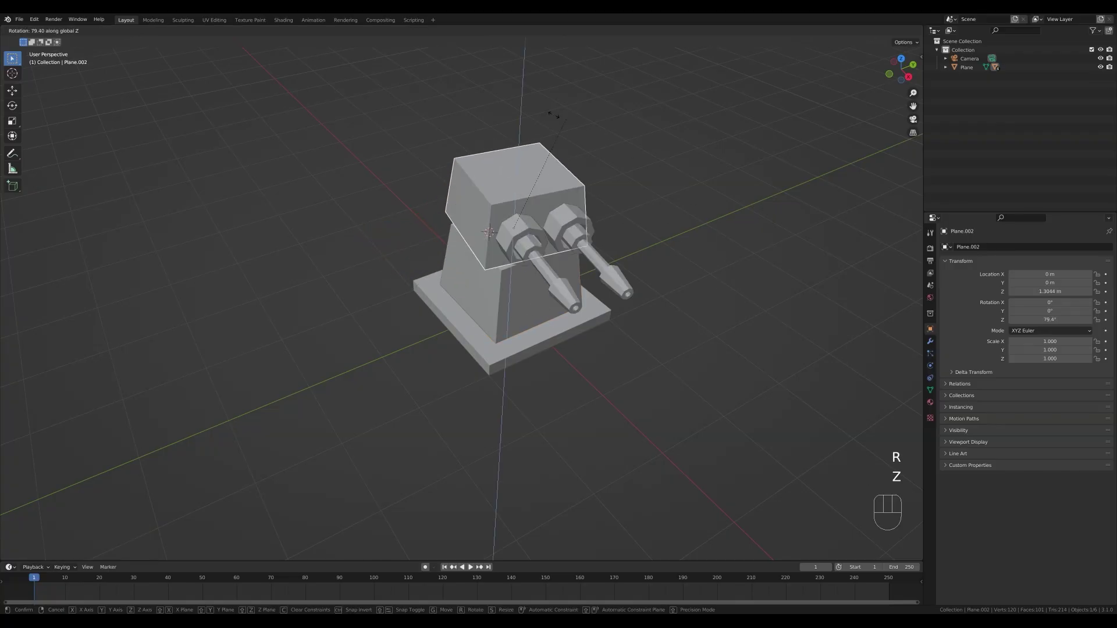
pyautogui.press('Escape')
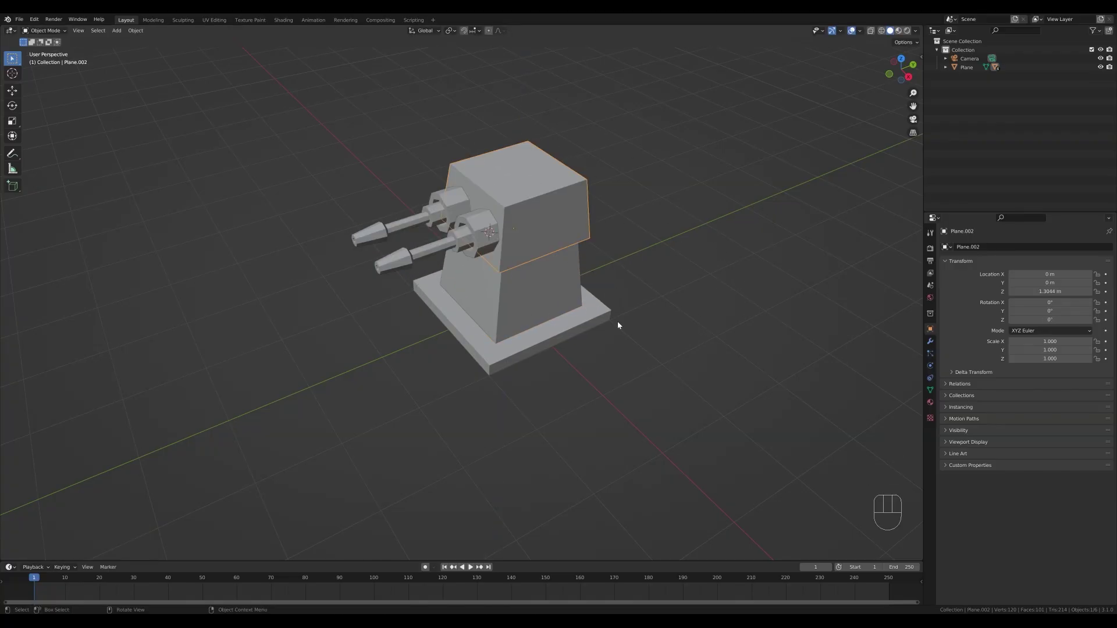
# Add a basis shape key and a second shape key to the mesh of the original gun, nearer the viewer
pyautogui.click(511, 243)
pyautogui.moveTo(476, 245); pyautogui.dragTo(505, 247, button='middle')
pyautogui.click(930, 390)
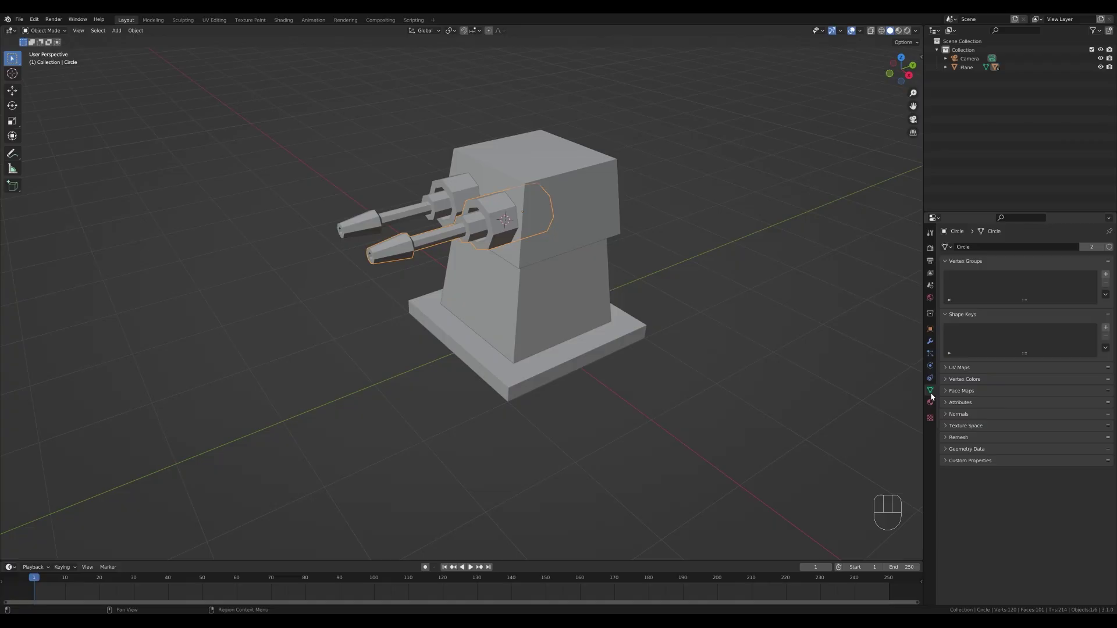
pyautogui.click(1106, 328)
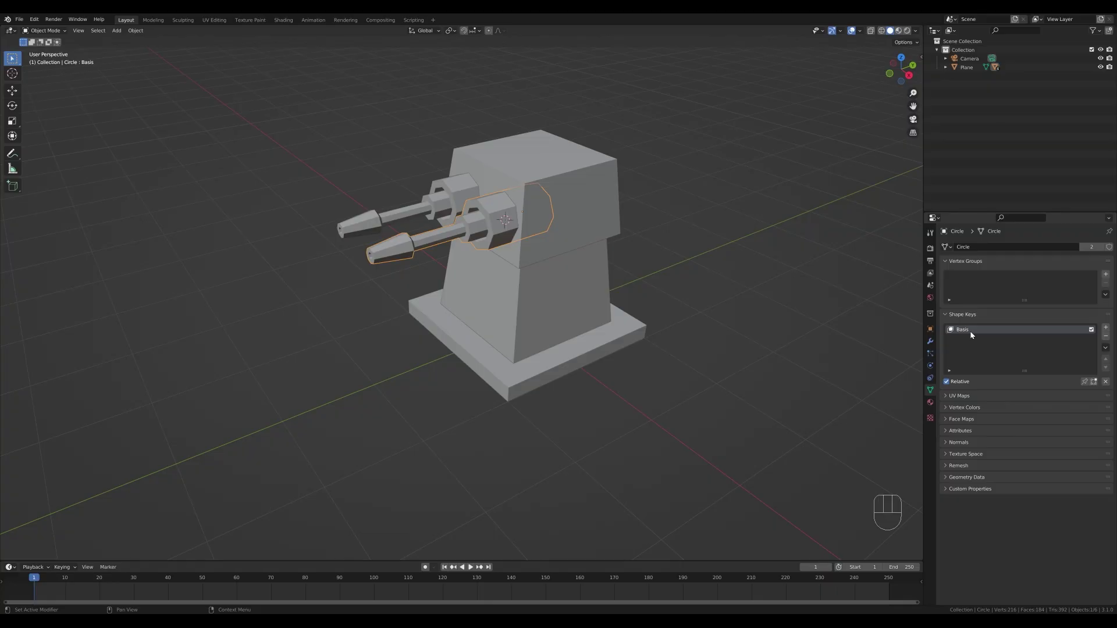
pyautogui.click(1107, 328)
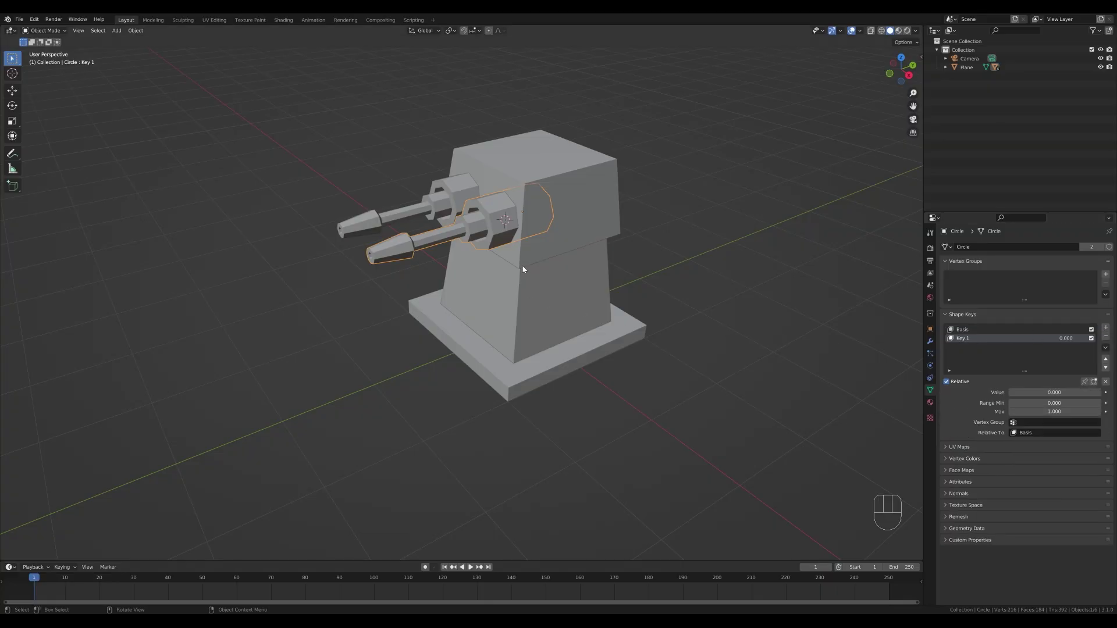
# Move the near gun's inner barrel about 0.21 m along the global Y axis in the Key 1 shape key
pyautogui.press('Tab')
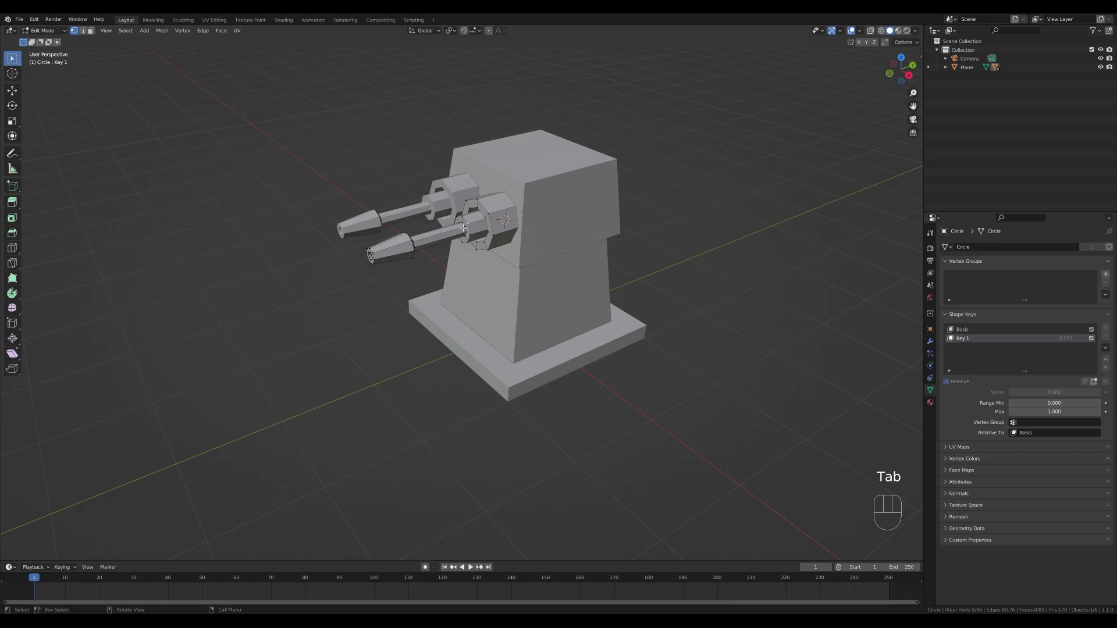
pyautogui.press('l')
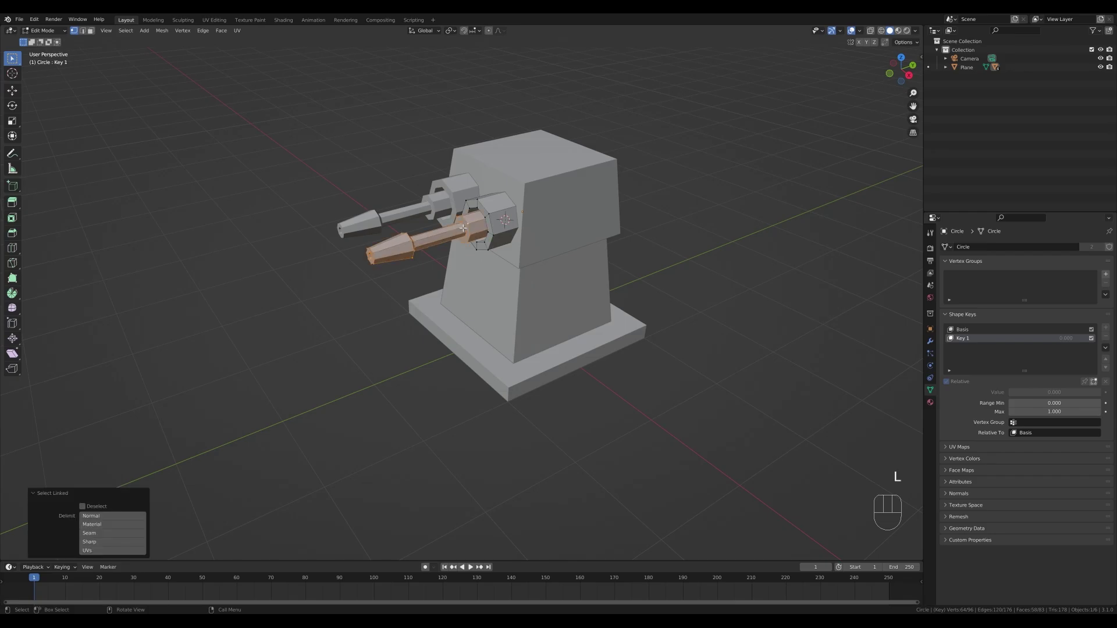
pyautogui.press('g')
pyautogui.press('y')
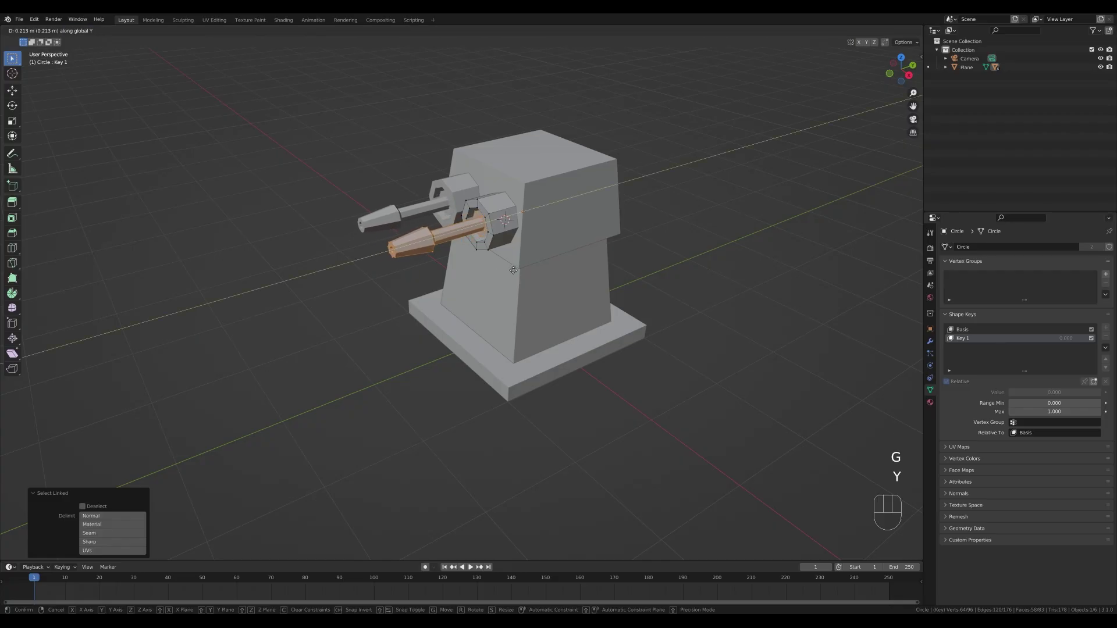
pyautogui.click(513, 270)
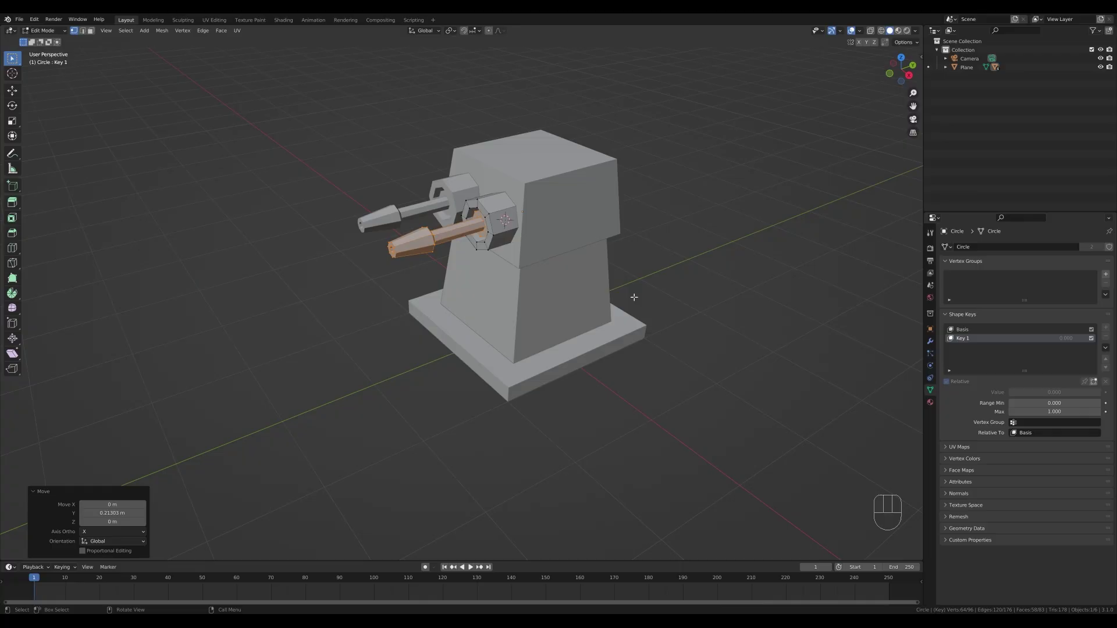
pyautogui.press('Tab')
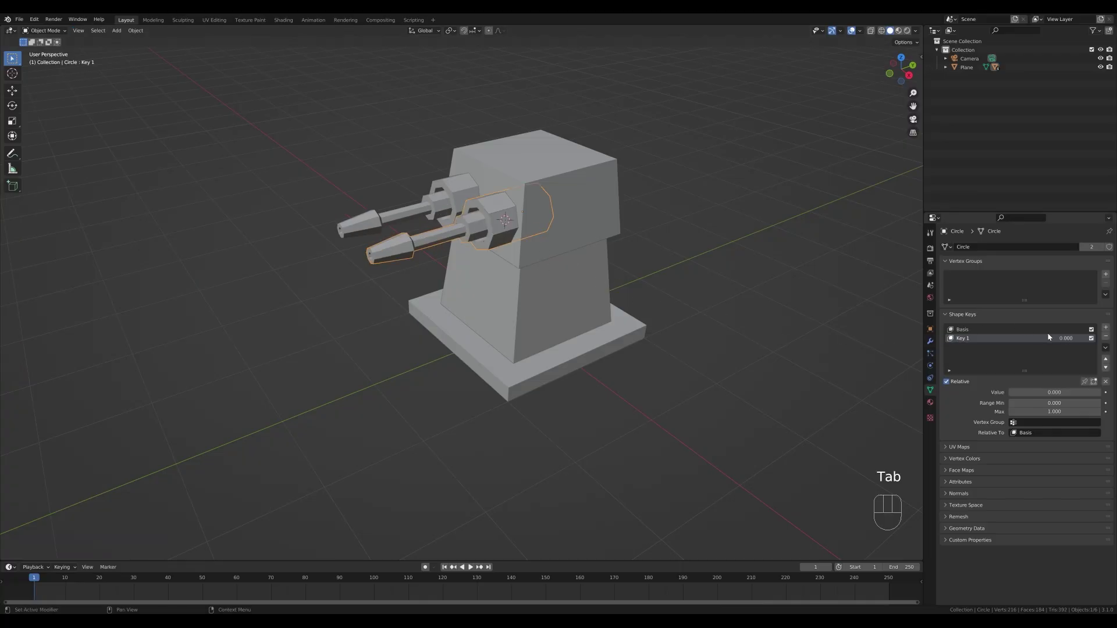
# Test the Key 1 shape key by varying its value, then return it to 0
pyautogui.moveTo(1054, 392); pyautogui.dragTo(1030, 342)
pyautogui.moveTo(489, 215); pyautogui.dragTo(535, 235, button='middle')
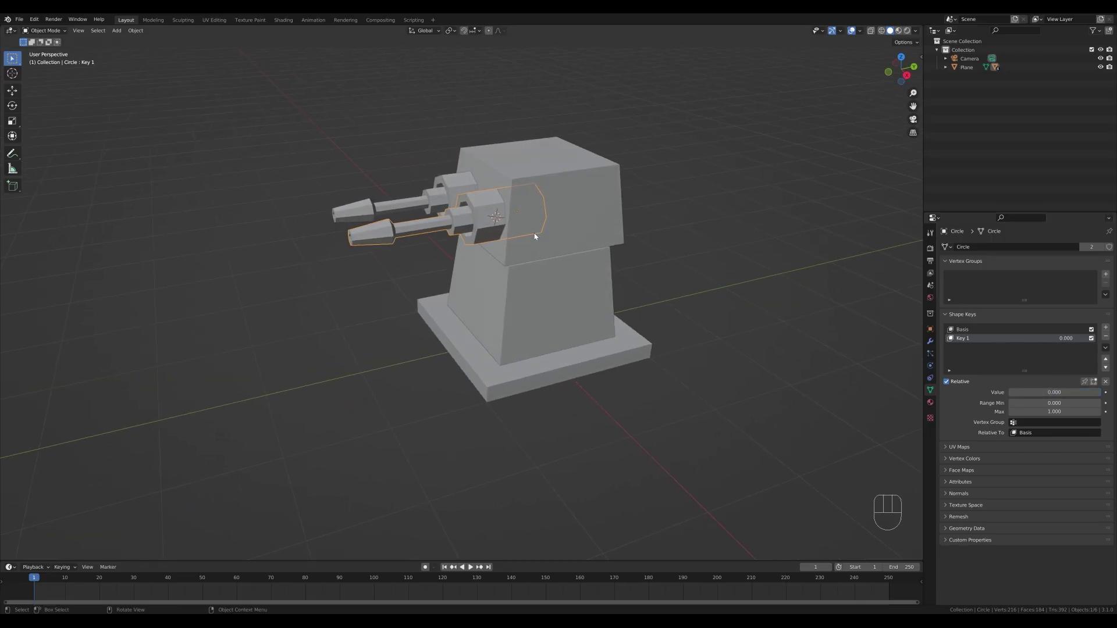
pyautogui.moveTo(670, 241); pyautogui.dragTo(653, 204, button='middle')
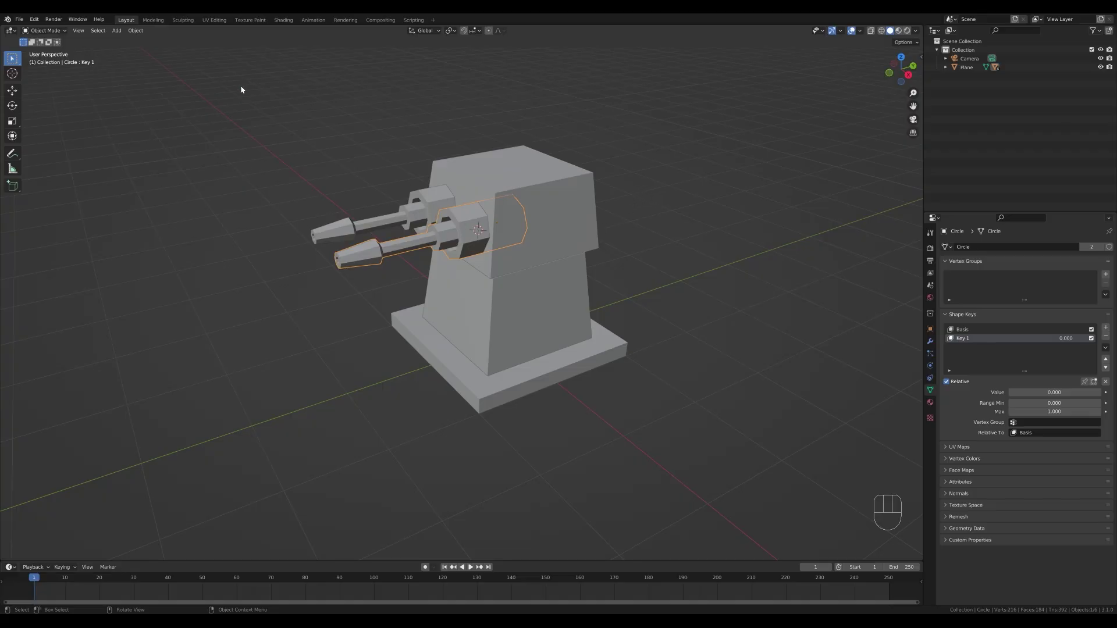
# Switch to the Animation workspace, replace the camera view with a widened Graph Editor, and select the turret's upper block
pyautogui.click(313, 21)
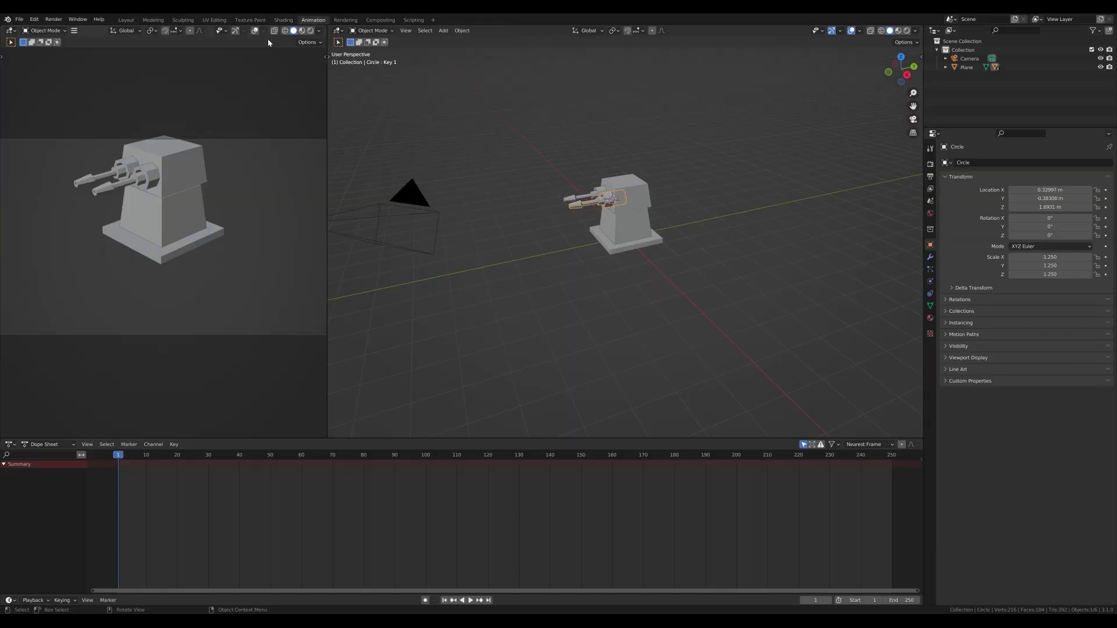
pyautogui.click(10, 30)
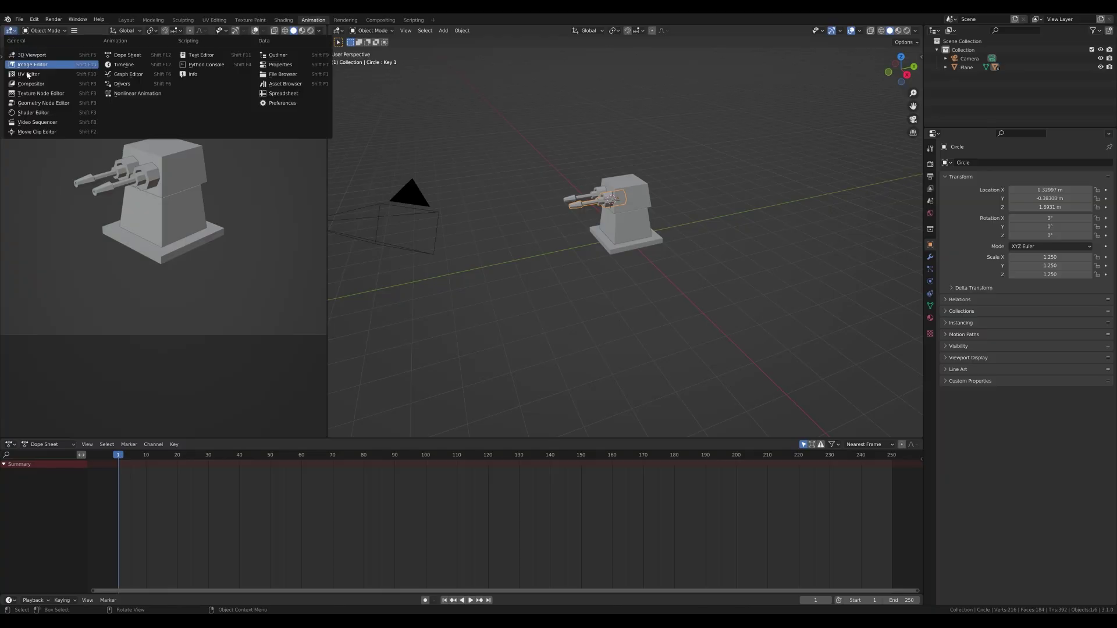
pyautogui.click(129, 75)
pyautogui.moveTo(327, 125); pyautogui.dragTo(411, 157)
pyautogui.scroll(2, 706, 198)
pyautogui.click(699, 213)
pyautogui.click(699, 213)
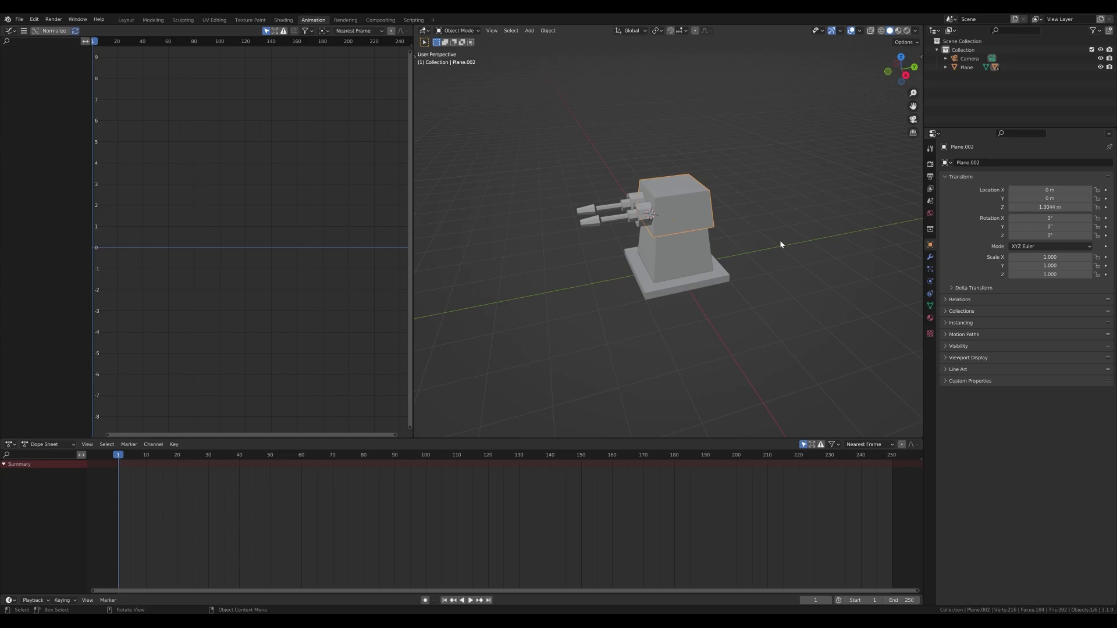
pyautogui.moveTo(781, 242); pyautogui.dragTo(794, 247, button='middle')
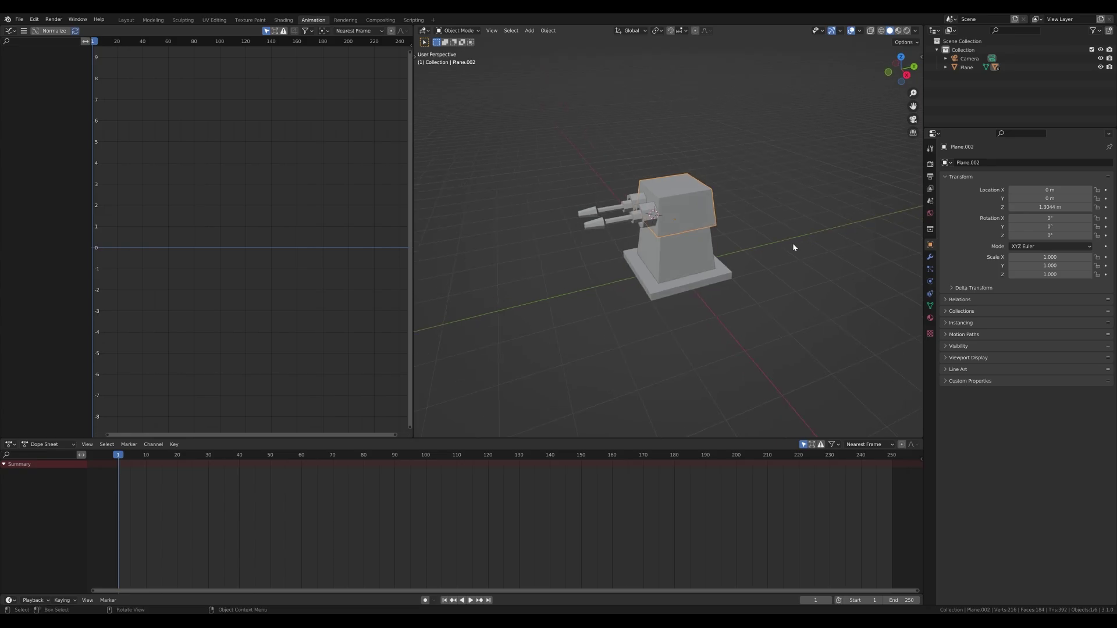
# Set the frame rate to 30 fps and the animation's end frame to 120
pyautogui.click(931, 177)
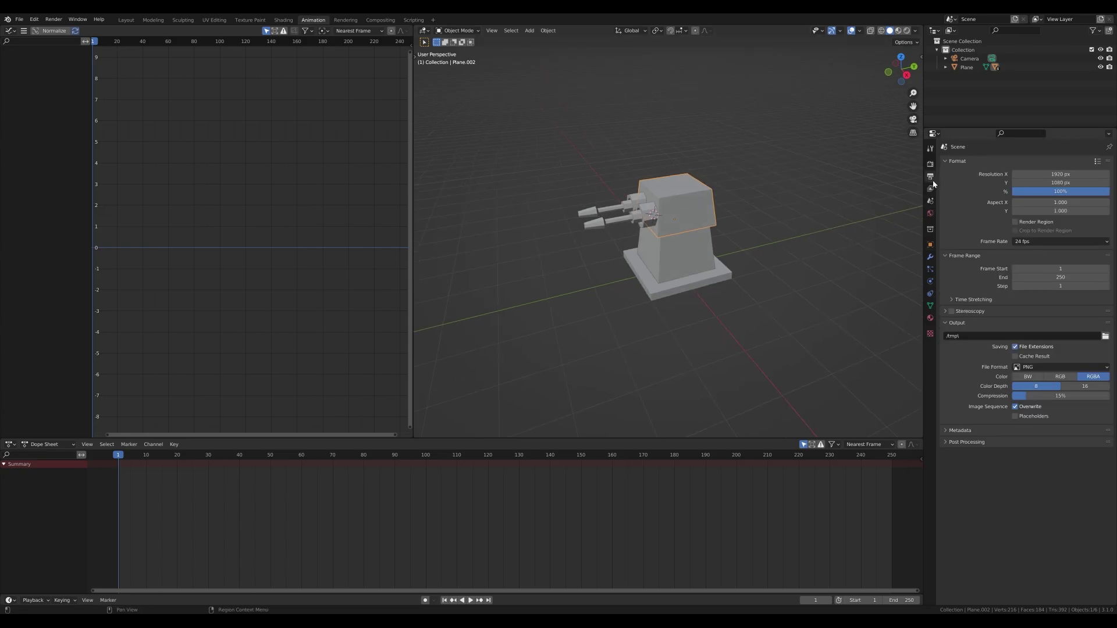
pyautogui.click(1034, 242)
pyautogui.click(1030, 286)
pyautogui.click(900, 600)
pyautogui.write('120')
pyautogui.press('Return')
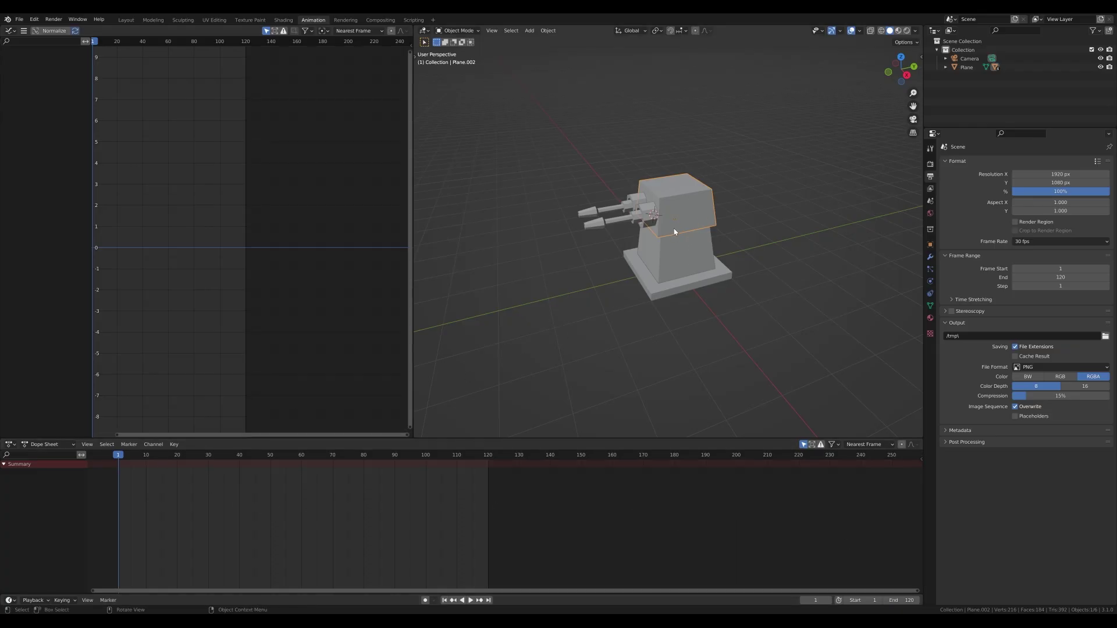
# Insert a rotation keyframe on the upper block at frame 1 and delete its X and Y Euler Rotation channels
pyautogui.press('i')
pyautogui.click(652, 239)
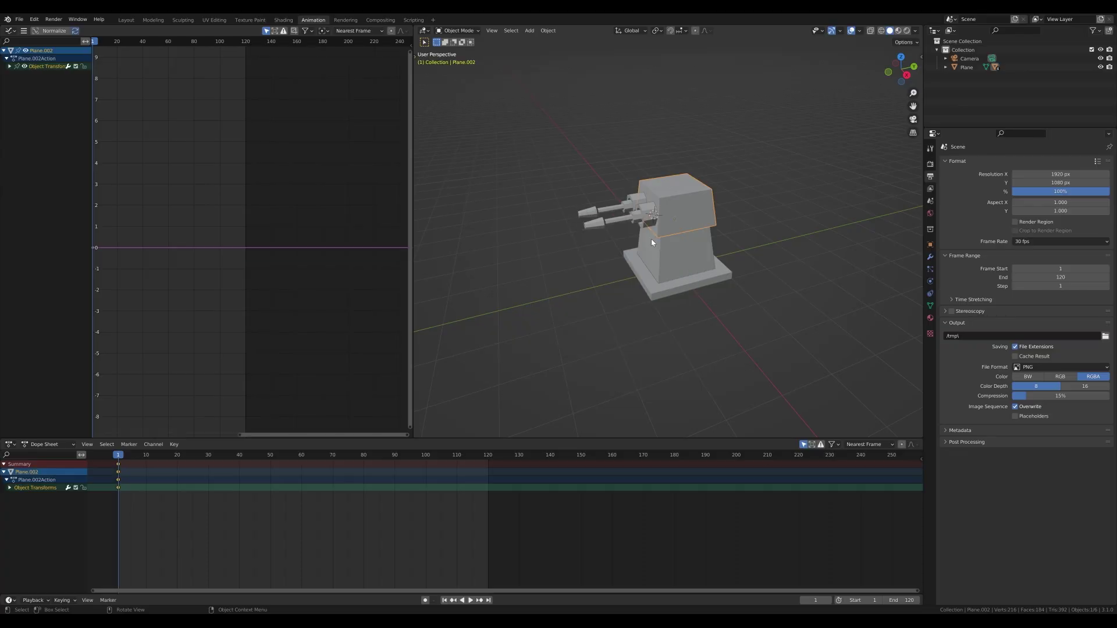
pyautogui.click(9, 66)
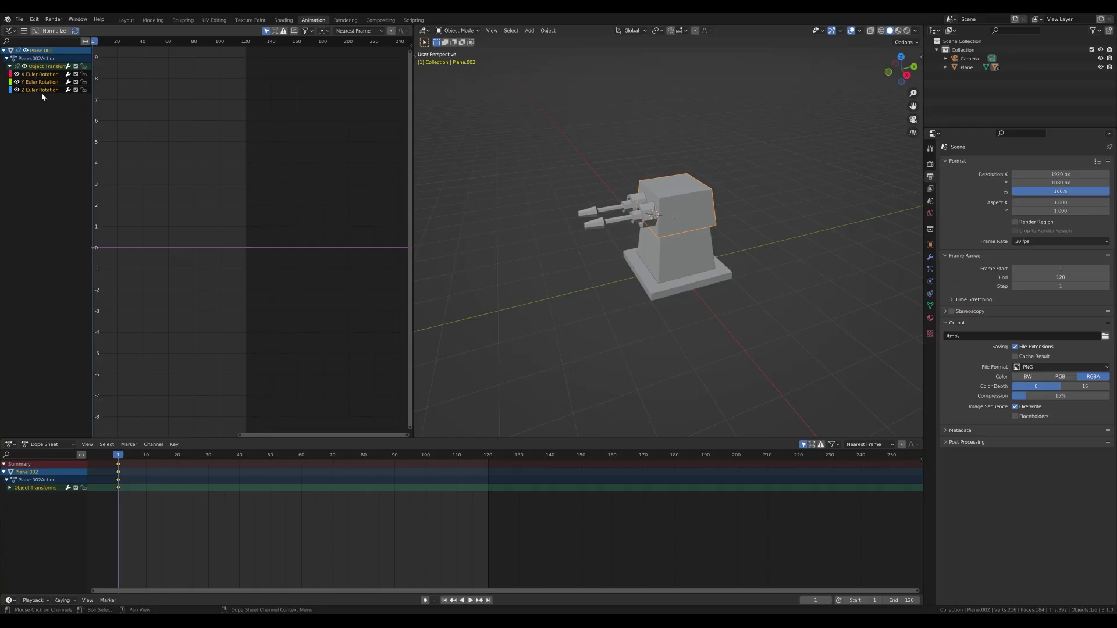
pyautogui.click(29, 78)
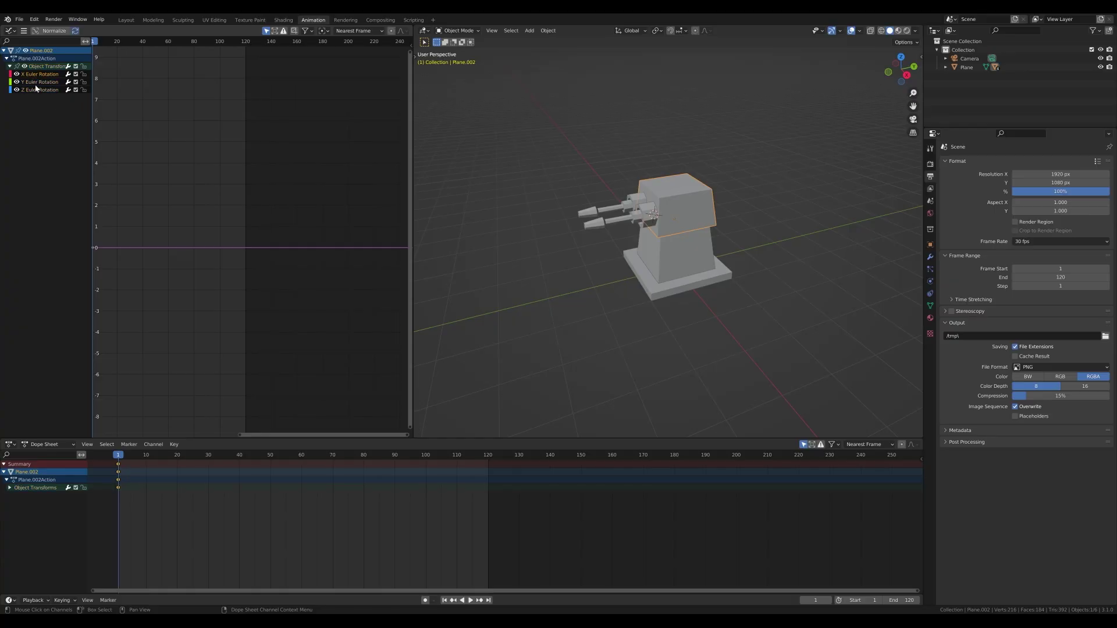
pyautogui.click(31, 82)
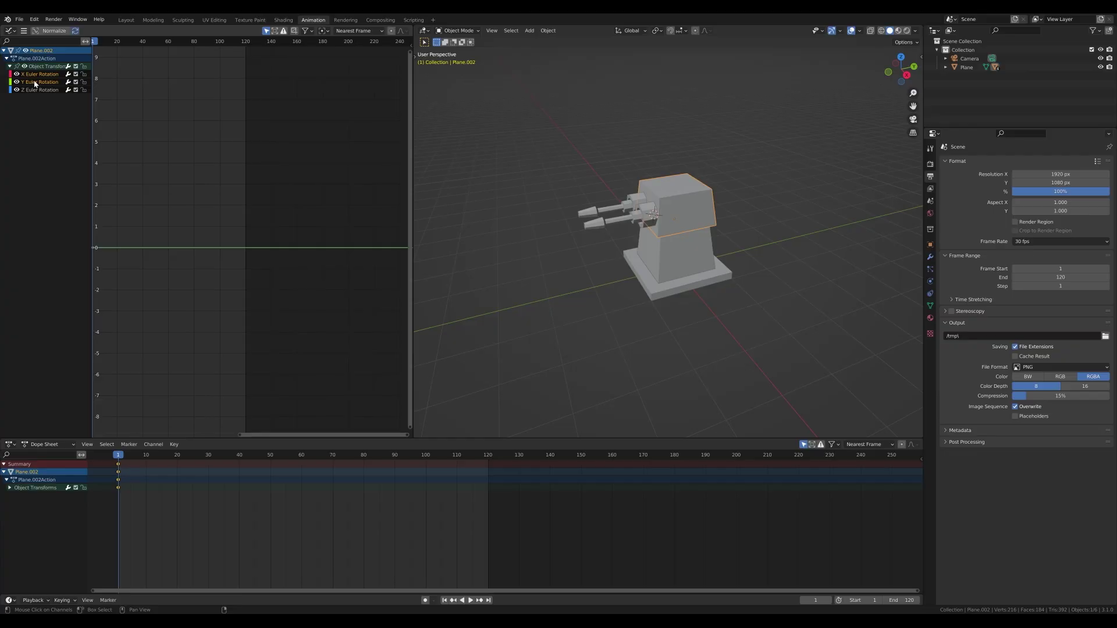
pyautogui.press('x')
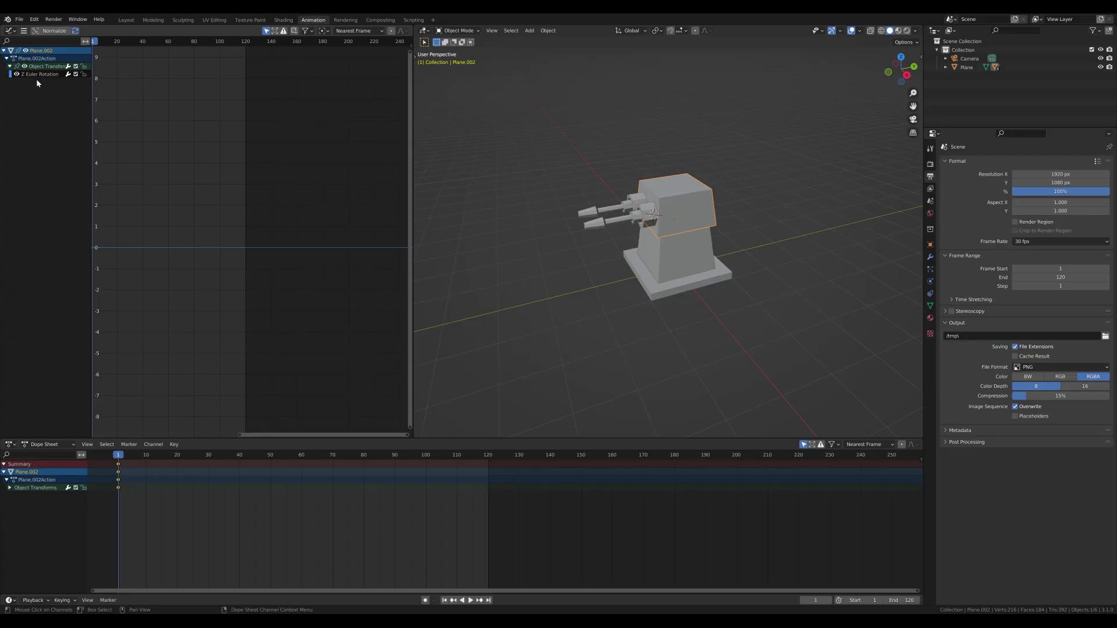
# Duplicate the upper block's Z Euler Rotation keyframe to about frame 39 at a value of about -3.3
pyautogui.click(33, 74)
pyautogui.press('Home')
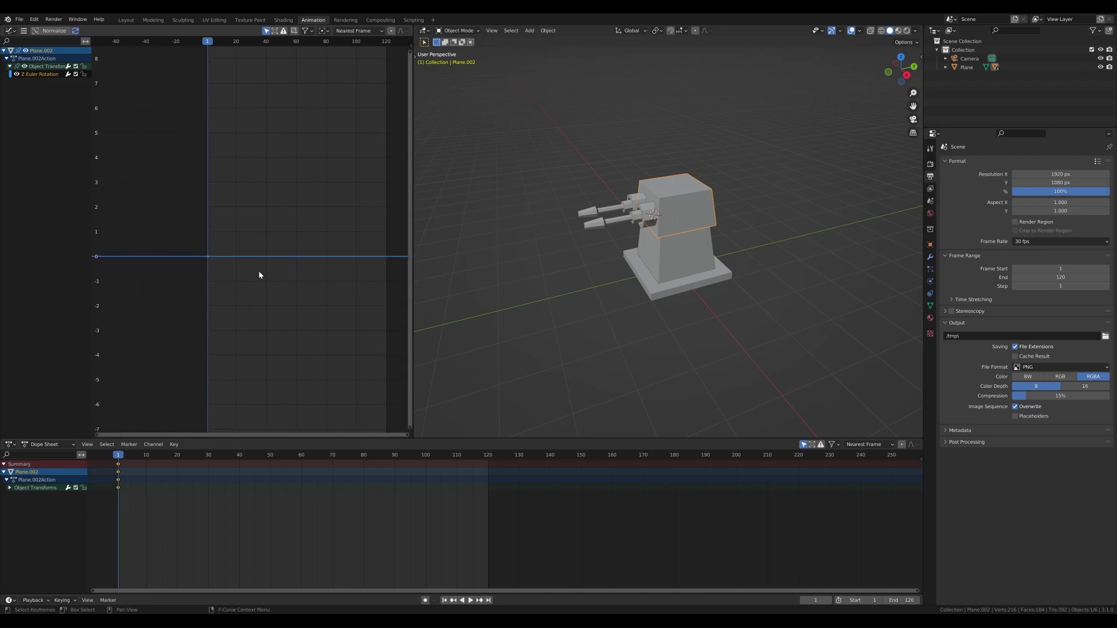
pyautogui.moveTo(211, 262); pyautogui.dragTo(208, 259)
pyautogui.moveTo(288, 282); pyautogui.dragTo(250, 292, button='middle')
pyautogui.scroll(1, 243, 290)
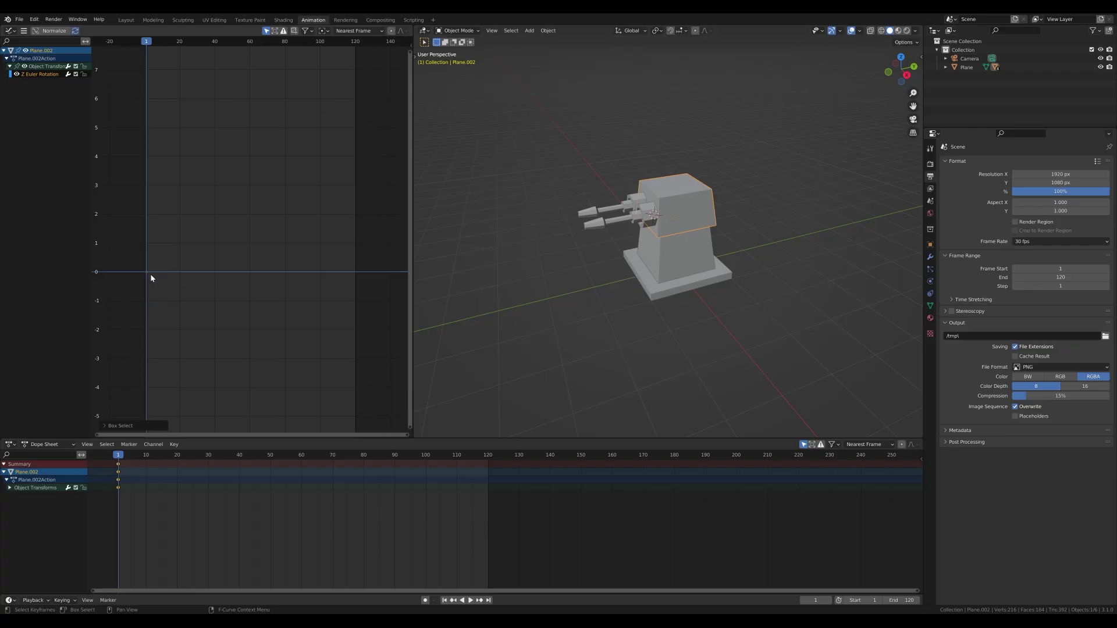
pyautogui.hotkey('shift', 'd')
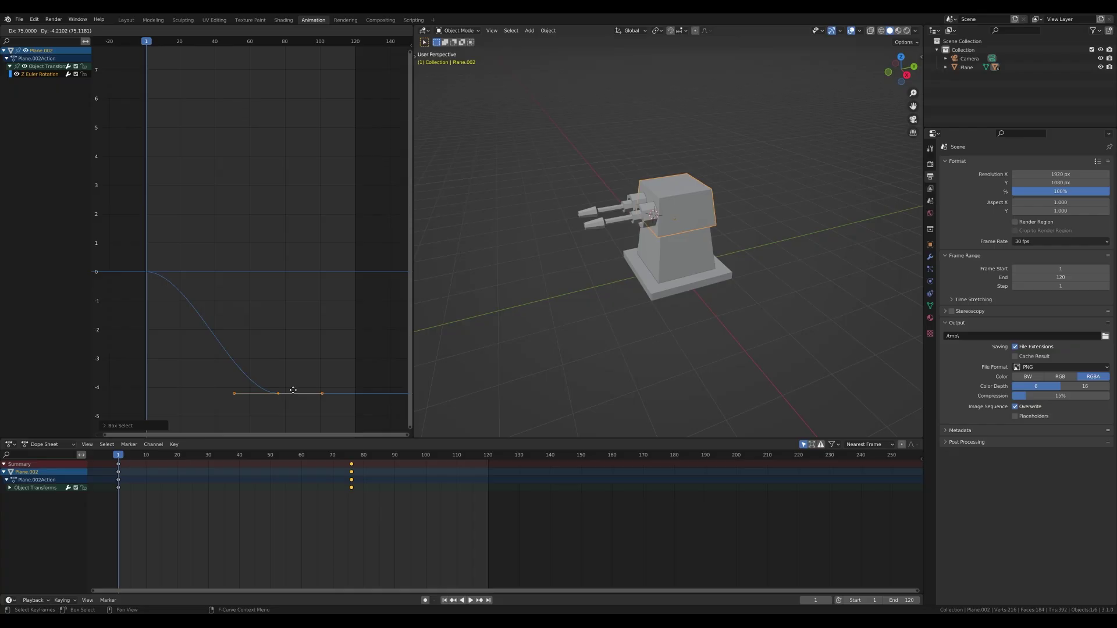
pyautogui.click(227, 363)
# Lower the duplicated Z rotation keyframe to about -30 degrees and scrub the timeline to check the turn
pyautogui.scroll(-1, 259, 359)
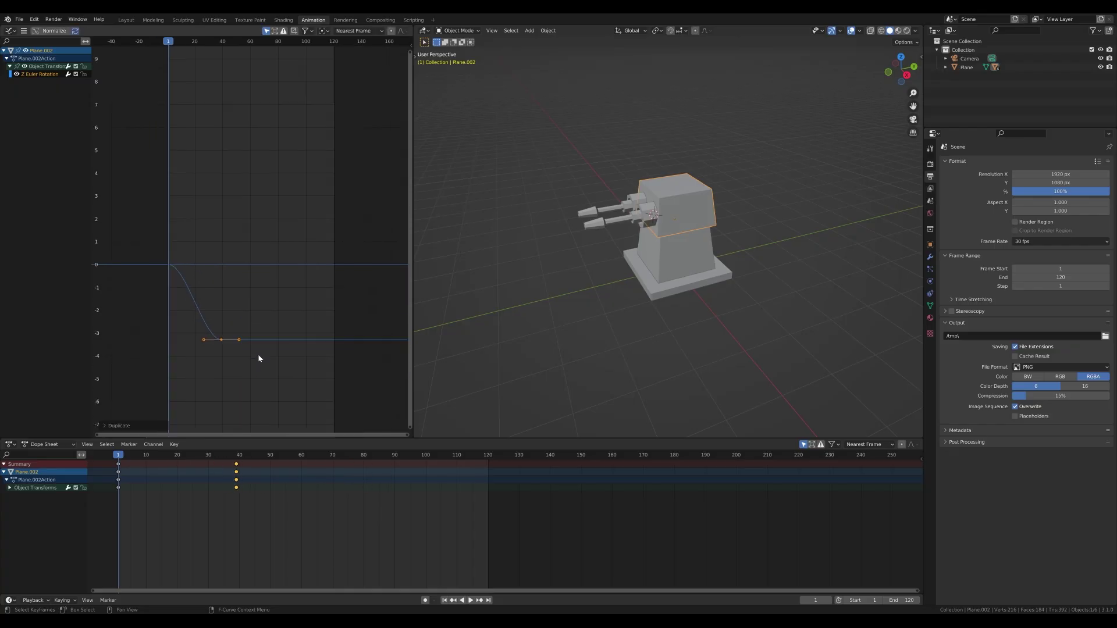
pyautogui.scroll(3, 222, 335)
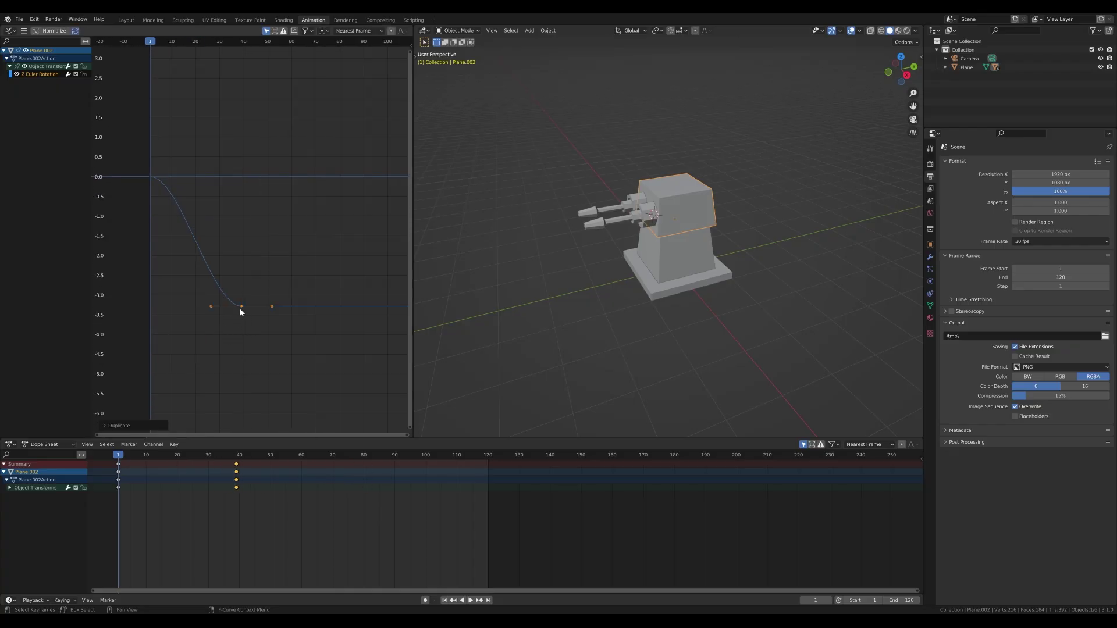
pyautogui.keyDown('ctrl'); pyautogui.moveTo(240, 309); pyautogui.dragTo(268, 198, button='middle'); pyautogui.keyUp('ctrl')
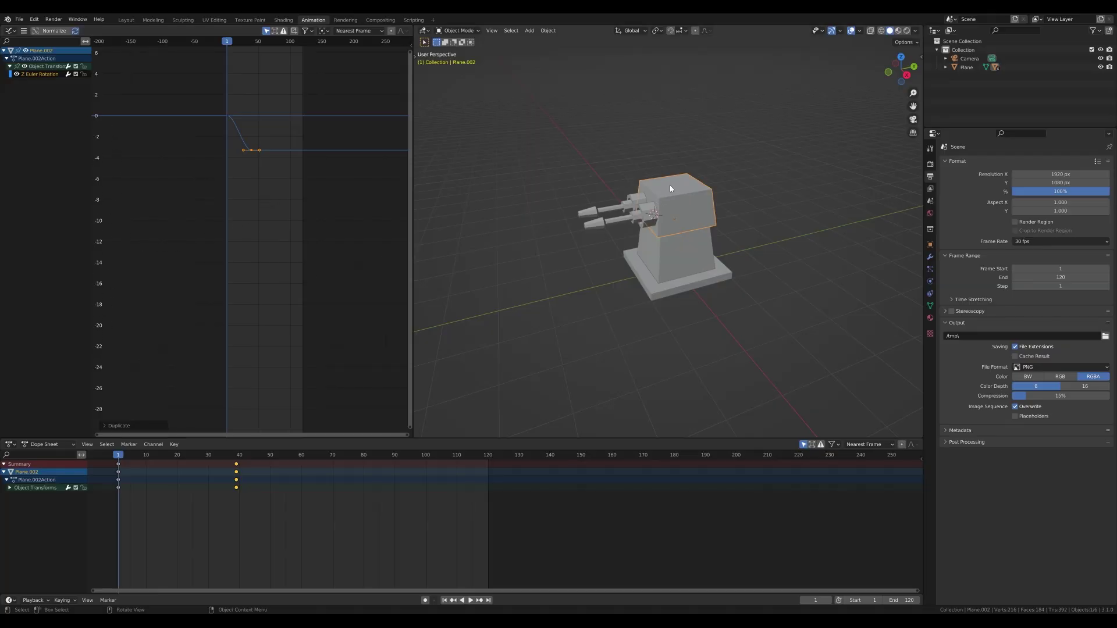
pyautogui.scroll(-2, 135, 297)
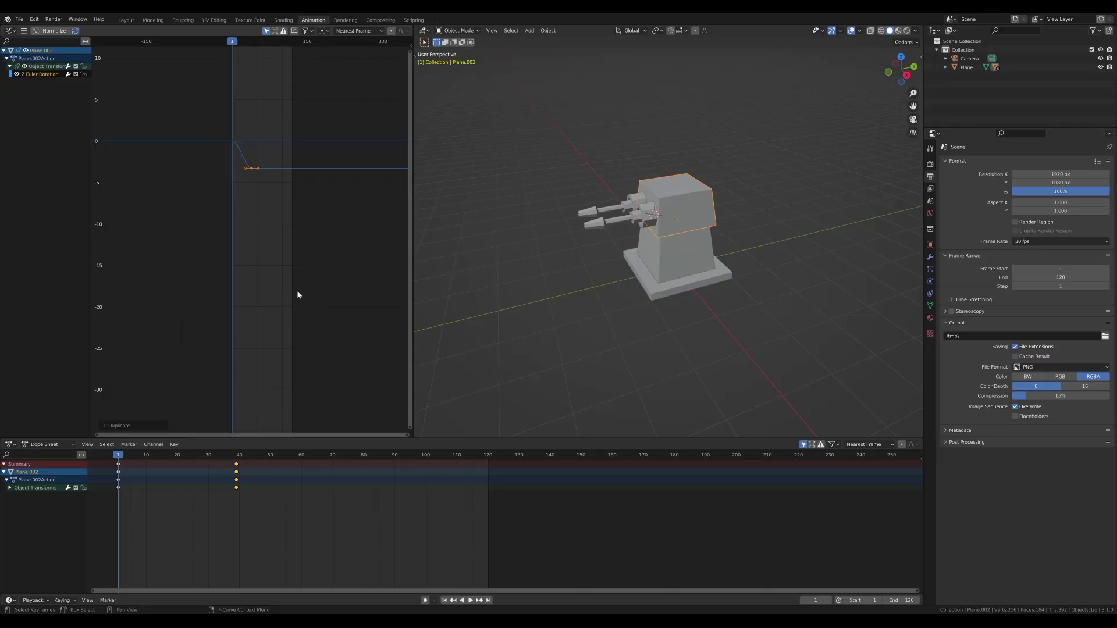
pyautogui.press('g')
pyautogui.press('y')
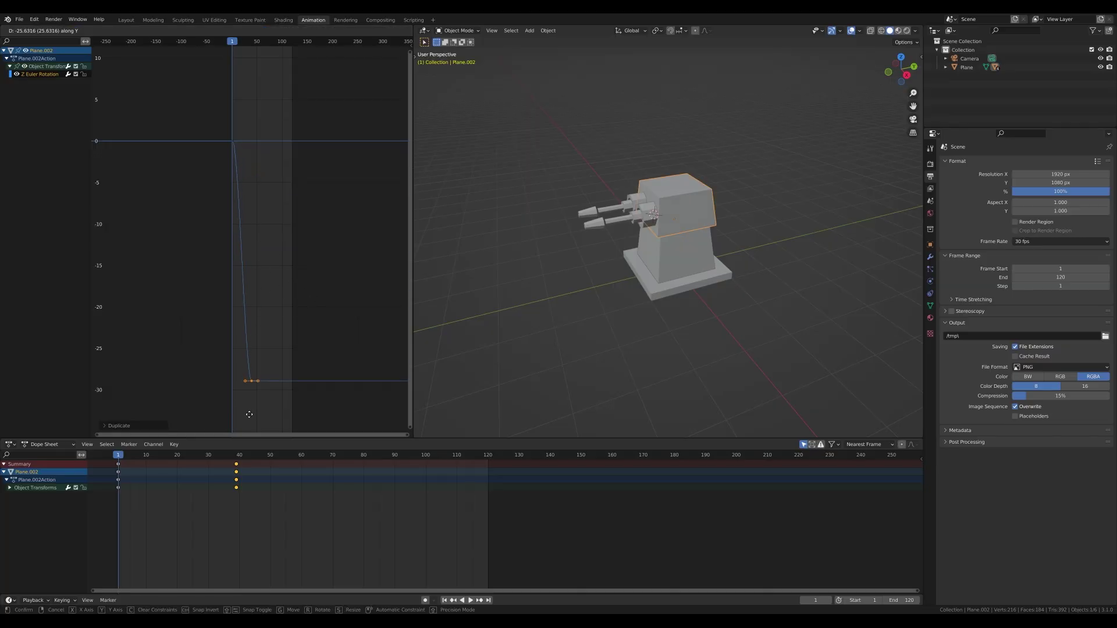
pyautogui.click(244, 423)
pyautogui.moveTo(120, 456); pyautogui.dragTo(218, 460)
pyautogui.hotkey('shift', 'Left')
# Move the -30 degree Z rotation keyframe along the time axis to frame 20
pyautogui.keyDown('ctrl'); pyautogui.moveTo(280, 369); pyautogui.dragTo(325, 259, button='middle'); pyautogui.keyUp('ctrl')
pyautogui.press('g')
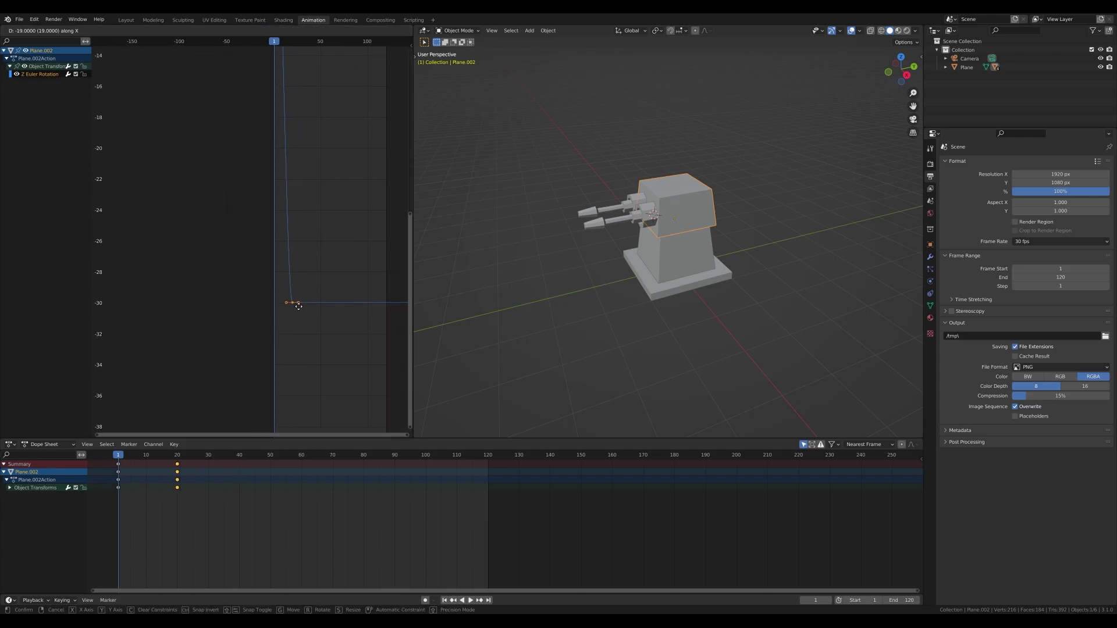
pyautogui.click(289, 305)
# Duplicate the first Z rotation keyframe along the time axis to frame 65, keeping its value at 0
pyautogui.keyDown('ctrl'); pyautogui.moveTo(322, 200); pyautogui.dragTo(249, 238, button='middle'); pyautogui.keyUp('ctrl')
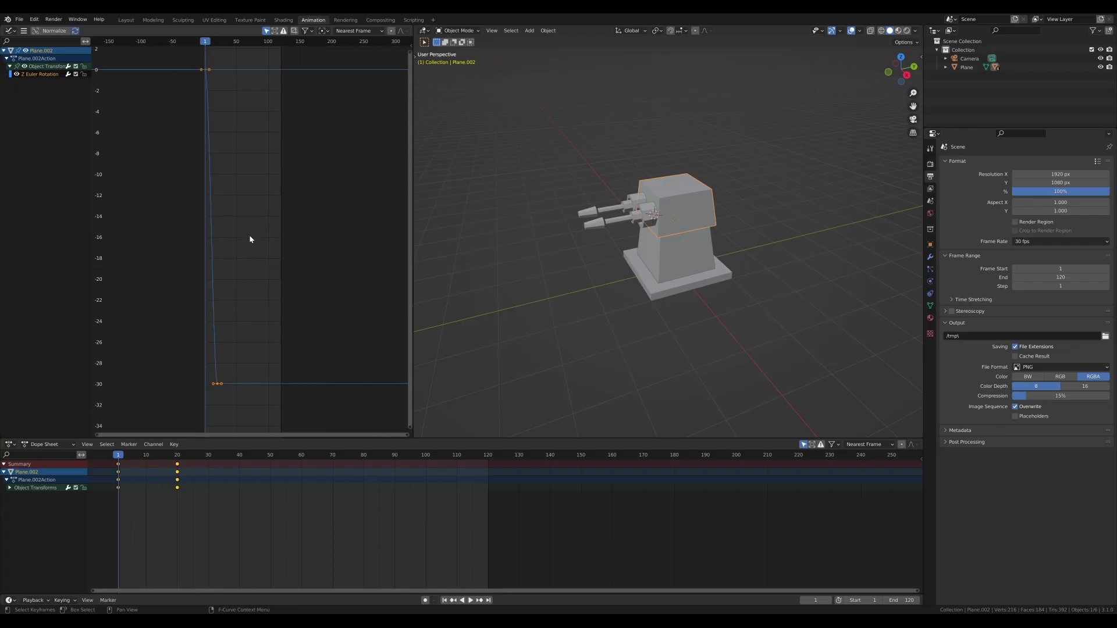
pyautogui.press('Home')
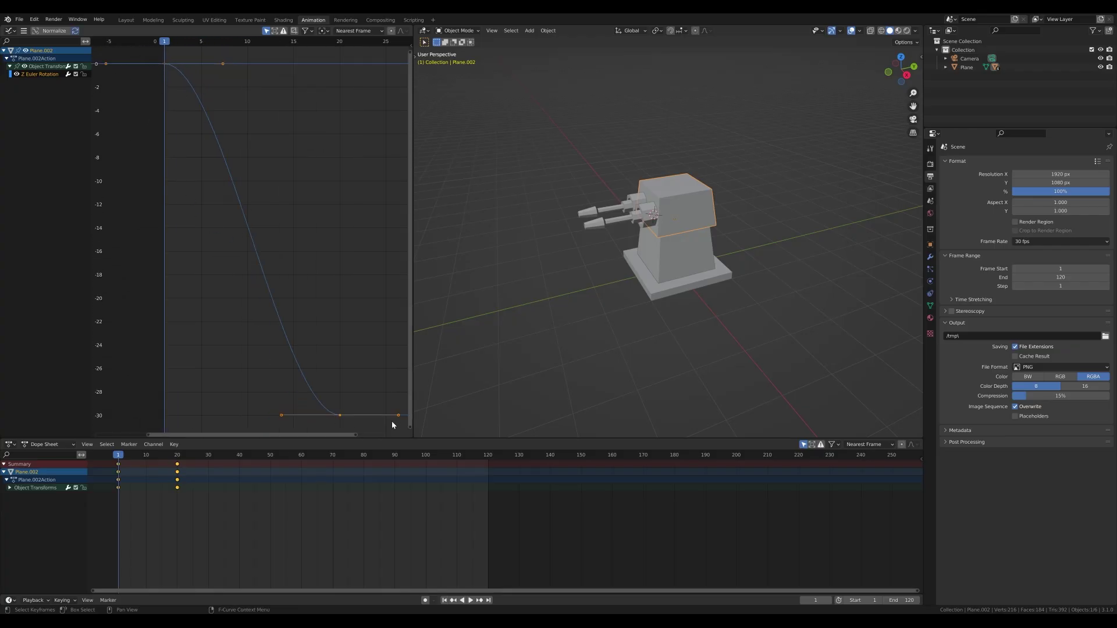
pyautogui.keyDown('ctrl'); pyautogui.moveTo(296, 257); pyautogui.dragTo(223, 278, button='middle'); pyautogui.keyUp('ctrl')
pyautogui.scroll(1, 223, 278)
pyautogui.click(176, 188)
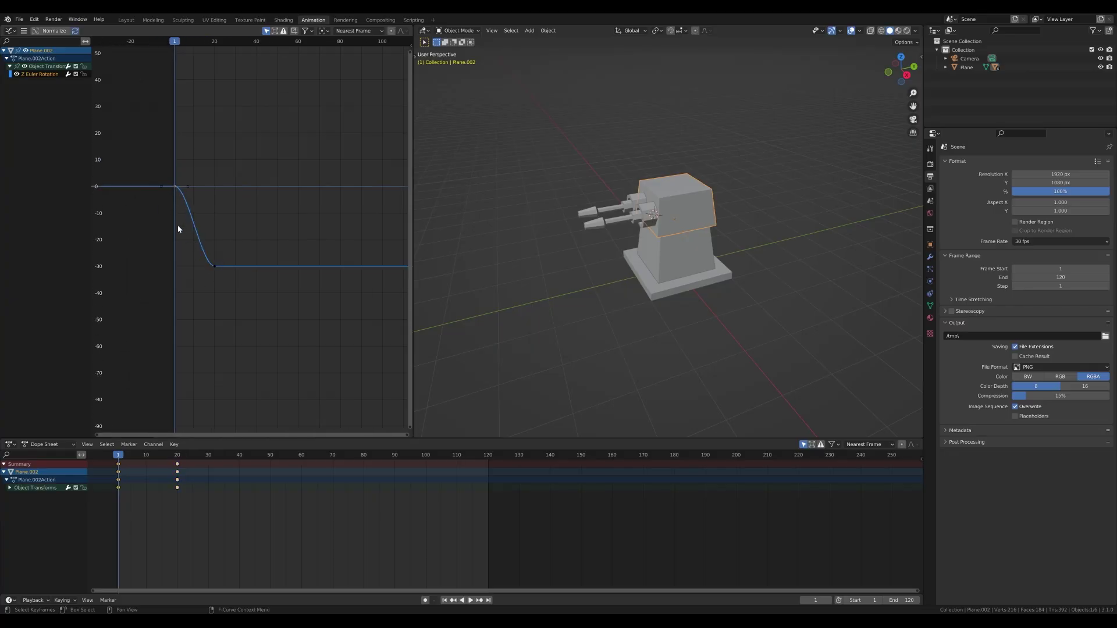
pyautogui.hotkey('shift', 'd')
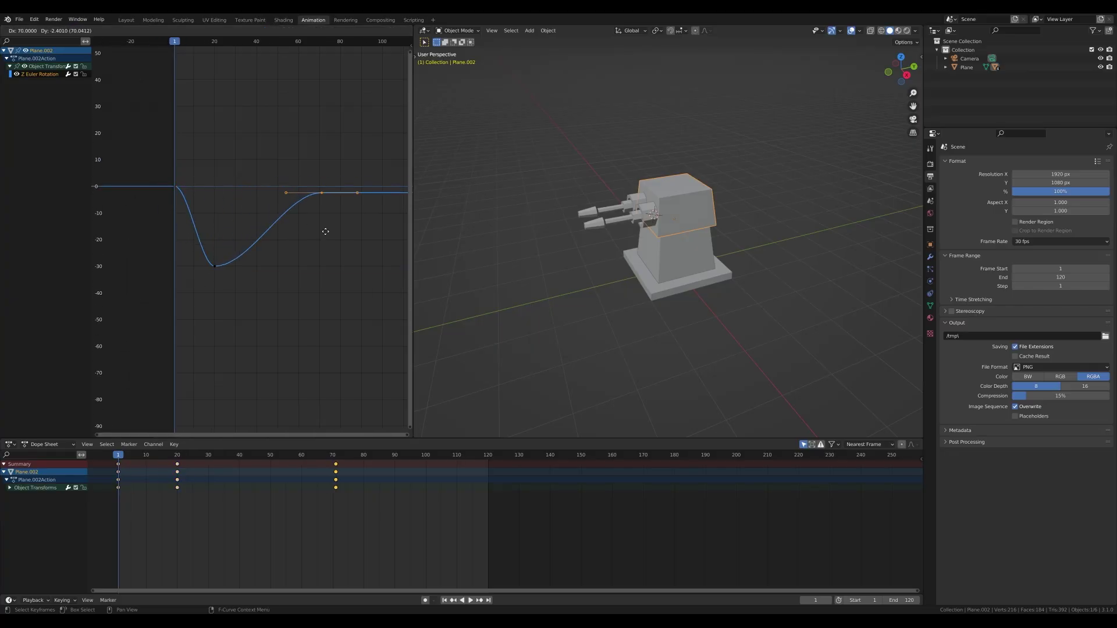
pyautogui.press('x')
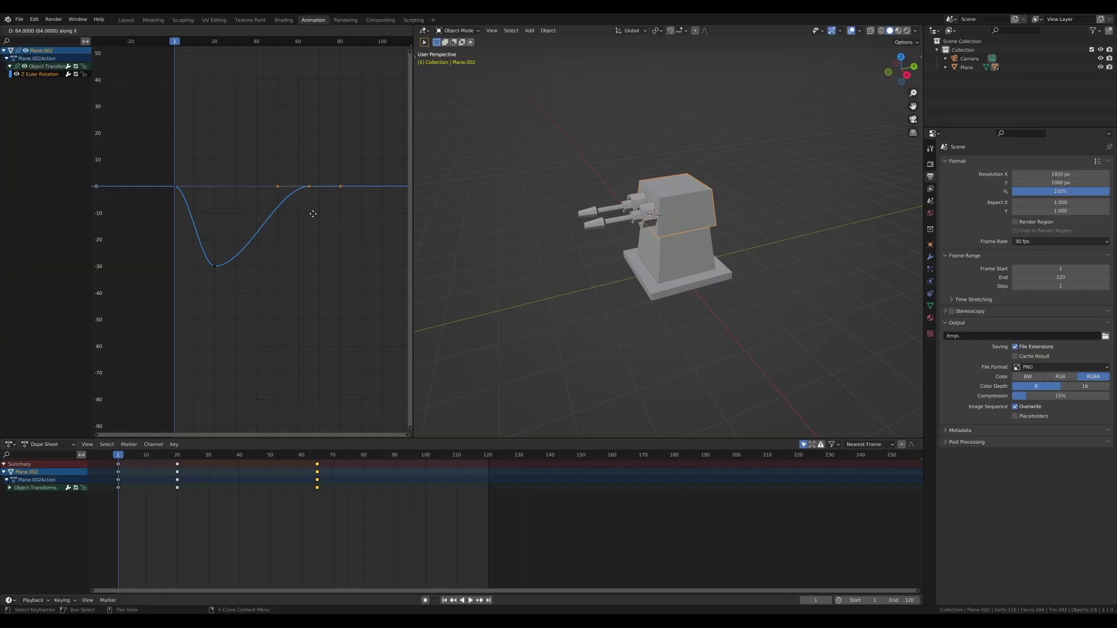
pyautogui.click(313, 213)
# Set the interpolation of the Z rotation keyframe at frame 20 to Linear
pyautogui.click(214, 266)
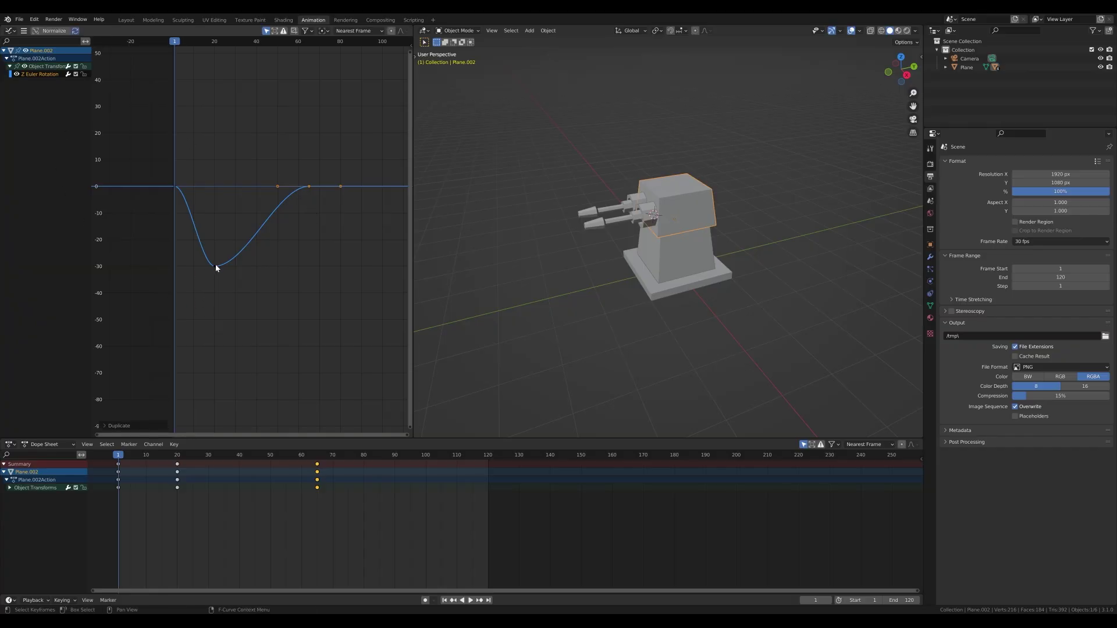
pyautogui.press('t')
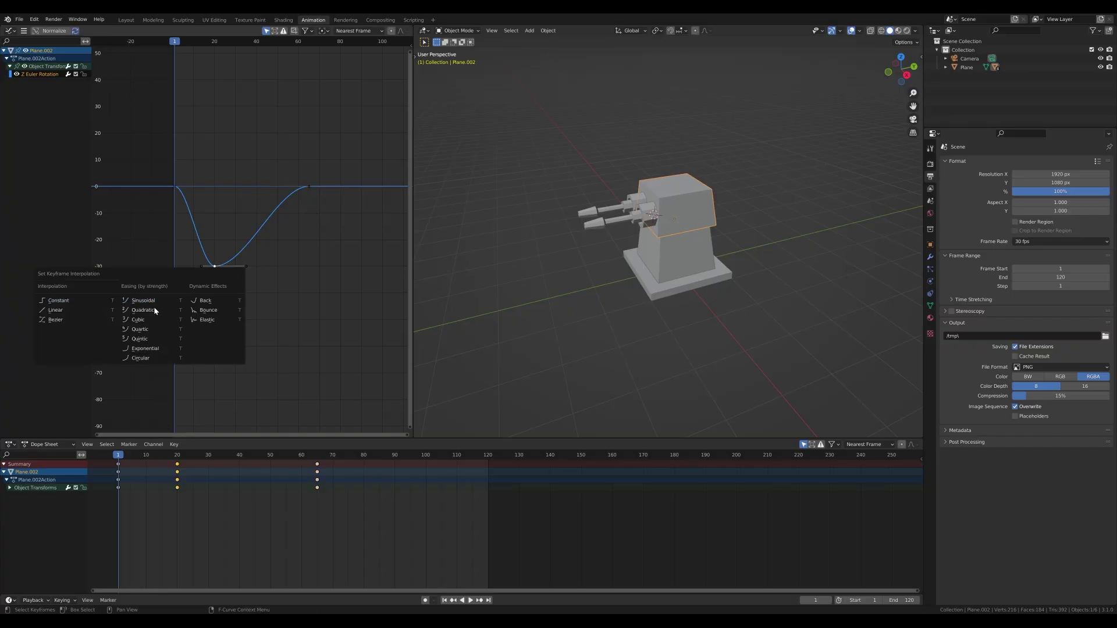
pyautogui.click(75, 312)
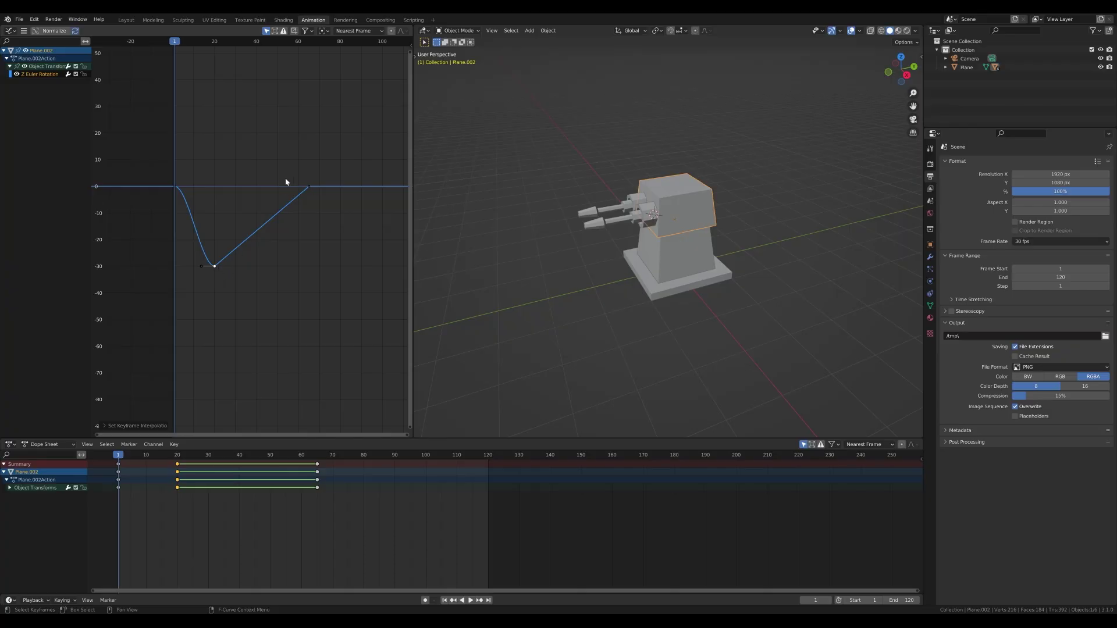
# Play back the turn, raise the Z rotation keyframe at frame 65 to about 35 degrees and scrub through the result
pyautogui.press('space')
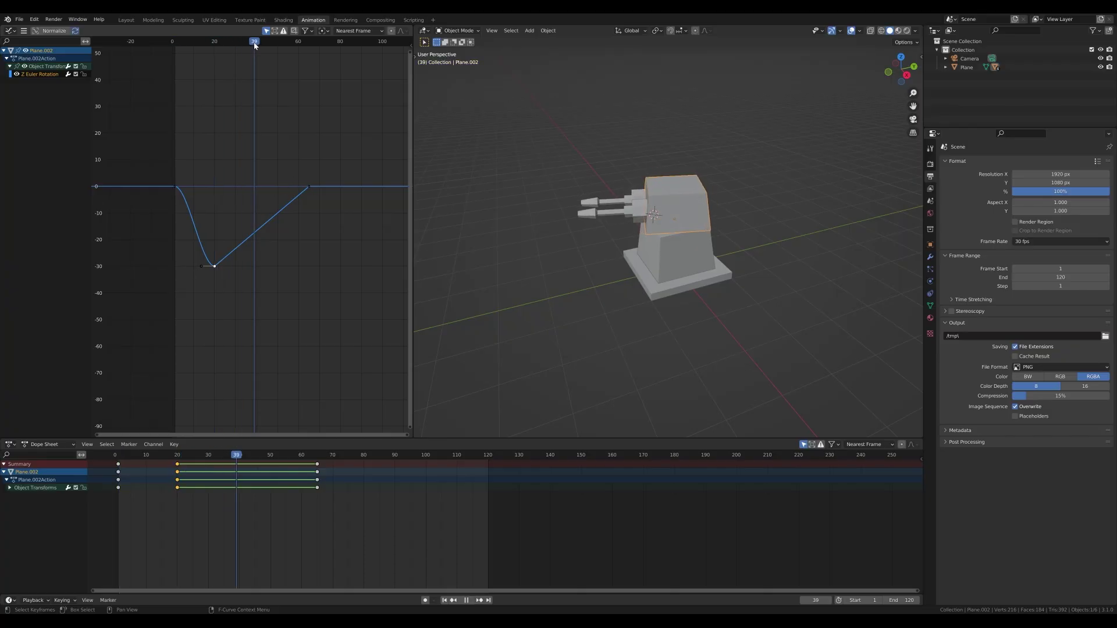
pyautogui.press('space')
pyautogui.moveTo(317, 193); pyautogui.dragTo(275, 265, button='middle')
pyautogui.click(275, 266)
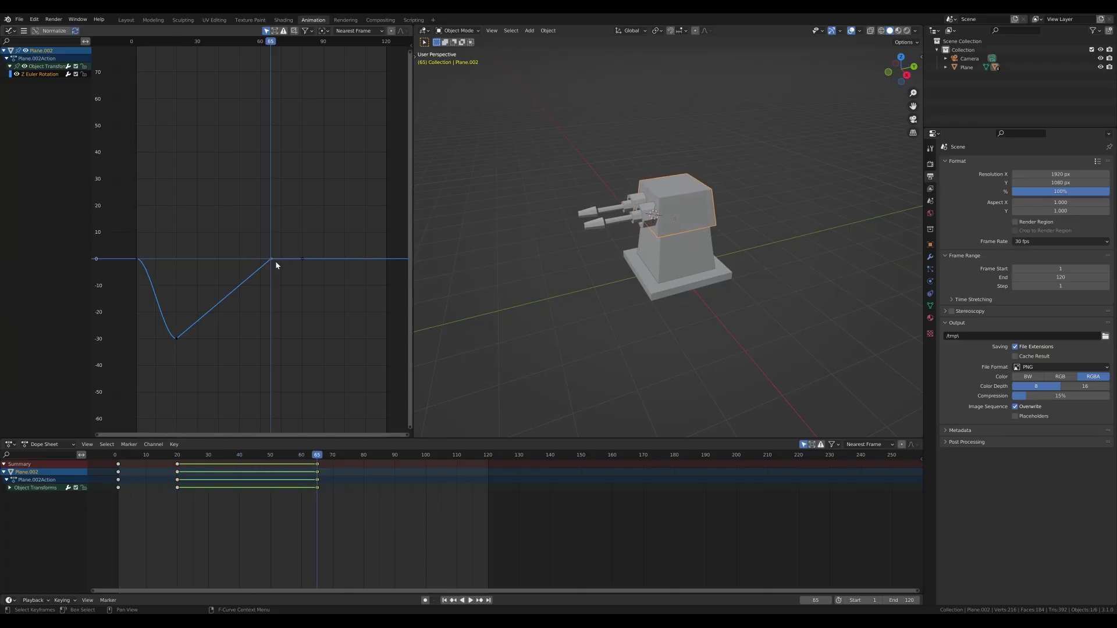
pyautogui.press('g')
pyautogui.press('y')
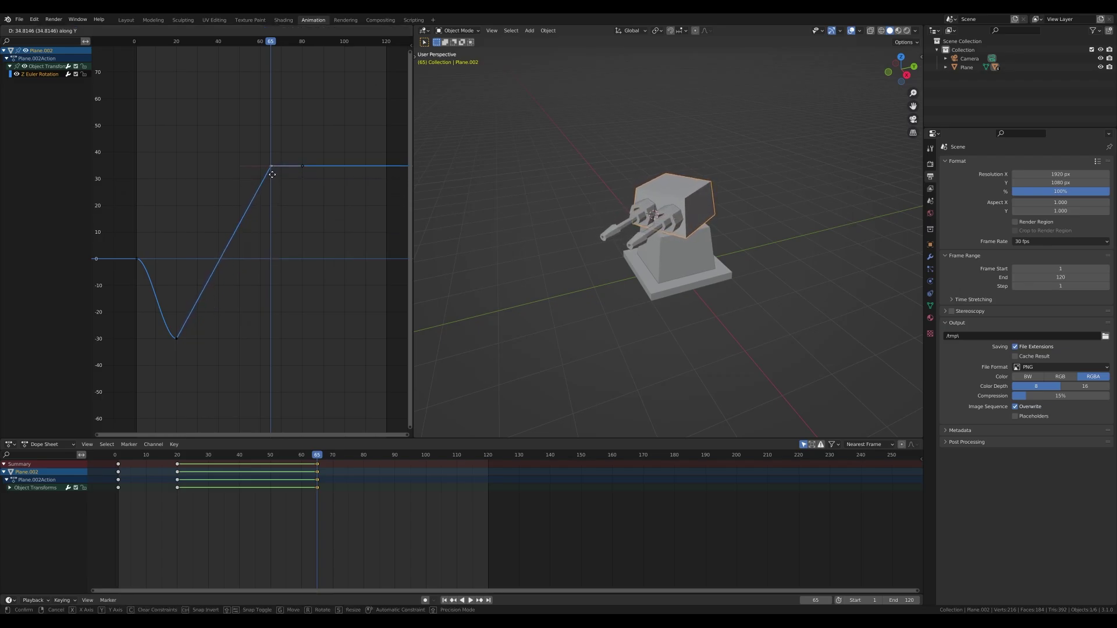
pyautogui.click(273, 174)
pyautogui.moveTo(270, 42); pyautogui.dragTo(135, 64)
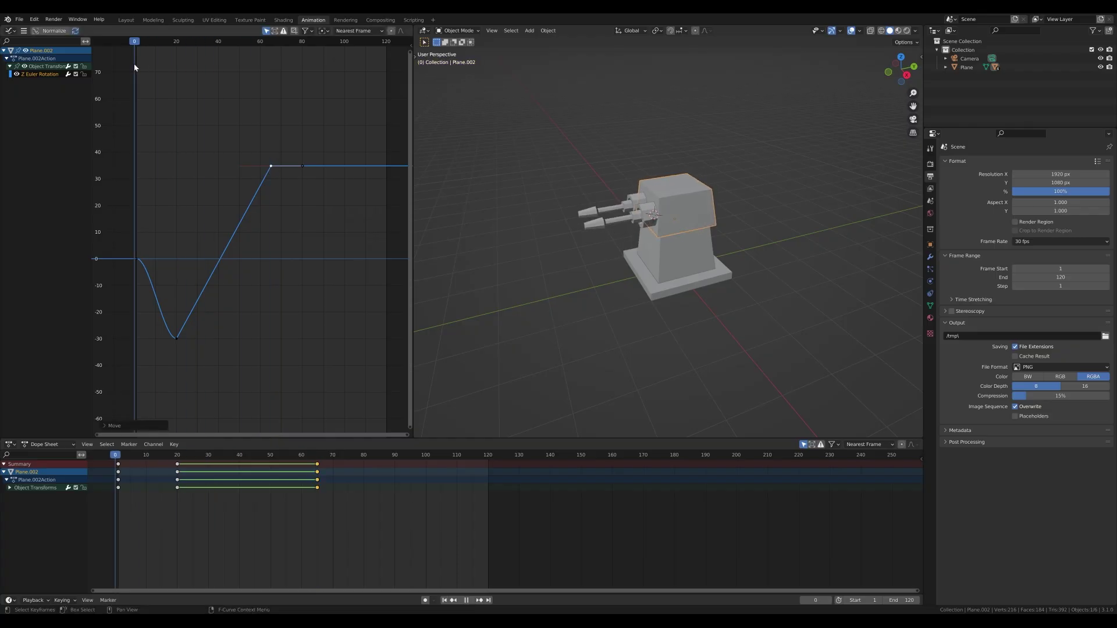
# Lengthen the right handle of the first Z rotation keyframe by about 6 frames and play the animation to check the ease-in
pyautogui.click(138, 258)
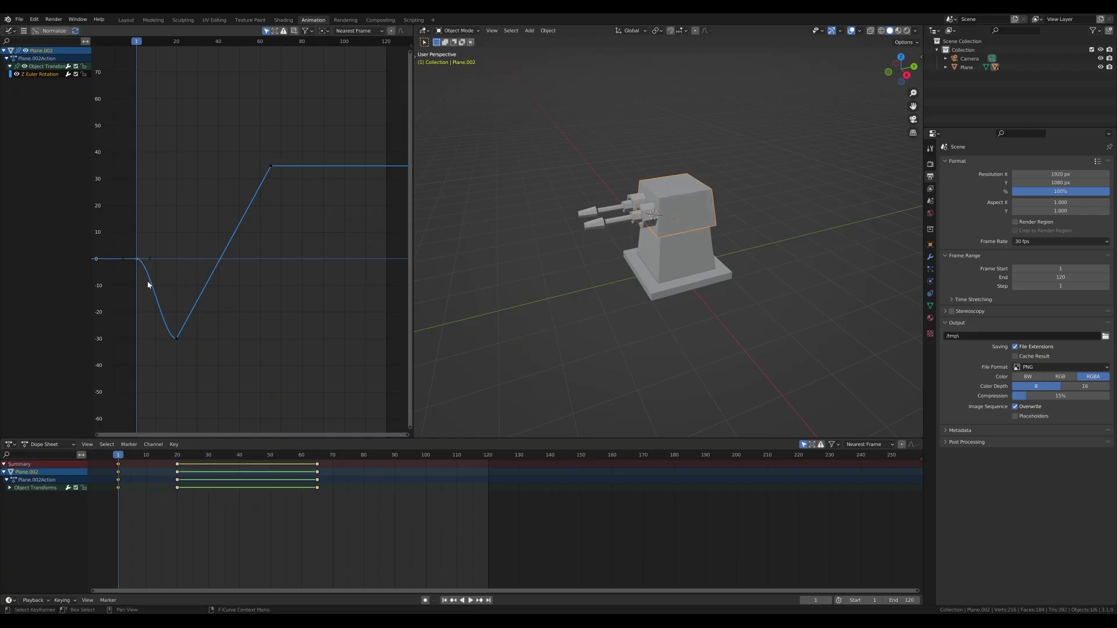
pyautogui.press('g')
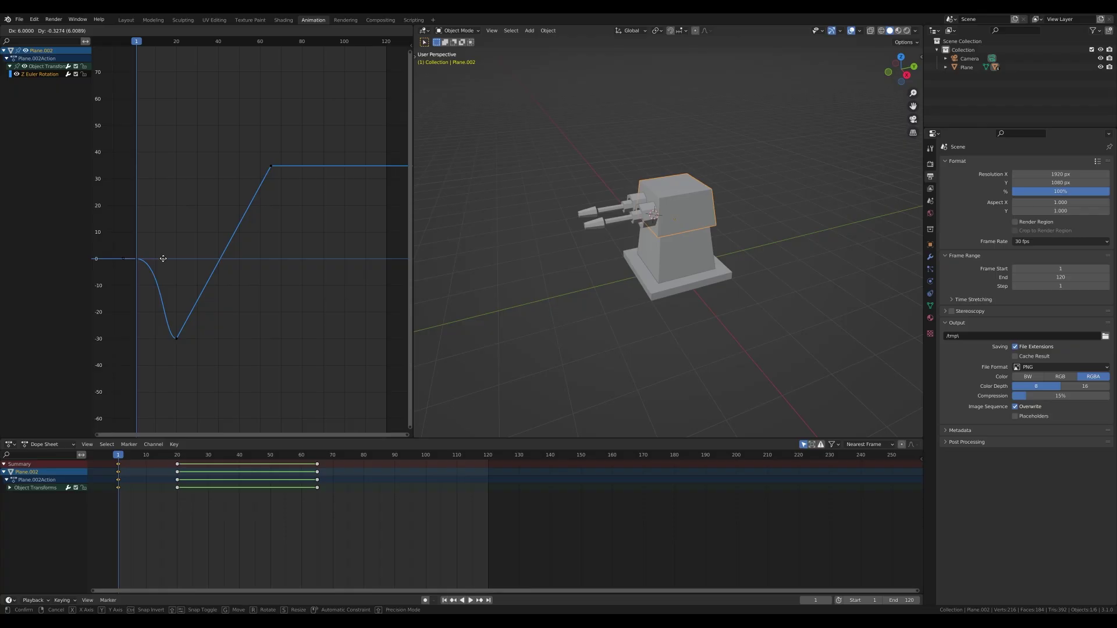
pyautogui.click(163, 258)
pyautogui.press('space')
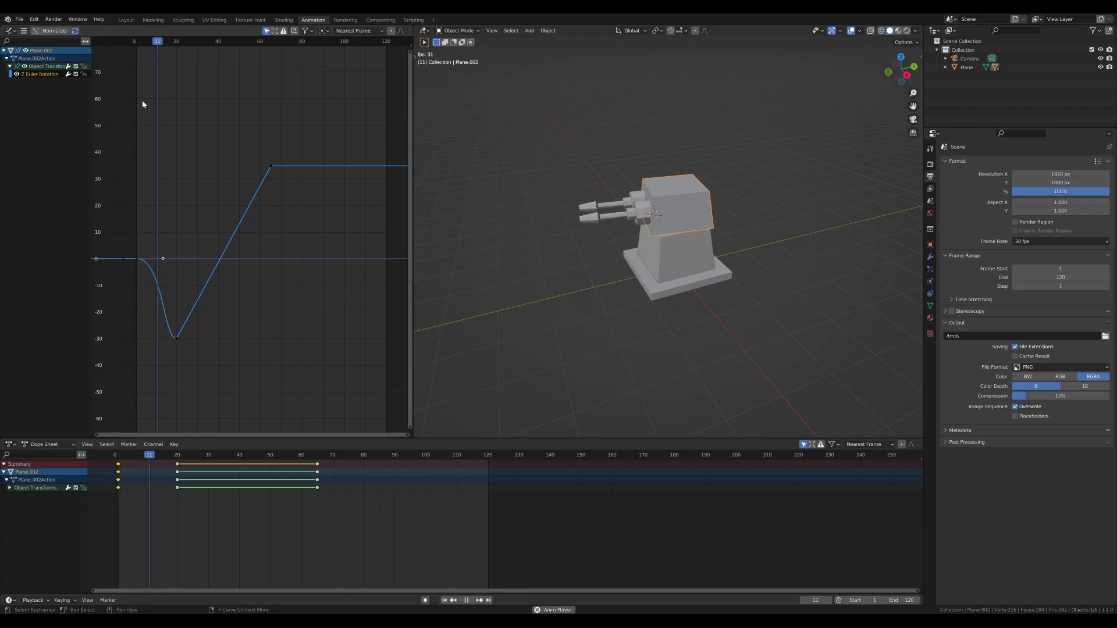
pyautogui.press('space')
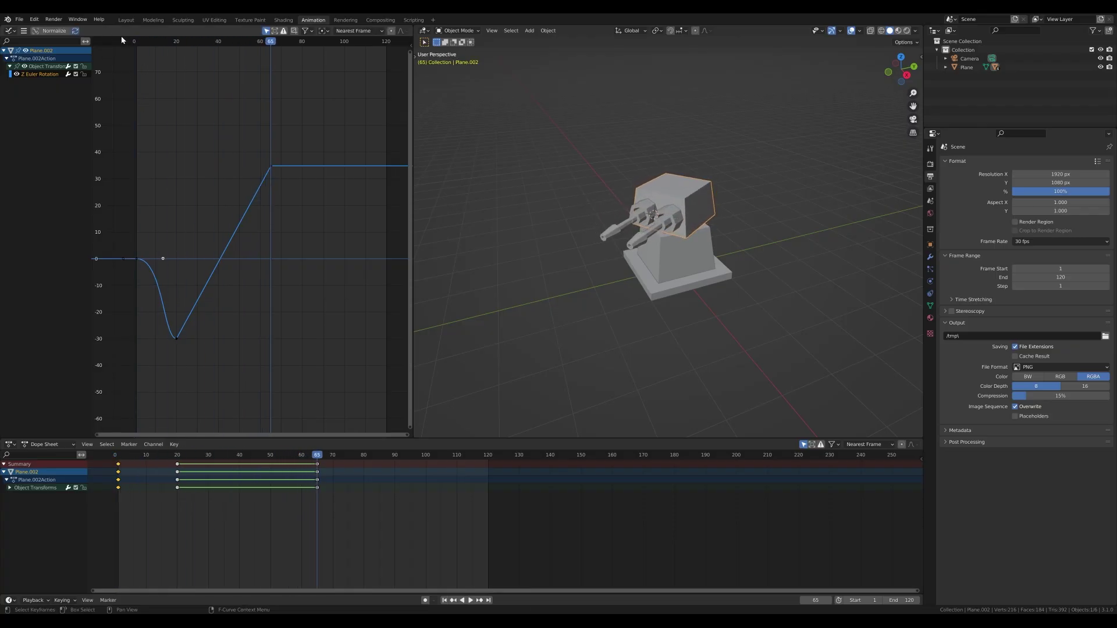
pyautogui.click(675, 274)
pyautogui.click(646, 237)
# Duplicate the first Z rotation keyframe along the time axis to frame 110, keeping its value at 0
pyautogui.moveTo(126, 251); pyautogui.dragTo(148, 270)
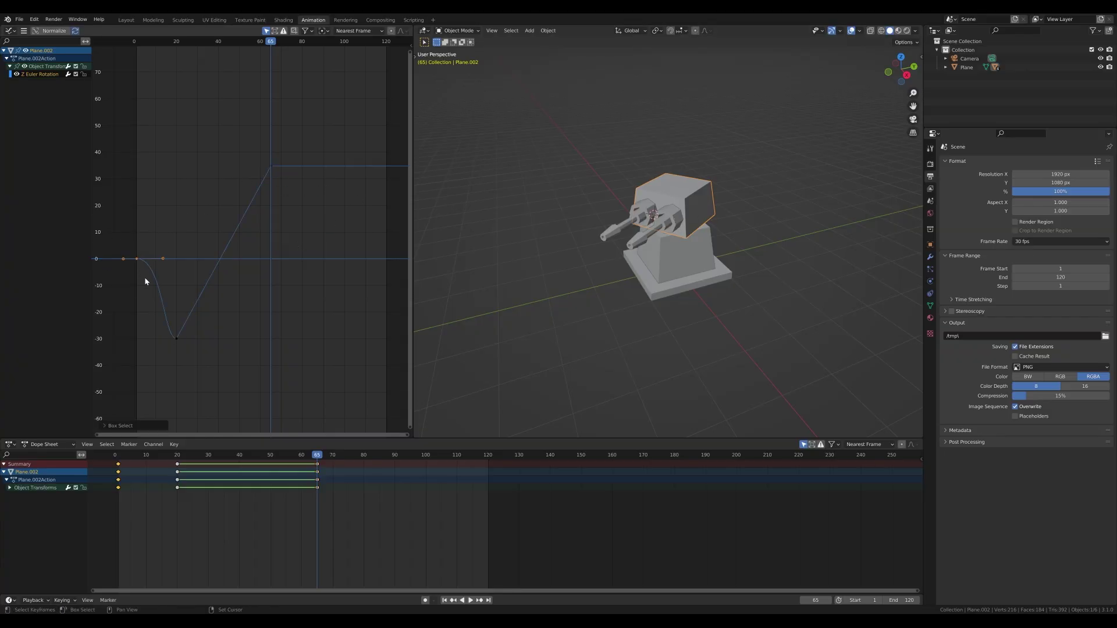
pyautogui.hotkey('shift', 'd')
pyautogui.press('x')
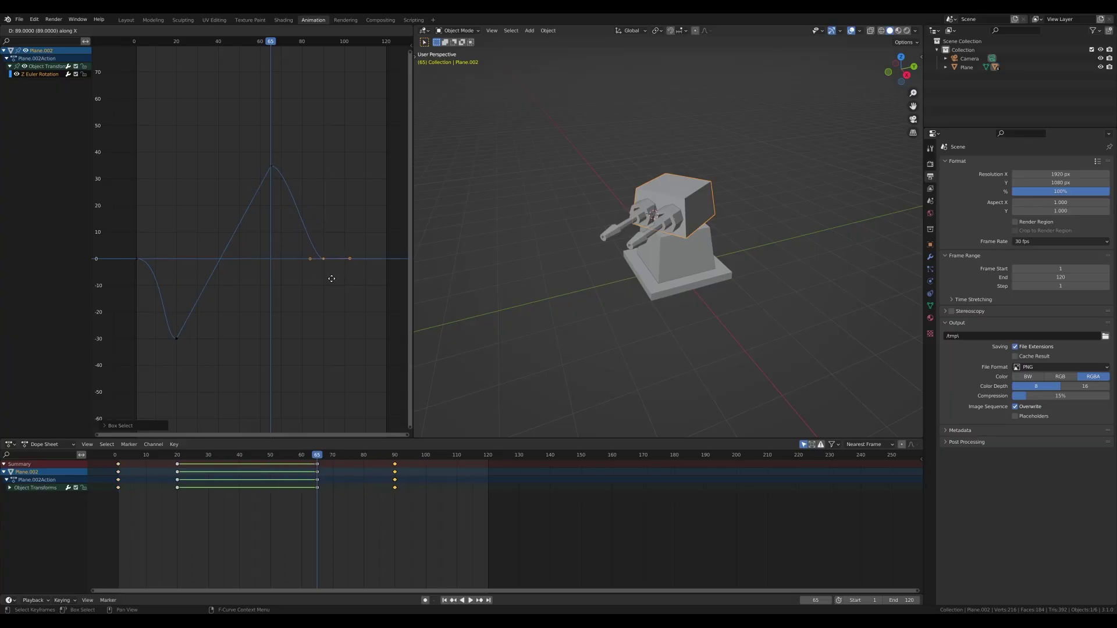
pyautogui.press('g')
pyautogui.press('x')
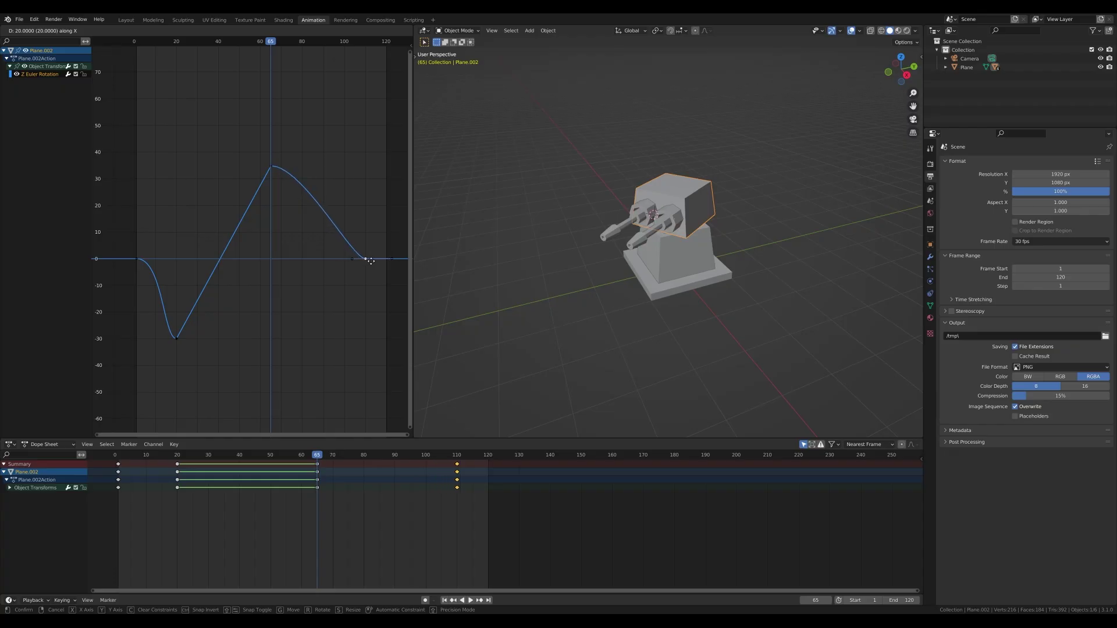
pyautogui.click(371, 261)
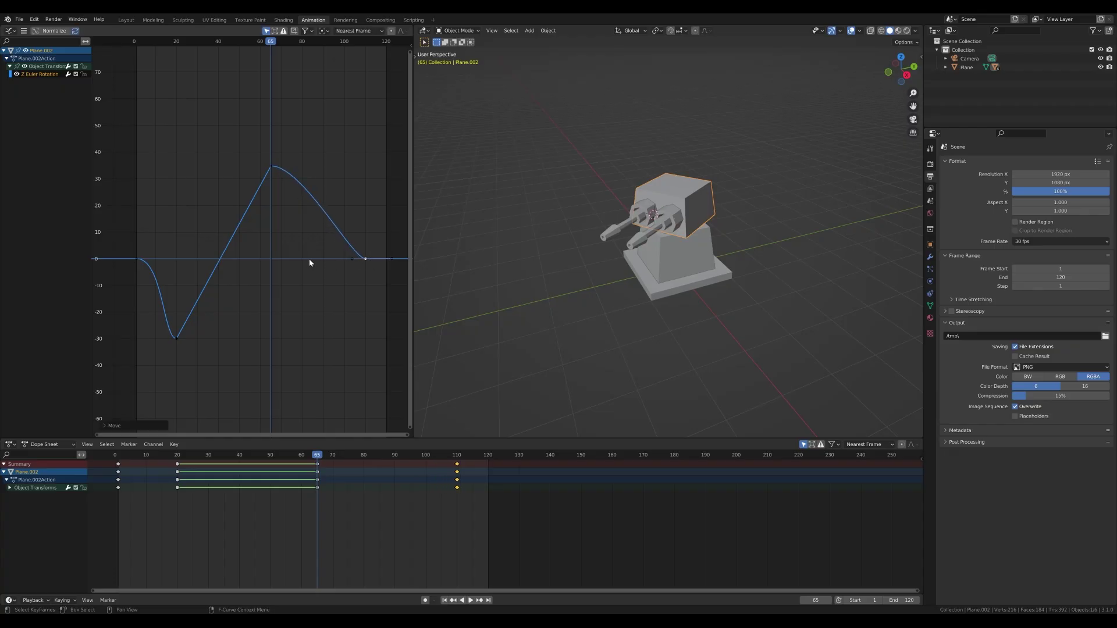
# Pull the right handle of the Z rotation keyframe at frame 65 steeply down for a fast return and play the animation
pyautogui.click(274, 168)
pyautogui.moveTo(302, 169); pyautogui.dragTo(285, 240)
pyautogui.press('space')
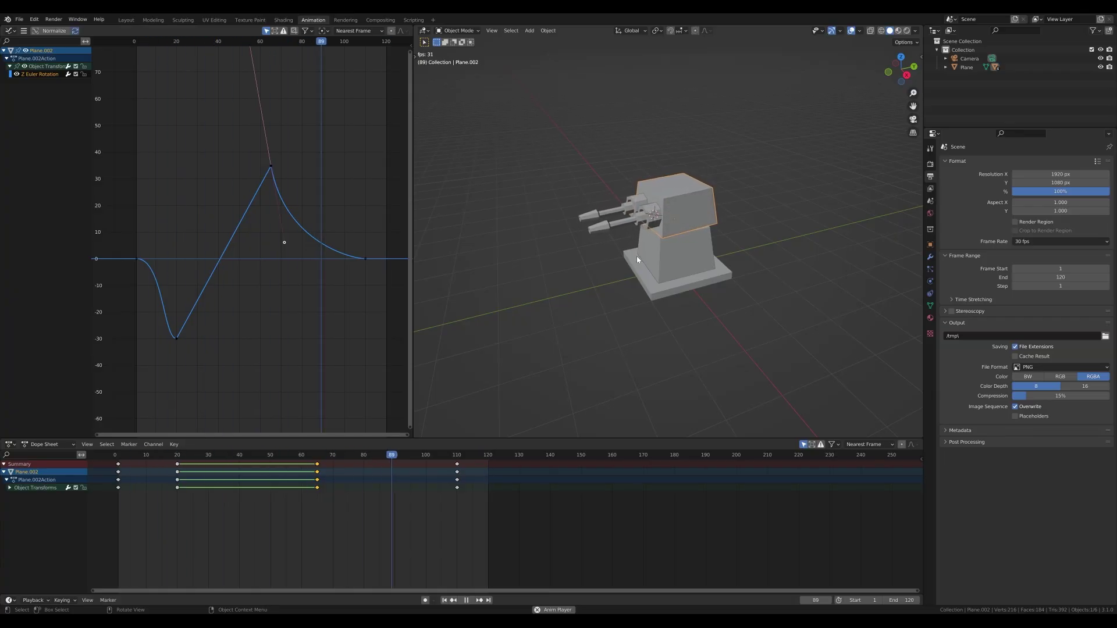
pyautogui.press('space')
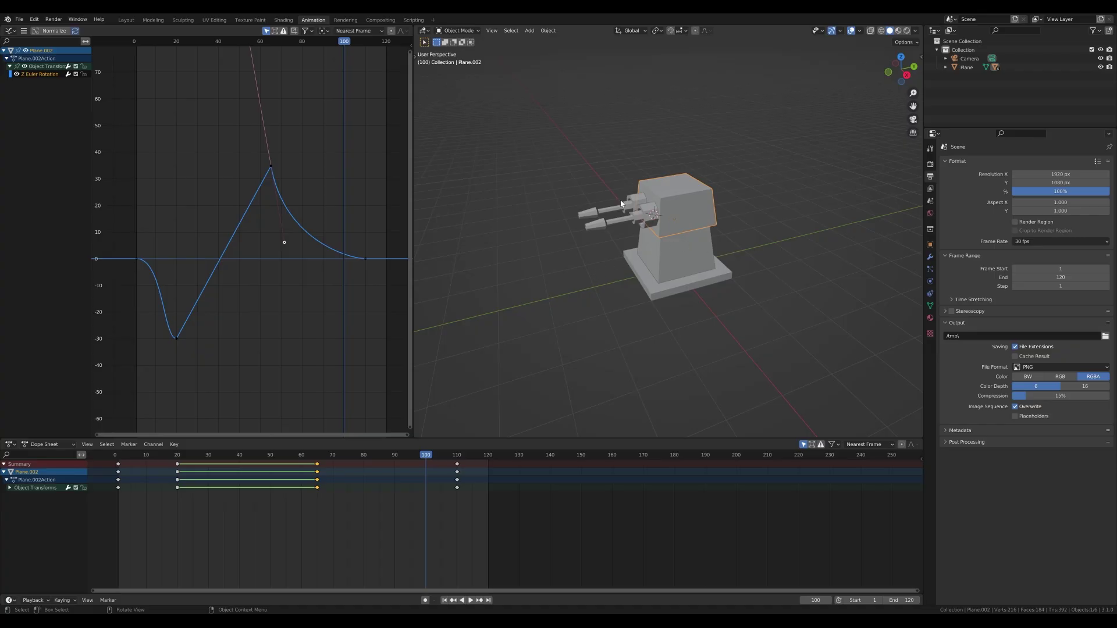
# Select the front gun and keyframe its Key 1 shape key value at 0 on frame 20
pyautogui.click(644, 218)
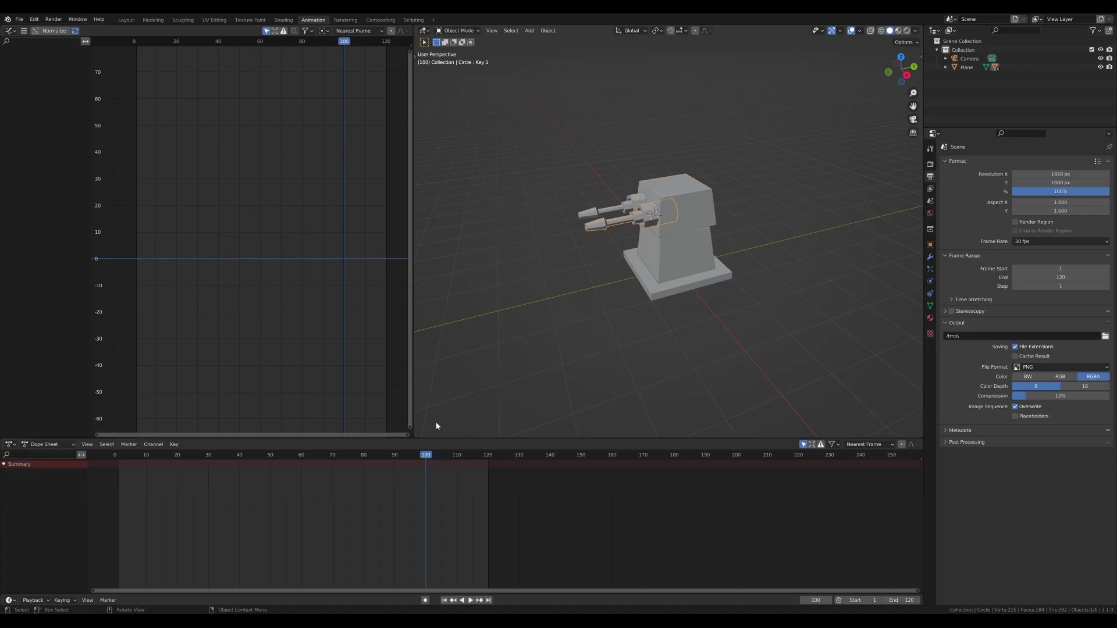
pyautogui.click(177, 454)
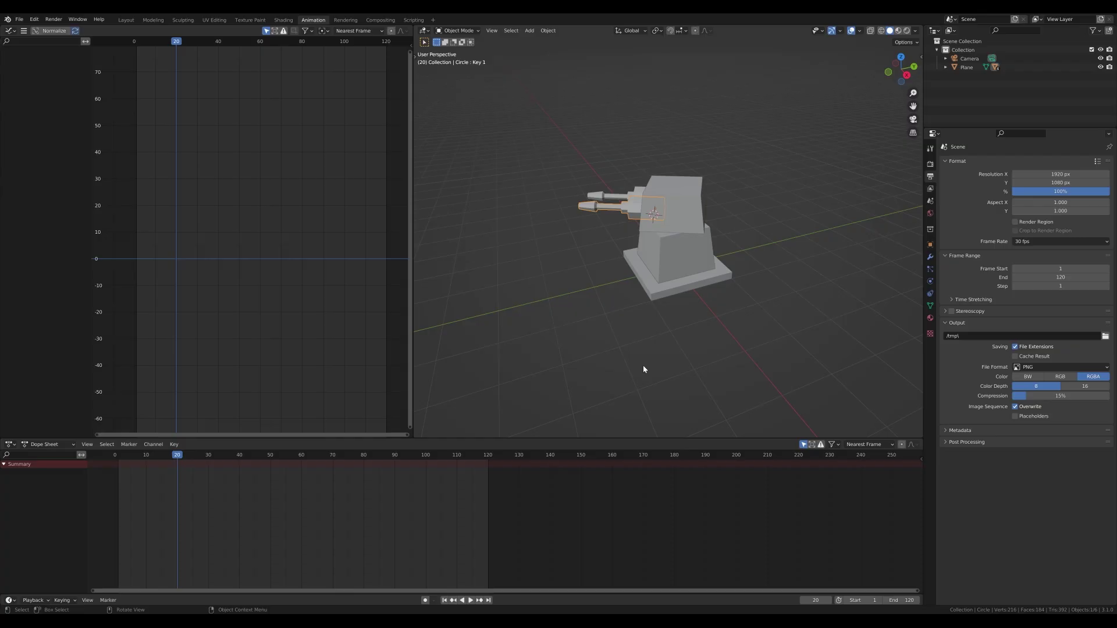
pyautogui.scroll(6, 663, 298)
pyautogui.scroll(-4, 658, 302)
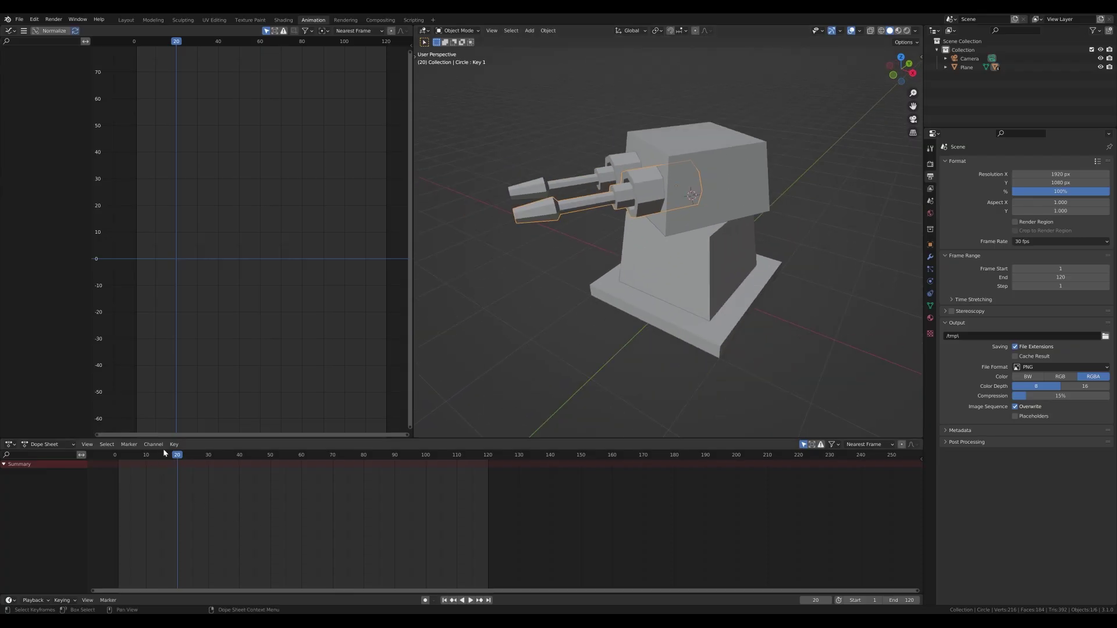
pyautogui.scroll(-1, 669, 251)
pyautogui.click(930, 305)
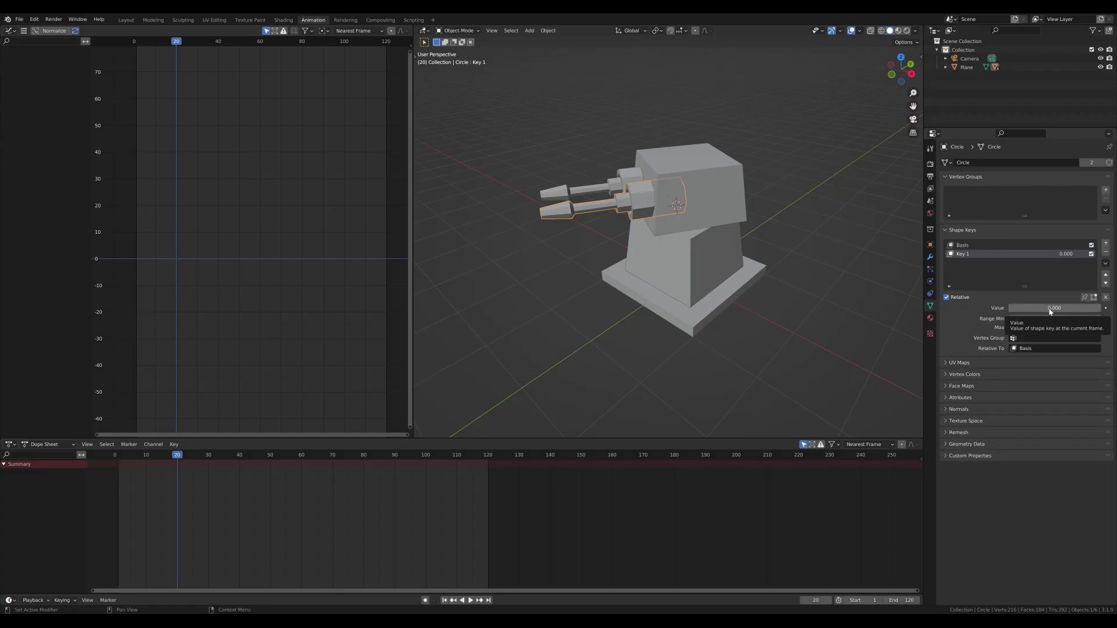
pyautogui.press('i')
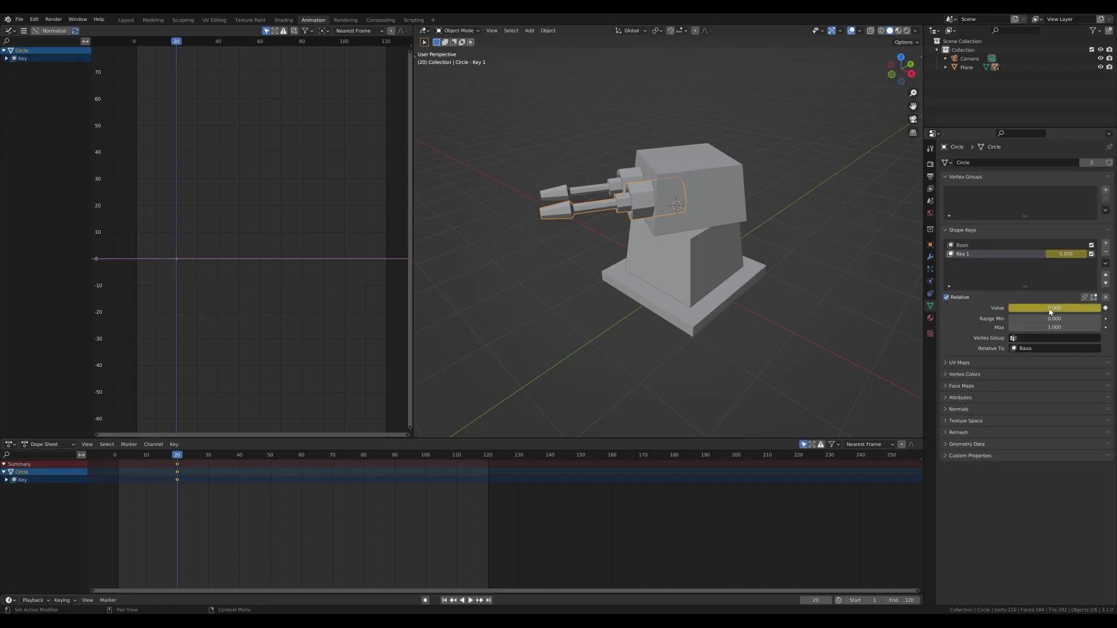
# Set the Key 1 shape key value to 1.000 at frame 25 and insert a keyframe for it
pyautogui.moveTo(182, 469); pyautogui.dragTo(192, 469)
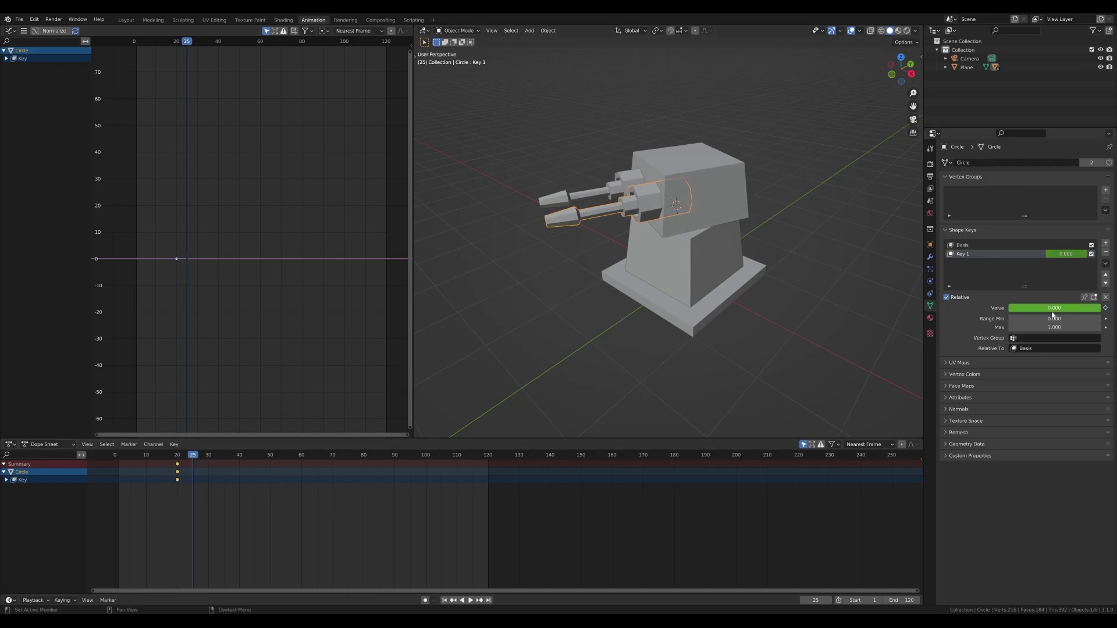
pyautogui.moveTo(1032, 310); pyautogui.dragTo(1067, 313)
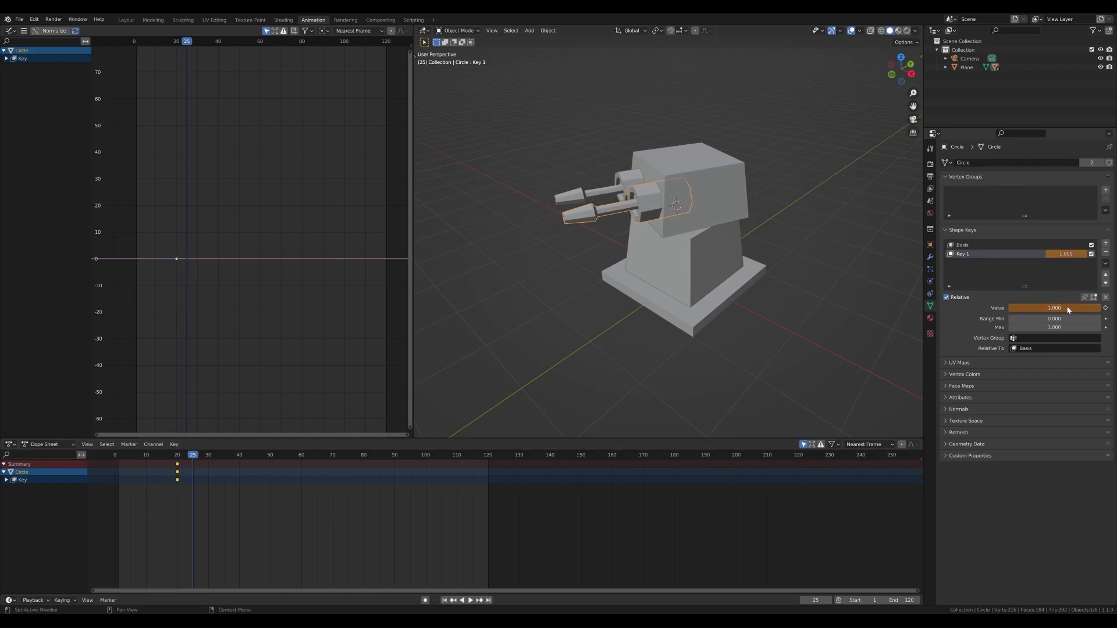
pyautogui.press('i')
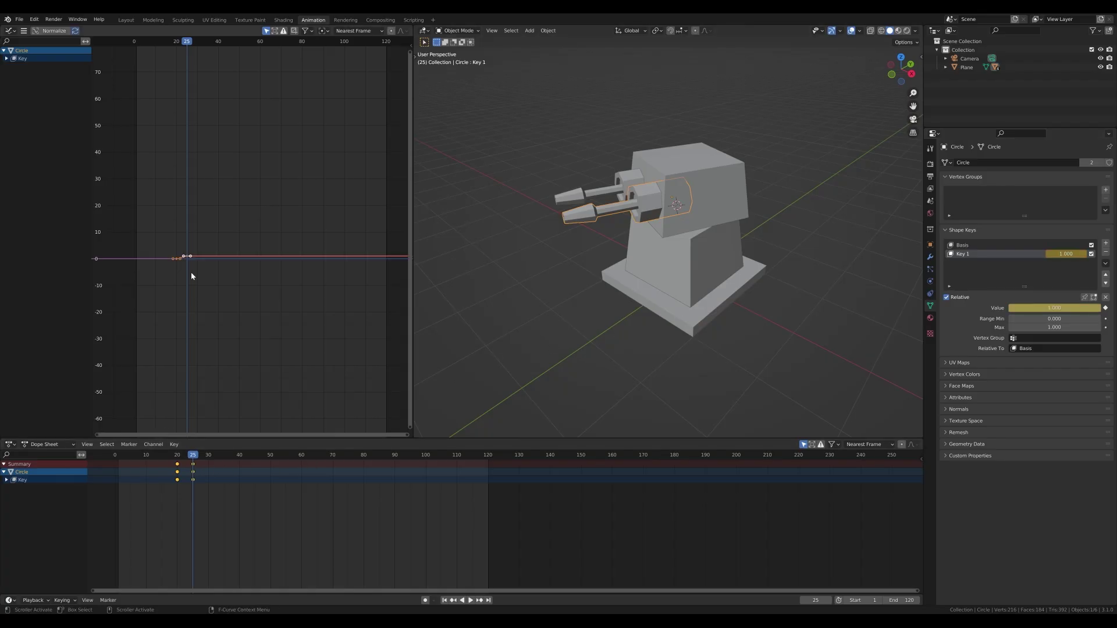
# Duplicate the Key 1 keyframe at frame 20 along the time axis to frame 35 and frame the whole recoil curve
pyautogui.scroll(3, 166, 265)
pyautogui.scroll(-3, 245, 402)
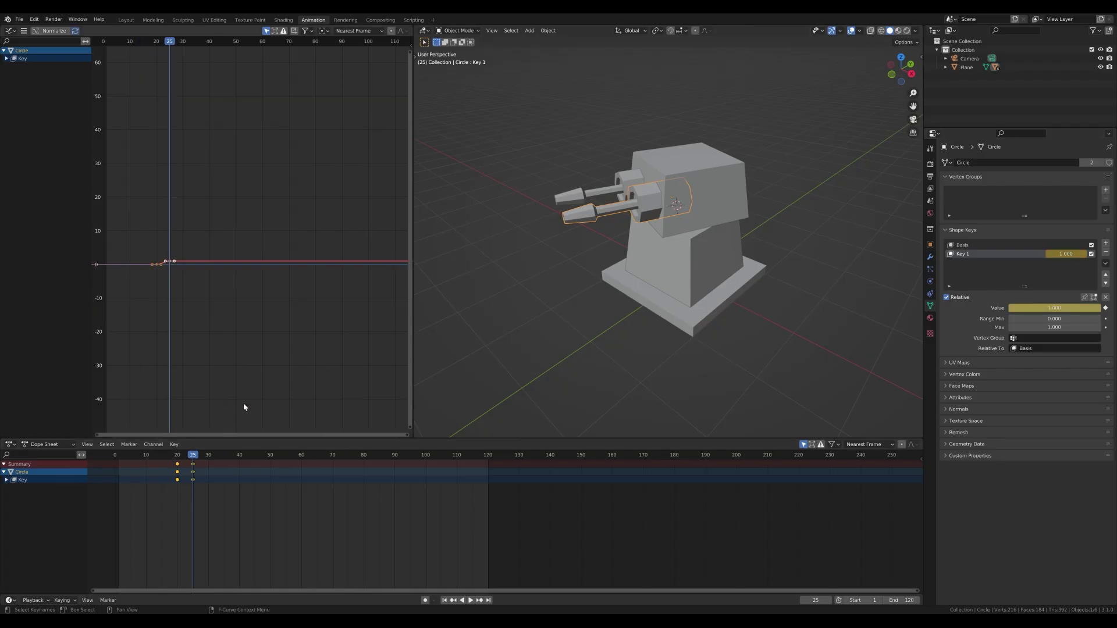
pyautogui.scroll(3, 185, 288)
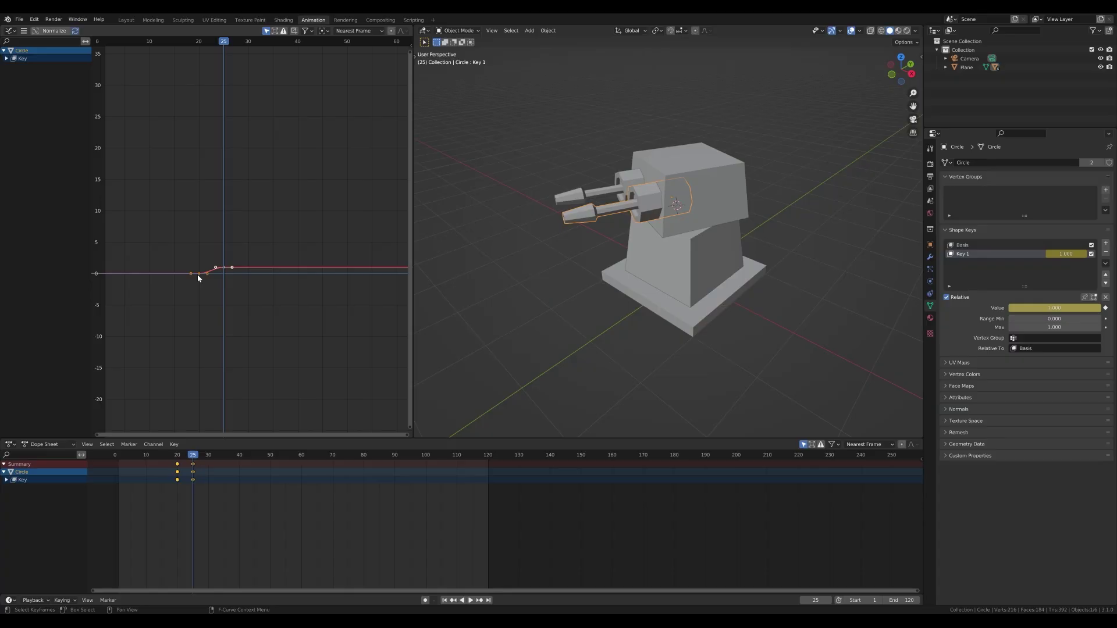
pyautogui.click(199, 274)
pyautogui.press('g')
pyautogui.press('x')
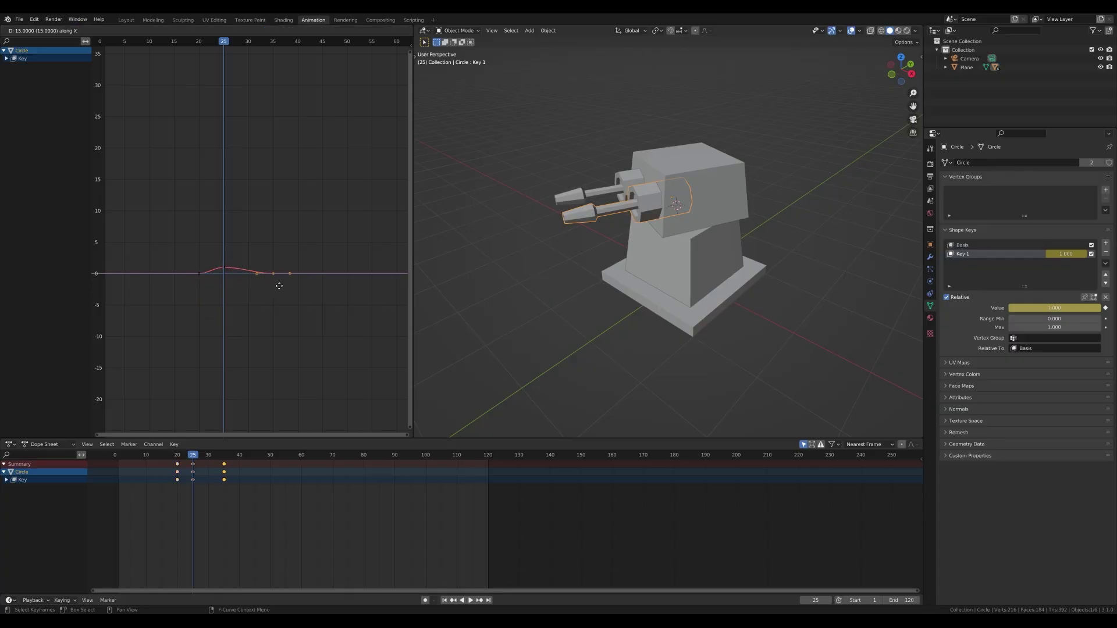
pyautogui.click(278, 287)
pyautogui.press('Home')
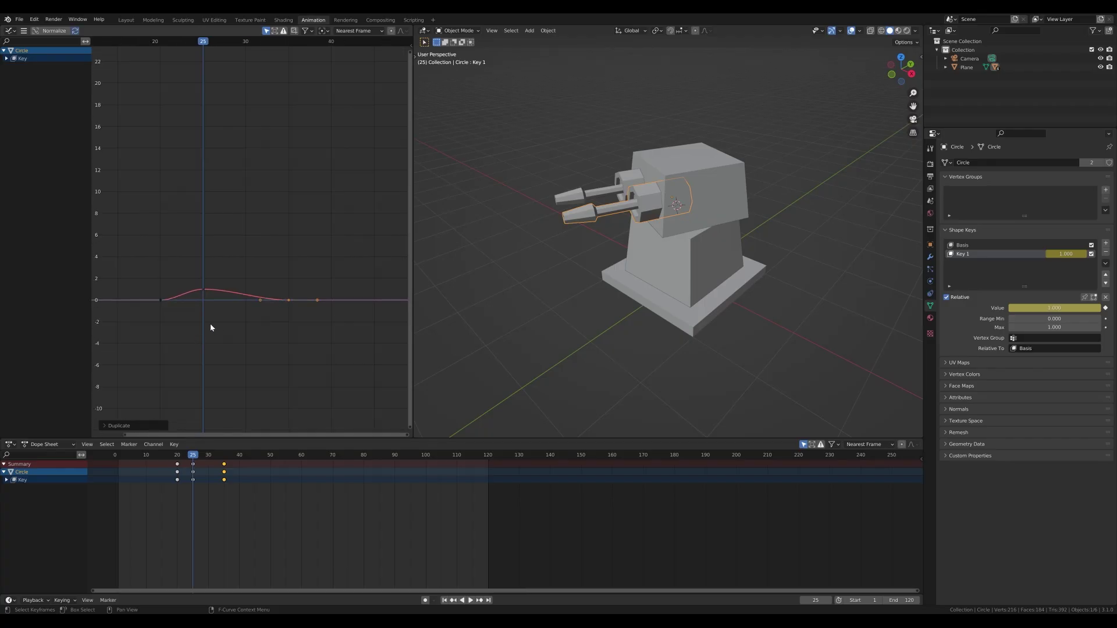
pyautogui.press('Home')
pyautogui.scroll(-5, 261, 299)
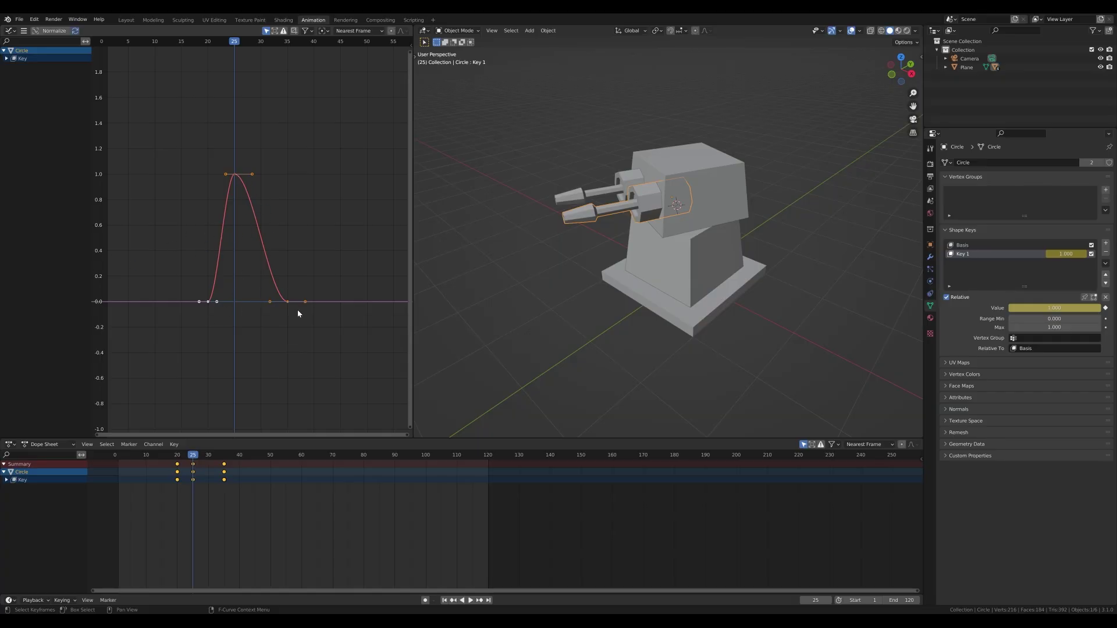
pyautogui.moveTo(279, 283); pyautogui.dragTo(299, 318)
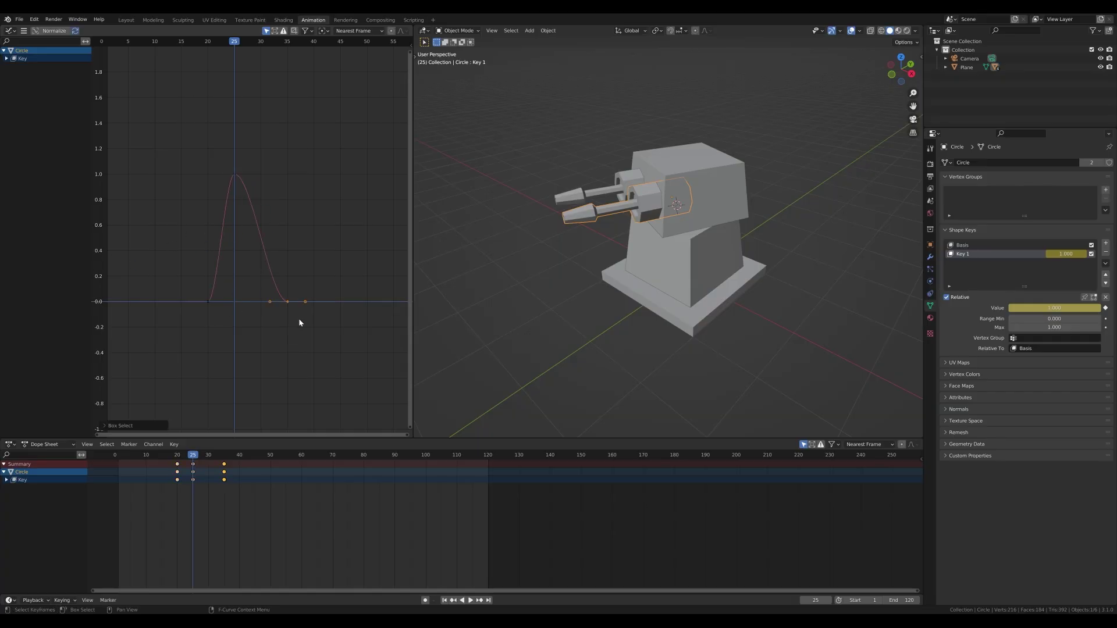
pyautogui.press('t')
pyautogui.click(300, 321)
pyautogui.click(240, 180)
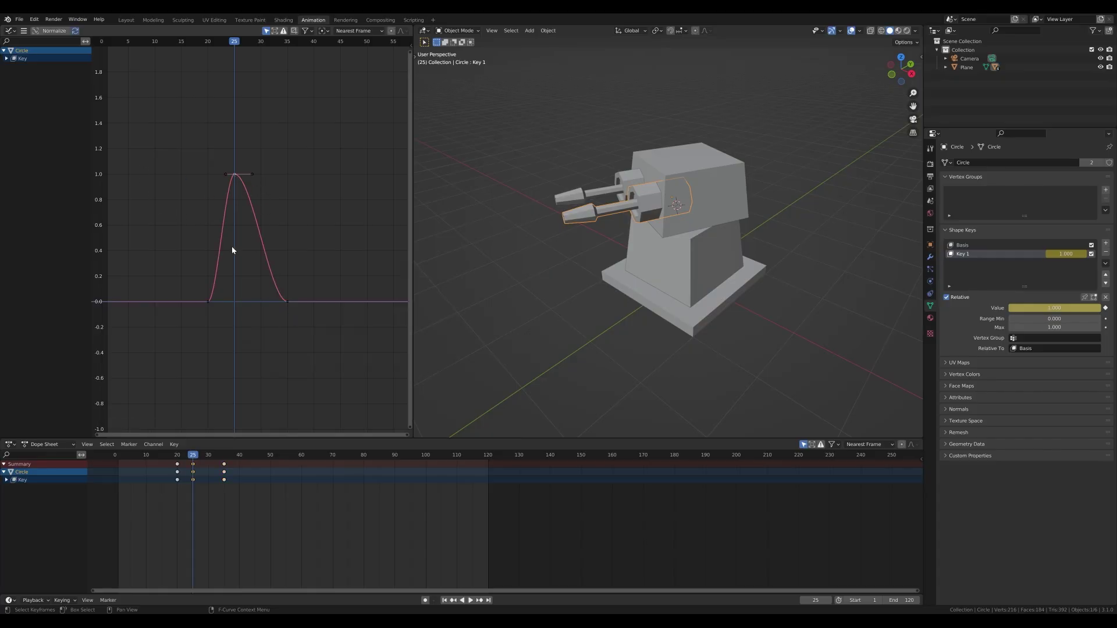
# Pull the right handle of the Key 1 keyframe at frame 20 upward so the recoil starts abruptly
pyautogui.scroll(2, 226, 253)
pyautogui.click(195, 330)
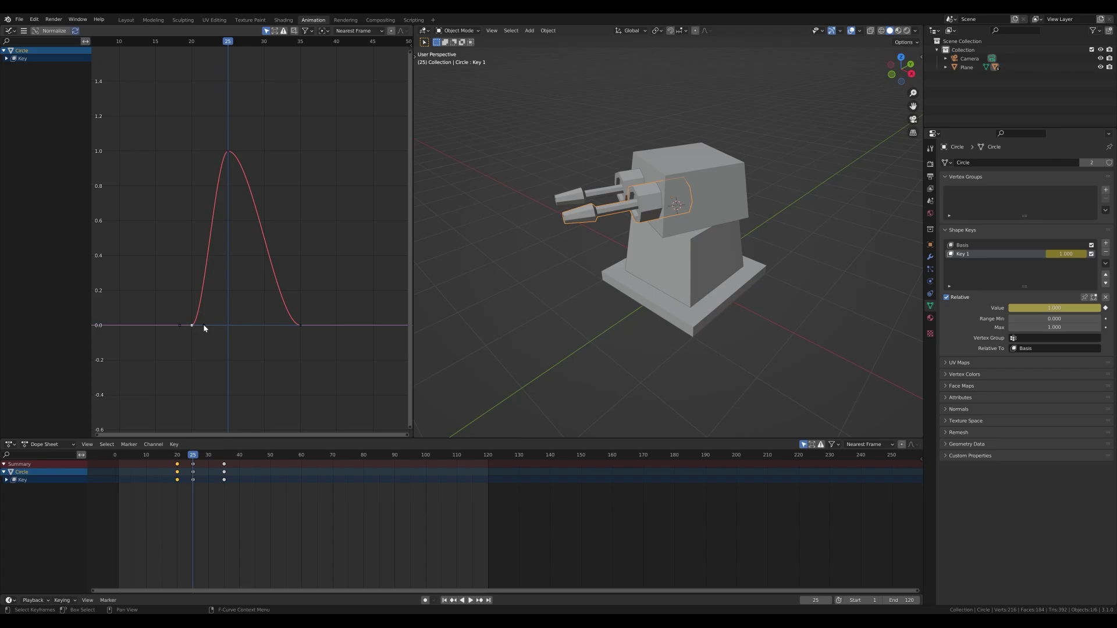
pyautogui.moveTo(204, 324); pyautogui.dragTo(190, 226)
pyautogui.press('Down')
pyautogui.keyDown('ctrl'); pyautogui.hscroll(-2, 249, 173); pyautogui.keyUp('ctrl')
# Lower the right handle of the Key 1 peak keyframe at frame 25 by about 0.1 and play the recoil to check it
pyautogui.click(250, 151)
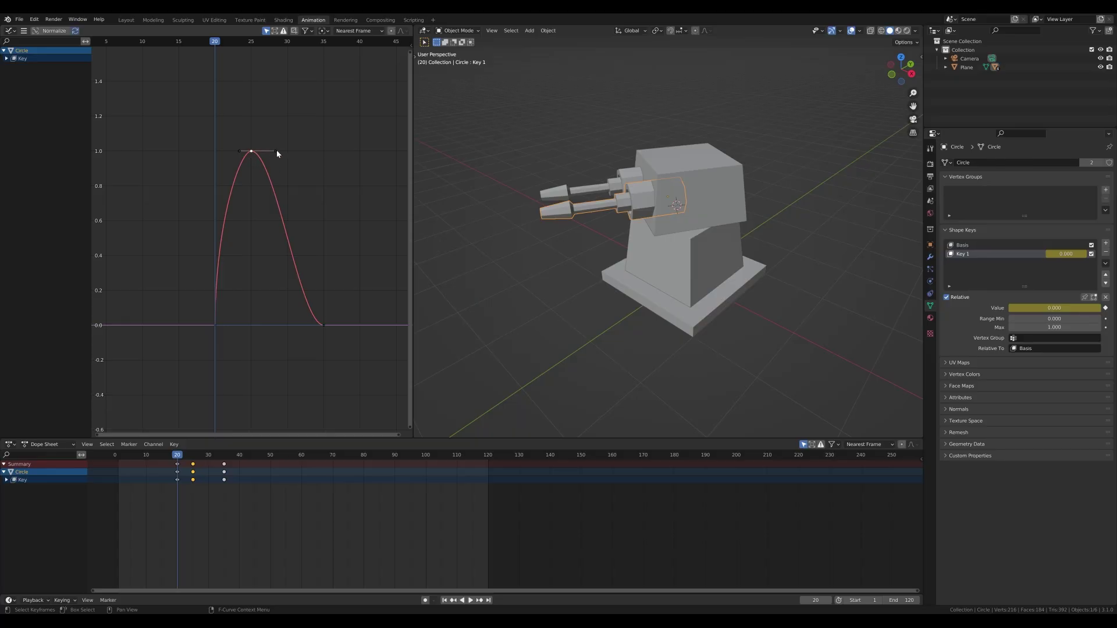
pyautogui.moveTo(276, 152); pyautogui.dragTo(273, 175)
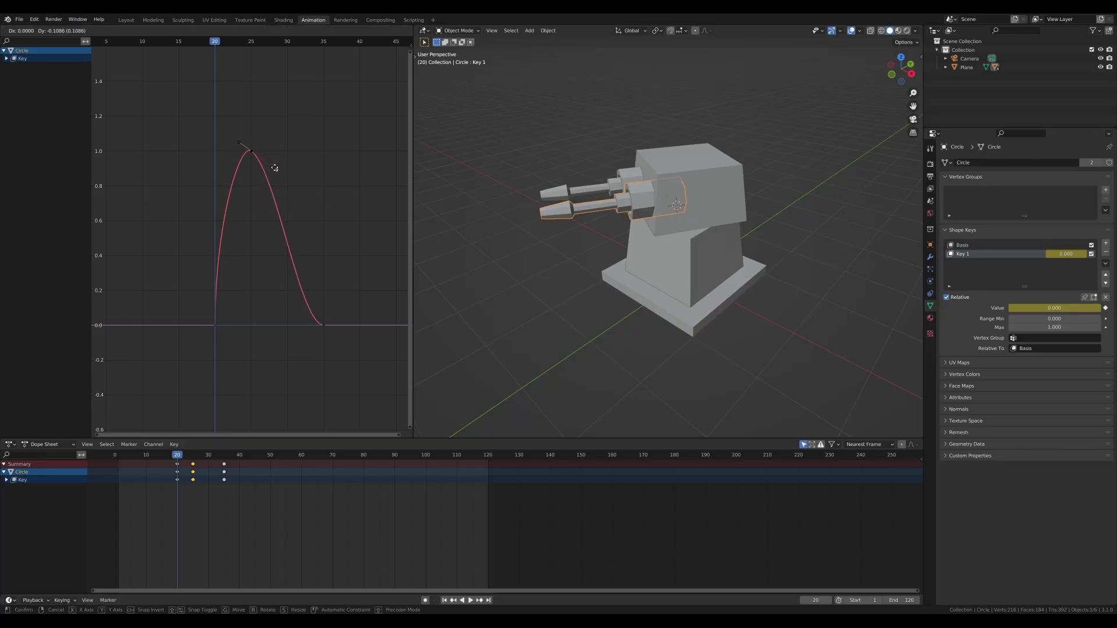
pyautogui.click(272, 167)
pyautogui.press('space')
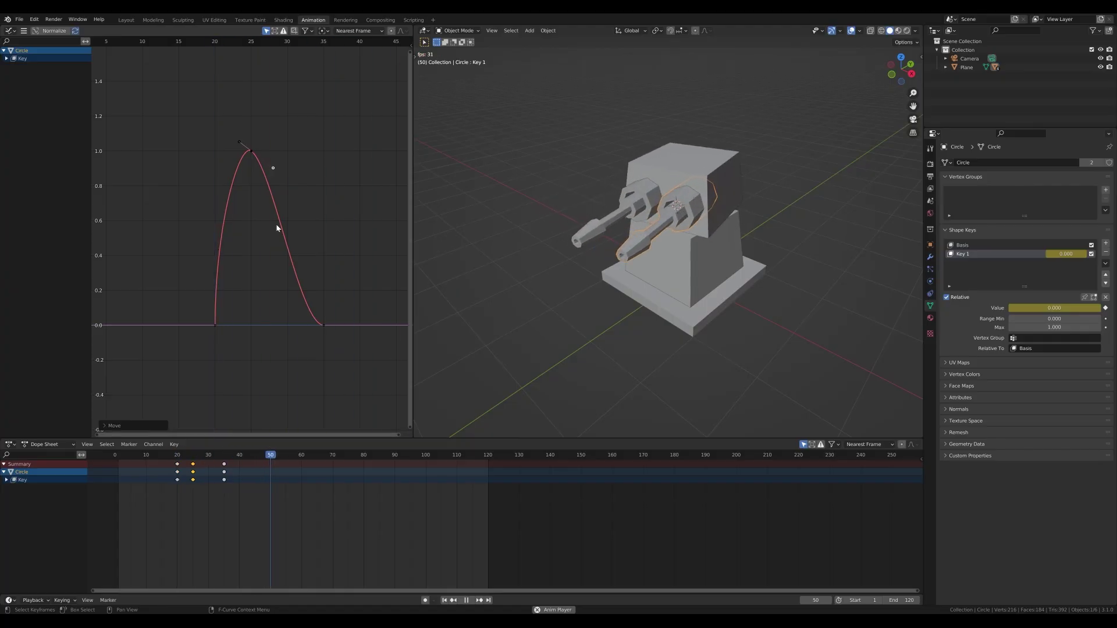
pyautogui.scroll(-2, 278, 266)
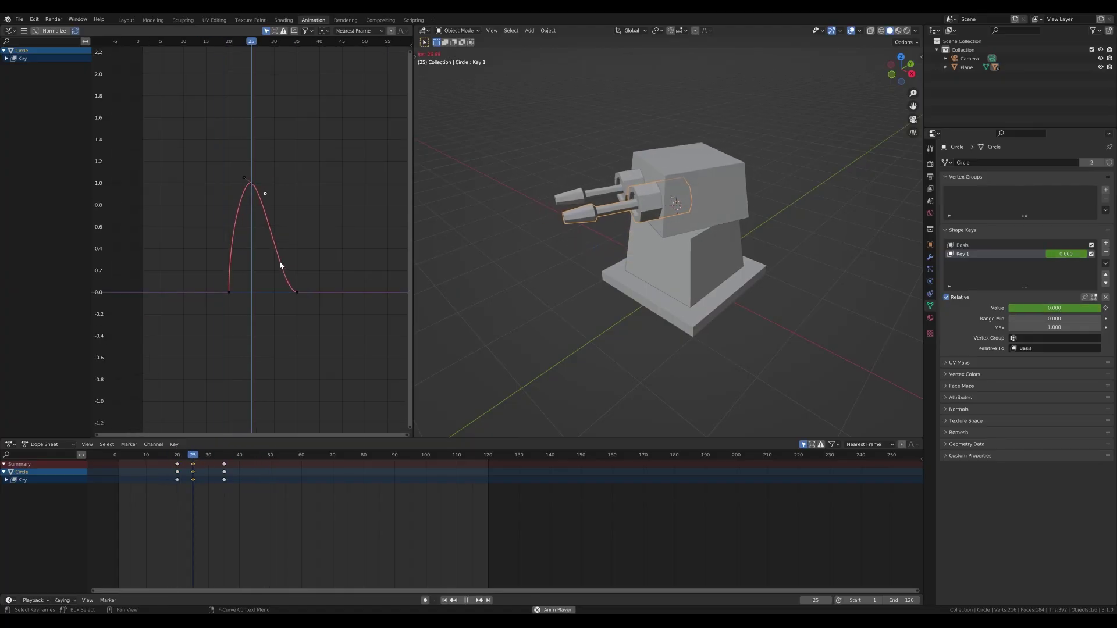
pyautogui.press('Escape')
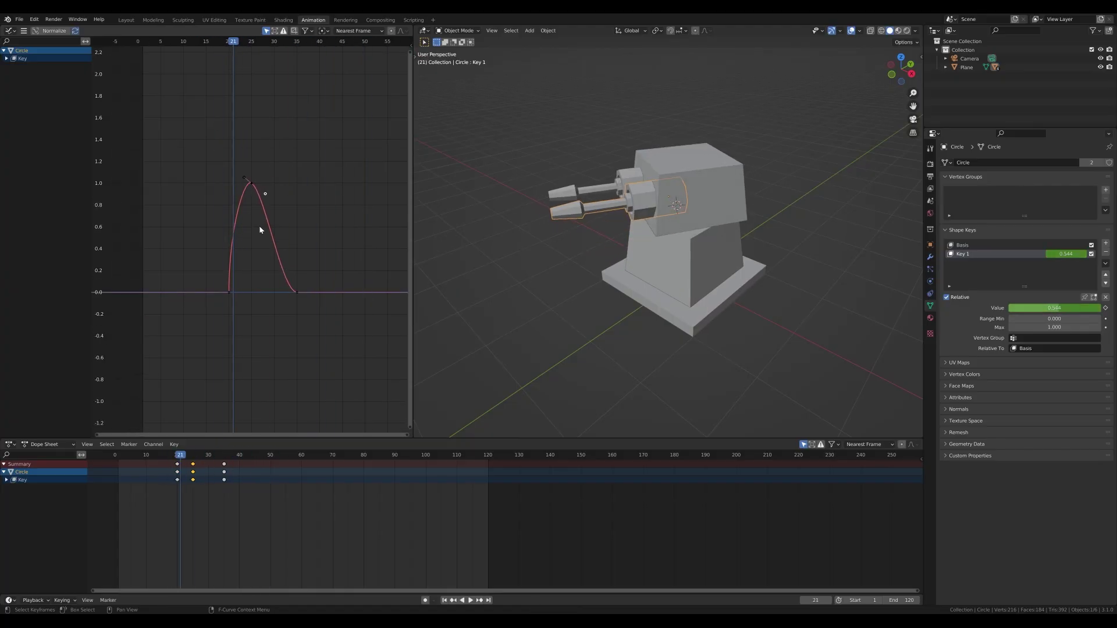
# Duplicate the whole Key 1 recoil pulse along the time axis so the copy starts at frame 36
pyautogui.scroll(1, 299, 305)
pyautogui.click(309, 307)
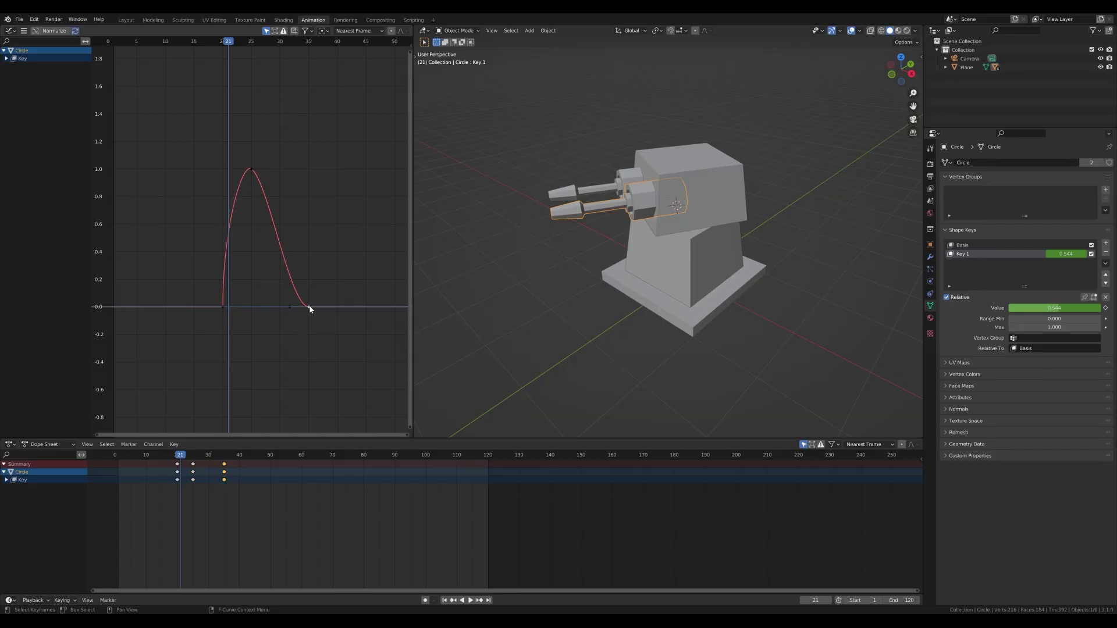
pyautogui.moveTo(194, 137); pyautogui.dragTo(294, 327)
pyautogui.press('Home')
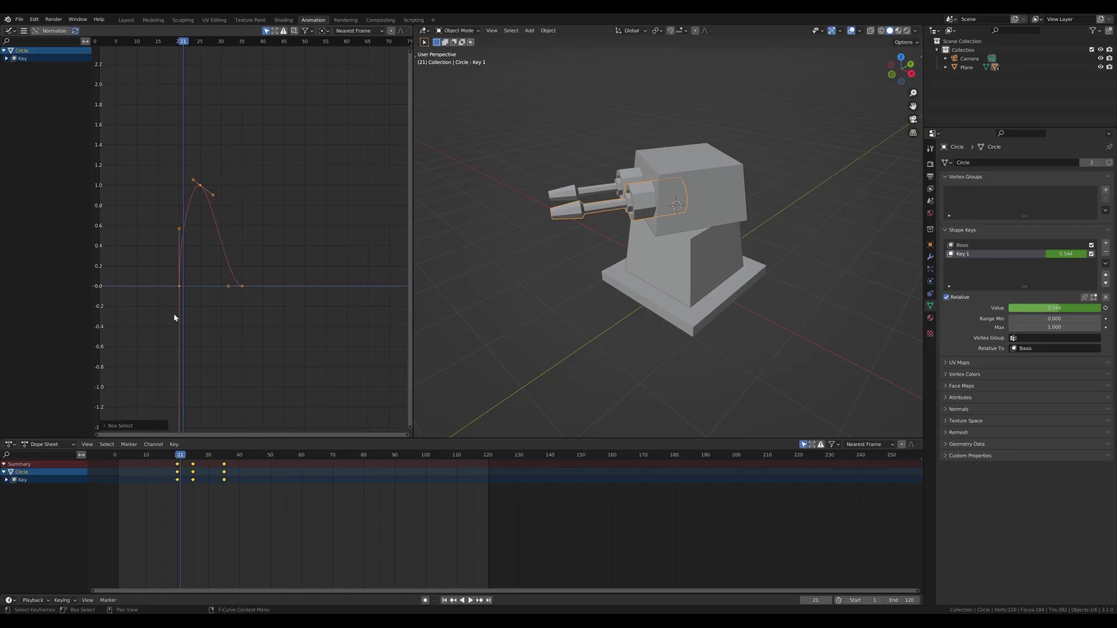
pyautogui.hotkey('shift', 'd')
pyautogui.press('x')
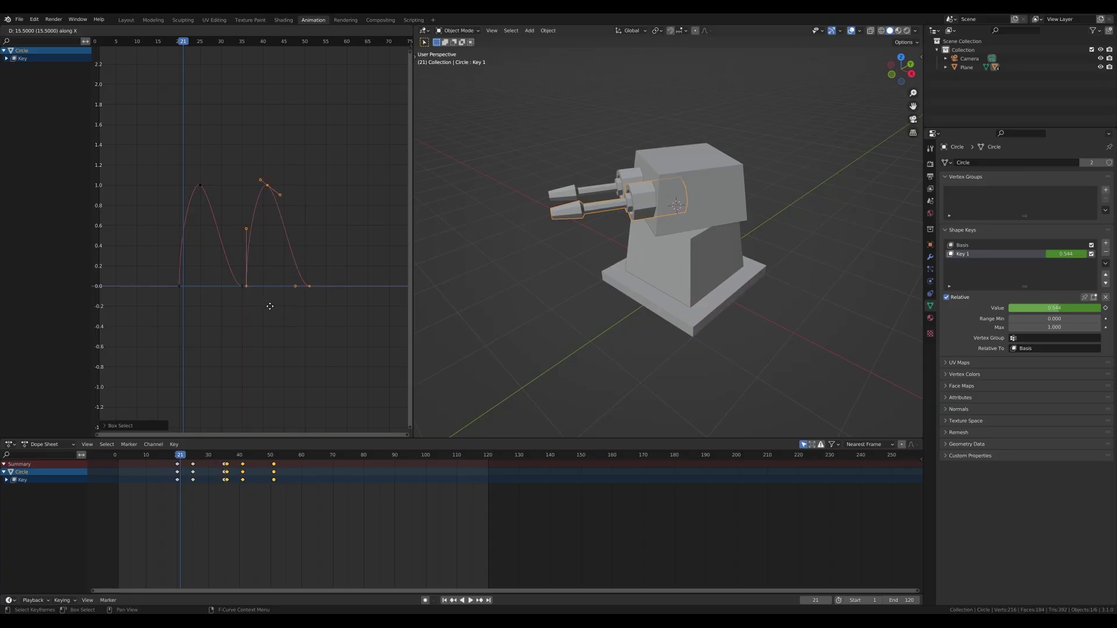
pyautogui.click(270, 306)
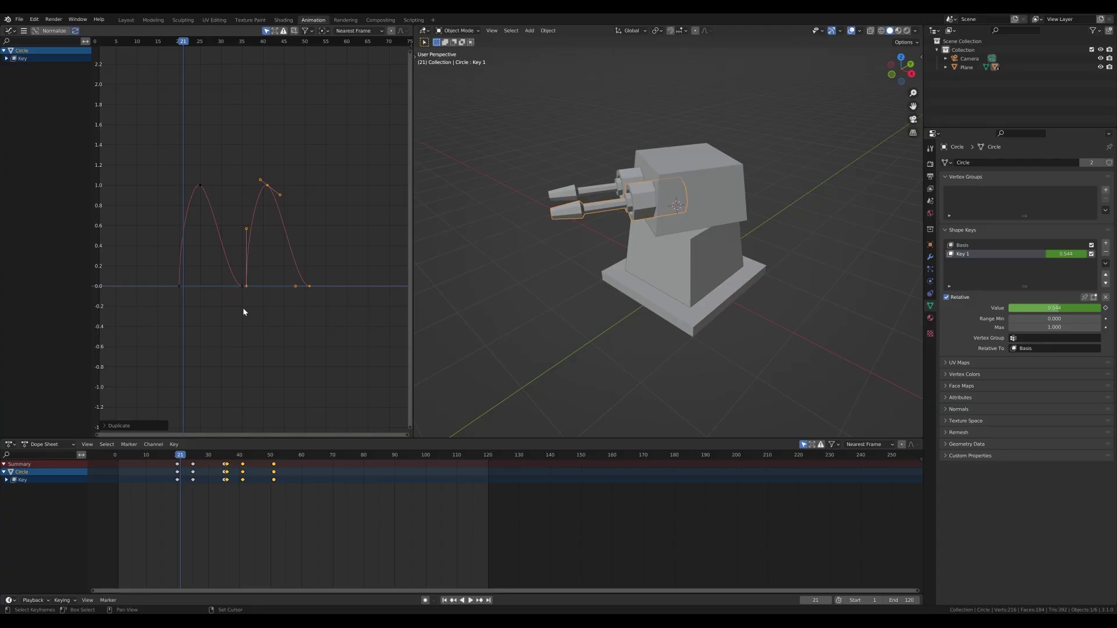
# Duplicate the recoil pulse once more along the time axis to start at frame 52, and play the animation to check it
pyautogui.hotkey('shift', 'd')
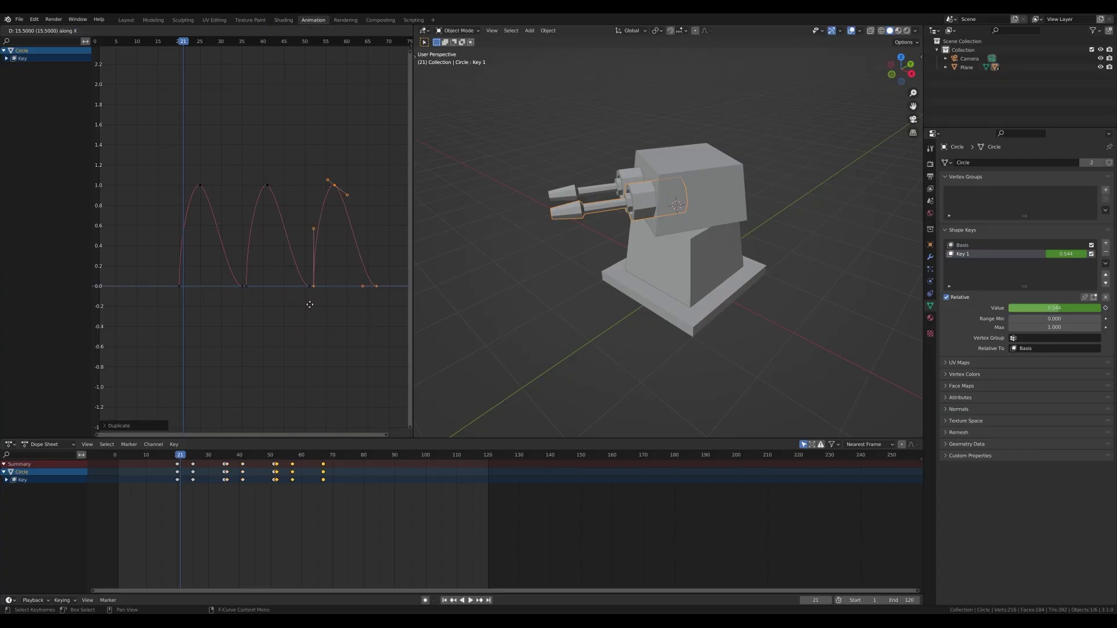
pyautogui.click(295, 316)
pyautogui.press('space')
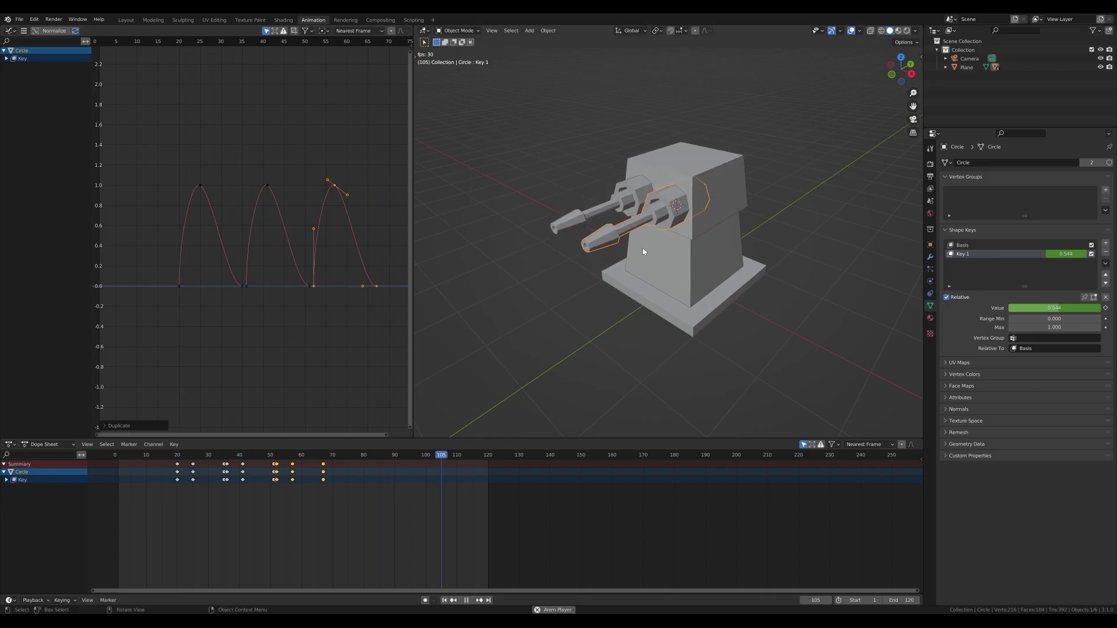
pyautogui.scroll(-2, 670, 264)
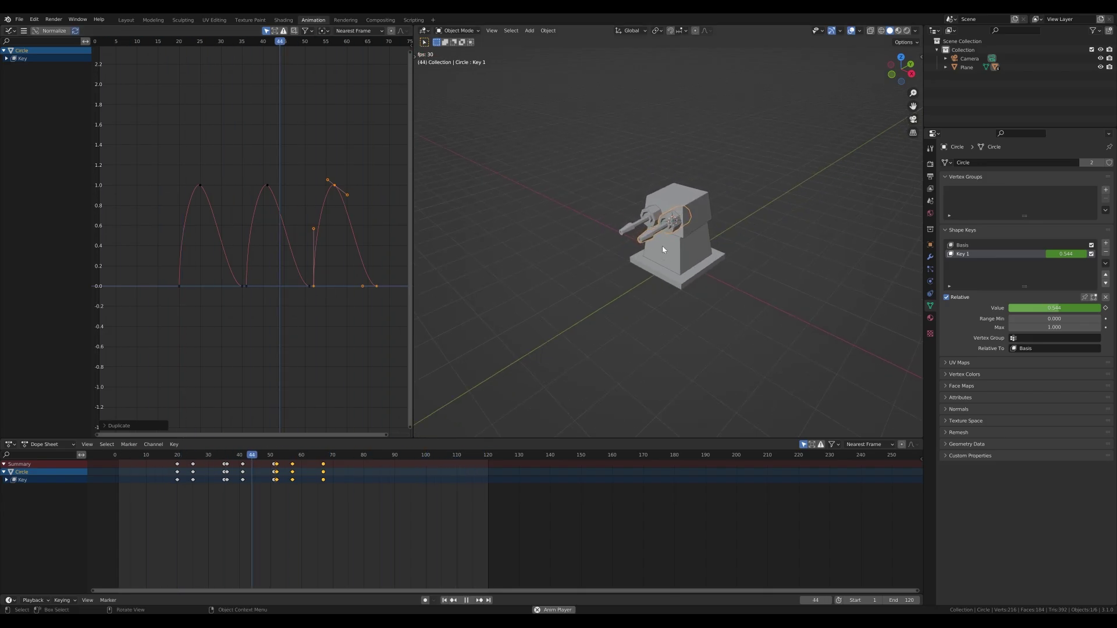
pyautogui.scroll(5, 607, 265)
pyautogui.press('space')
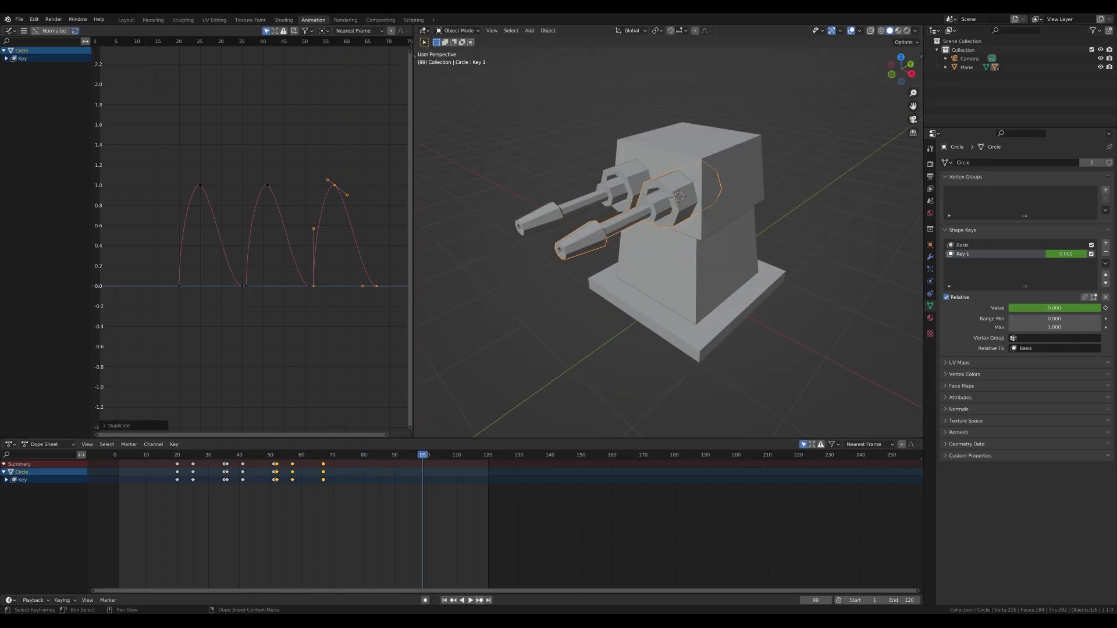
# Make the far gun a single user of its object and data so it no longer shares the near gun's mesh
pyautogui.click(618, 197)
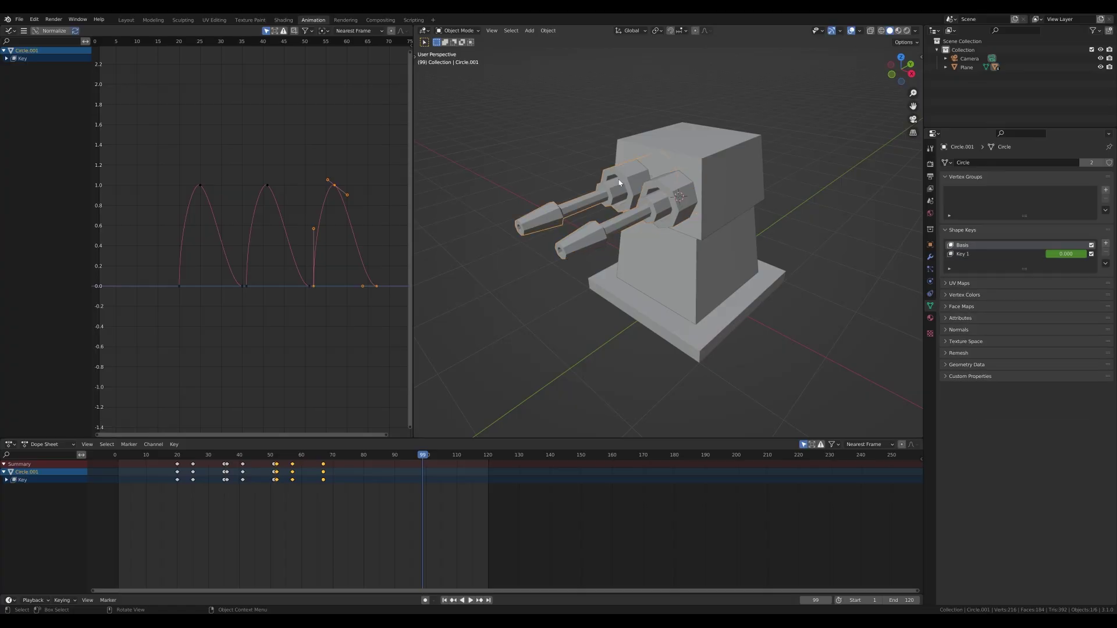
pyautogui.click(548, 30)
pyautogui.moveTo(591, 174)
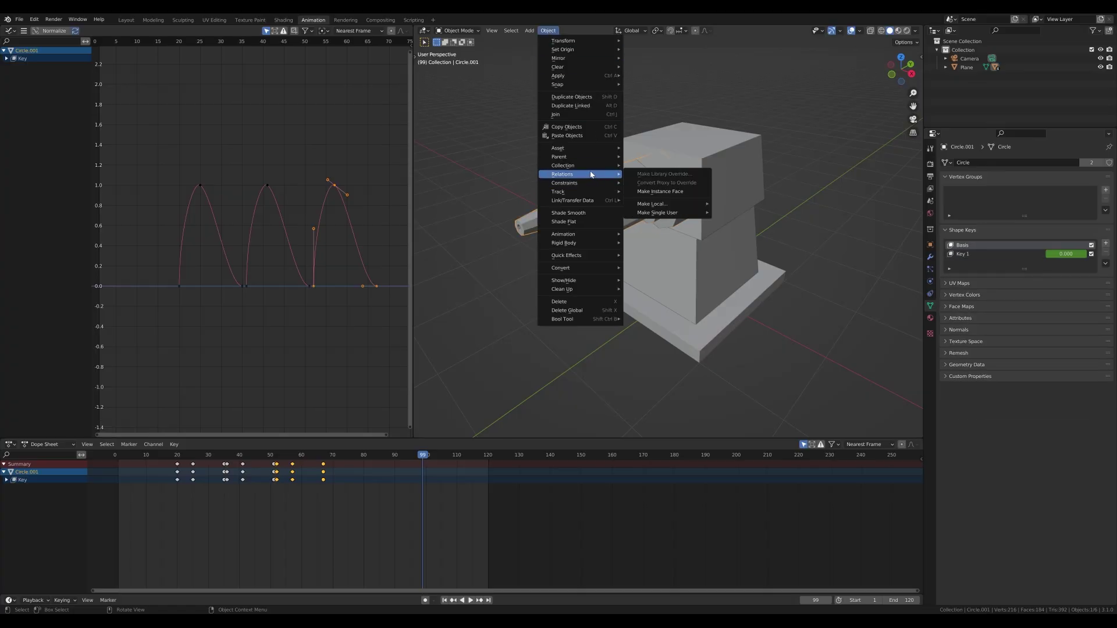
pyautogui.moveTo(687, 213)
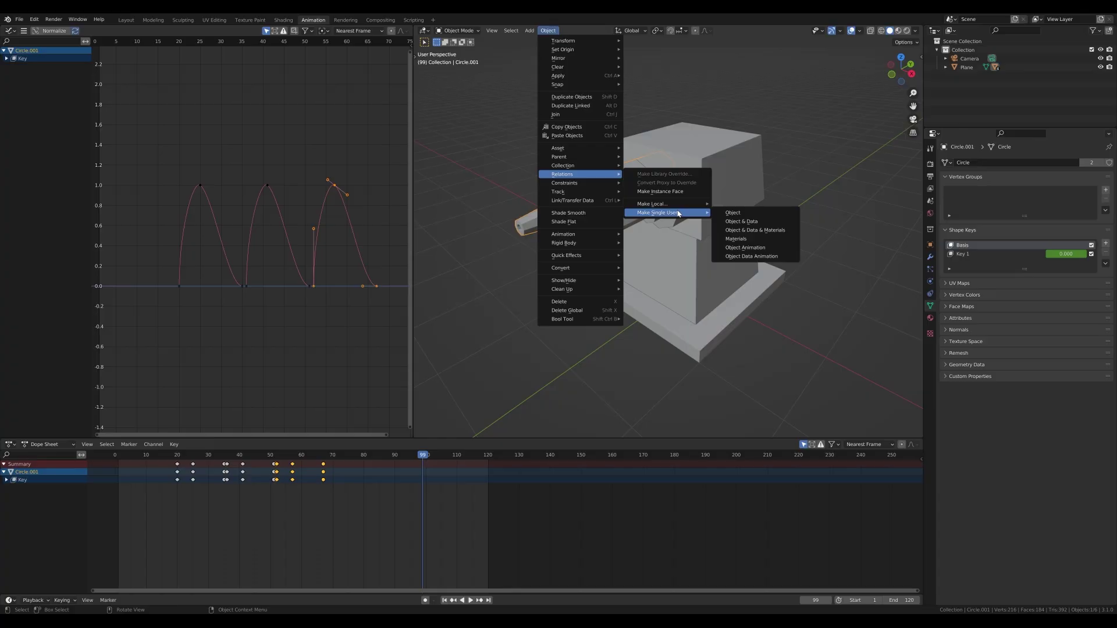
pyautogui.click(755, 222)
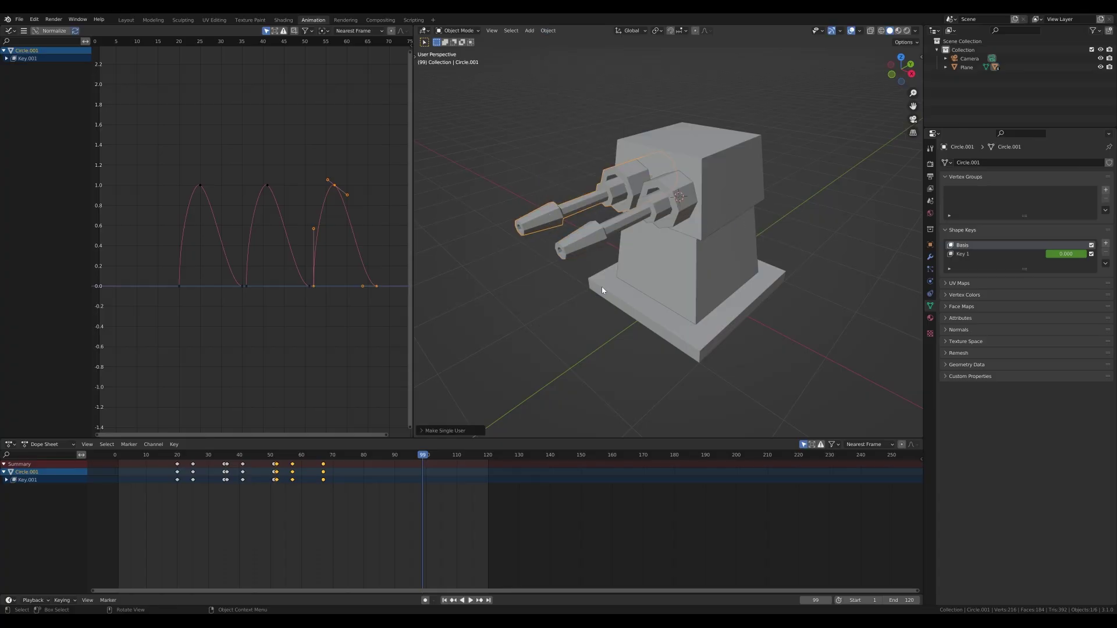
# Make the far gun's object animation single-user as well
pyautogui.click(548, 30)
pyautogui.moveTo(581, 167)
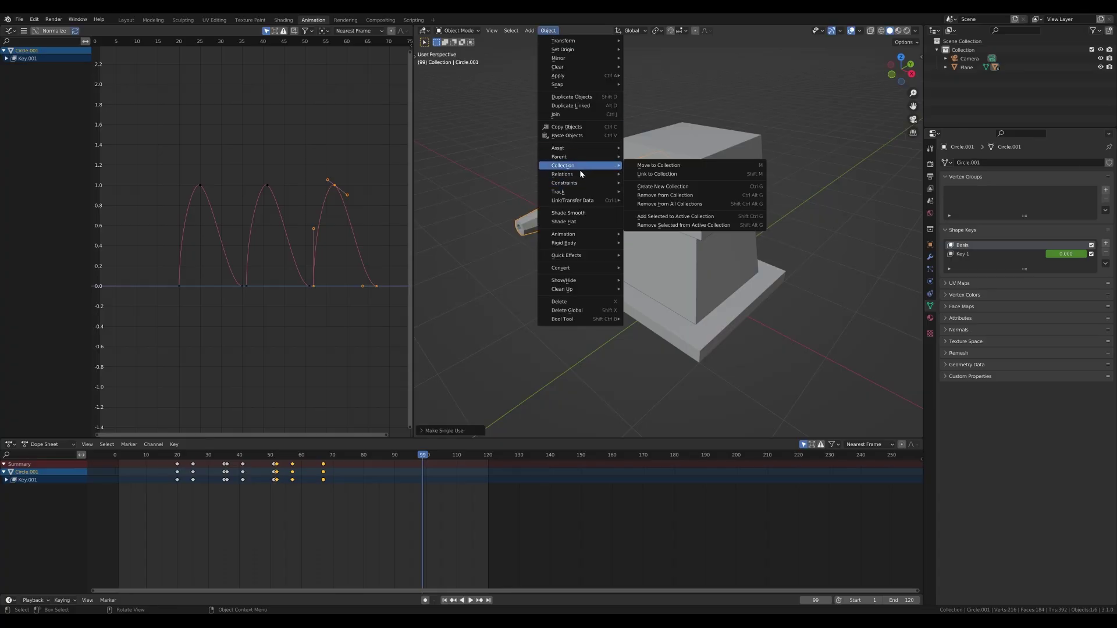
pyautogui.moveTo(668, 213)
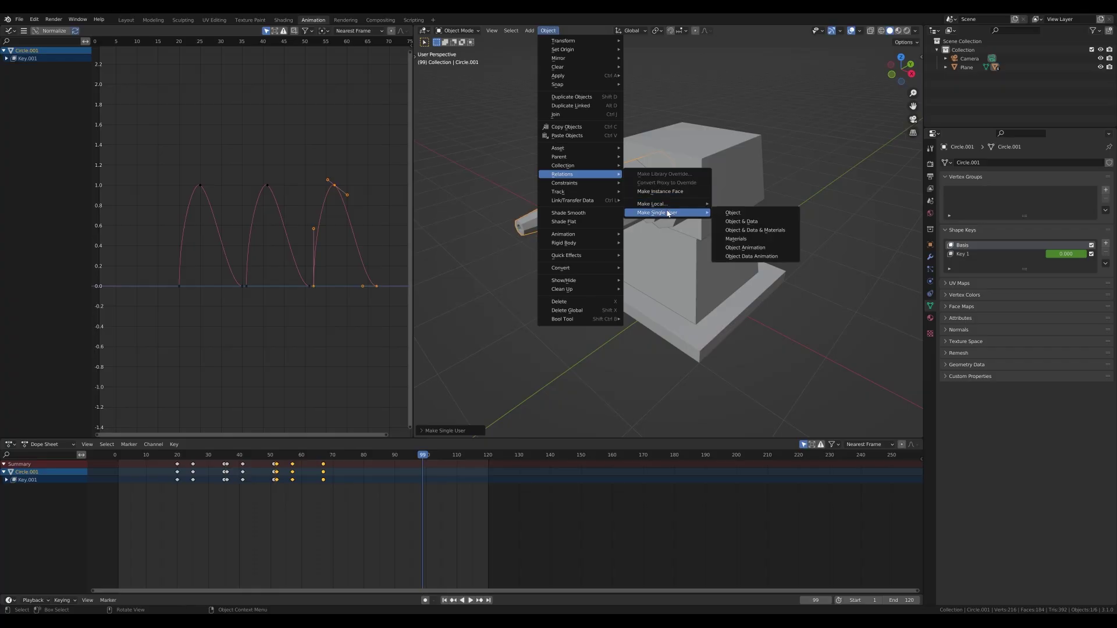
pyautogui.click(749, 249)
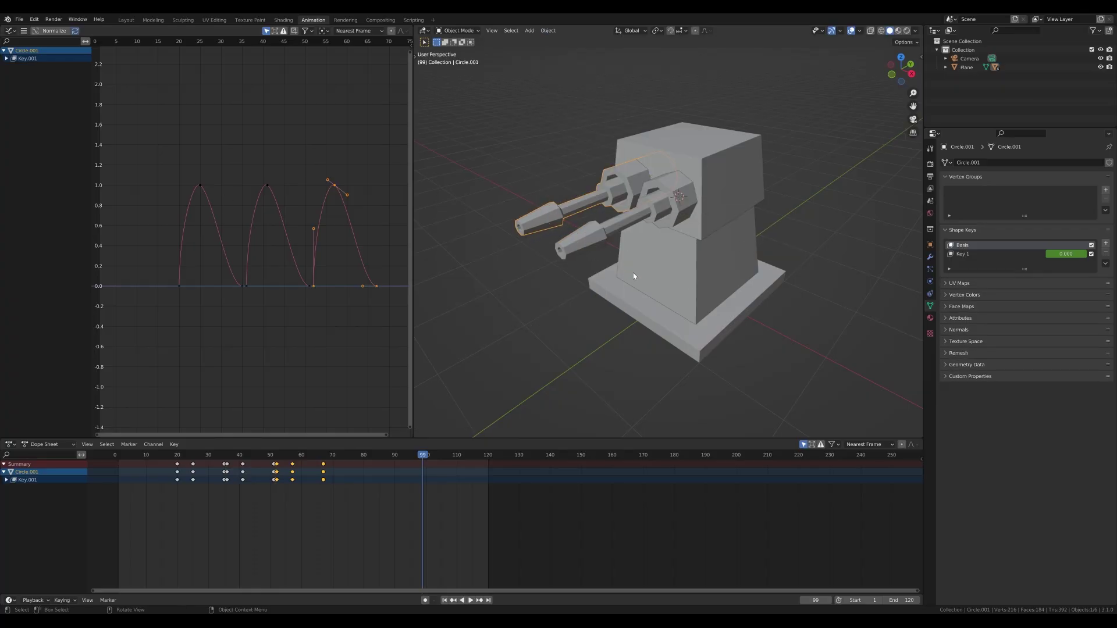
# Shift all of the far gun's recoil keyframes along the time axis to start at frame 25, and play the animation
pyautogui.scroll(-2, 350, 262)
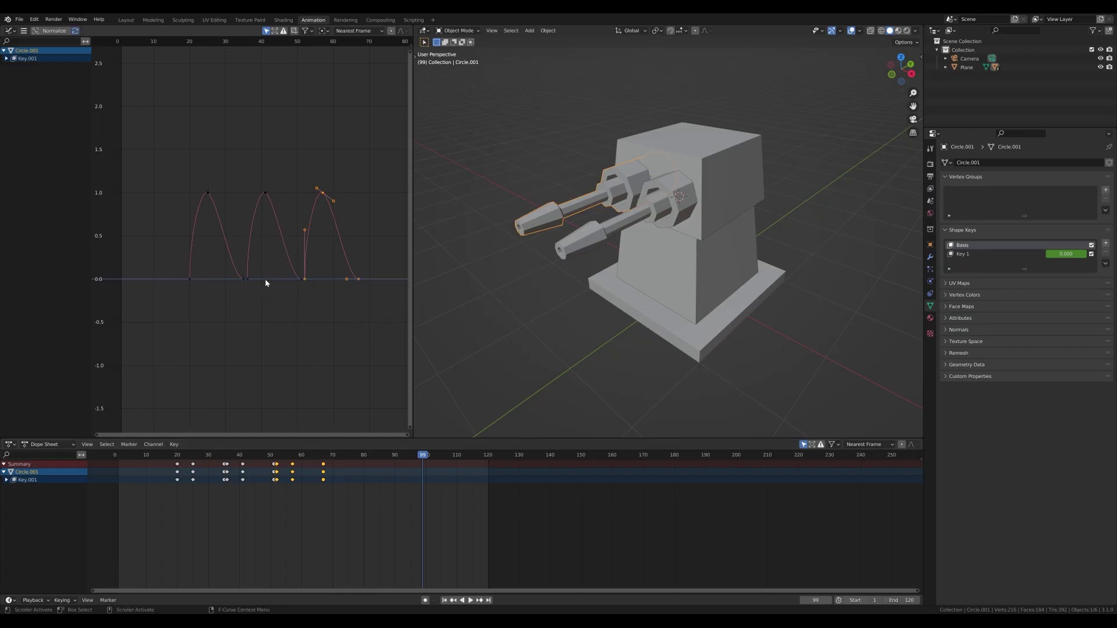
pyautogui.moveTo(152, 147); pyautogui.dragTo(385, 337)
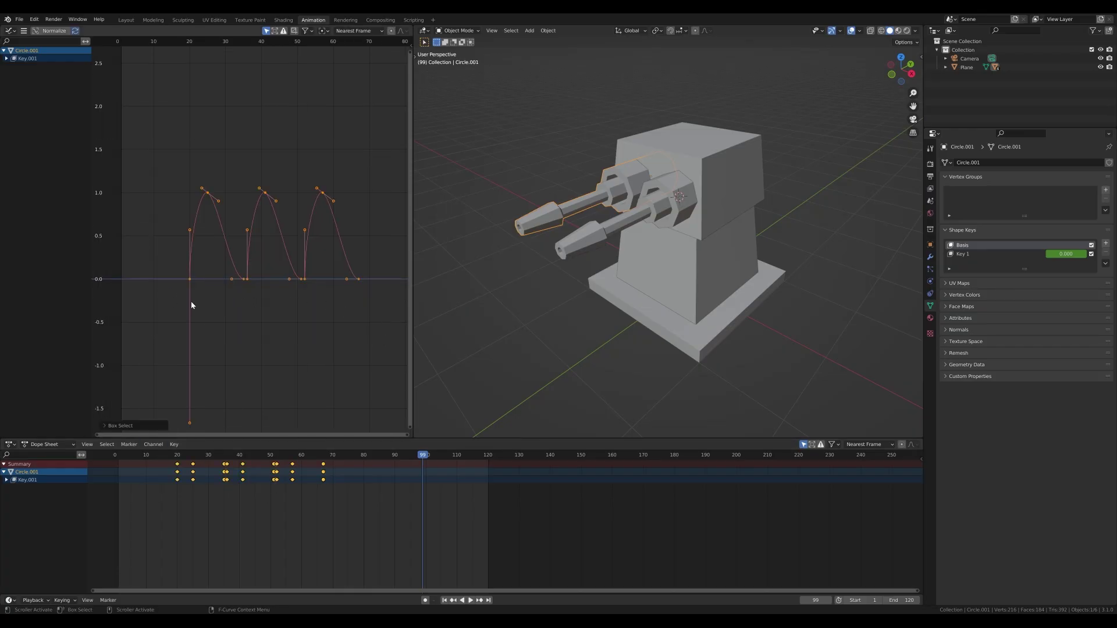
pyautogui.press('g')
pyautogui.press('x')
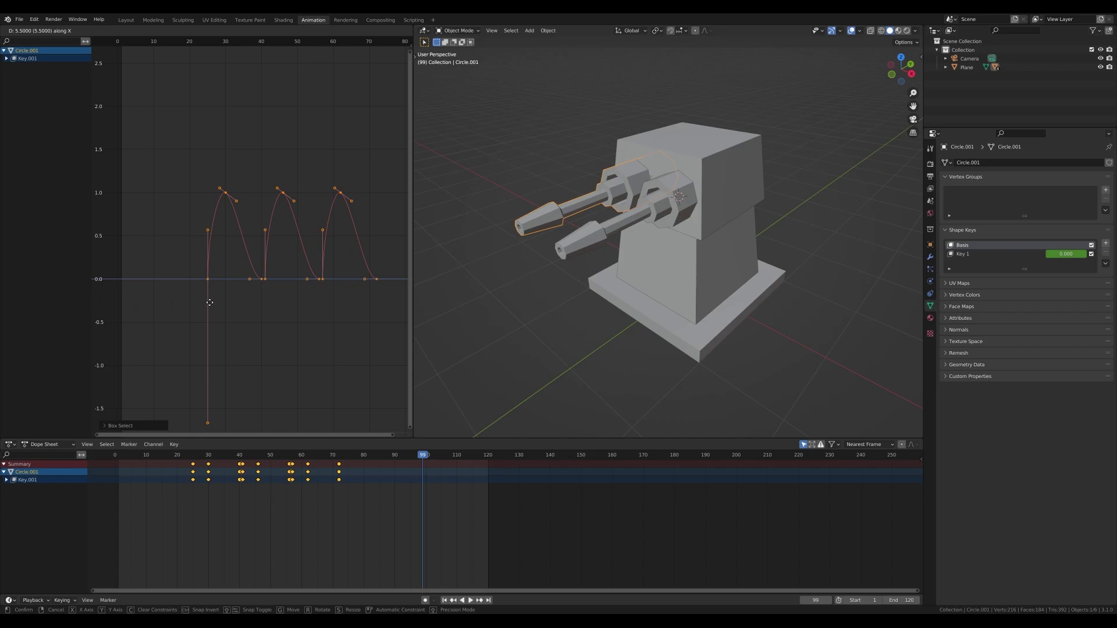
pyautogui.click(209, 303)
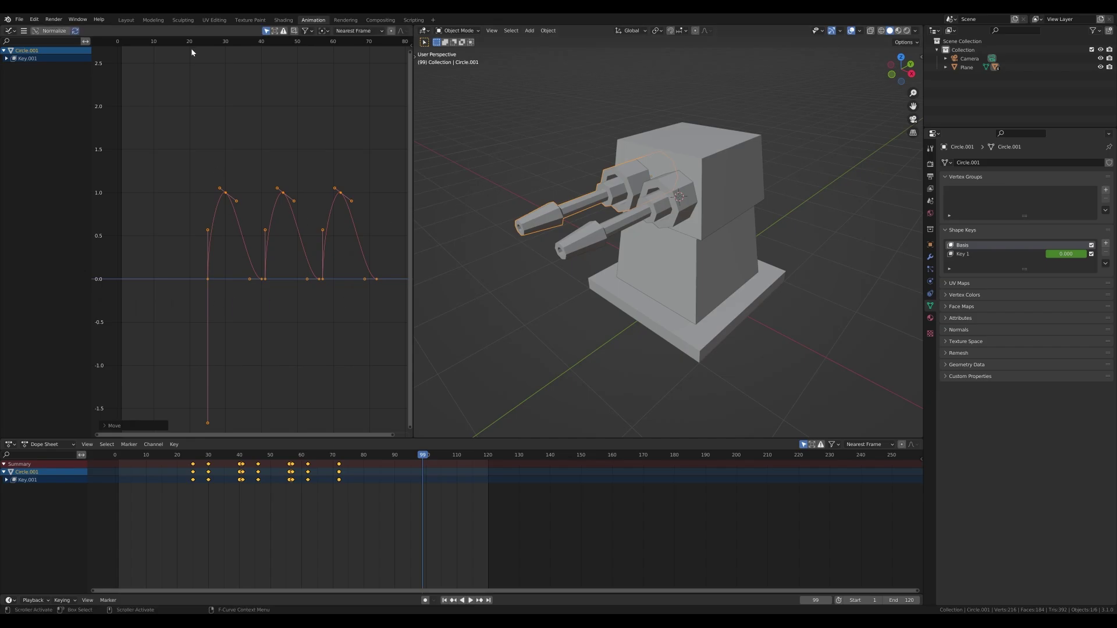
pyautogui.press('space')
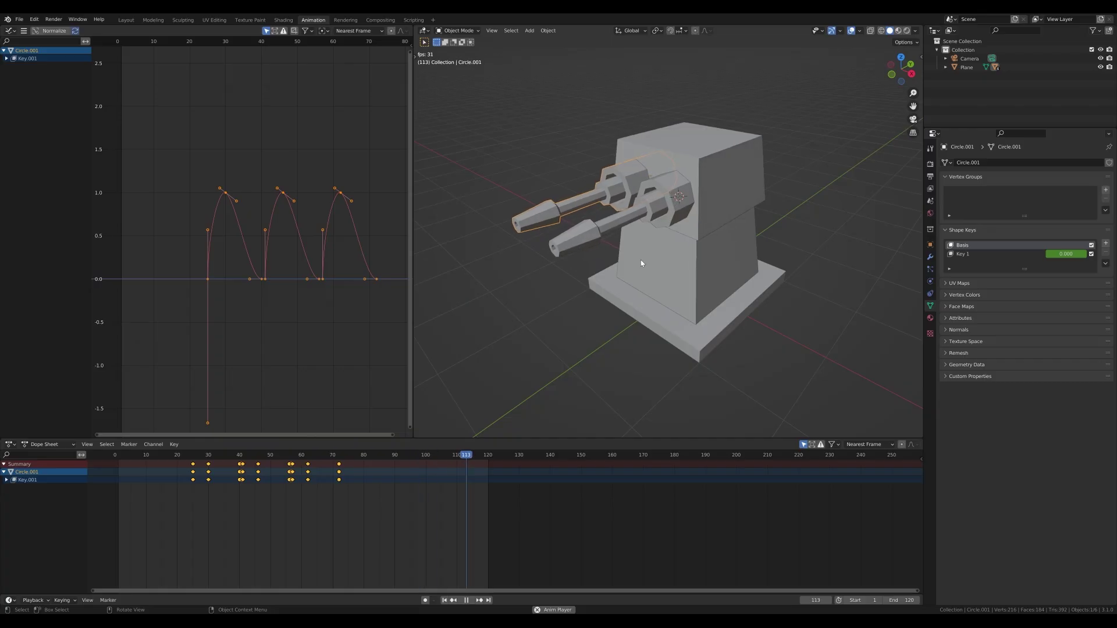
pyautogui.press('space')
# Return to frame 1 and snap the 3D cursor to the near gun
pyautogui.click(119, 460)
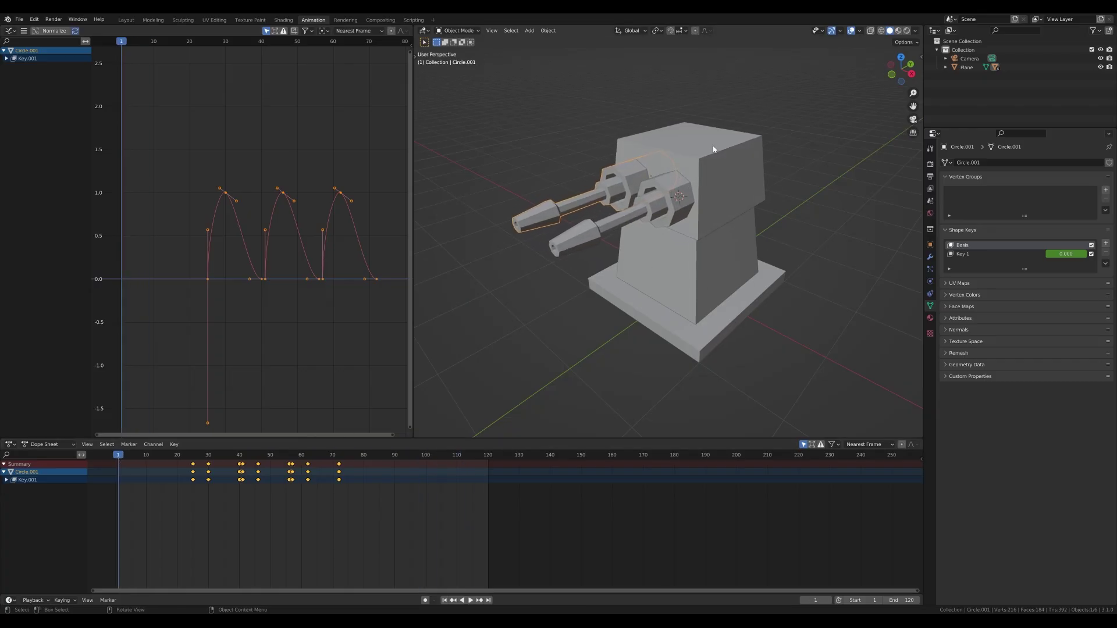
pyautogui.moveTo(739, 203); pyautogui.dragTo(748, 234, button='middle')
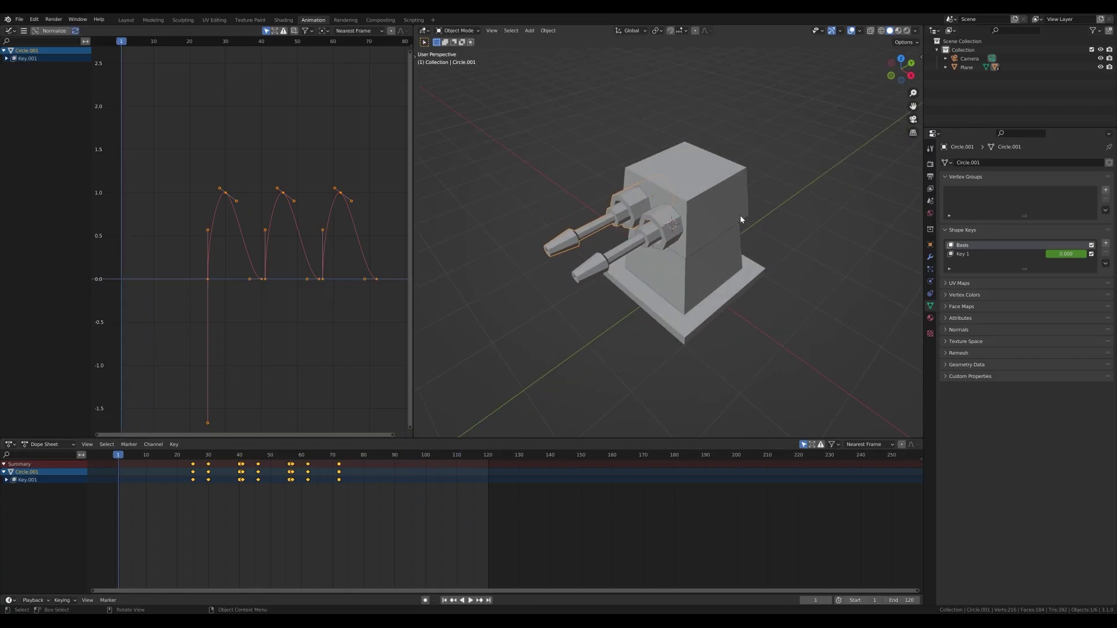
pyautogui.moveTo(674, 238); pyautogui.dragTo(655, 211, button='middle')
pyautogui.click(654, 210)
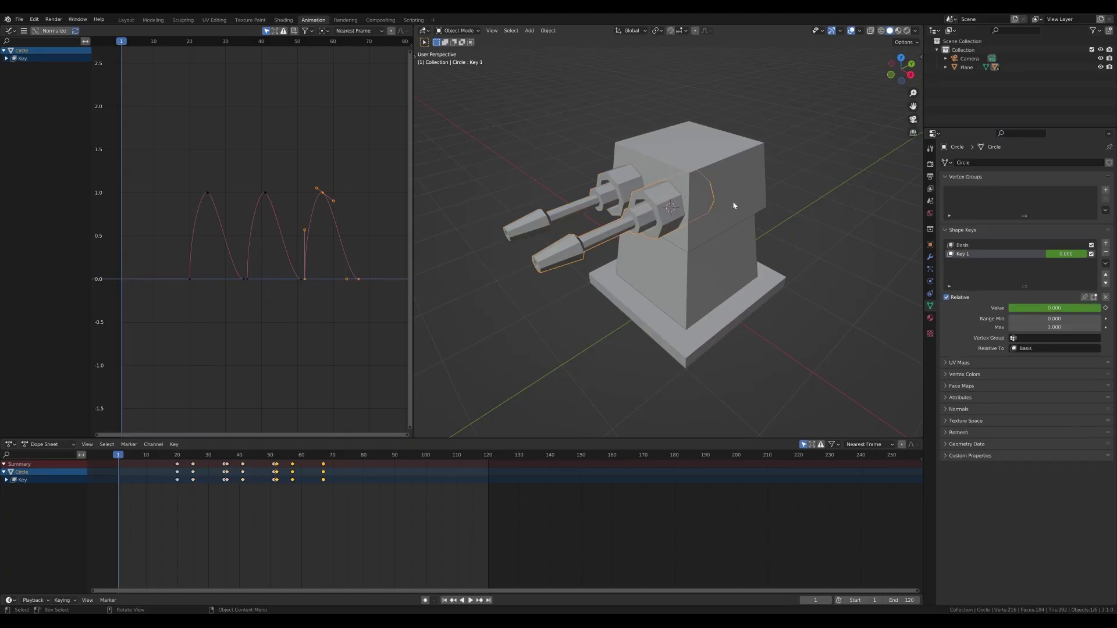
pyautogui.hotkey('shift', 's')
pyautogui.click(727, 235)
# Add a cylinder mesh with 6 vertices at the 3D cursor
pyautogui.hotkey('shift', 'a')
pyautogui.moveTo(714, 233)
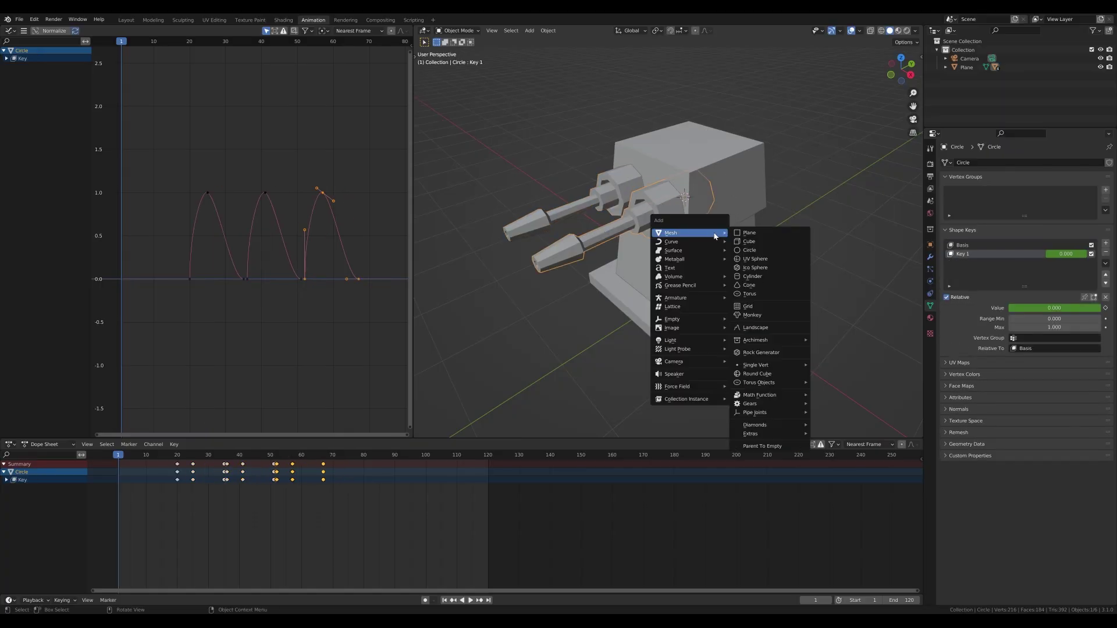
pyautogui.click(753, 276)
pyautogui.click(448, 430)
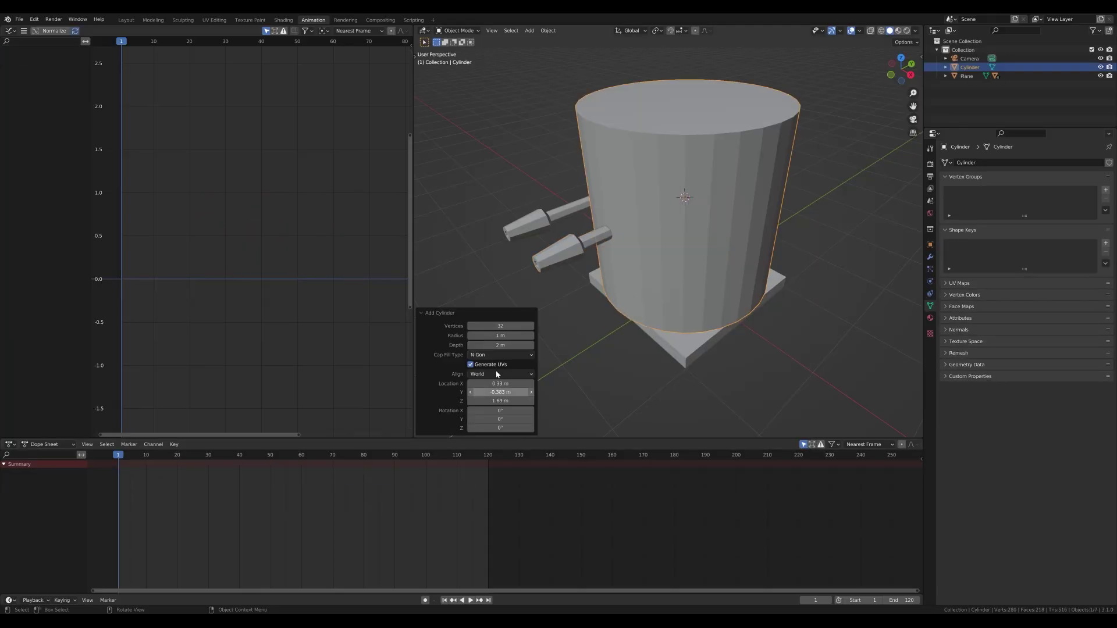
pyautogui.click(499, 327)
pyautogui.write('6')
pyautogui.press('Return')
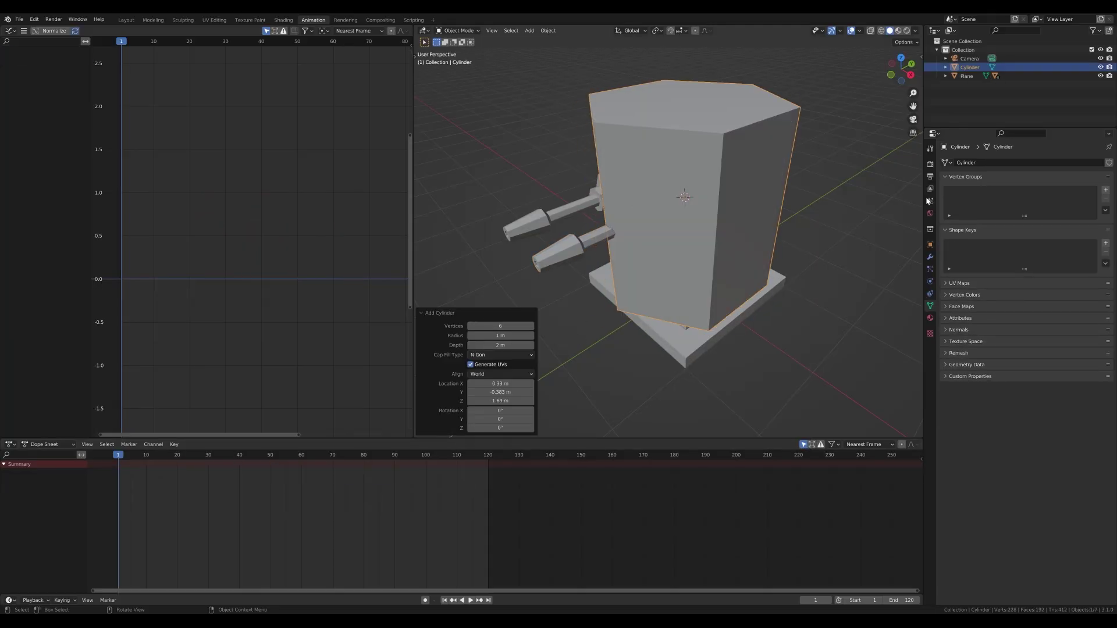
# In a wireframe top view, scale the cylinder's mesh down to about 0.046 in Edit Mode
pyautogui.press('KP_7')
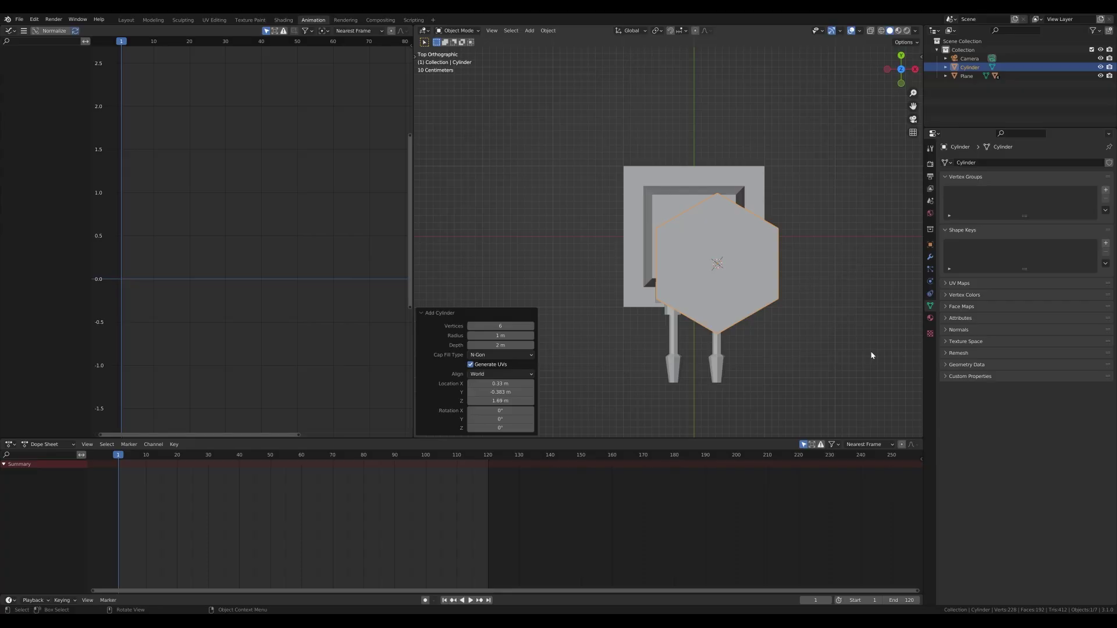
pyautogui.press('z')
pyautogui.click(687, 167)
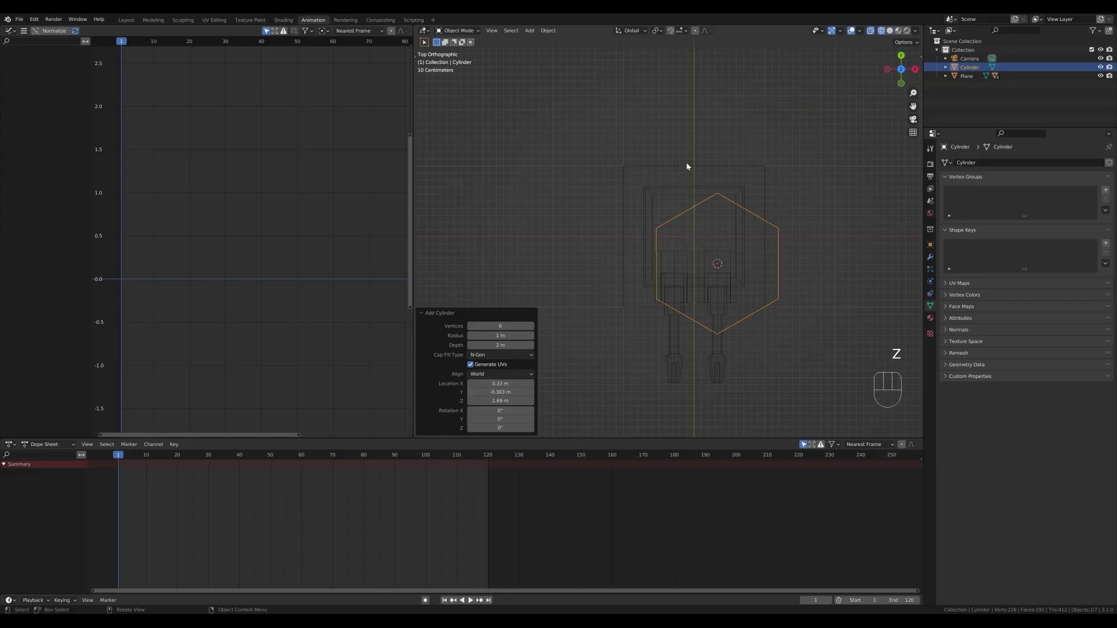
pyautogui.press('Tab')
pyautogui.press('s')
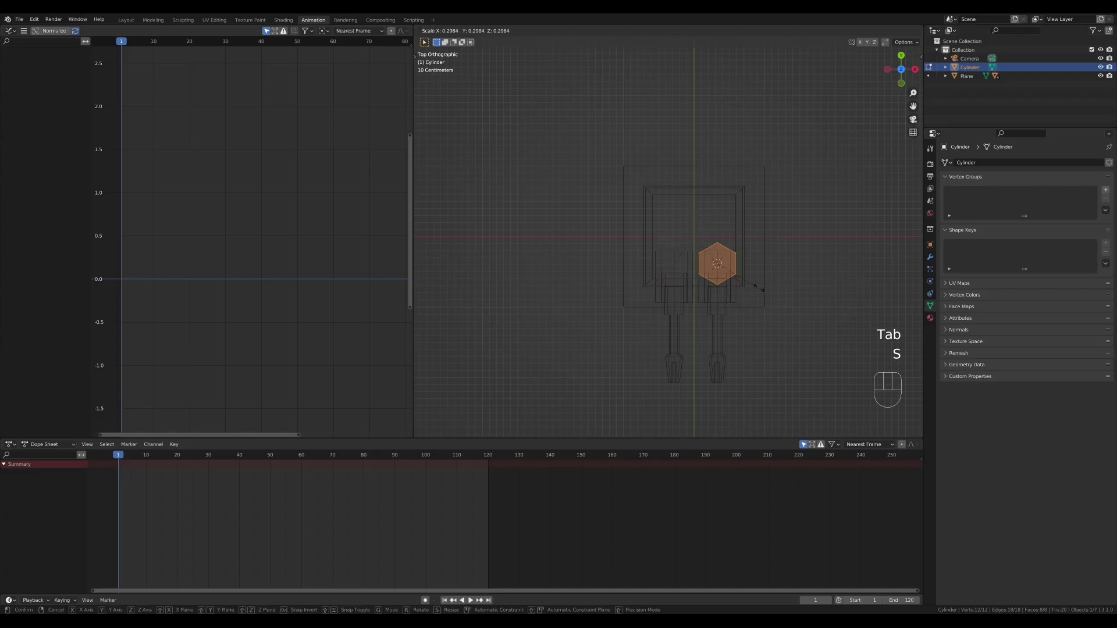
pyautogui.click(728, 269)
# Rotate the small cylinder mesh 90° about the X axis to align it with the barrel
pyautogui.press('r')
pyautogui.press('x')
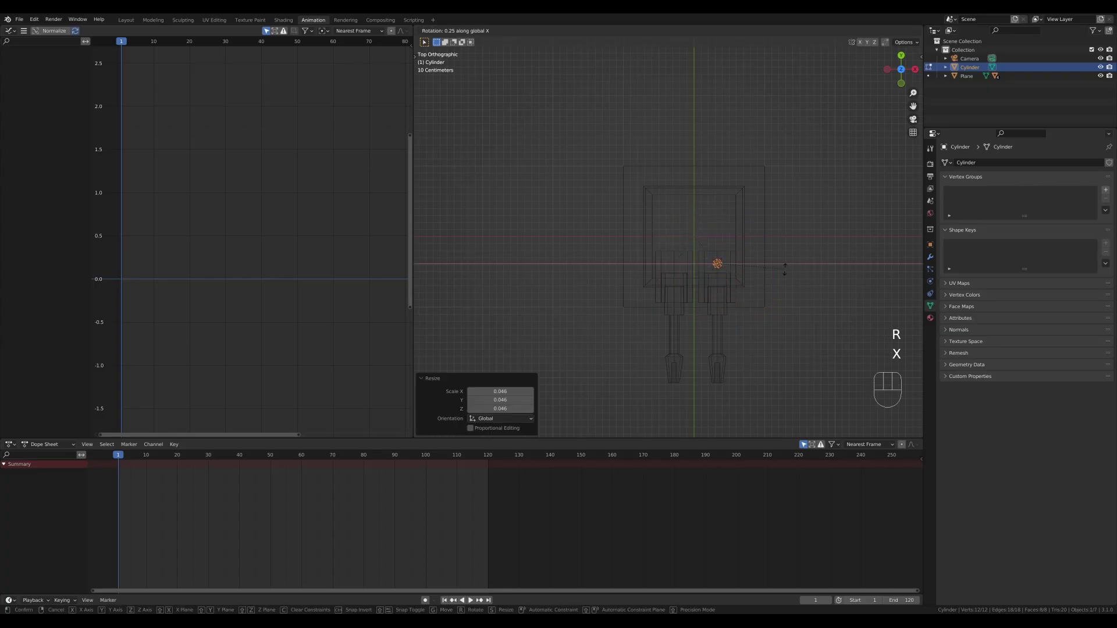
pyautogui.press('KP_9')
pyautogui.press('KP_0')
pyautogui.press('KP_Enter')
# Stretch the cylinder along Y by about 9.882 and again by 1.304, and scale the whole mesh down to about 0.63
pyautogui.press('s')
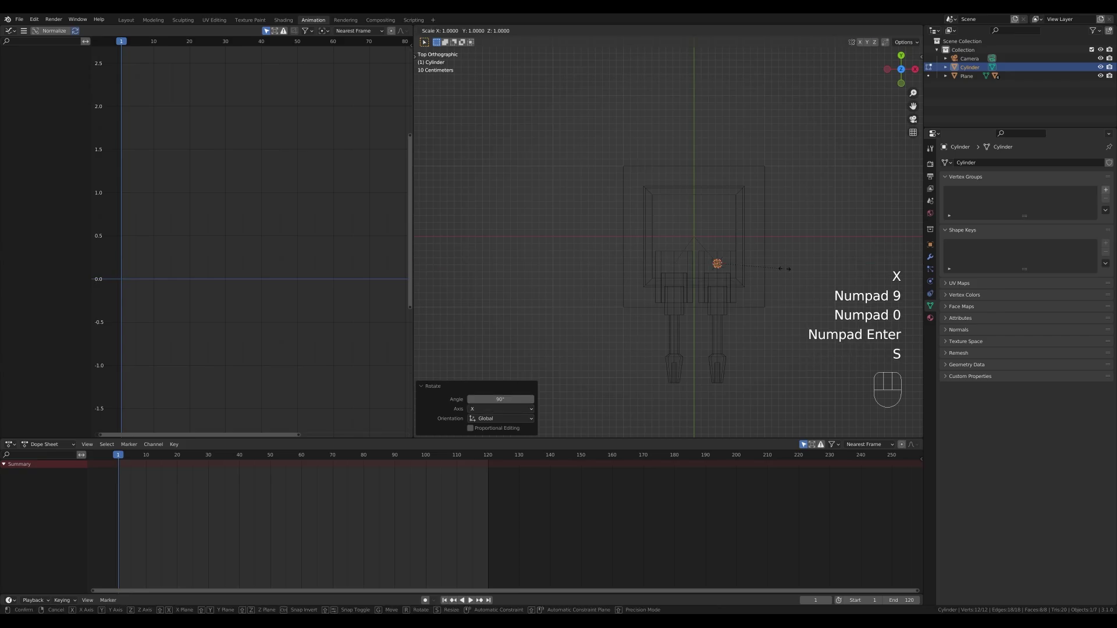
pyautogui.press('y')
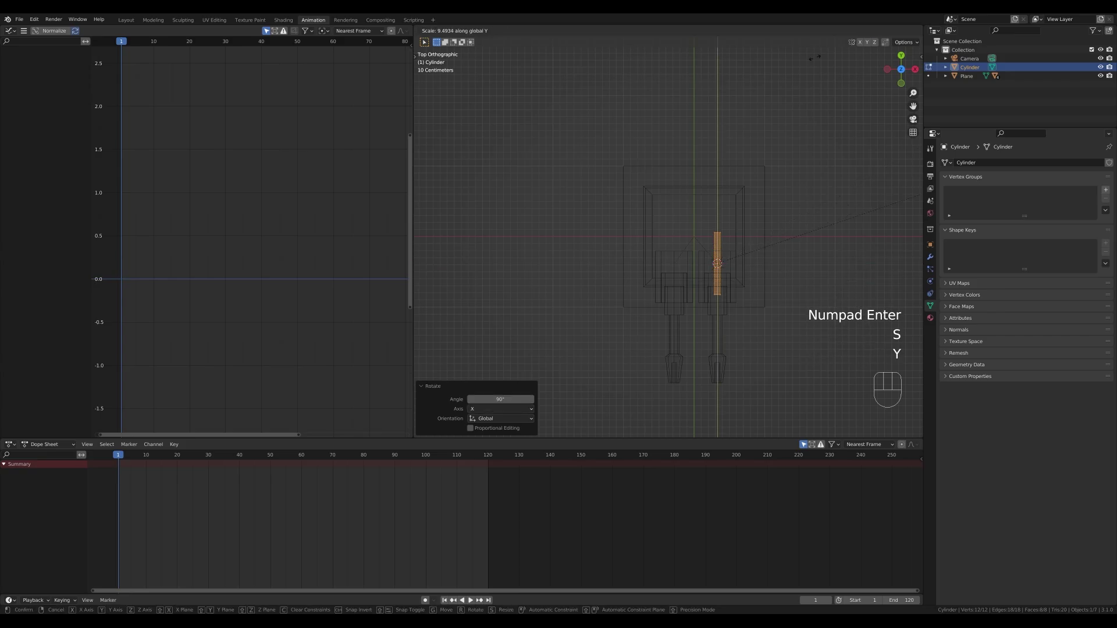
pyautogui.click(853, 243)
pyautogui.press('s')
pyautogui.press('y')
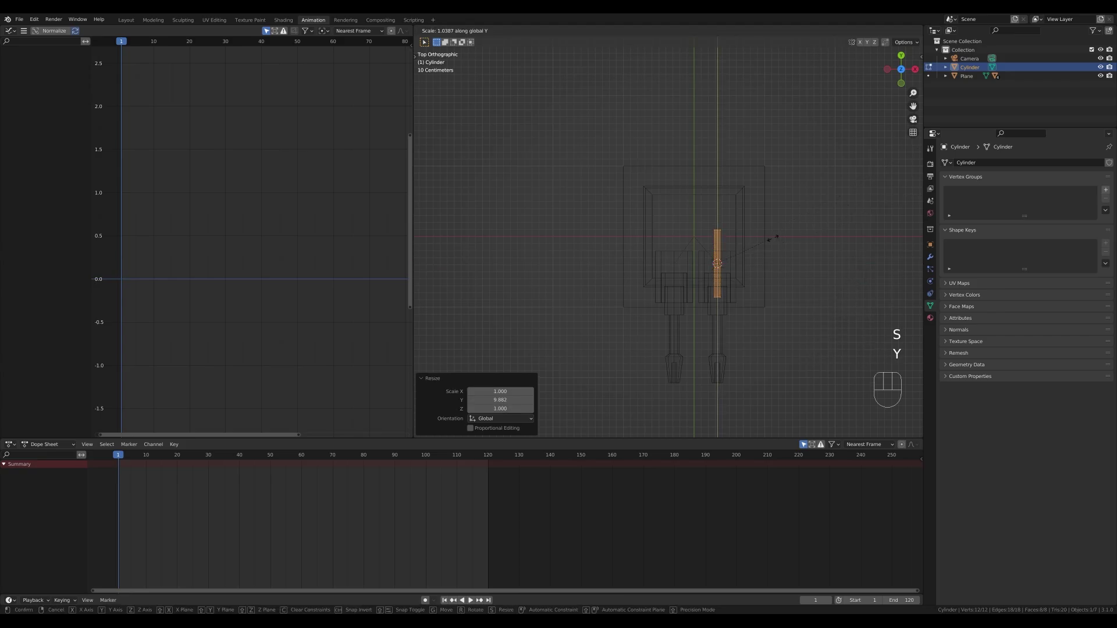
pyautogui.click(816, 261)
pyautogui.press('s')
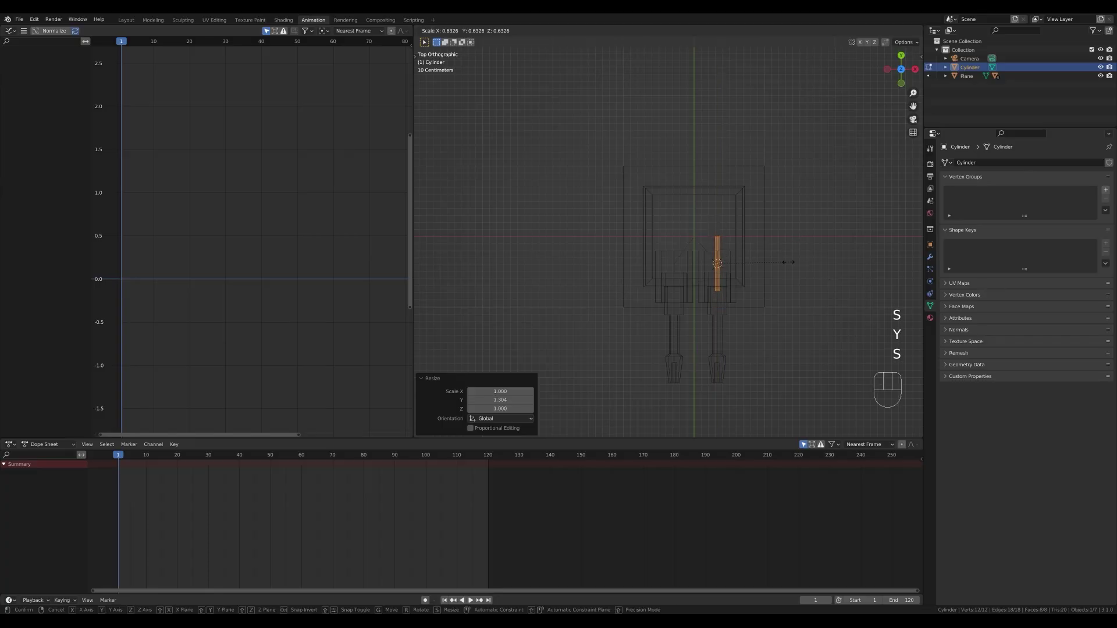
pyautogui.click(792, 262)
# Bevel the edges of both hexagonal end faces of the cylinder by about 0.01 m with one segment
pyautogui.moveTo(743, 294); pyautogui.dragTo(702, 236, button='middle')
pyautogui.press('3')
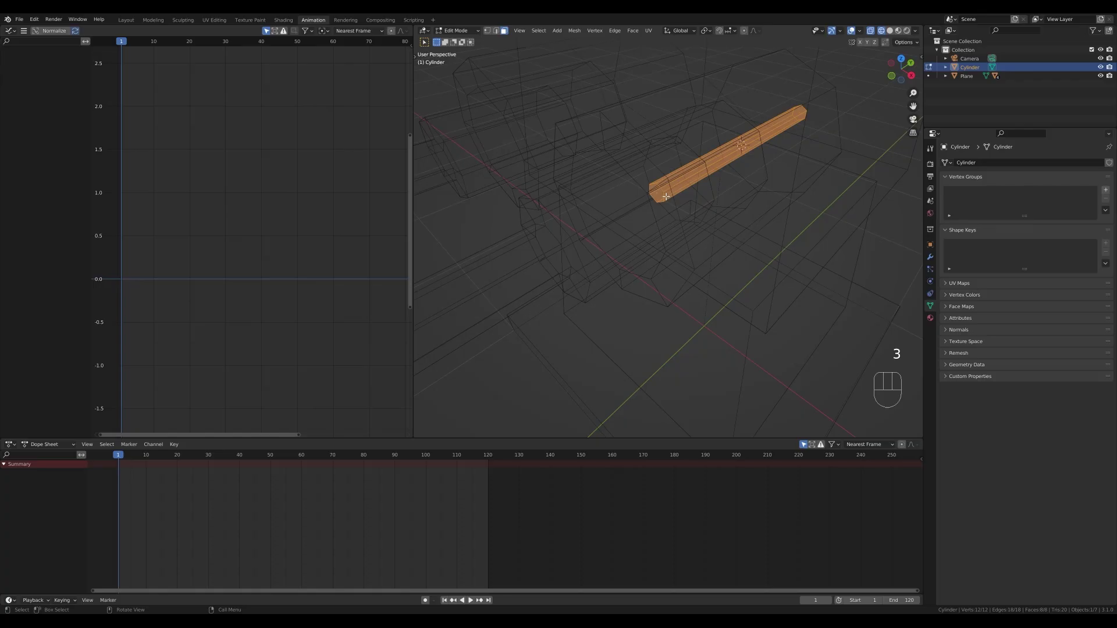
pyautogui.click(659, 193)
pyautogui.keyDown('shift'); pyautogui.click(799, 112); pyautogui.keyUp('shift')
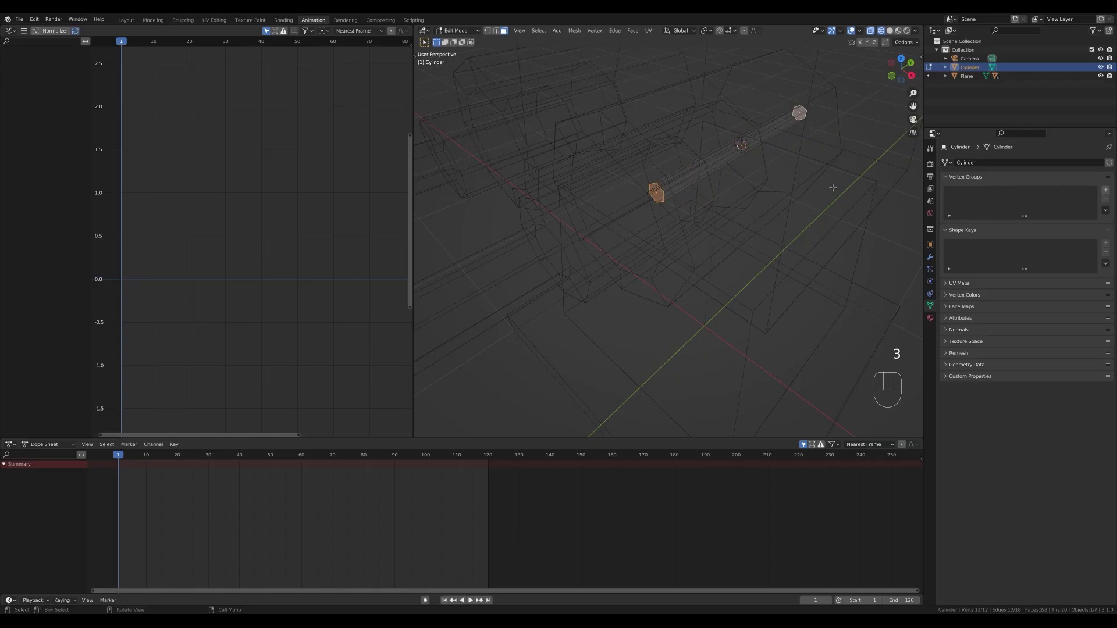
pyautogui.press('Escape')
pyautogui.hotkey('ctrl', 'b')
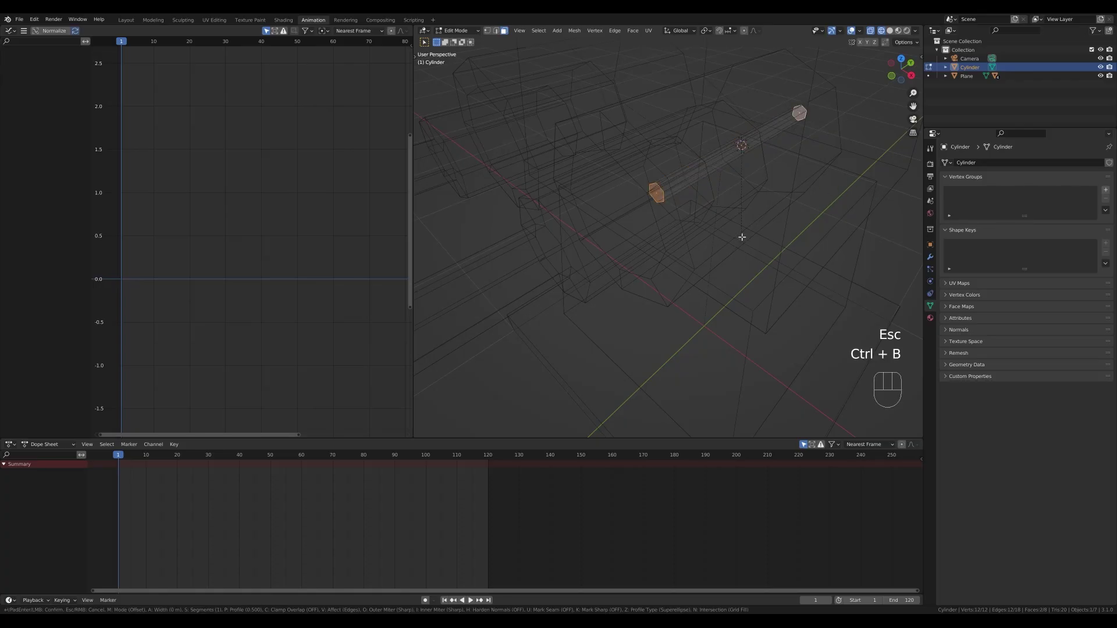
pyautogui.click(729, 192)
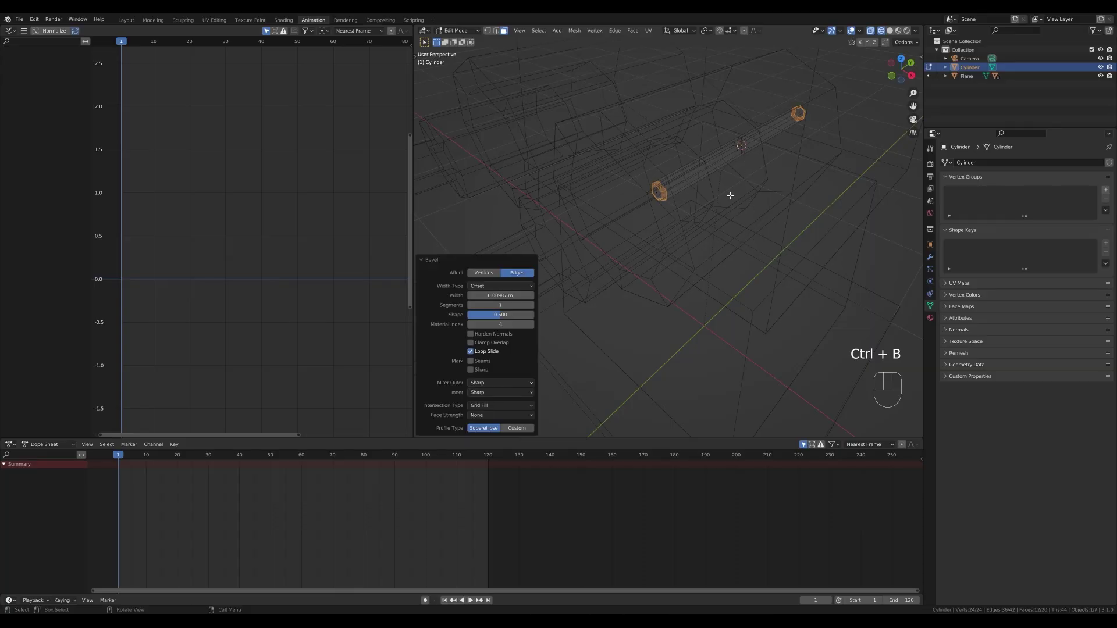
# In Object Mode, move the projectile cylinder about -0.89 m along Y so it lies inside the gun barrel
pyautogui.scroll(-5, 664, 231)
pyautogui.press('Tab')
pyautogui.press('g')
pyautogui.press('y')
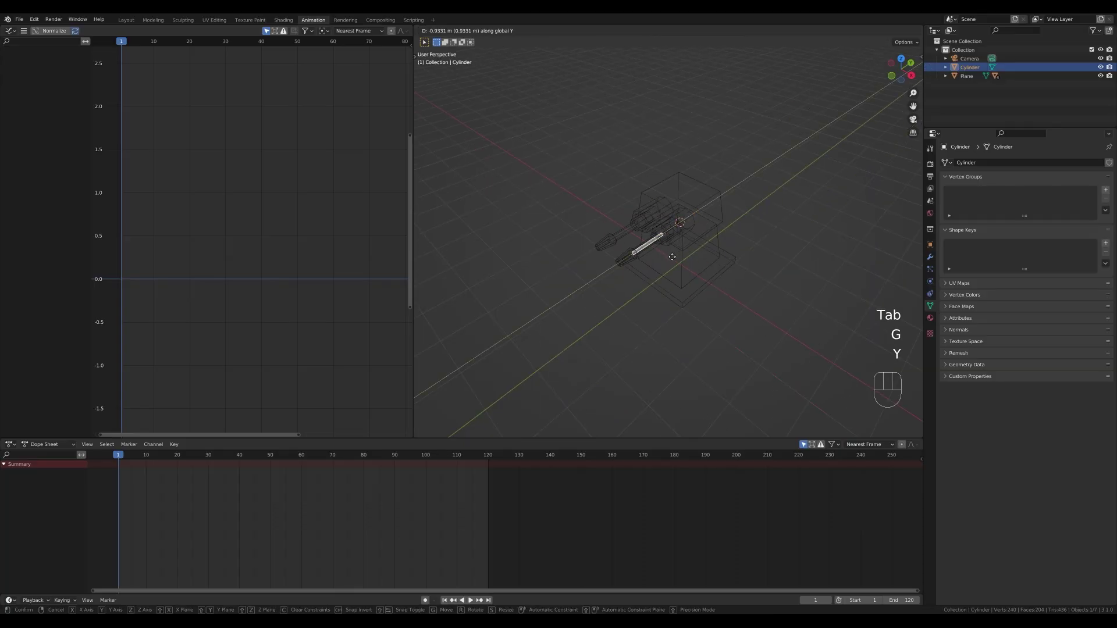
pyautogui.click(674, 256)
pyautogui.scroll(5, 658, 248)
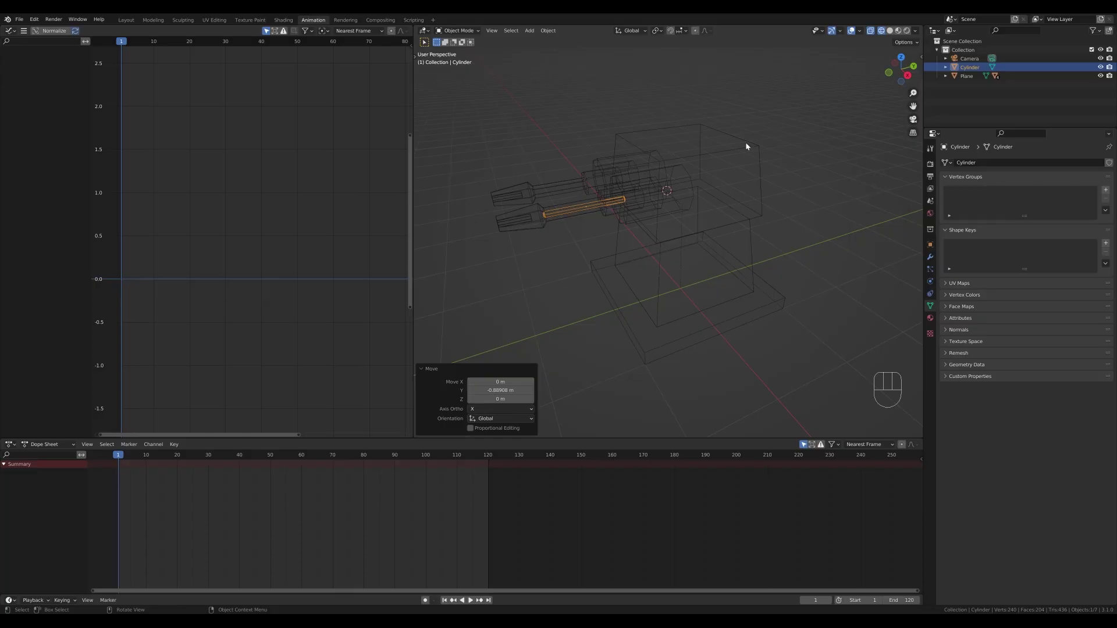
# Parent the projectile cylinder to the box-shaped turret head using the Object option
pyautogui.press('shift')
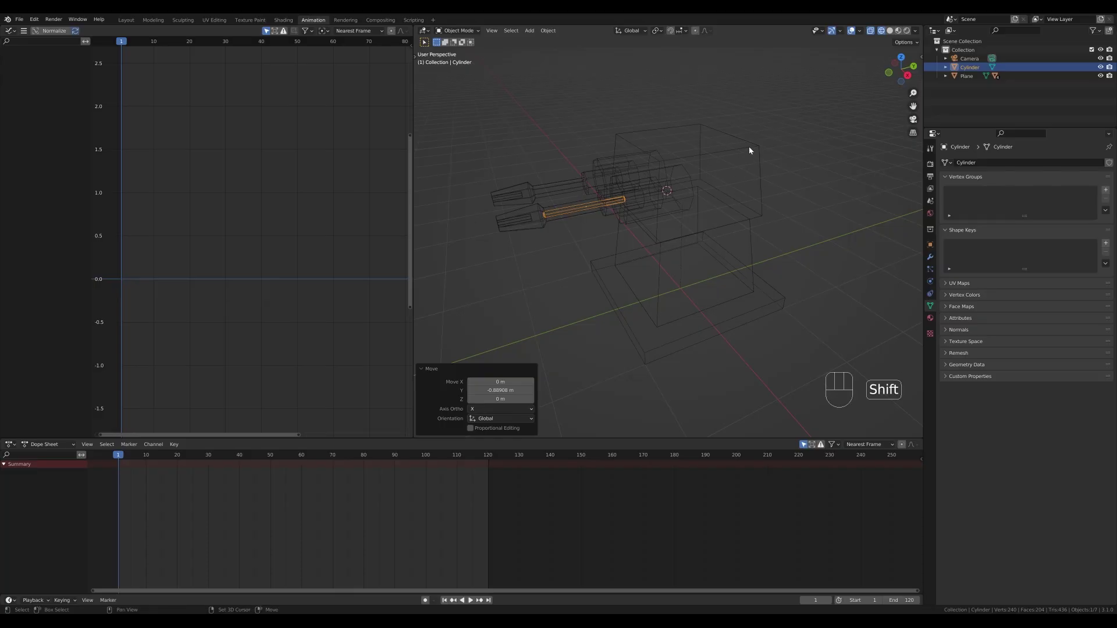
pyautogui.keyDown('shift'); pyautogui.click(749, 150); pyautogui.keyUp('shift')
pyautogui.hotkey('ctrl', 'p')
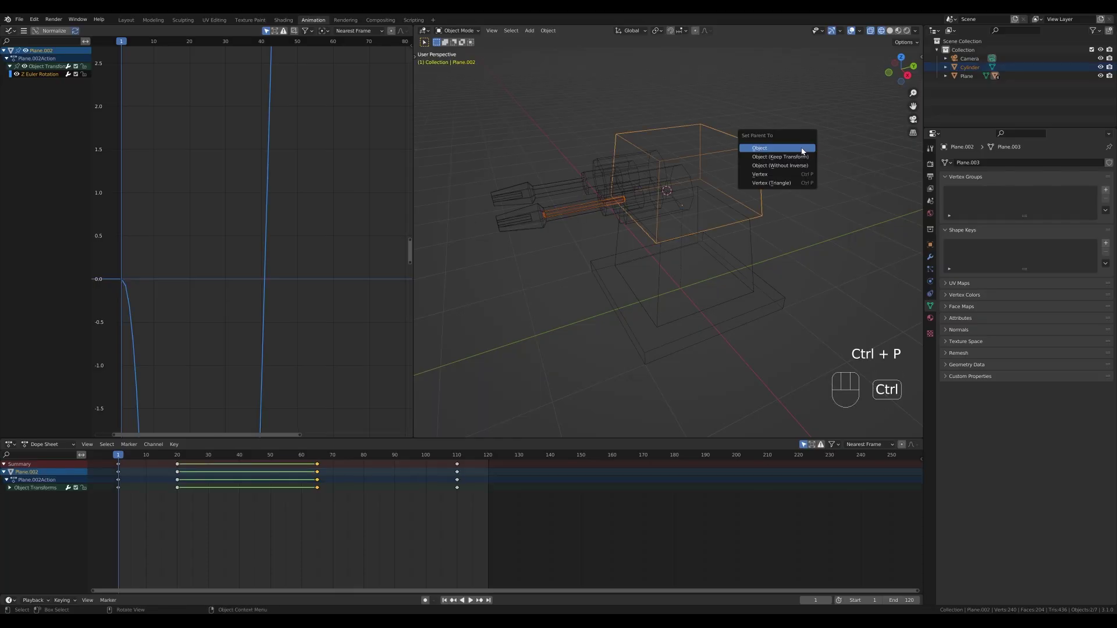
pyautogui.click(801, 150)
# In top view, make a linked duplicate of the projectile and offset it about -0.62 m along X into the other barrel
pyautogui.click(571, 209)
pyautogui.click(571, 209)
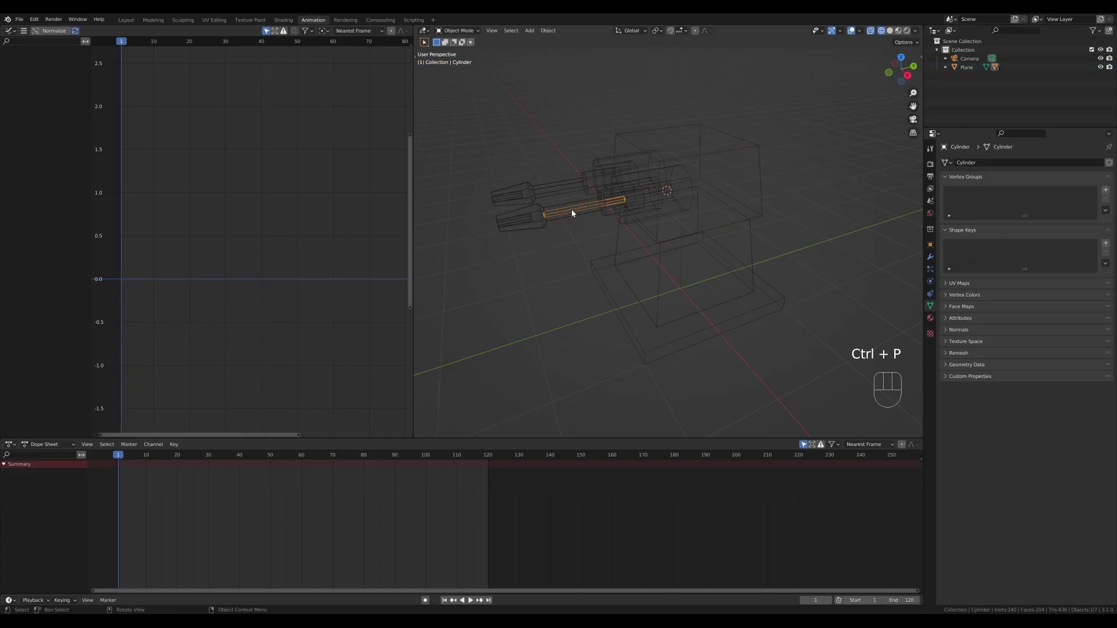
pyautogui.press('KP_7')
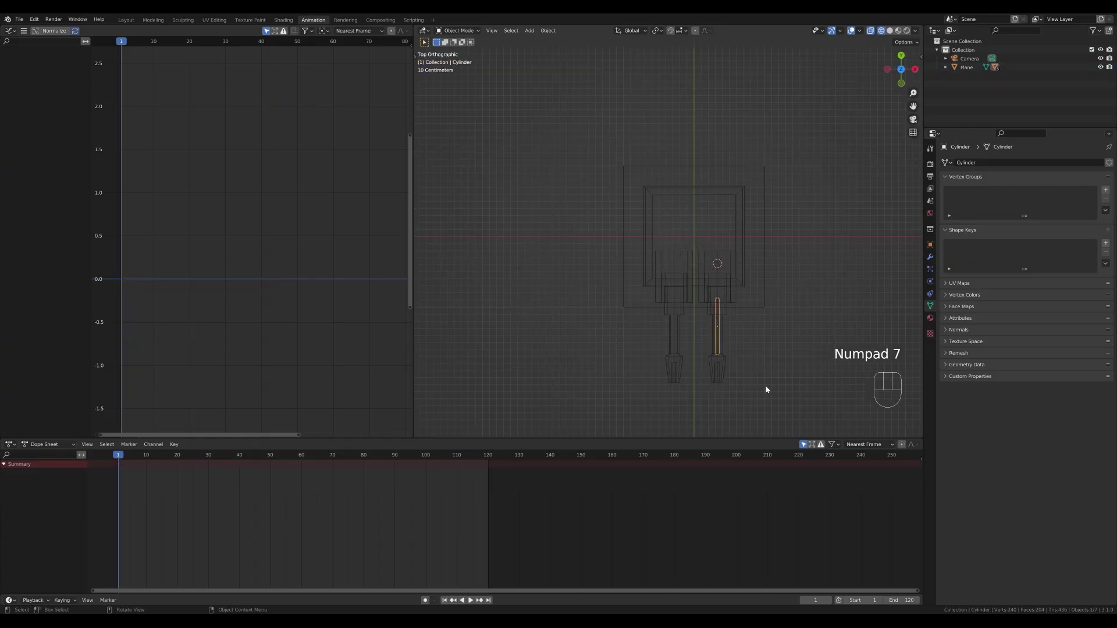
pyautogui.keyDown('shift'); pyautogui.moveTo(765, 390); pyautogui.dragTo(716, 267, button='middle'); pyautogui.keyUp('shift')
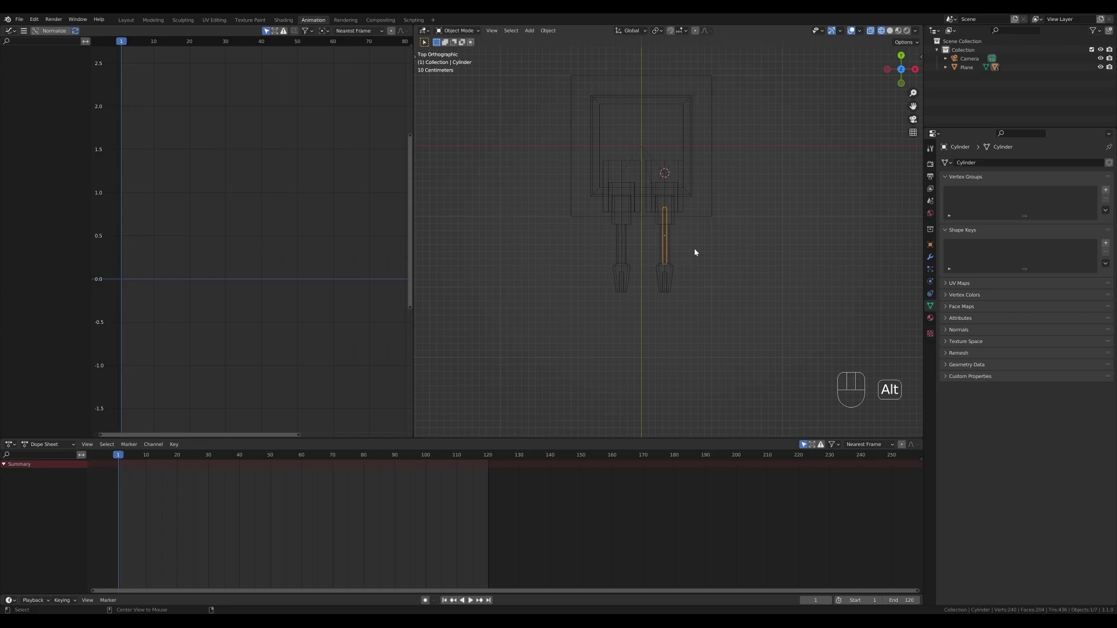
pyautogui.hotkey('alt', 'd')
pyautogui.press('x')
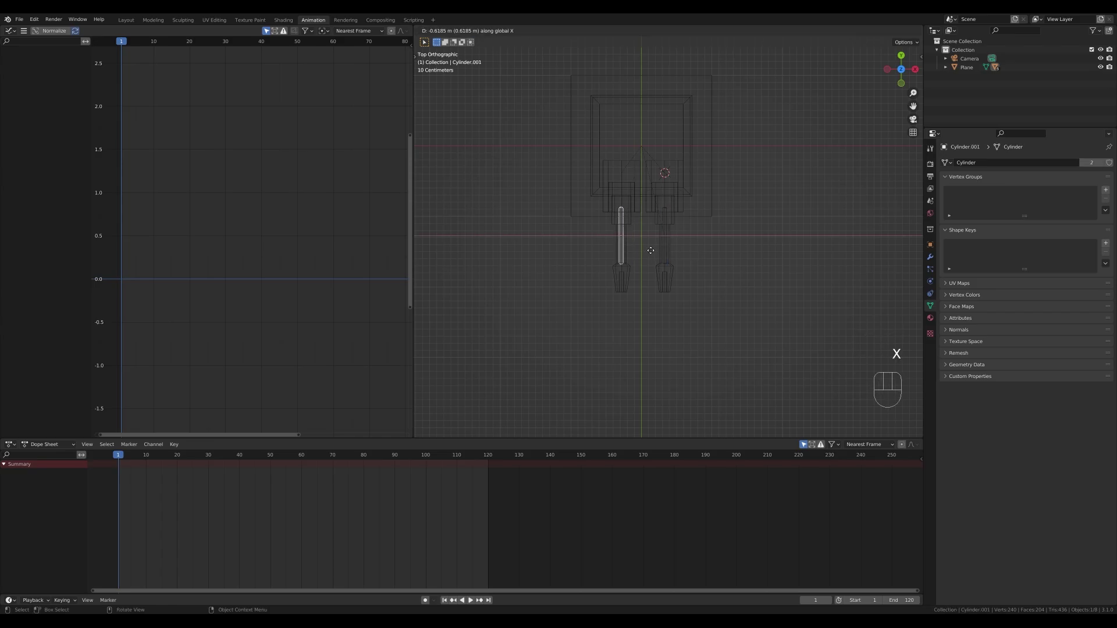
pyautogui.click(650, 250)
pyautogui.moveTo(652, 250); pyautogui.dragTo(668, 189, button='middle')
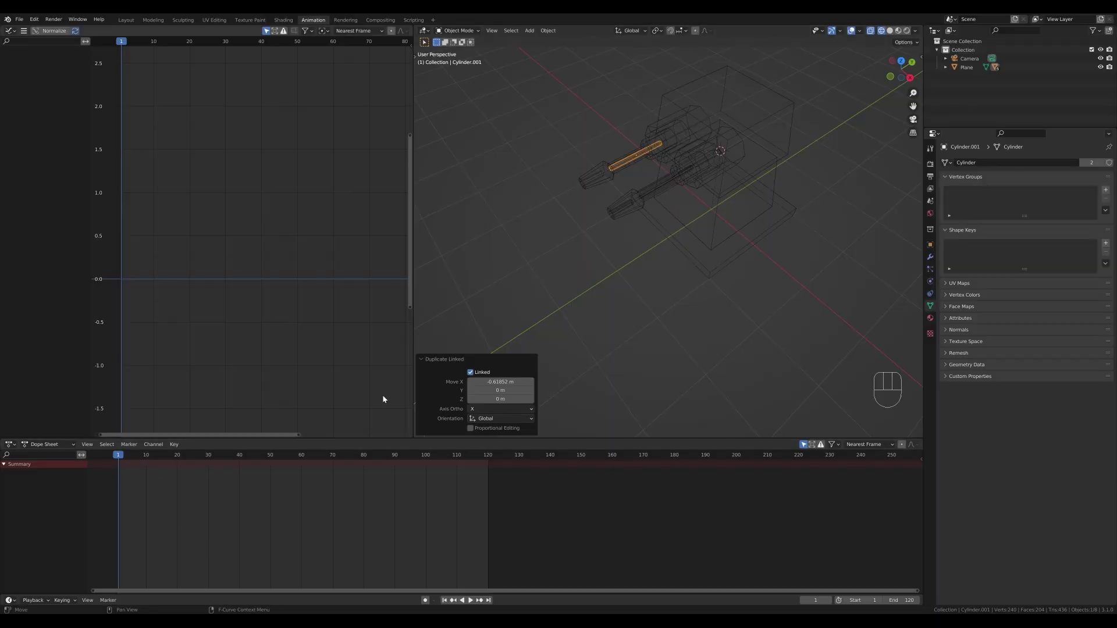
# Play back the turret animation, set the current frame to 20, and select the original projectile cylinder
pyautogui.press('space')
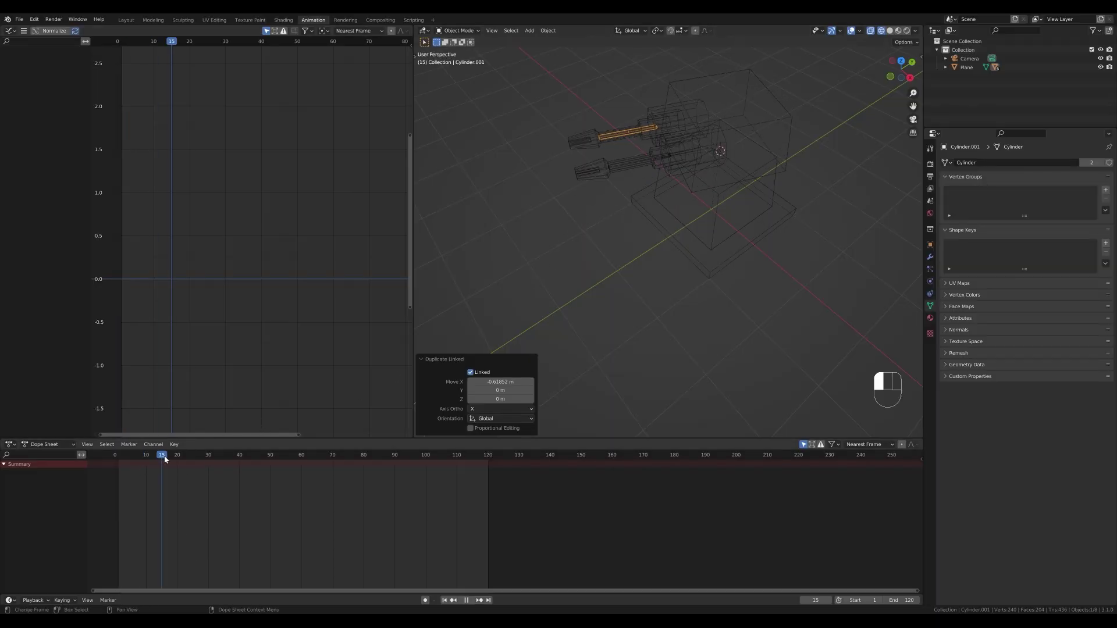
pyautogui.moveTo(231, 461); pyautogui.dragTo(179, 460)
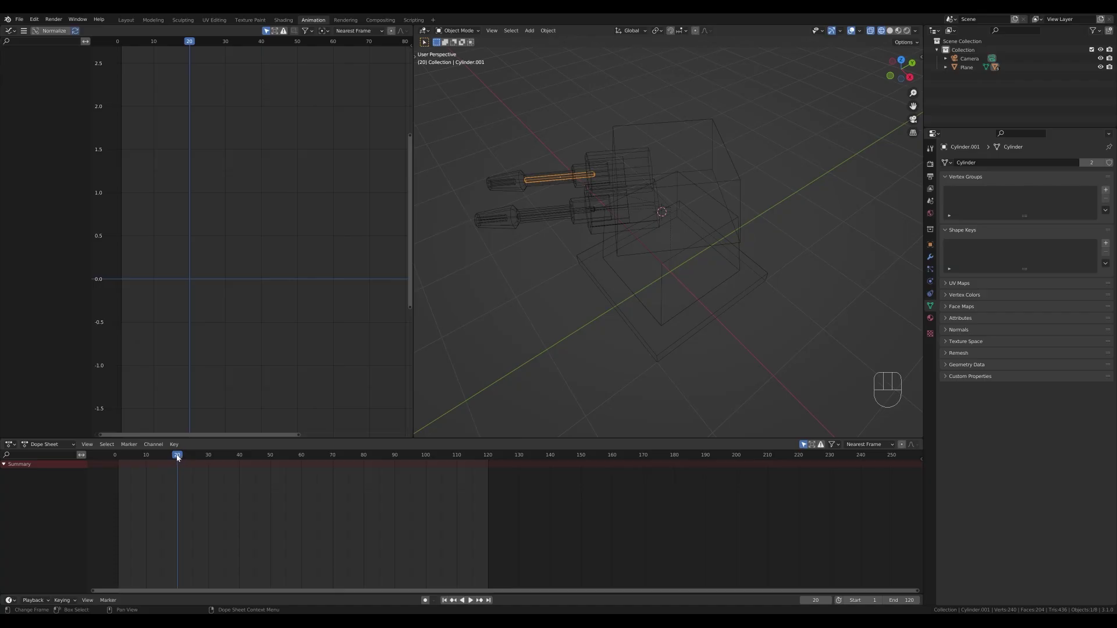
pyautogui.moveTo(481, 239); pyautogui.dragTo(582, 214, button='middle')
pyautogui.click(578, 216)
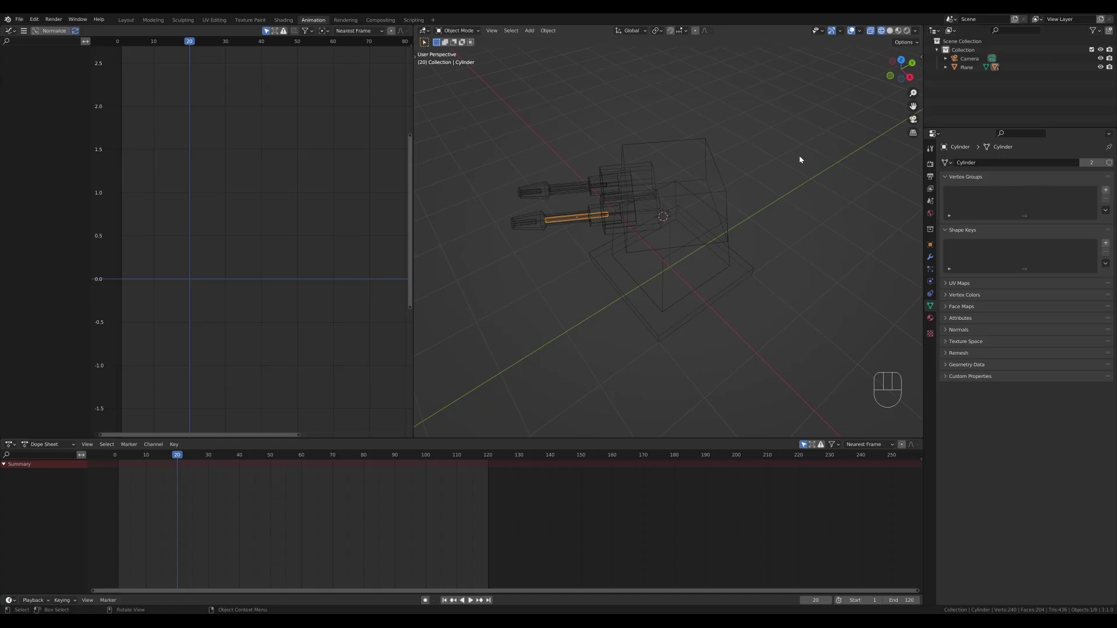
# Switch to the camera view, enable Camera to View locking, and reframe the turret within the camera frame
pyautogui.press('KP_0')
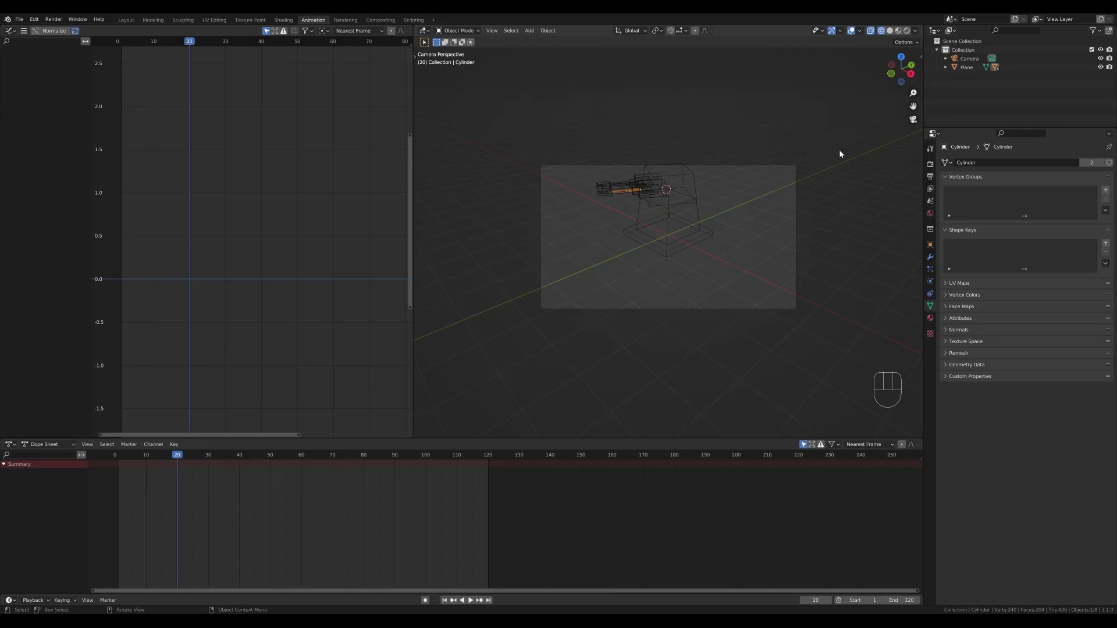
pyautogui.press('n')
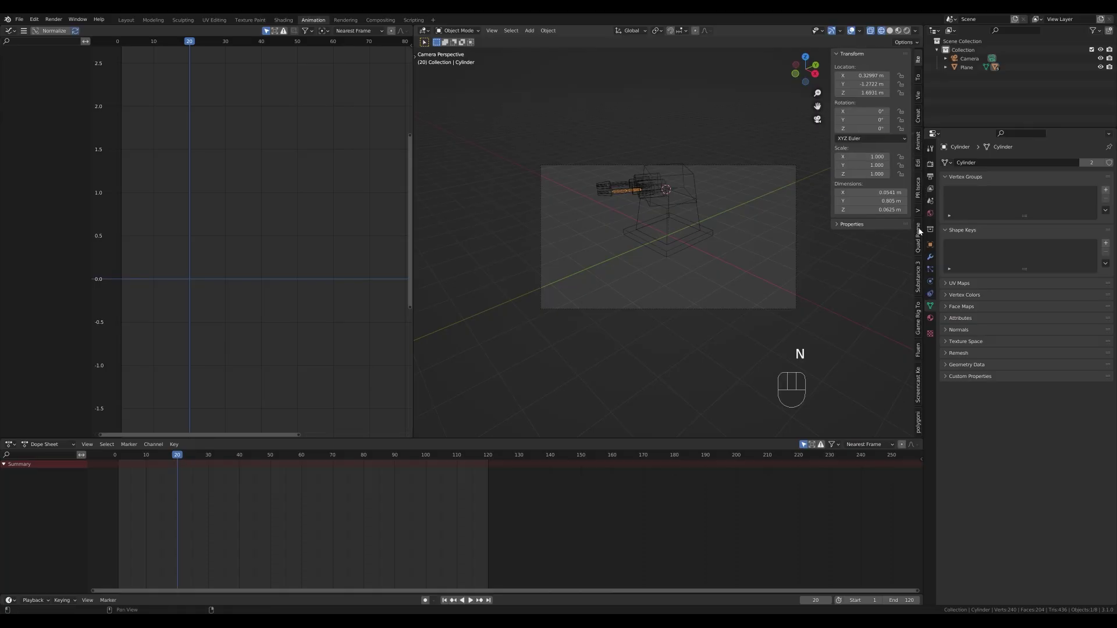
pyautogui.click(919, 96)
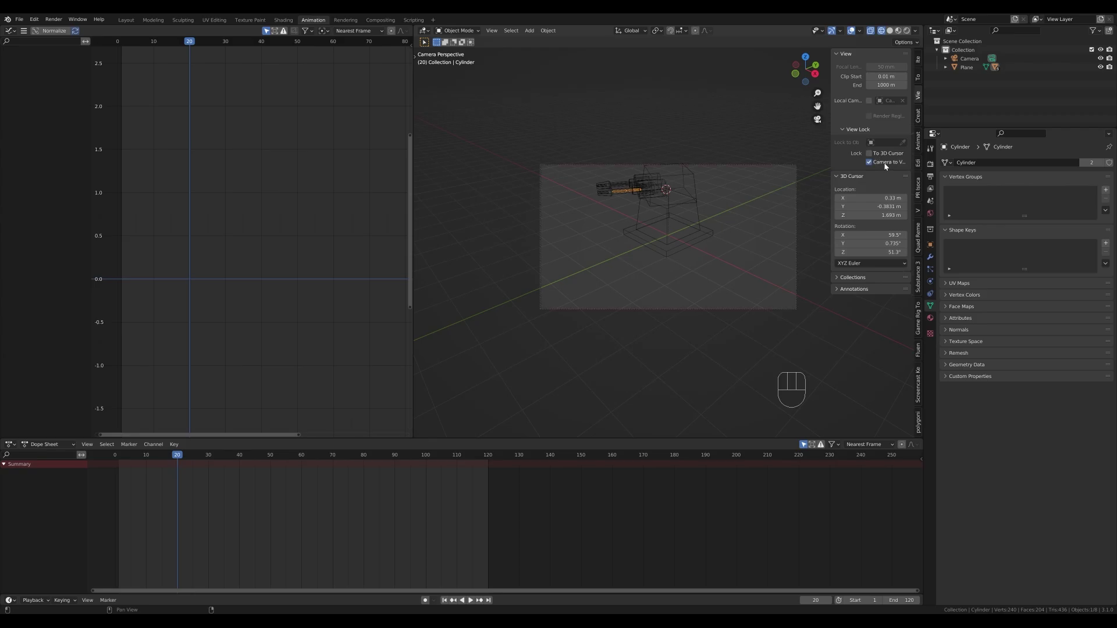
pyautogui.hotkey('ctrl', 'z')
pyautogui.hotkey('ctrl', 'shift', 'z')
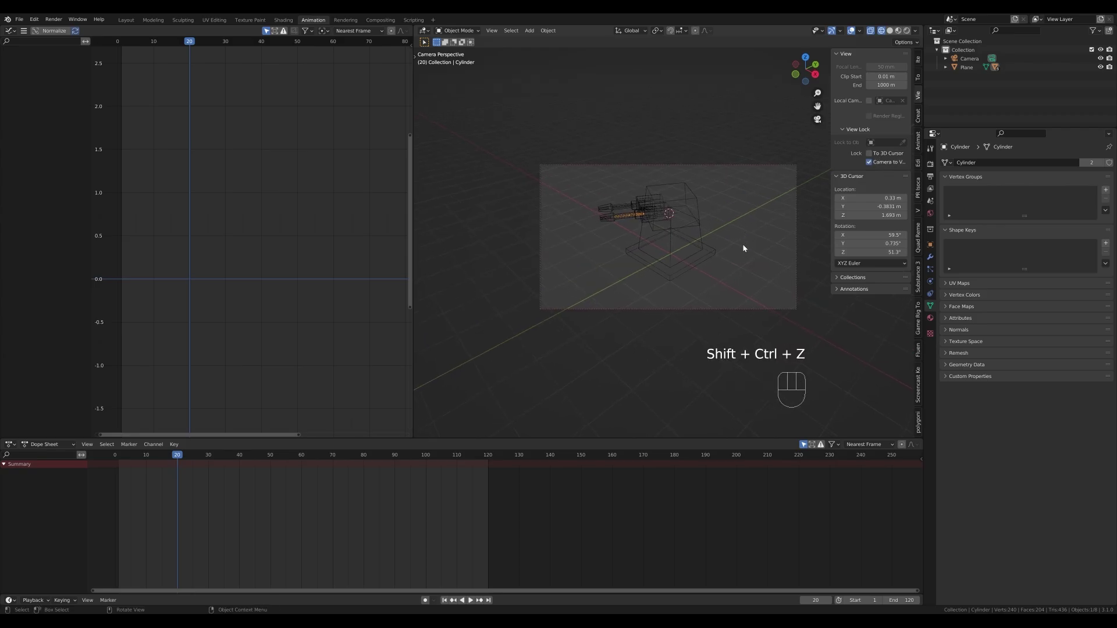
pyautogui.moveTo(743, 248); pyautogui.dragTo(749, 228, button='middle')
# Set the render output resolution to 1600 × 1200 px
pyautogui.click(930, 176)
pyautogui.click(1083, 174)
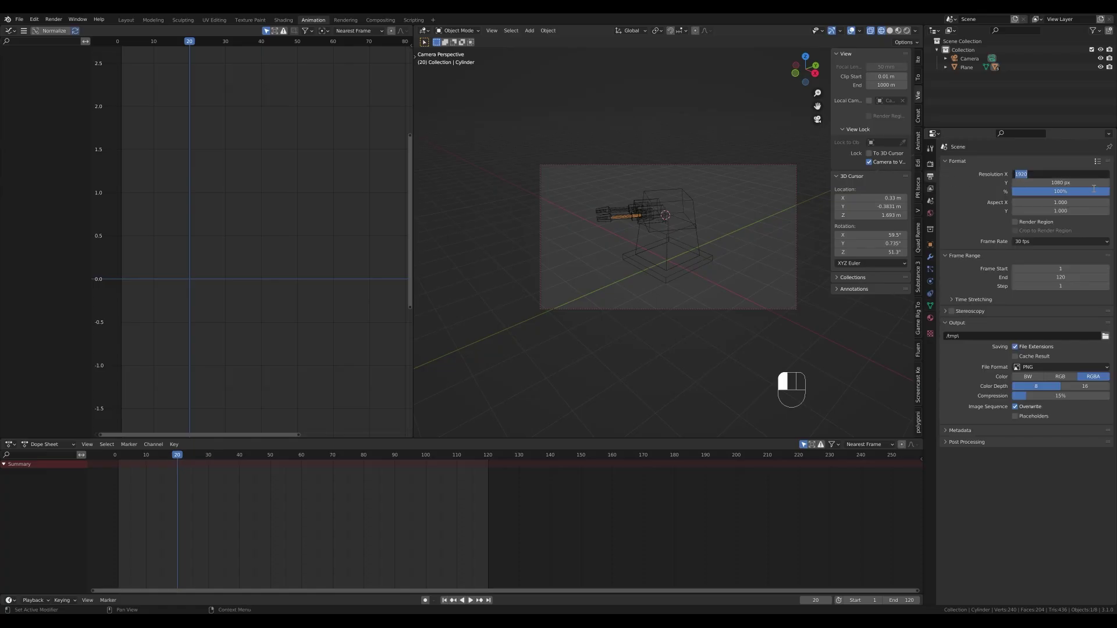
pyautogui.write('1600')
pyautogui.press('Tab')
pyautogui.write('1200')
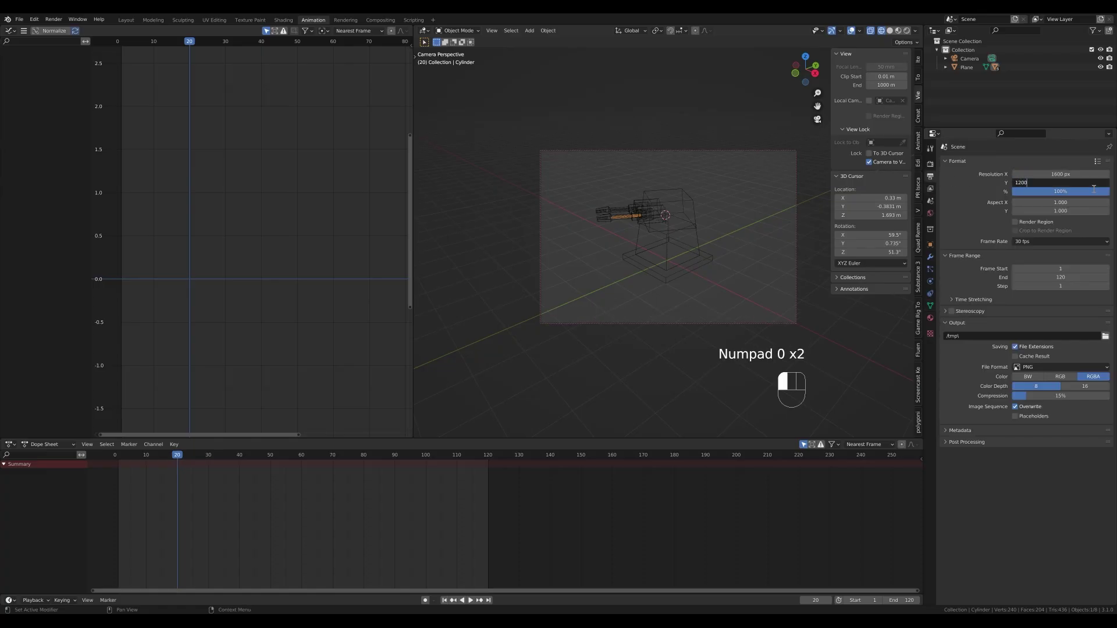
pyautogui.press('Return')
# Adjust the camera angle on the turret, disable Camera to View locking, and return to the camera view
pyautogui.moveTo(739, 261)
pyautogui.mouseDown(button='middle')
pyautogui.moveTo(767, 263)
pyautogui.moveTo(735, 266)
pyautogui.moveTo(751, 264)
pyautogui.mouseUp(button='middle')
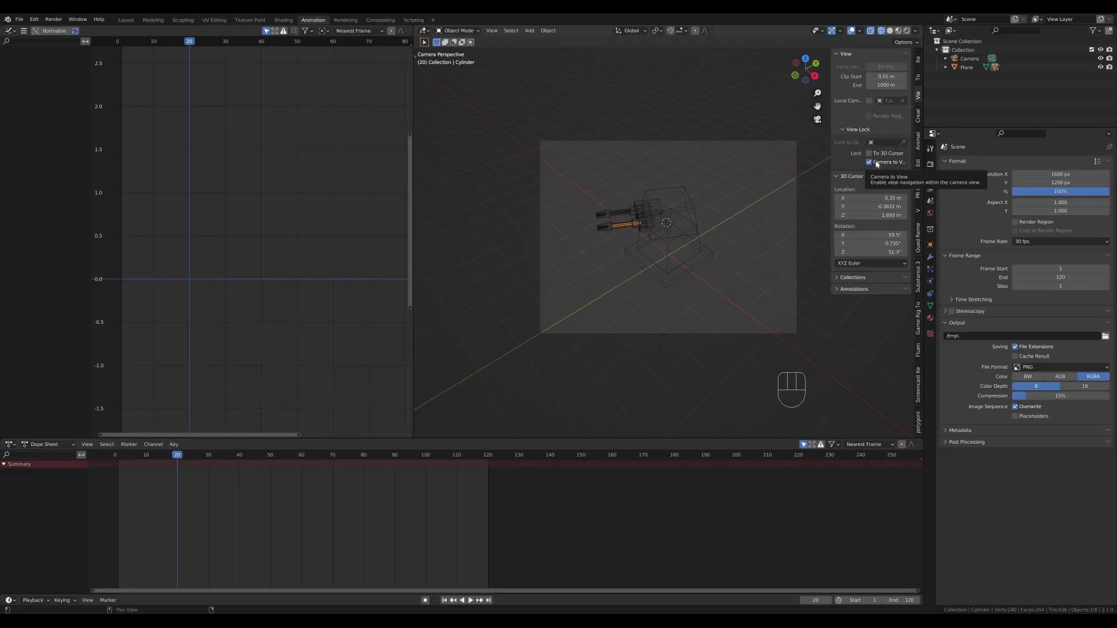
pyautogui.click(869, 163)
pyautogui.moveTo(616, 263); pyautogui.dragTo(750, 239, button='middle')
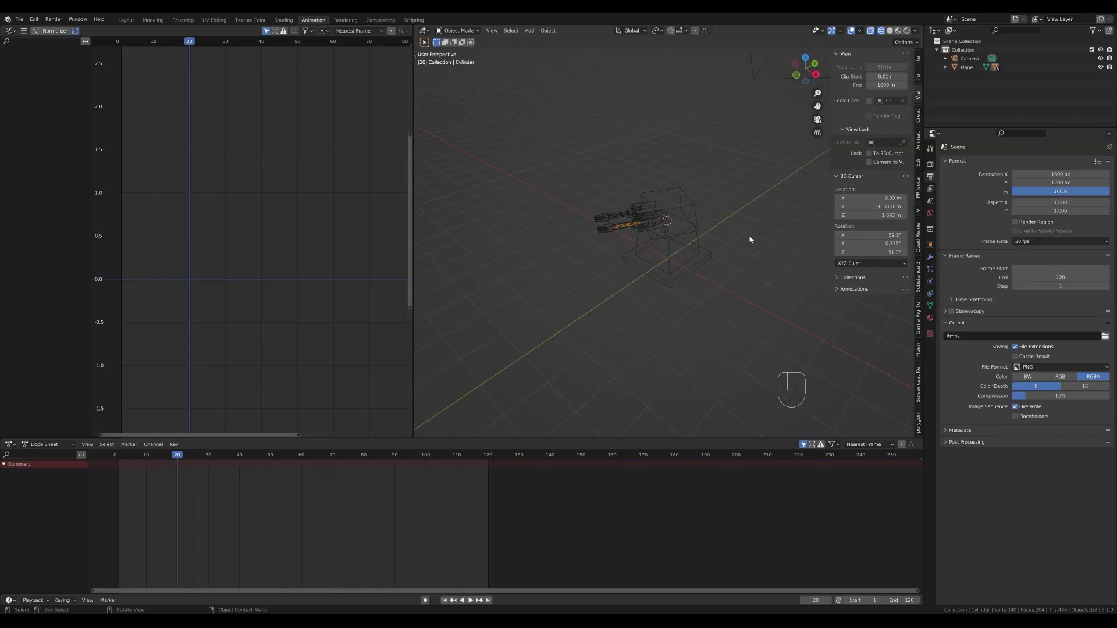
pyautogui.press('KP_0')
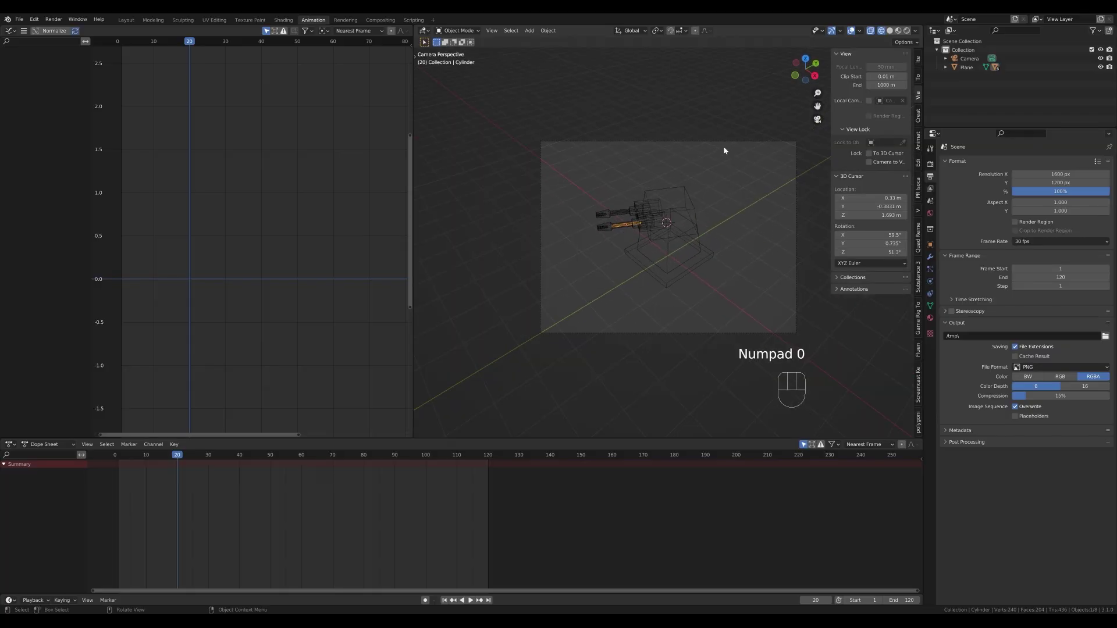
# Select the camera and raise it about 0.08 m along the global Z axis
pyautogui.click(724, 148)
pyautogui.press('g')
pyautogui.press('z')
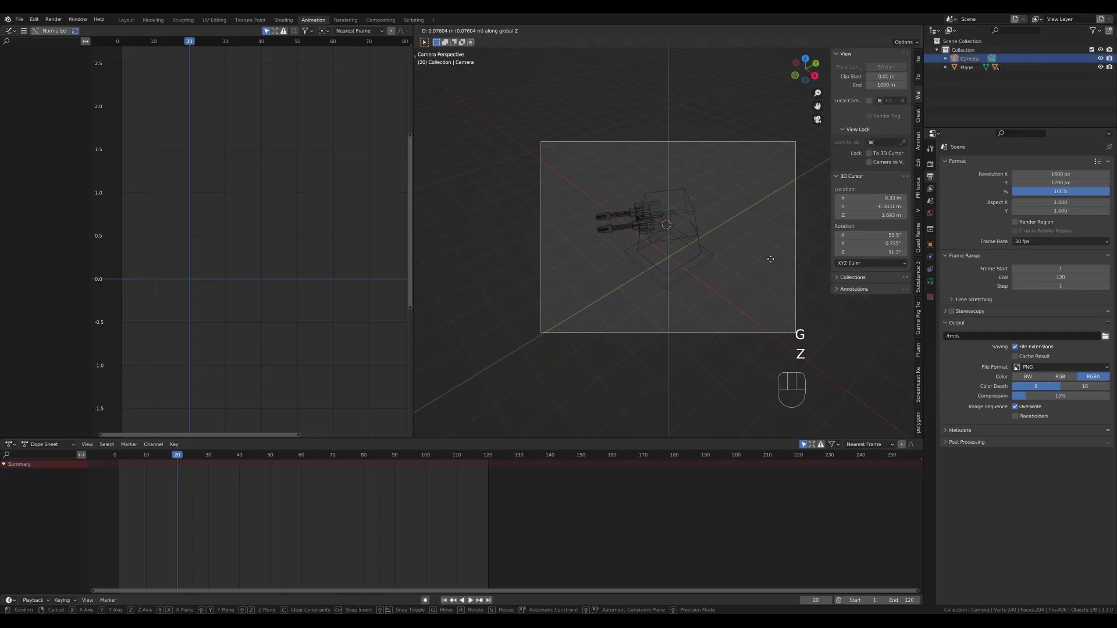
pyautogui.click(770, 259)
# Insert a Location keyframe for the original projectile cylinder at frame 20
pyautogui.click(621, 232)
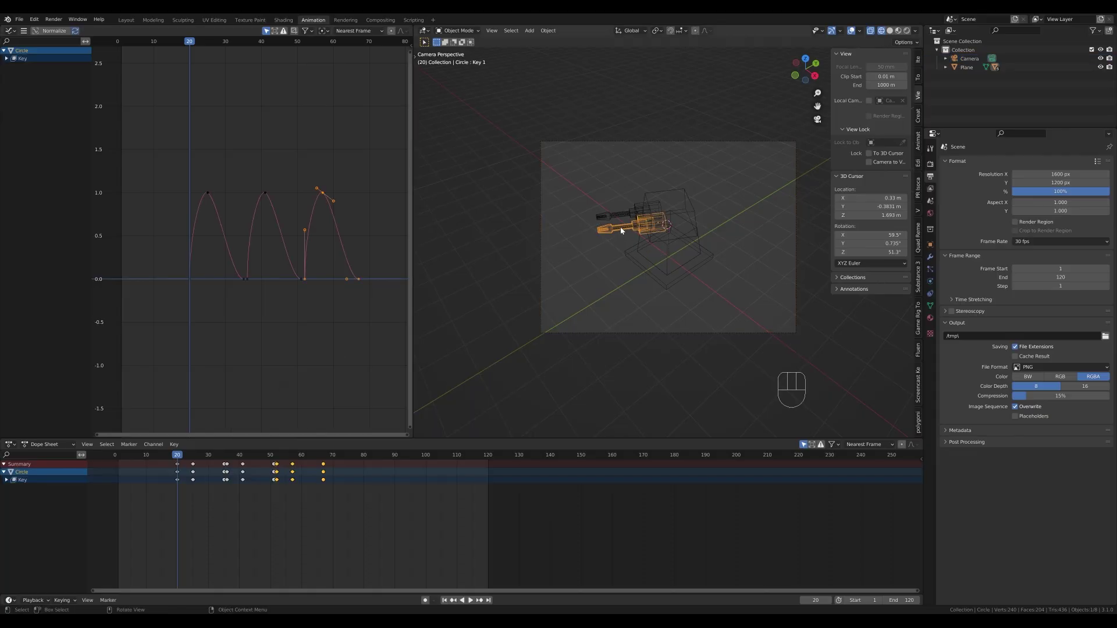
pyautogui.press('i')
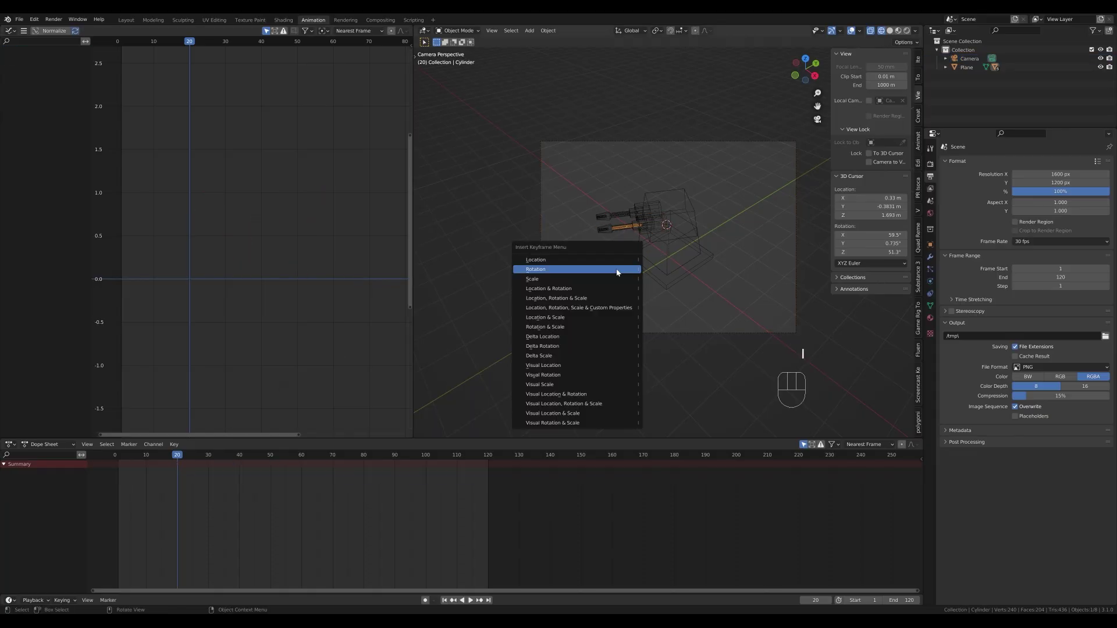
pyautogui.click(615, 269)
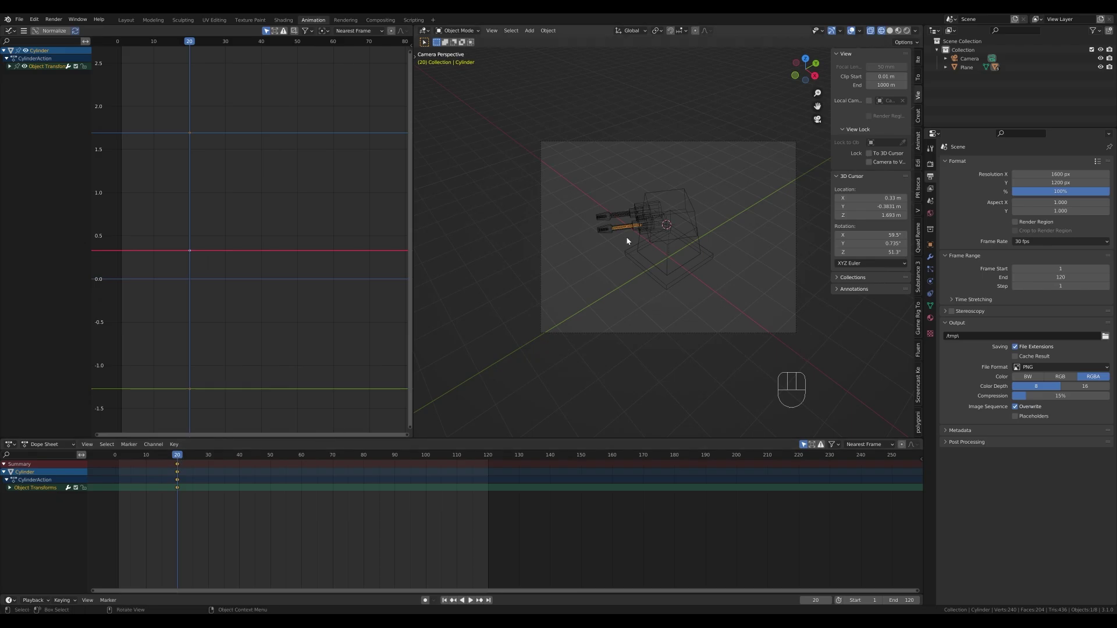
# Delete the projectile's X and Z Location channels from its animation curves and select the Y Location channel
pyautogui.click(6, 58)
pyautogui.click(5, 60)
pyautogui.click(9, 66)
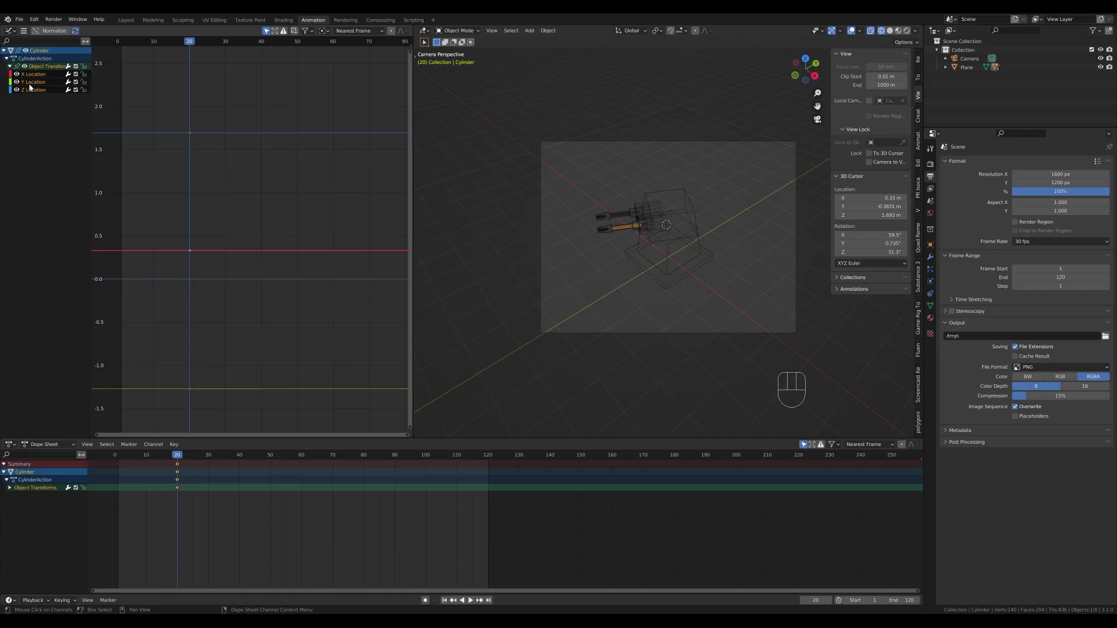
pyautogui.click(31, 75)
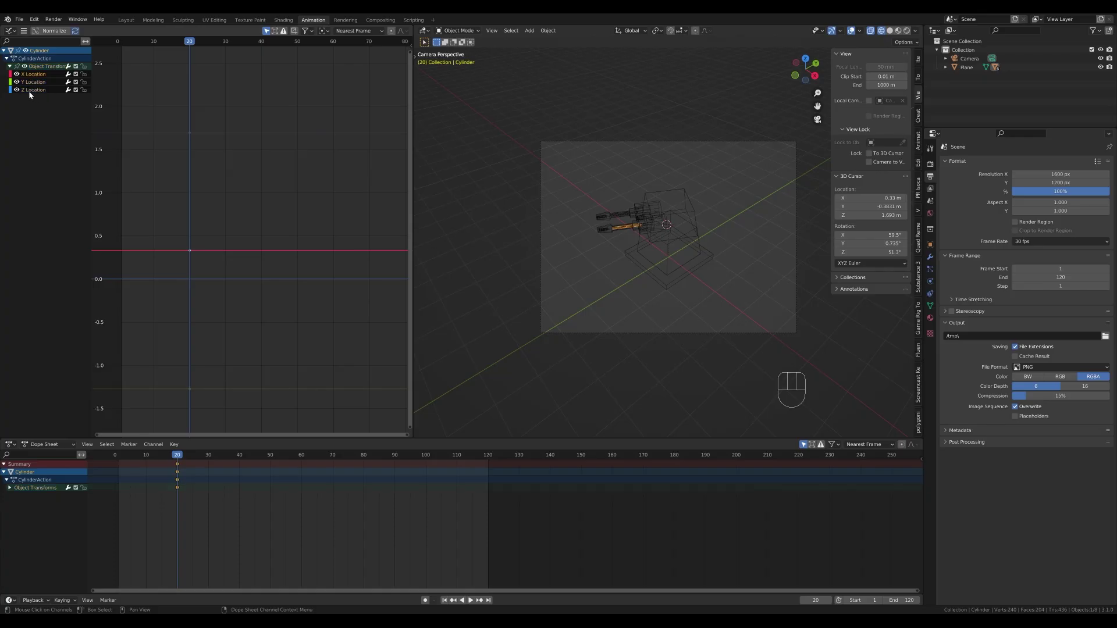
pyautogui.keyDown('shift'); pyautogui.click(29, 91); pyautogui.keyUp('shift')
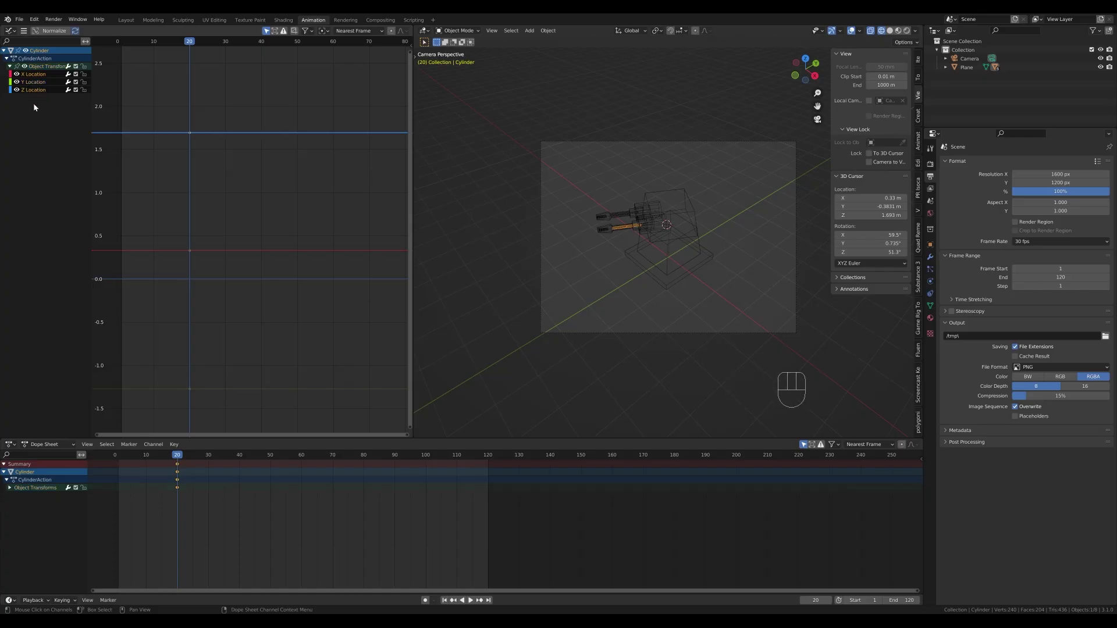
pyautogui.press('x')
pyautogui.click(28, 76)
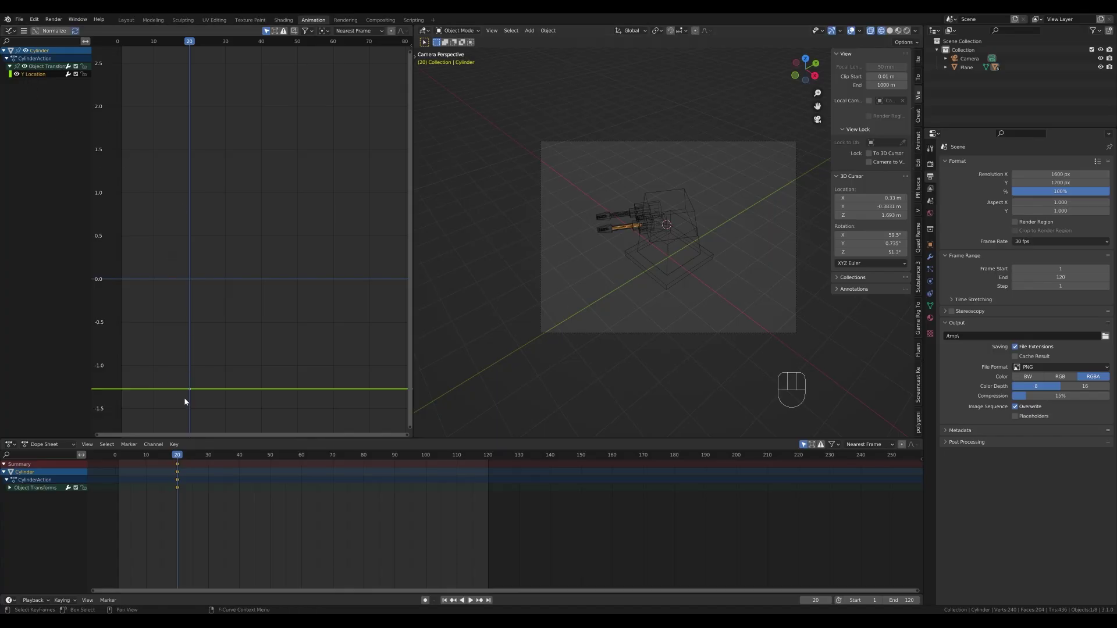
pyautogui.press('g')
pyautogui.press('y')
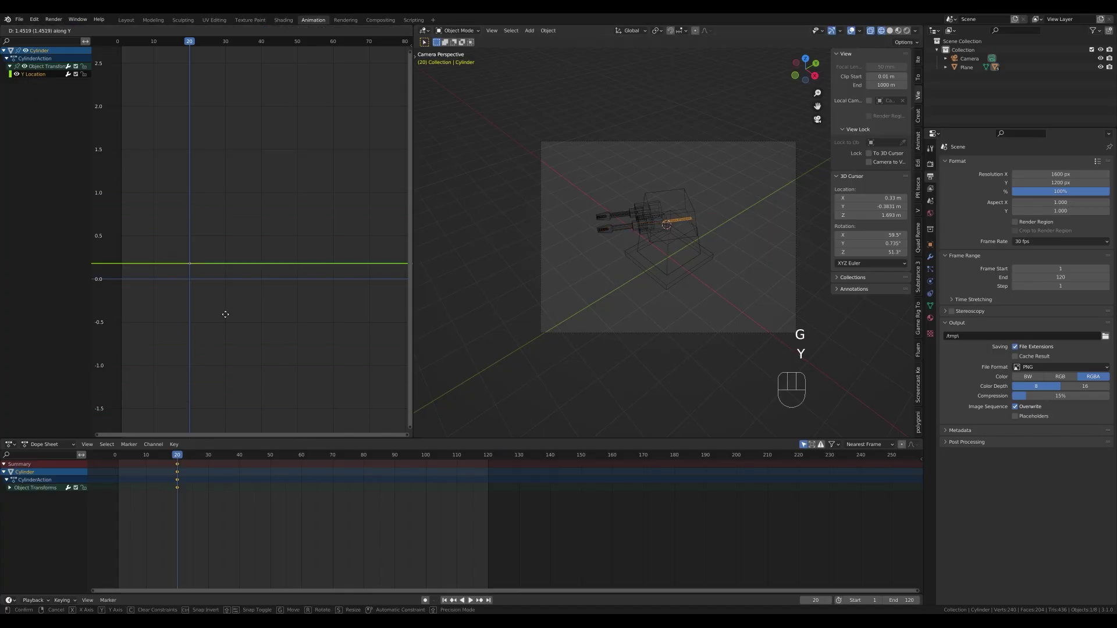
pyautogui.press('Escape')
pyautogui.press('Home')
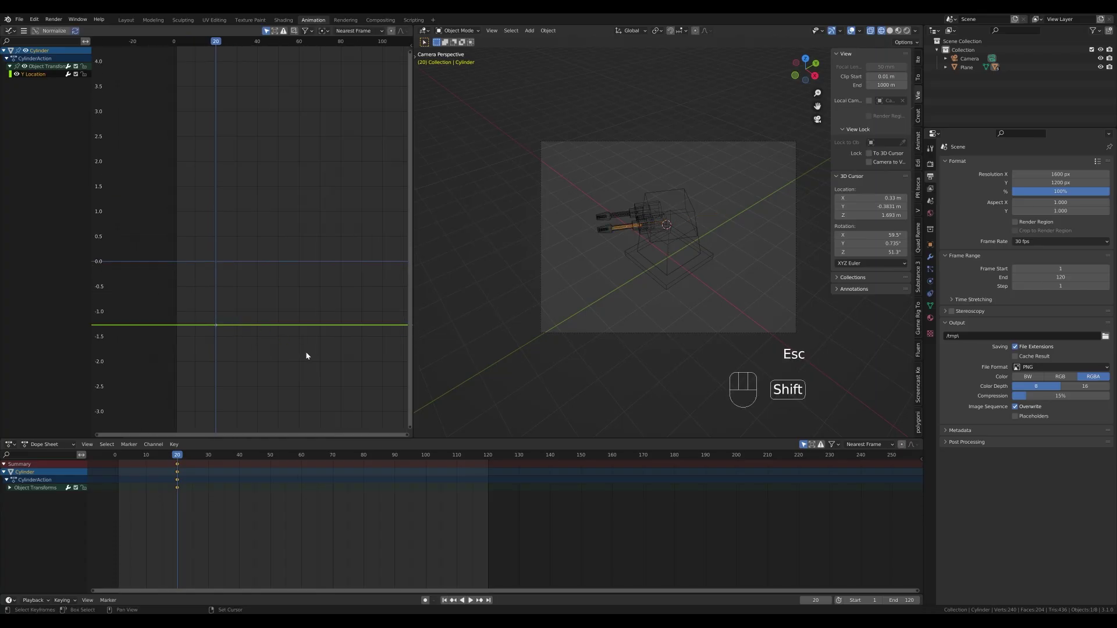
# Duplicate the projectile's frame 20 Y Location key to about frame 57 at a value of about -4.9
pyautogui.moveTo(307, 355); pyautogui.dragTo(305, 215, button='middle')
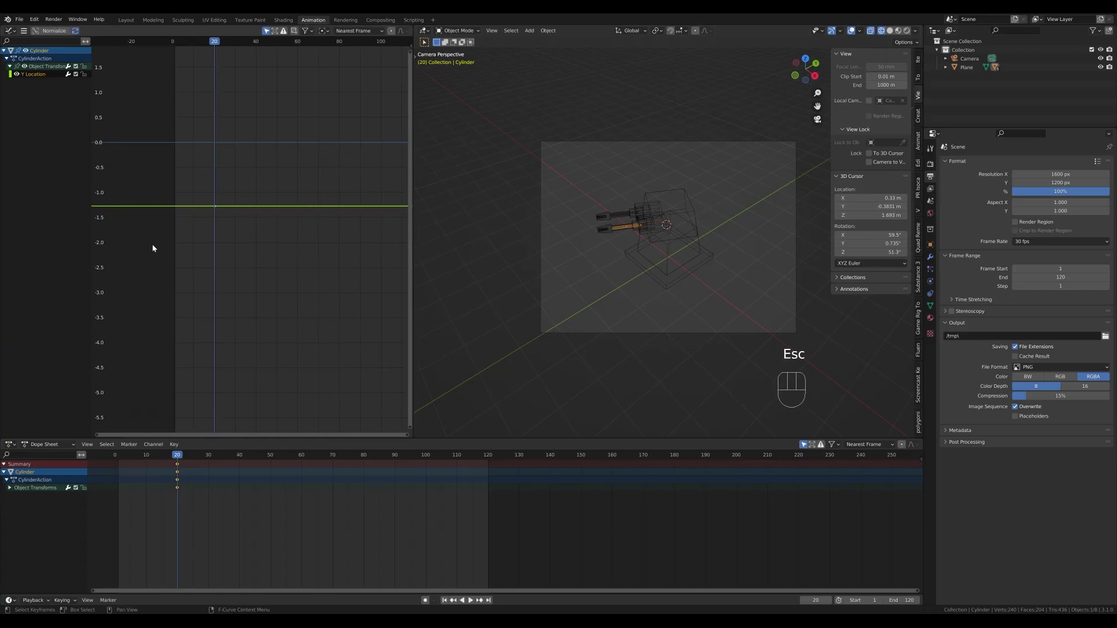
pyautogui.moveTo(236, 216); pyautogui.dragTo(228, 226)
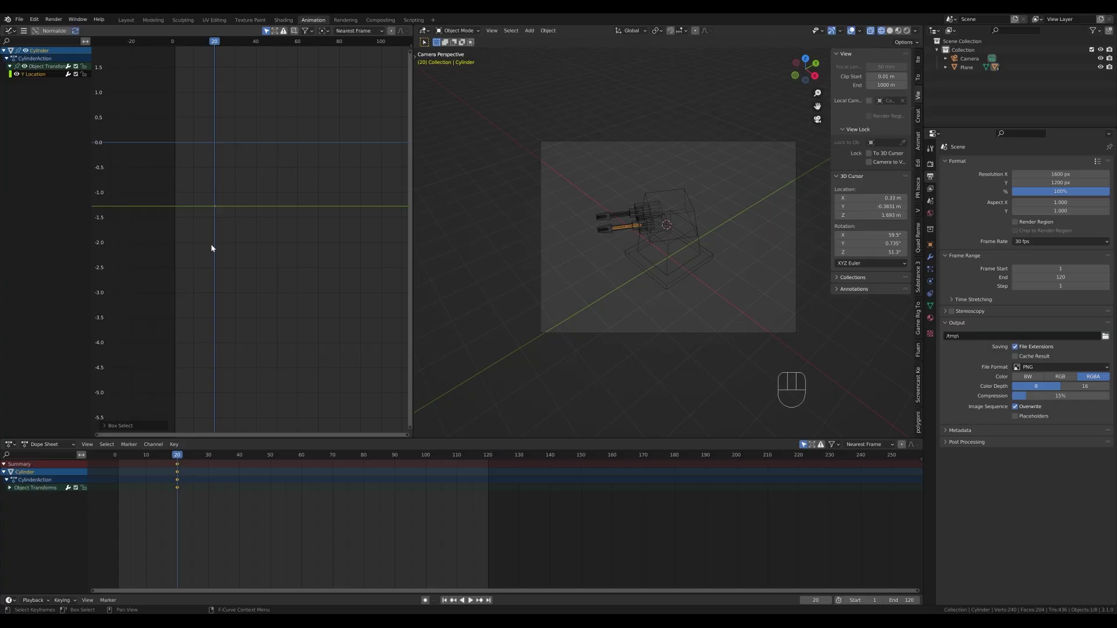
pyautogui.click(218, 208)
pyautogui.hotkey('shift', 'd')
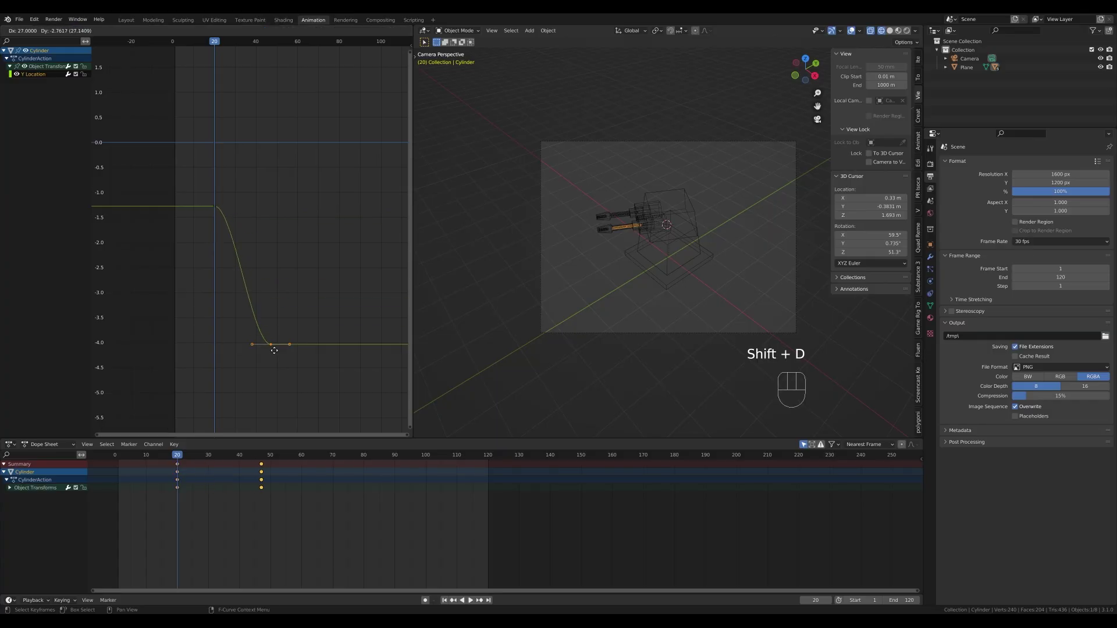
pyautogui.click(295, 385)
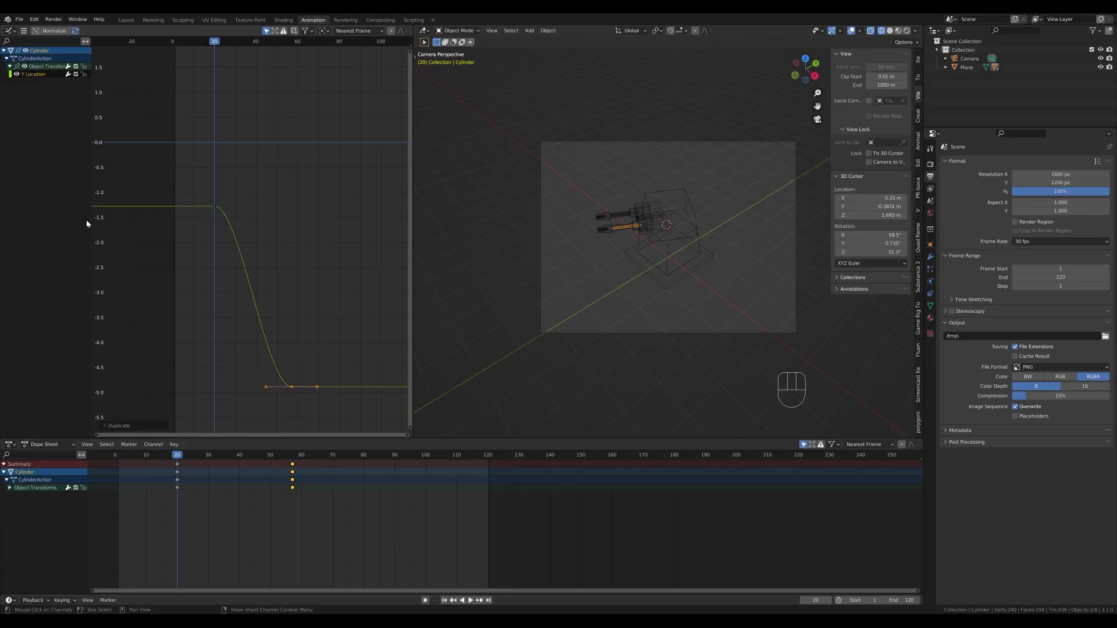
pyautogui.scroll(-5, 308, 315)
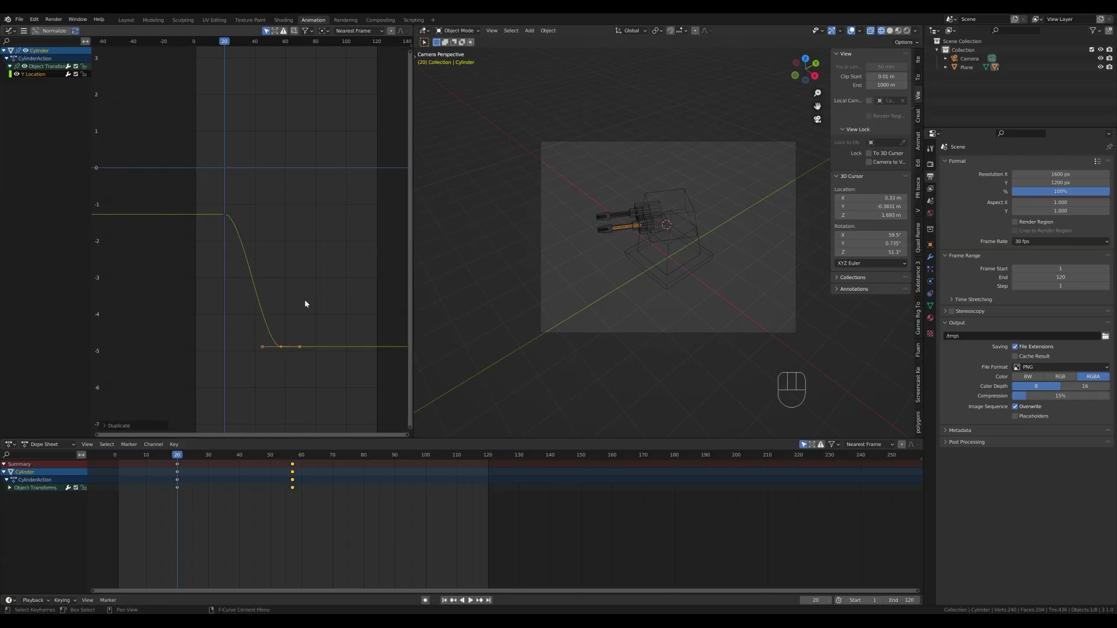
# Scrub to frame 36 and shift the projectile's end key earlier to about frame 38
pyautogui.press('Escape')
pyautogui.click(240, 42)
pyautogui.moveTo(241, 44)
pyautogui.mouseDown()
pyautogui.moveTo(272, 42)
pyautogui.moveTo(231, 39)
pyautogui.moveTo(250, 35)
pyautogui.mouseUp()
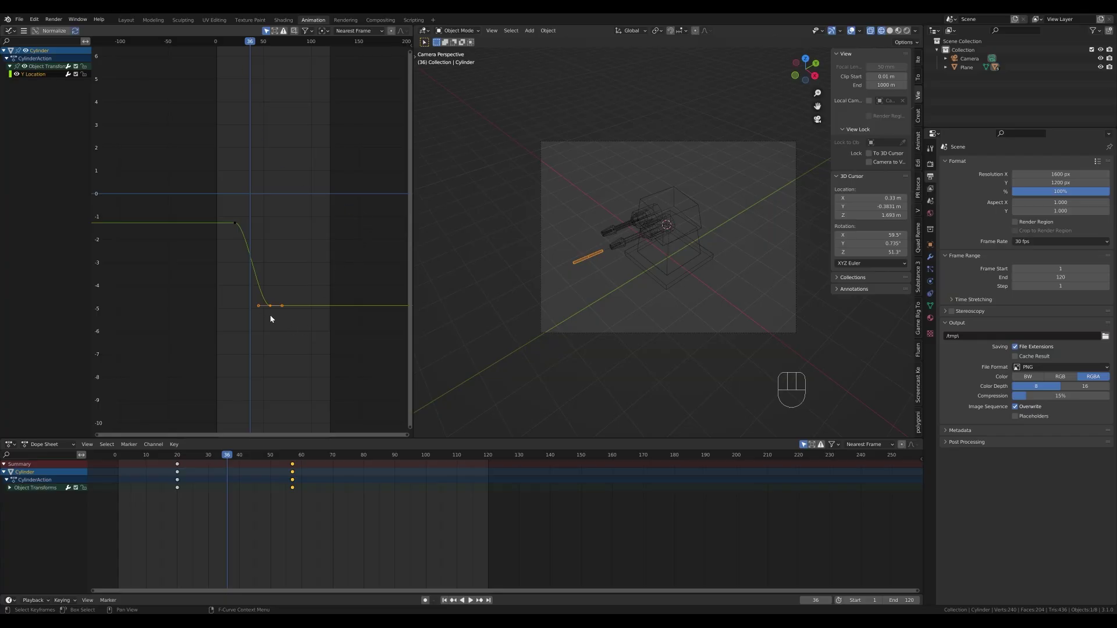
pyautogui.press('g')
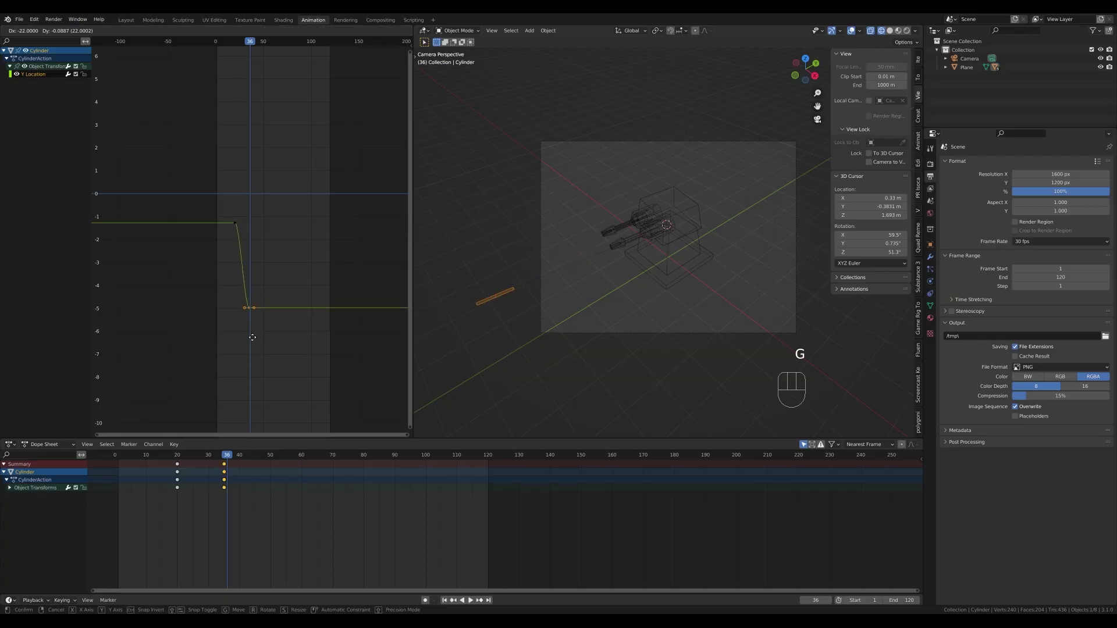
pyautogui.click(256, 337)
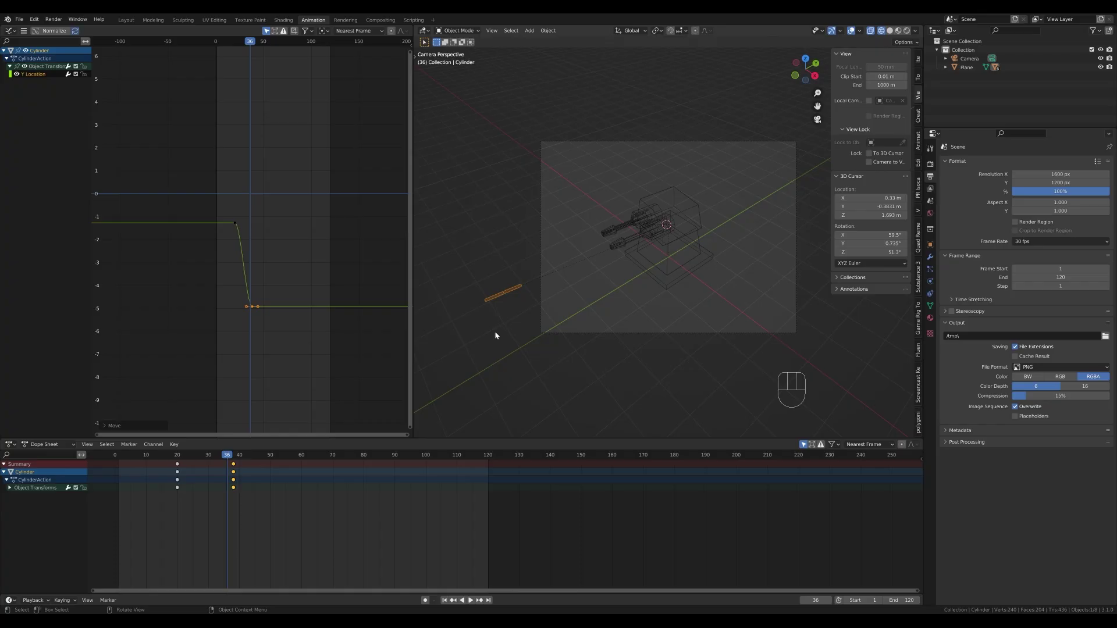
# Lower the end key's Y Location value to about -6 to send the projectile farther from the gun
pyautogui.scroll(3, 500, 285)
pyautogui.scroll(-5, 500, 285)
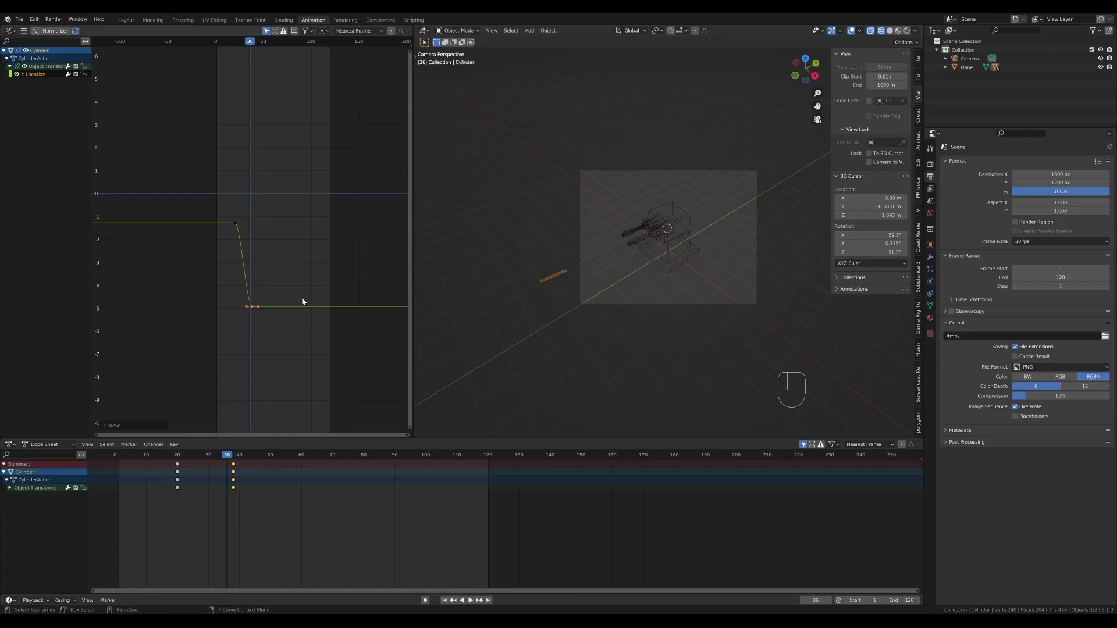
pyautogui.press('g')
pyautogui.press('y')
pyautogui.click(270, 318)
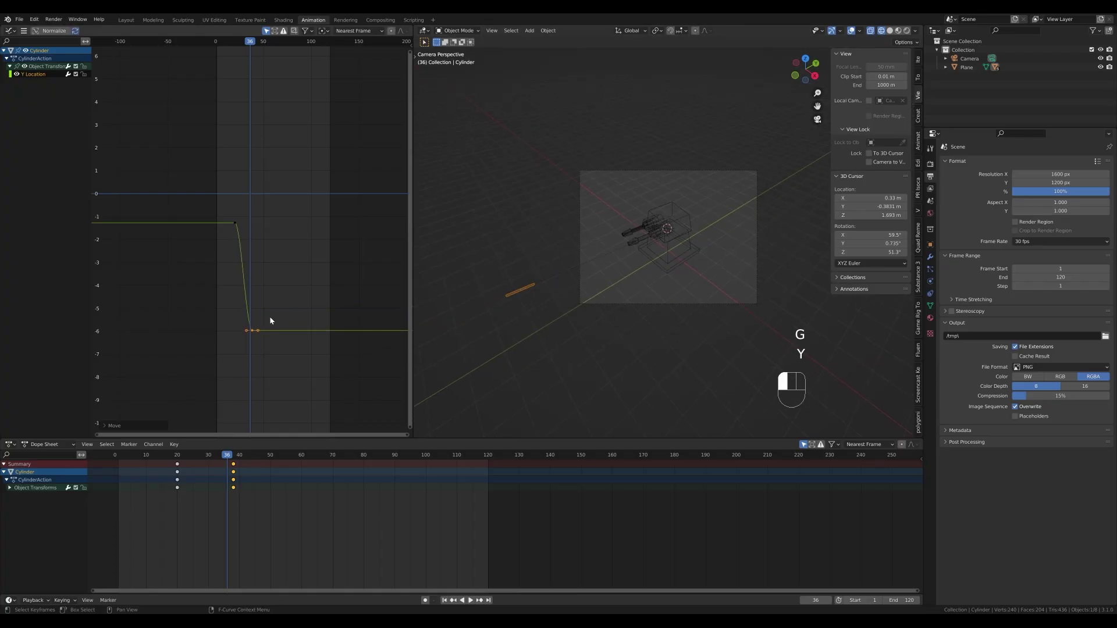
# Set the frame 20 key's interpolation to Linear and play back the projectile's motion
pyautogui.moveTo(256, 230); pyautogui.dragTo(237, 228, button='right')
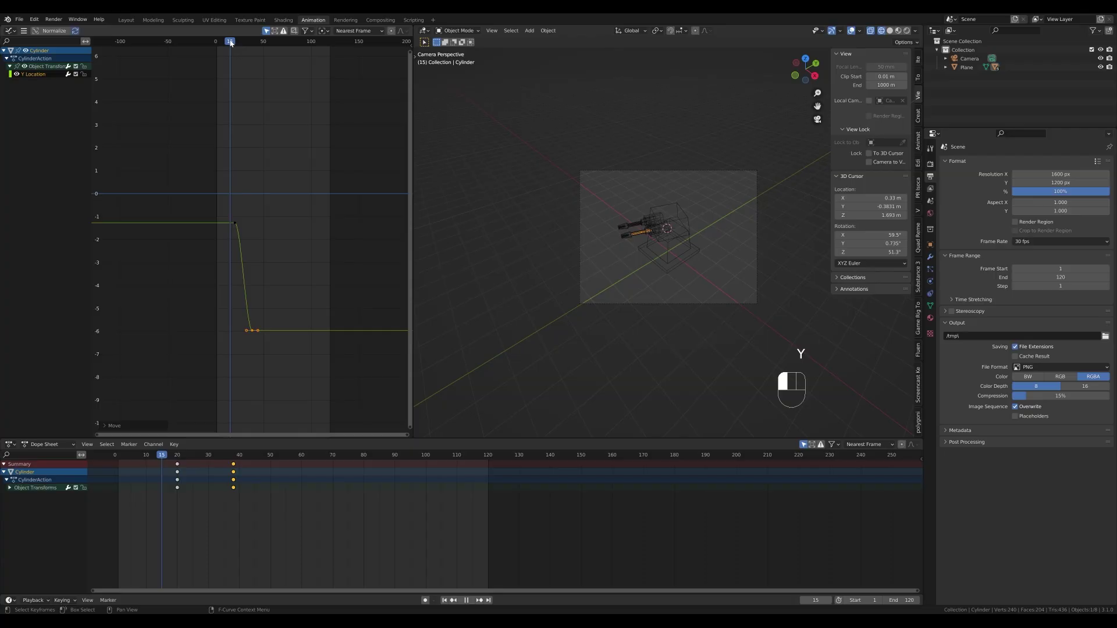
pyautogui.click(237, 227)
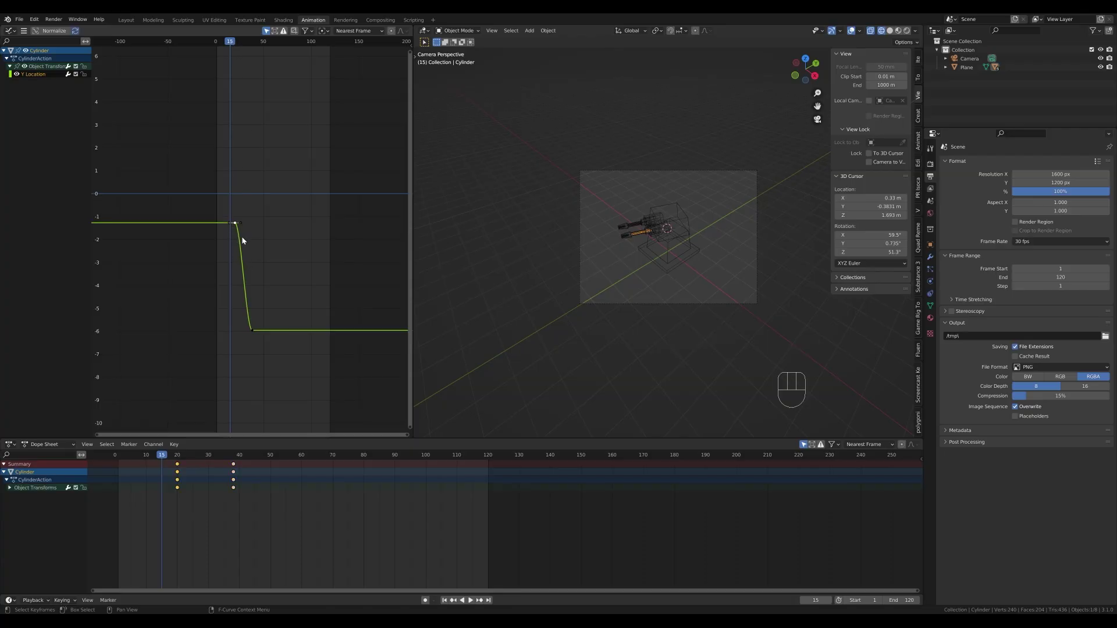
pyautogui.press('t')
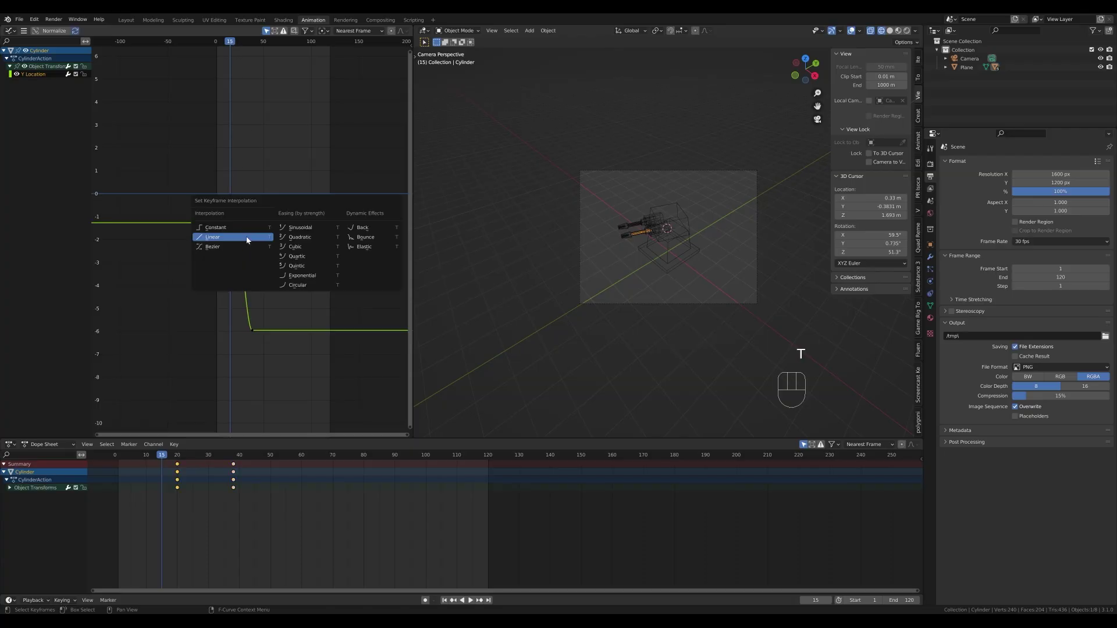
pyautogui.click(247, 237)
pyautogui.press('space')
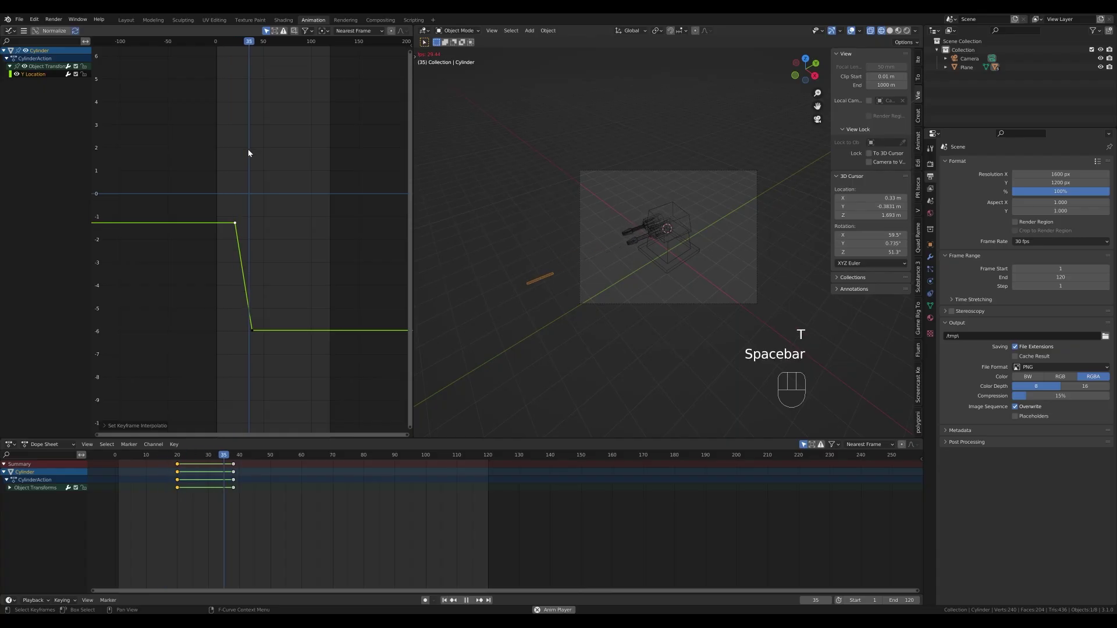
pyautogui.press('space')
# Move the end key along the time axis to frame 34 and preview the faster shot
pyautogui.click(250, 331)
pyautogui.press('g')
pyautogui.press('x')
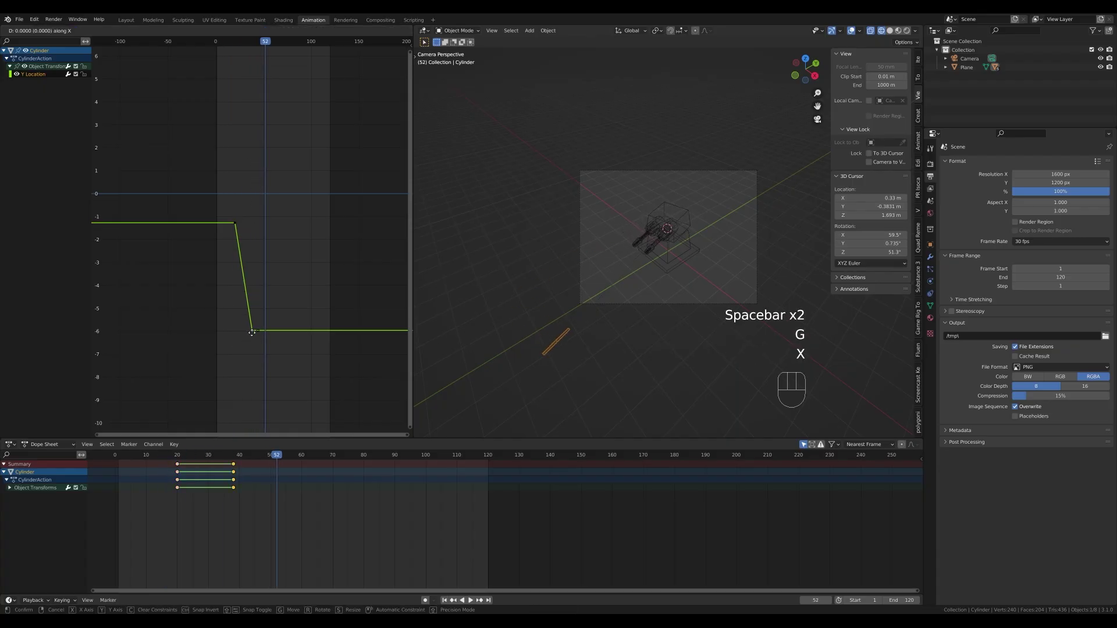
pyautogui.click(249, 332)
pyautogui.press('space')
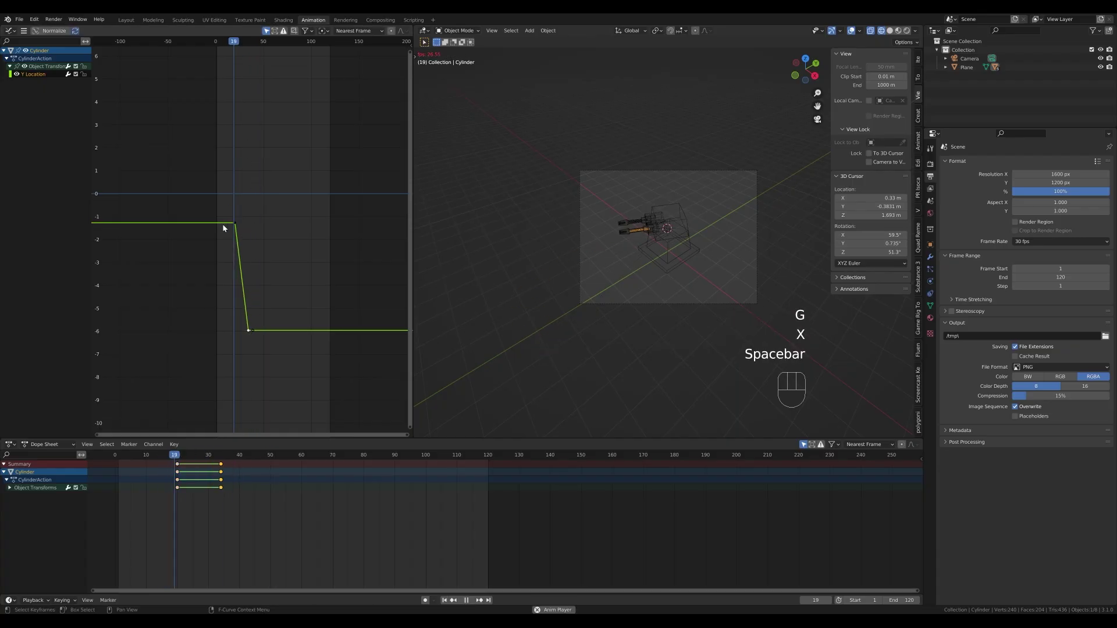
pyautogui.press('space')
pyautogui.moveTo(258, 45); pyautogui.dragTo(232, 43)
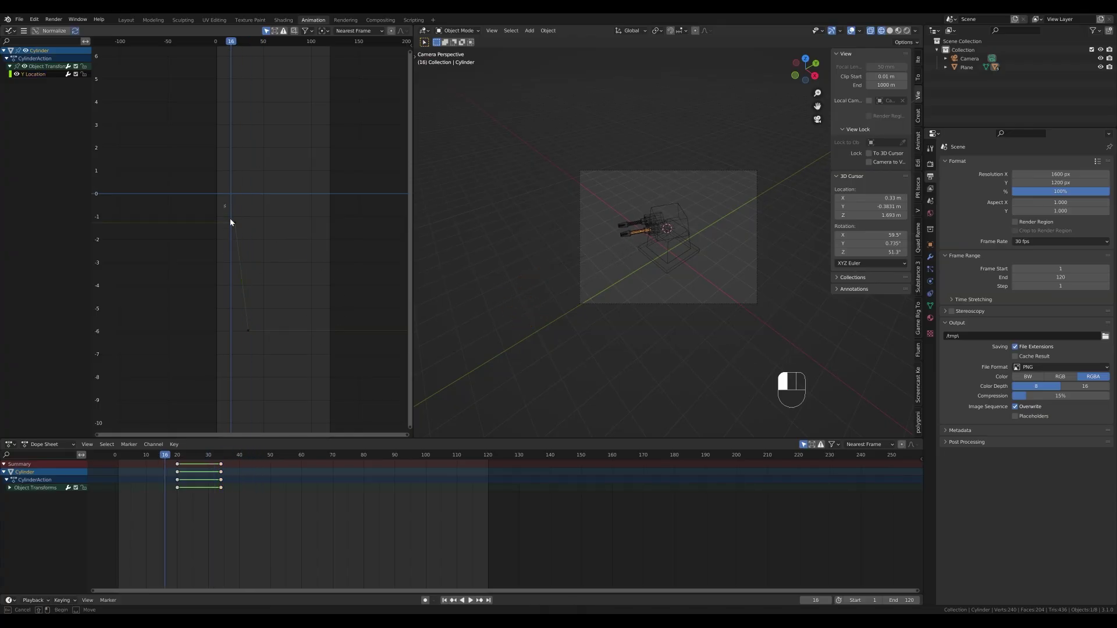
# Set both of the projectile's Y Location keys to Linear interpolation and check the playback
pyautogui.moveTo(229, 220); pyautogui.dragTo(258, 381)
pyautogui.press('t')
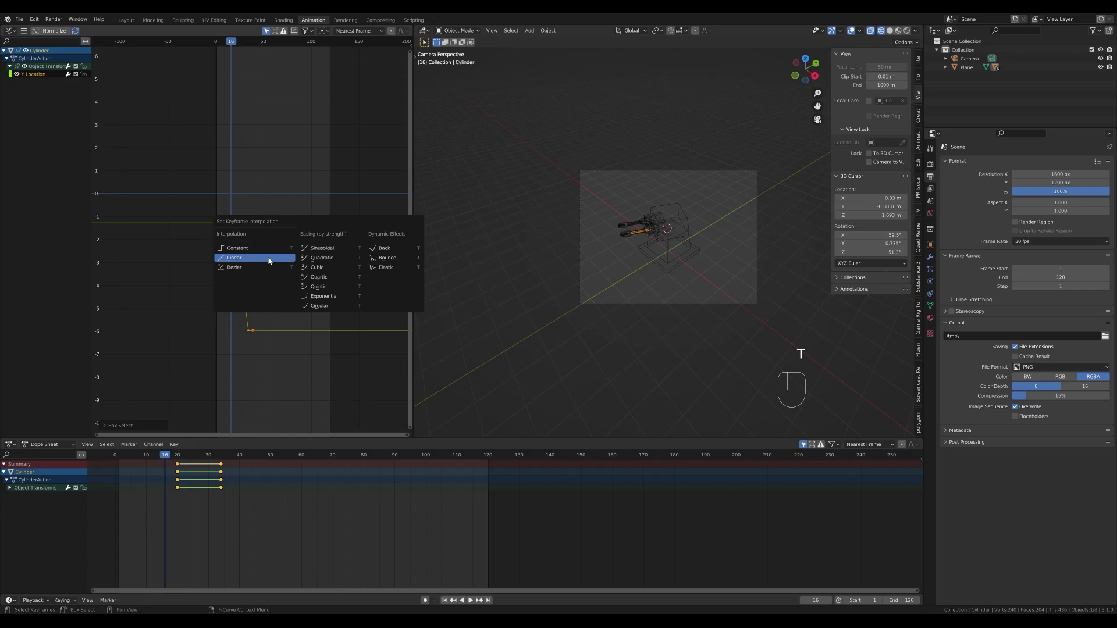
pyautogui.click(269, 251)
pyautogui.press('space')
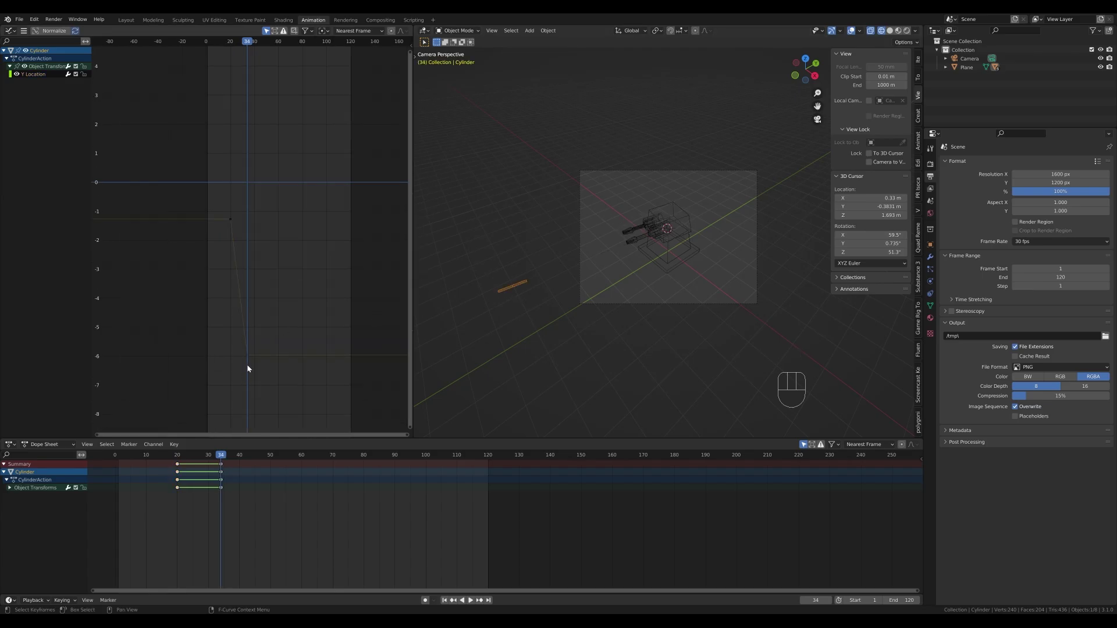
# Duplicate the projectile's starting key 15 frames along the time axis, to frame 35, as a reset to its start position
pyautogui.moveTo(219, 199); pyautogui.dragTo(247, 233)
pyautogui.hotkey('shift', 'd')
pyautogui.press('x')
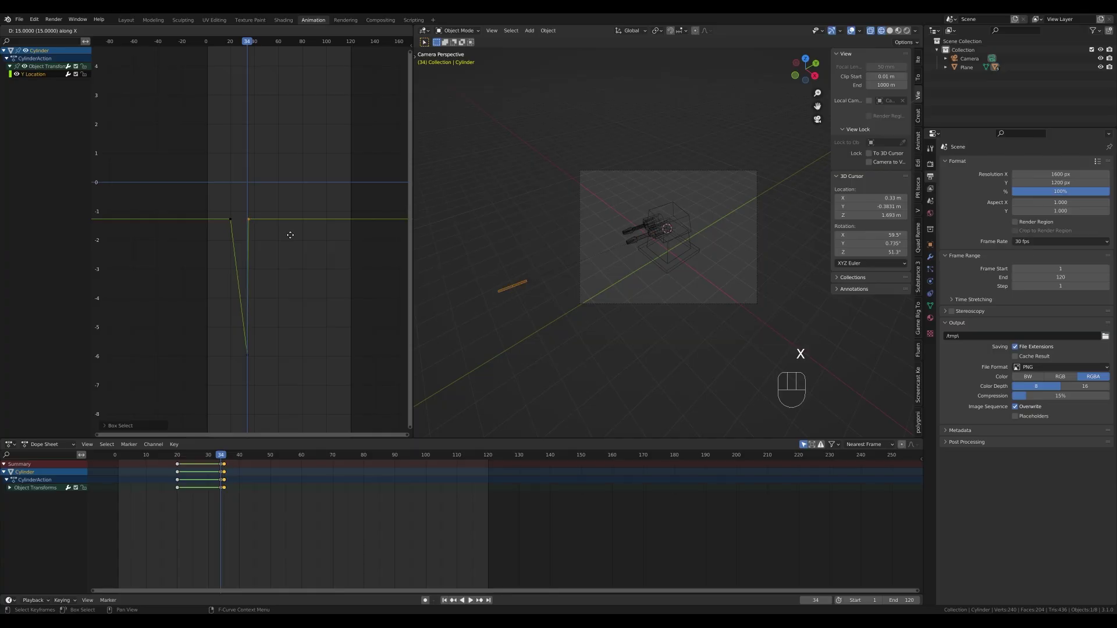
pyautogui.click(289, 239)
pyautogui.press('KP_0')
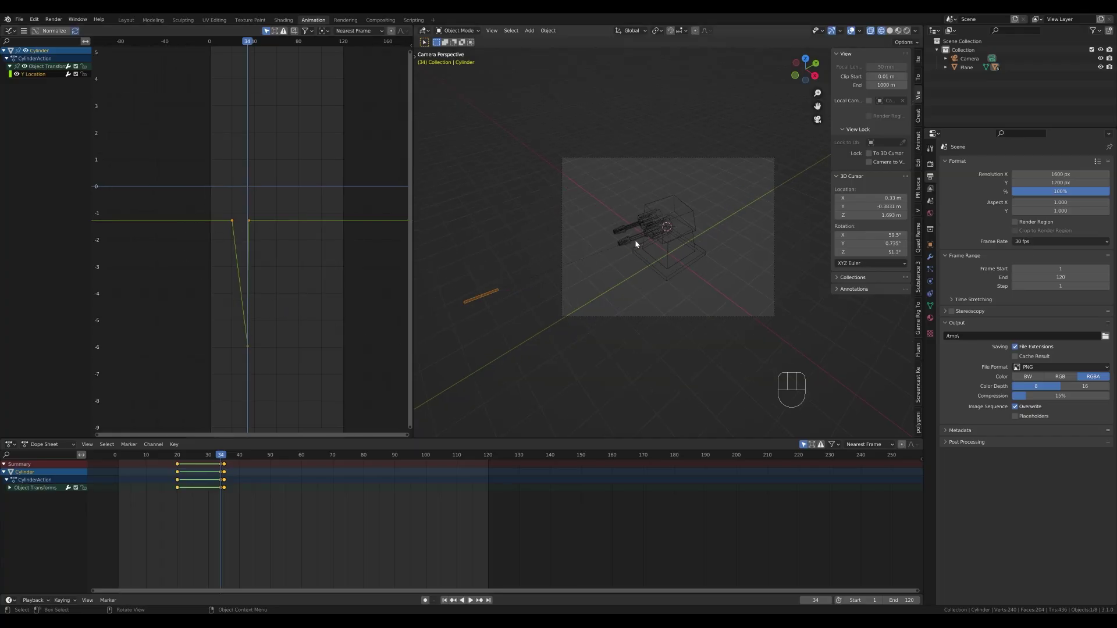
# Add the front gun to the selection to compare its recoil curve with the projectile's Y Location curve
pyautogui.press('shift')
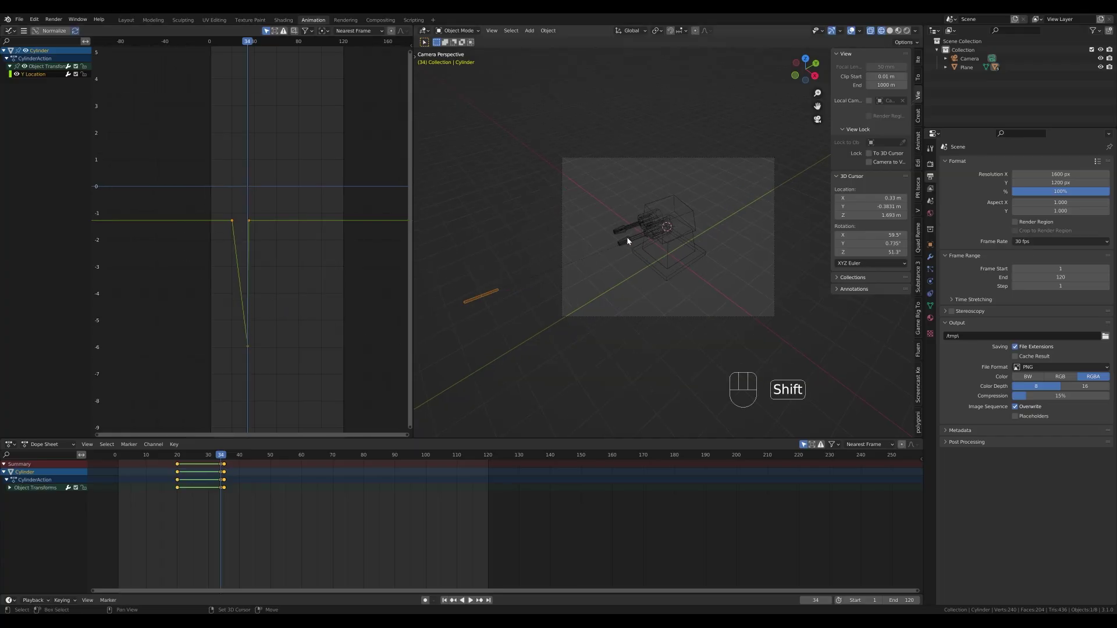
pyautogui.keyDown('shift'); pyautogui.click(628, 236); pyautogui.keyUp('shift')
pyautogui.scroll(2, 226, 180)
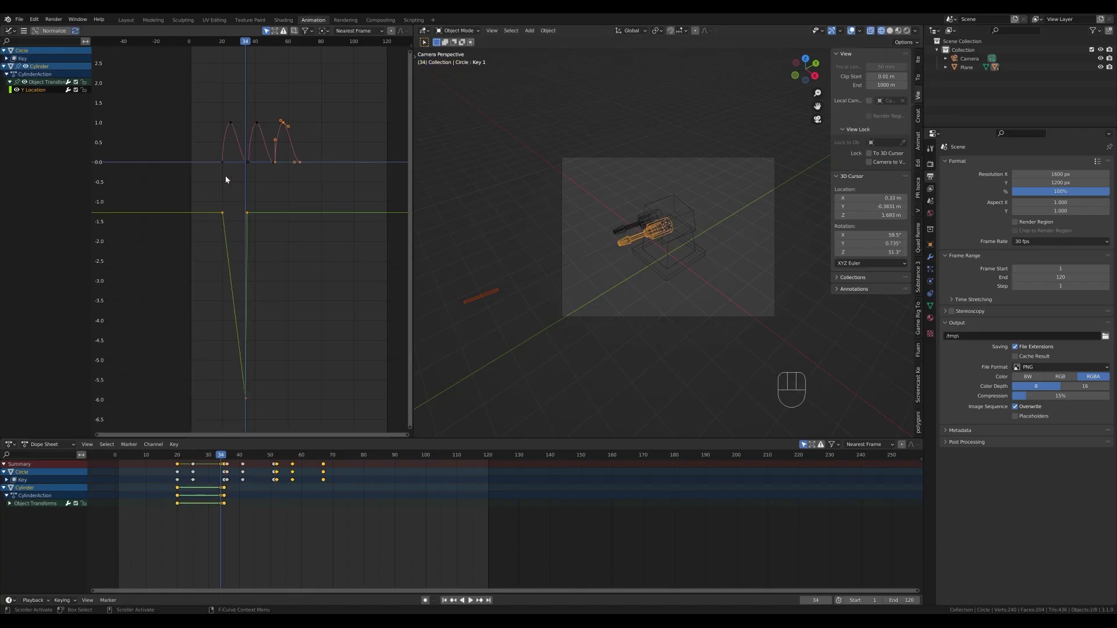
pyautogui.scroll(1, 226, 179)
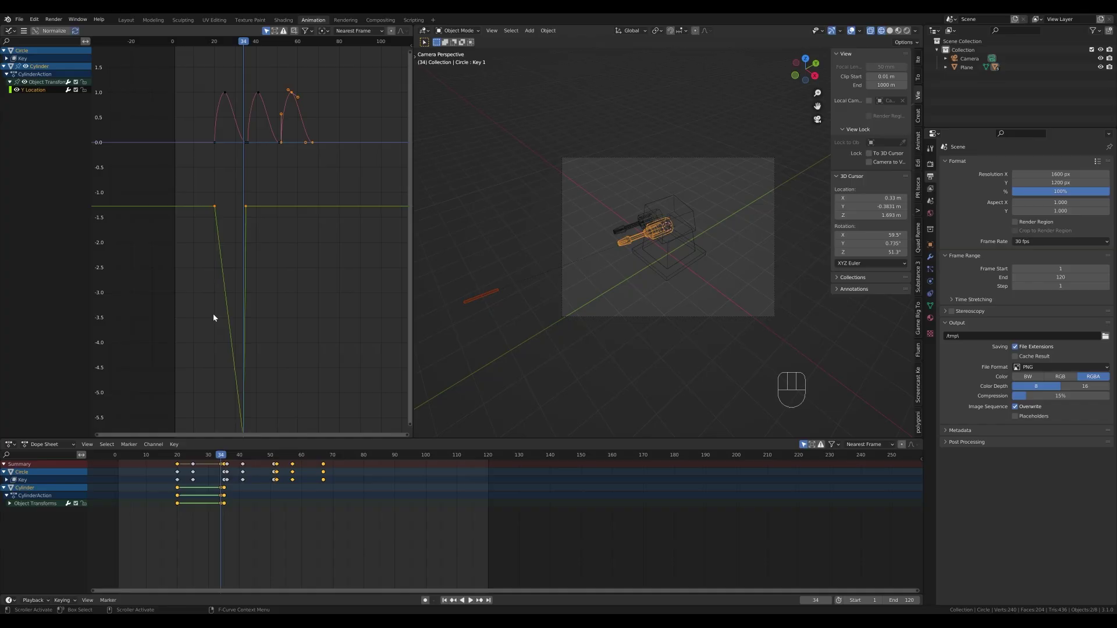
# Duplicate the projectile's three firing keys along the time axis so the copy starts at frame 36, matching the second recoil
pyautogui.moveTo(191, 177); pyautogui.dragTo(293, 466)
pyautogui.scroll(-1, 302, 277)
pyautogui.keyDown('shift'); pyautogui.scroll(2, 291, 268); pyautogui.keyUp('shift')
pyautogui.moveTo(192, 157); pyautogui.dragTo(298, 427)
pyautogui.keyDown('shift'); pyautogui.scroll(1, 286, 239); pyautogui.keyUp('shift')
pyautogui.scroll(1, 243, 231)
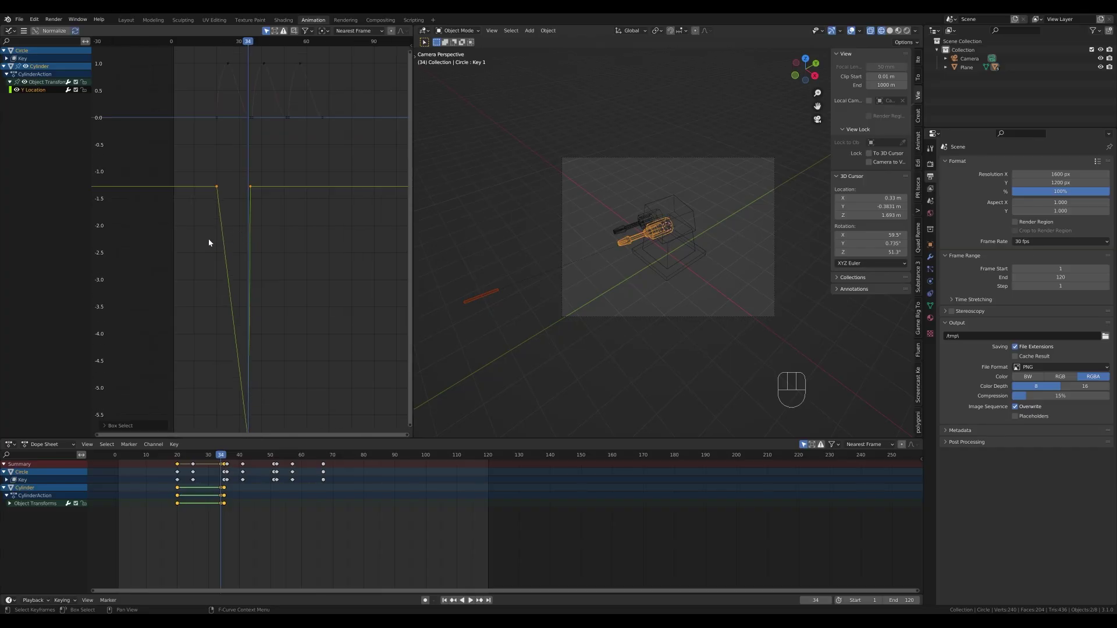
pyautogui.hotkey('shift', 'd')
pyautogui.press('x')
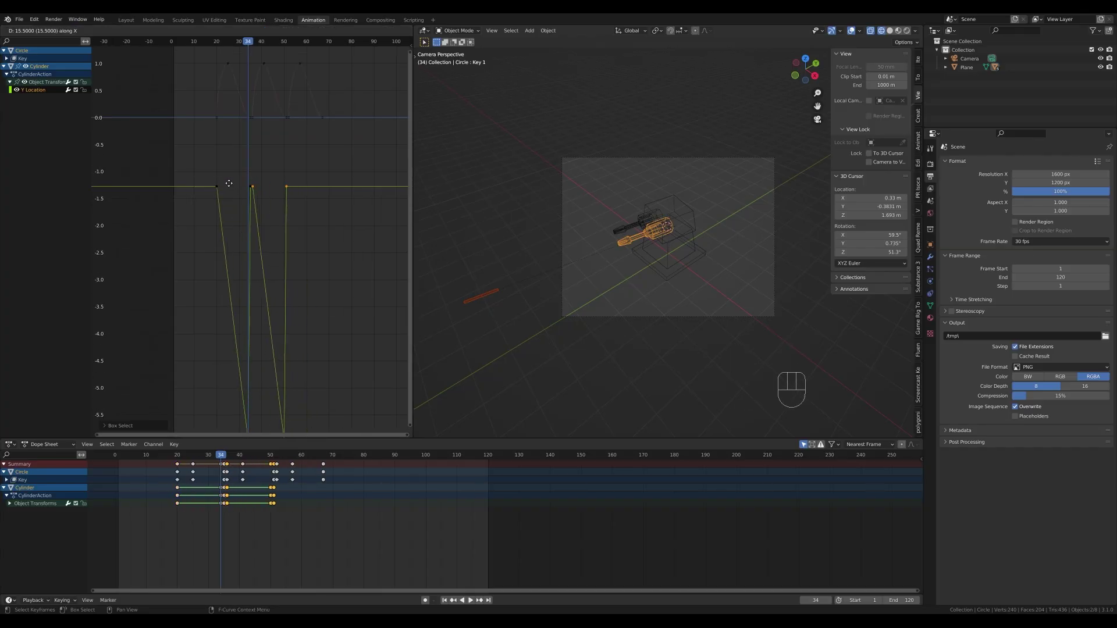
pyautogui.click(230, 186)
# Duplicate the firing keys again so the third shot starts at frame 52, and play back the animation
pyautogui.hotkey('shift', 'd')
pyautogui.press('x')
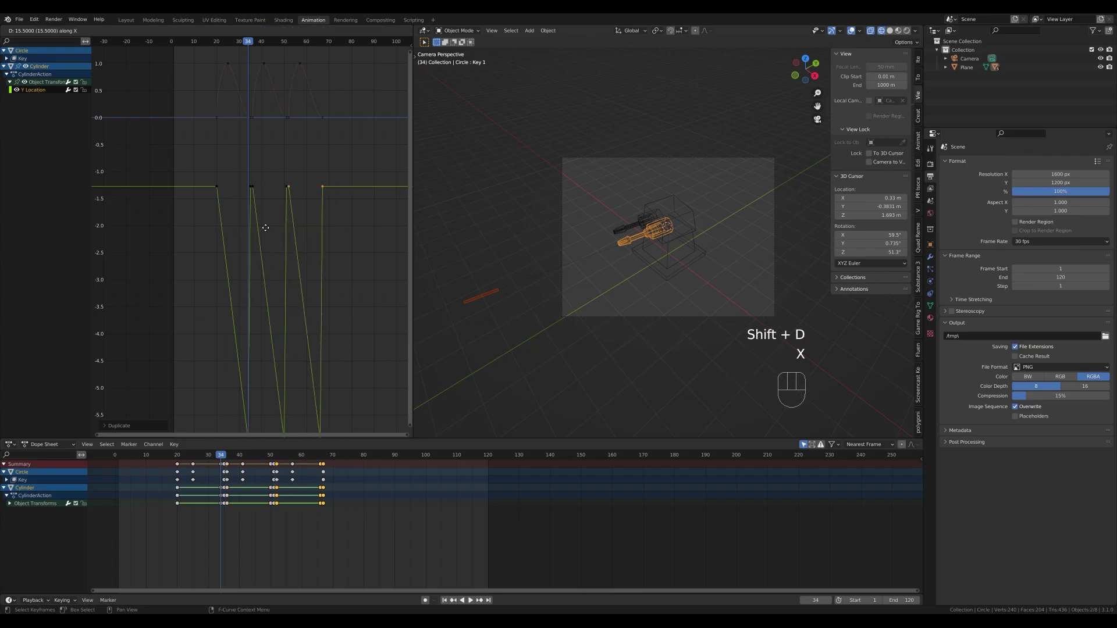
pyautogui.click(267, 224)
pyautogui.scroll(-2, 281, 121)
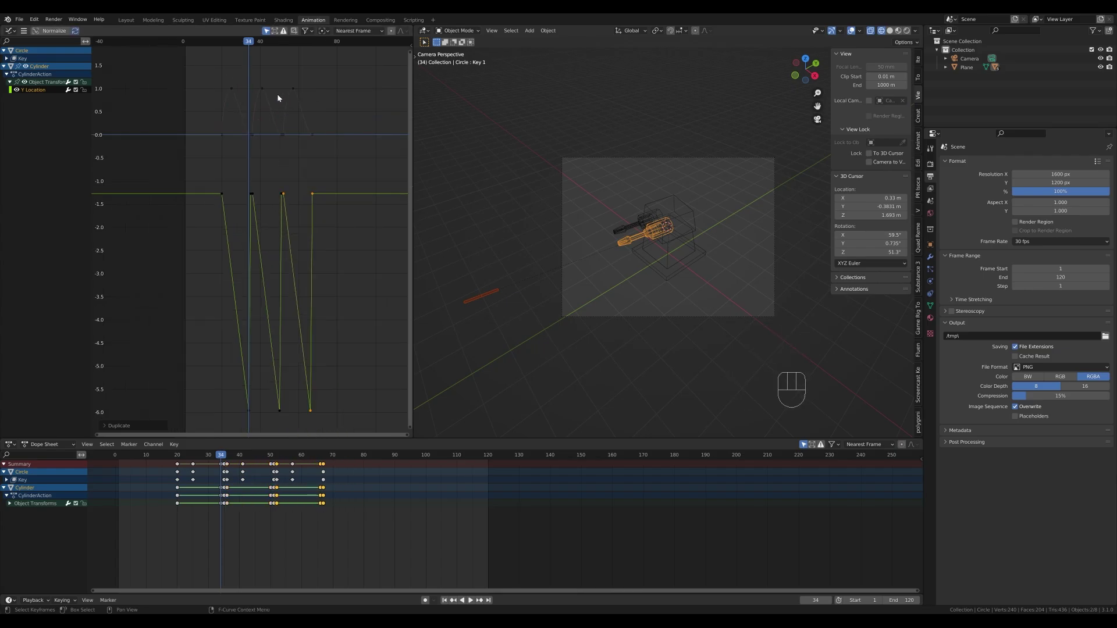
pyautogui.press('space')
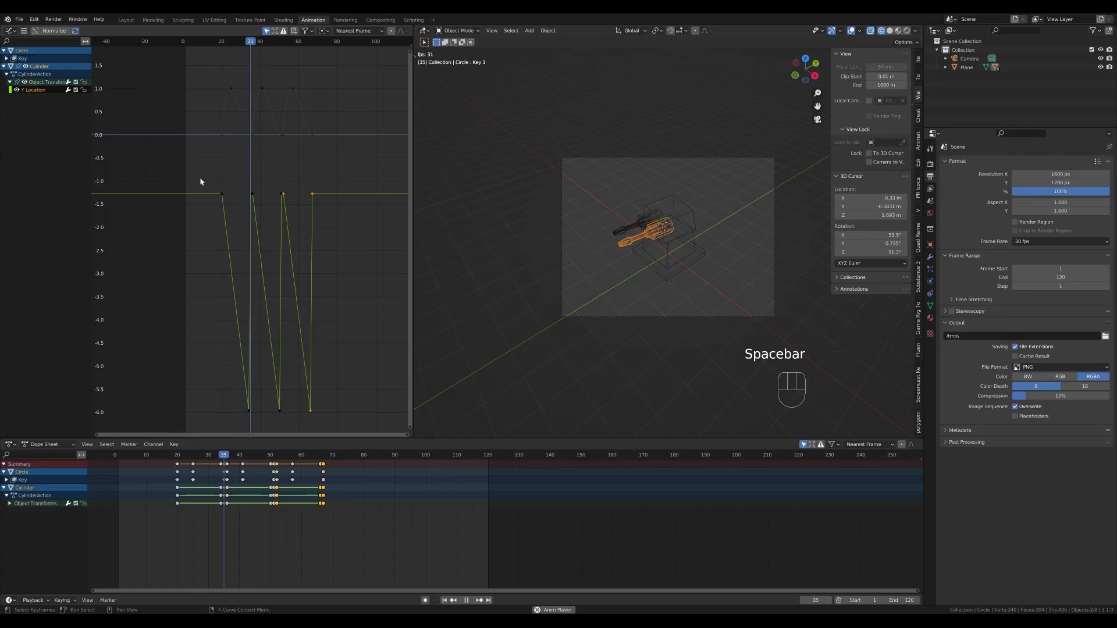
pyautogui.press('space')
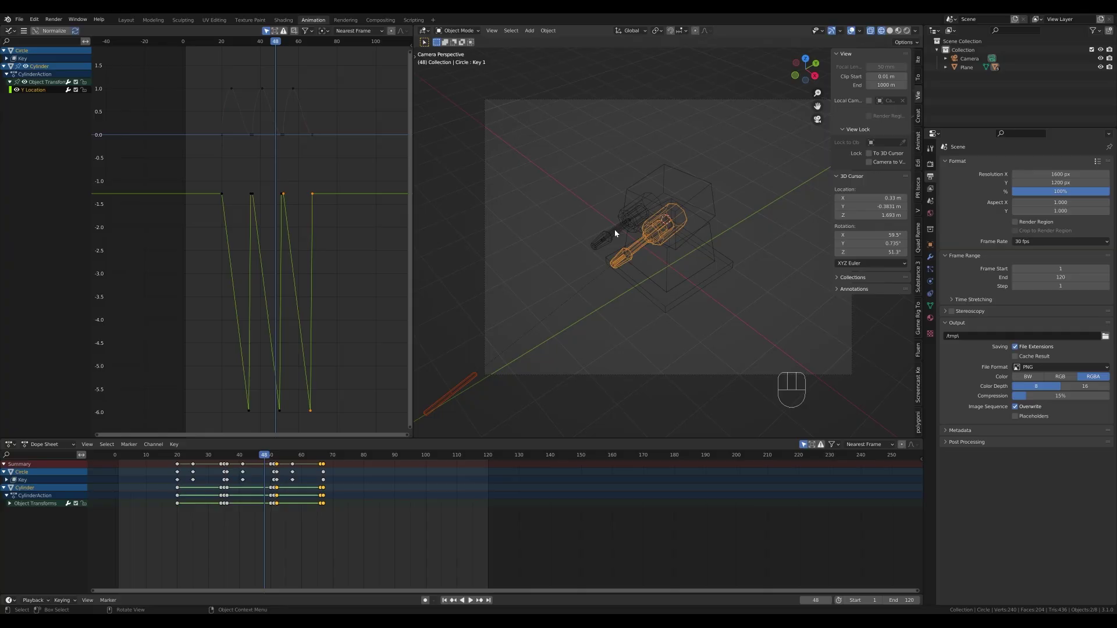
# Link the original projectile's animation data to the second projectile cylinder in the other gun
pyautogui.click(614, 229)
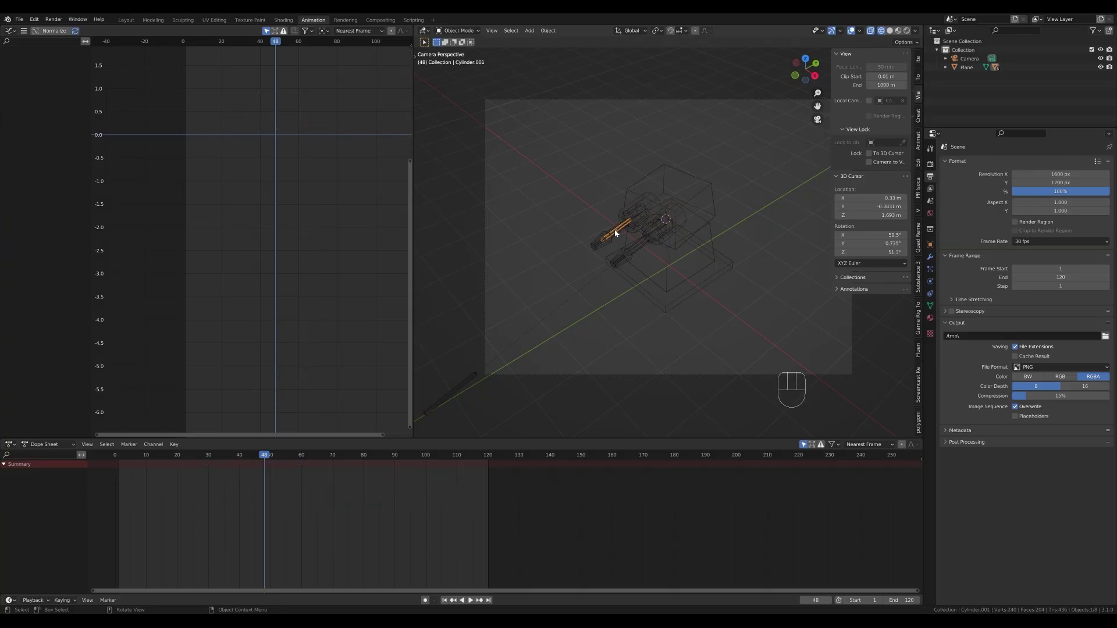
pyautogui.keyDown('shift'); pyautogui.click(463, 382); pyautogui.keyUp('shift')
pyautogui.hotkey('ctrl', 'l')
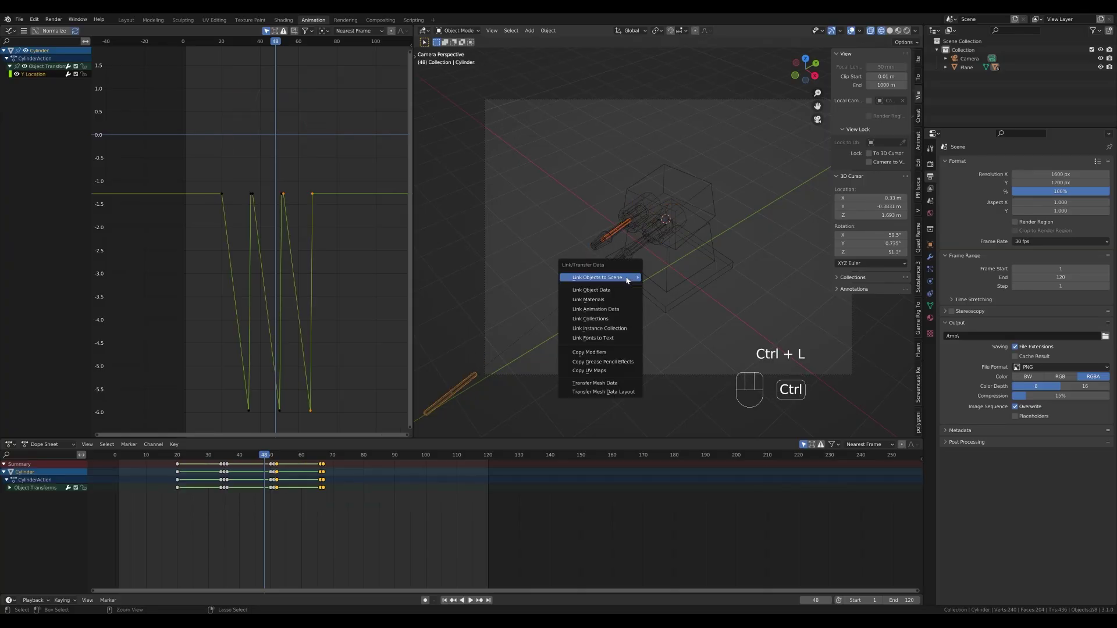
pyautogui.click(606, 310)
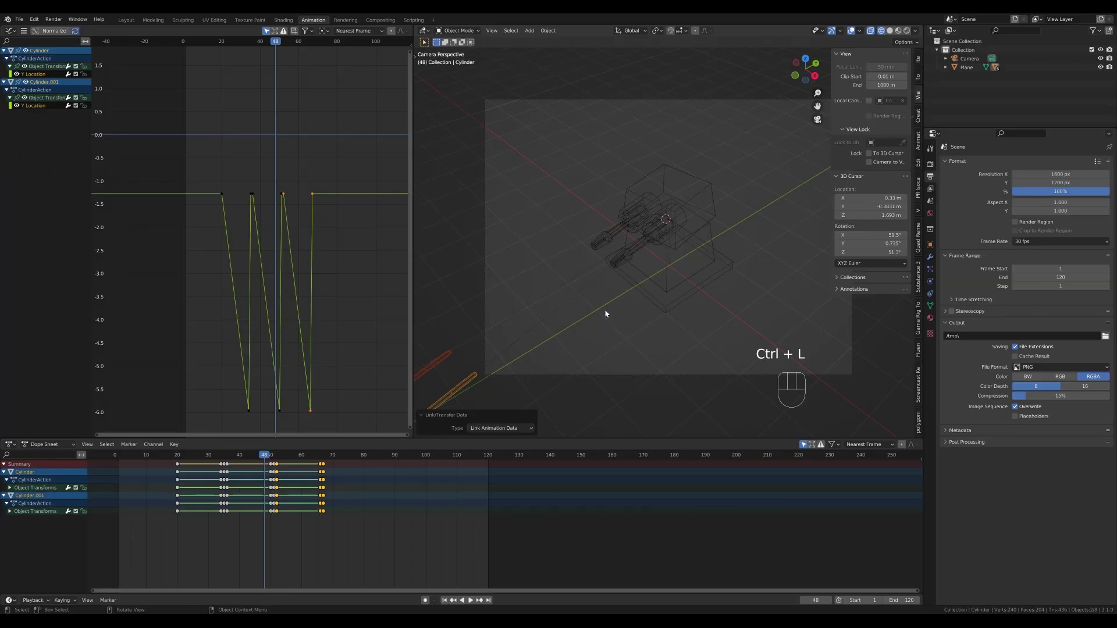
# Stop playback at frame 20 and make the second projectile's object animation single-user, independent of the first projectile
pyautogui.press('space')
pyautogui.moveTo(239, 455); pyautogui.dragTo(177, 454)
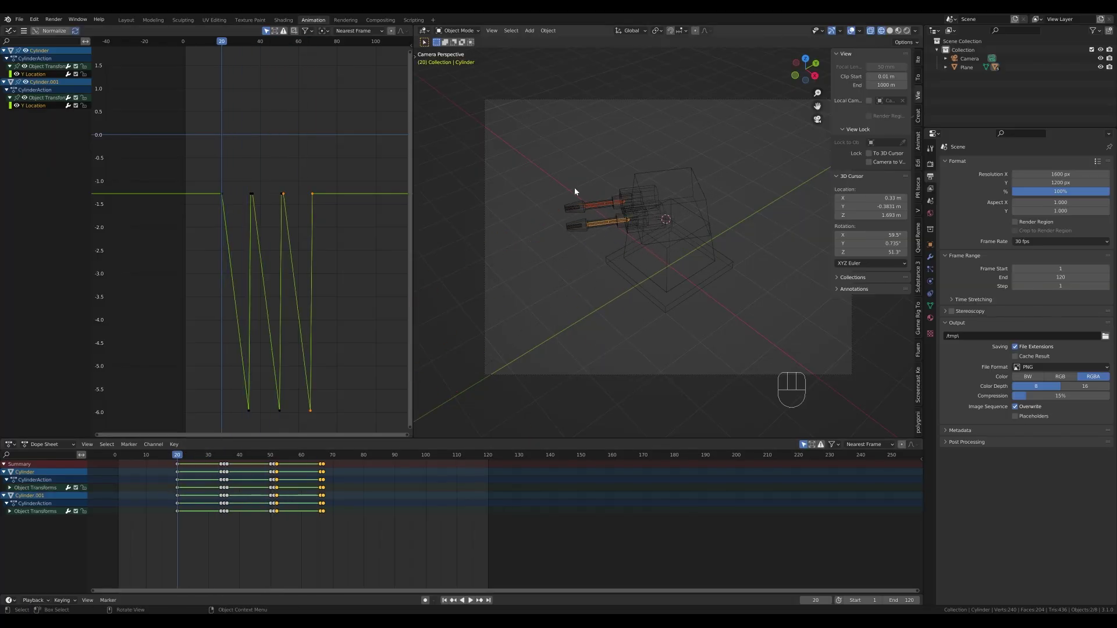
pyautogui.click(602, 207)
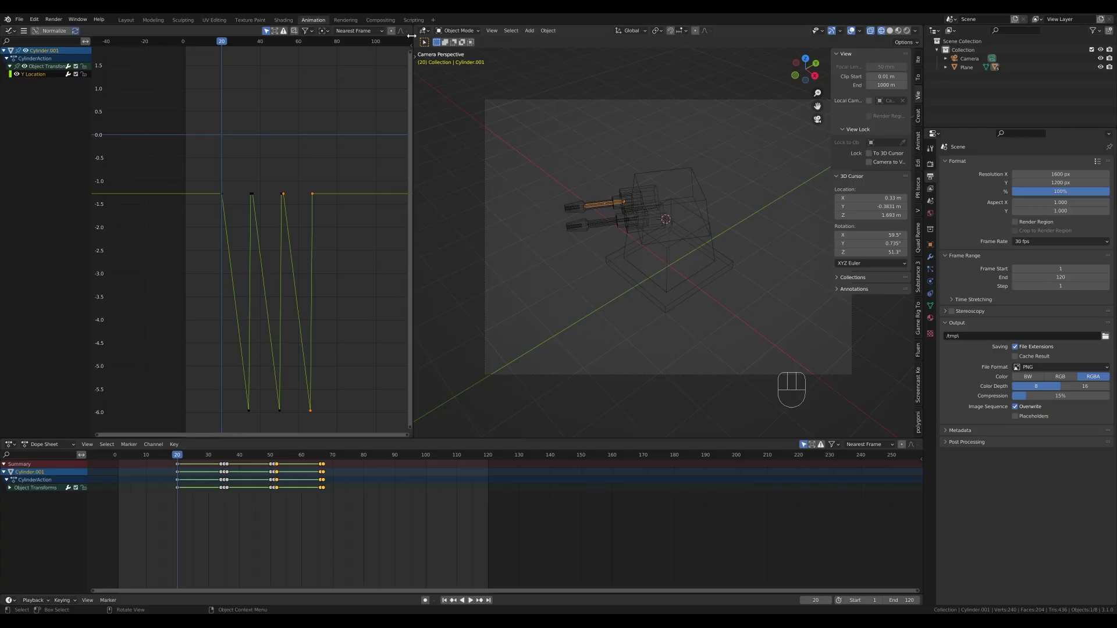
pyautogui.click(548, 30)
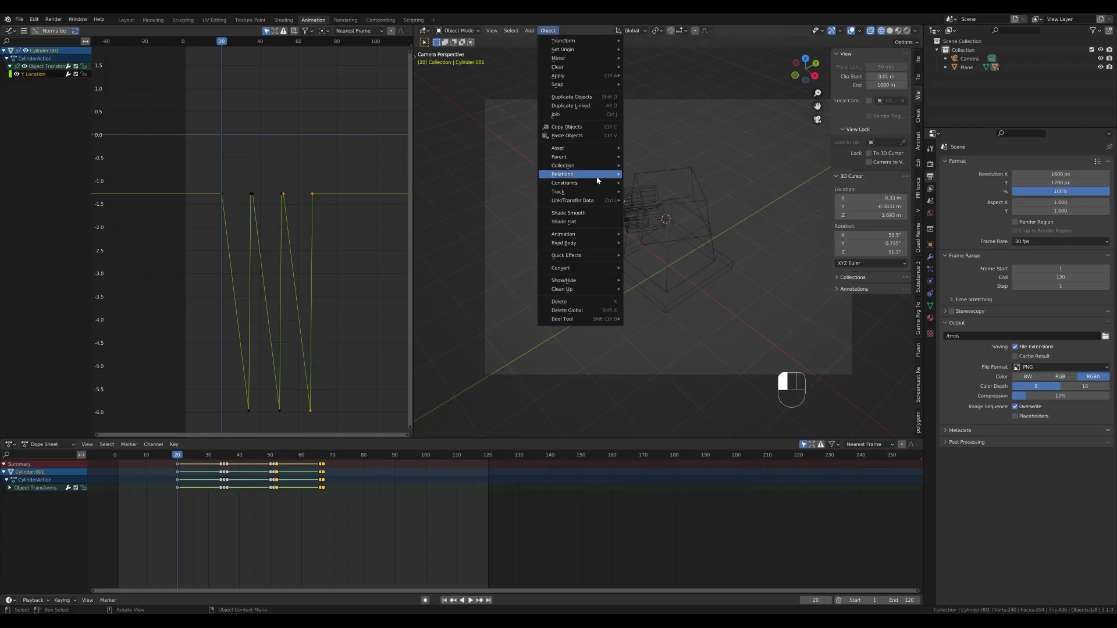
pyautogui.moveTo(600, 174)
pyautogui.moveTo(653, 212)
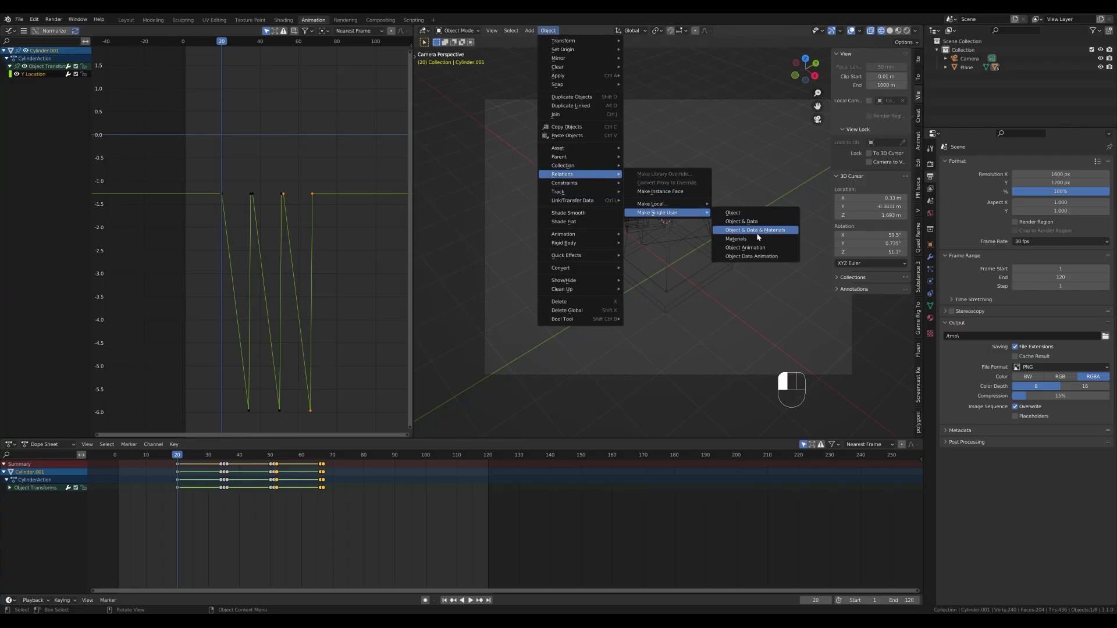
pyautogui.click(751, 249)
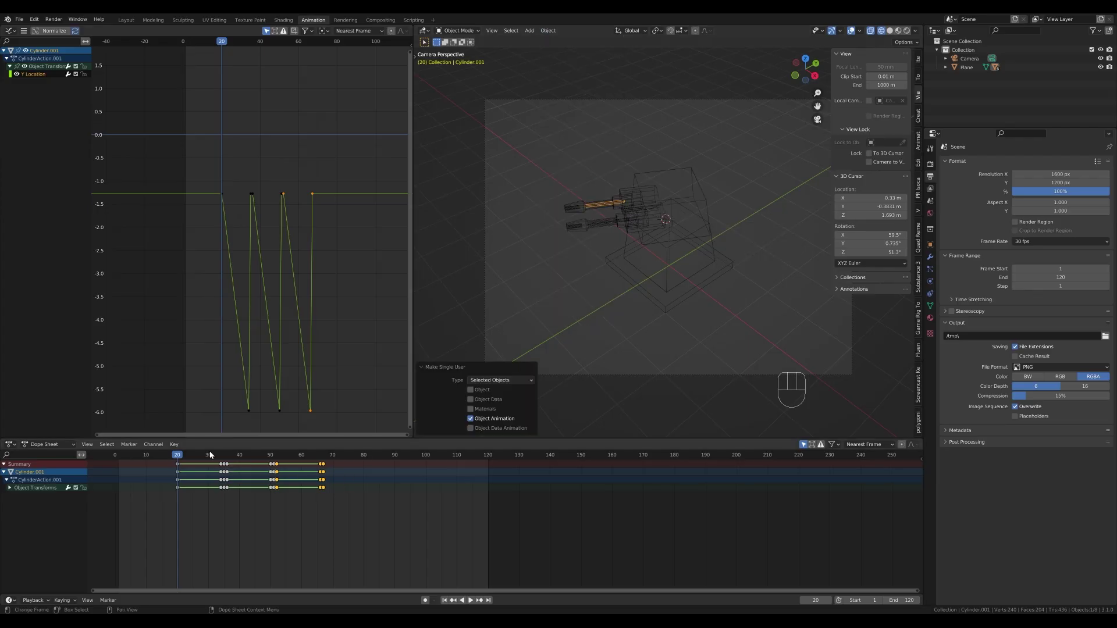
# Shift all of the second projectile's keys 5 frames forward so its first shot starts at frame 25, and scrub through the shots
pyautogui.press('a')
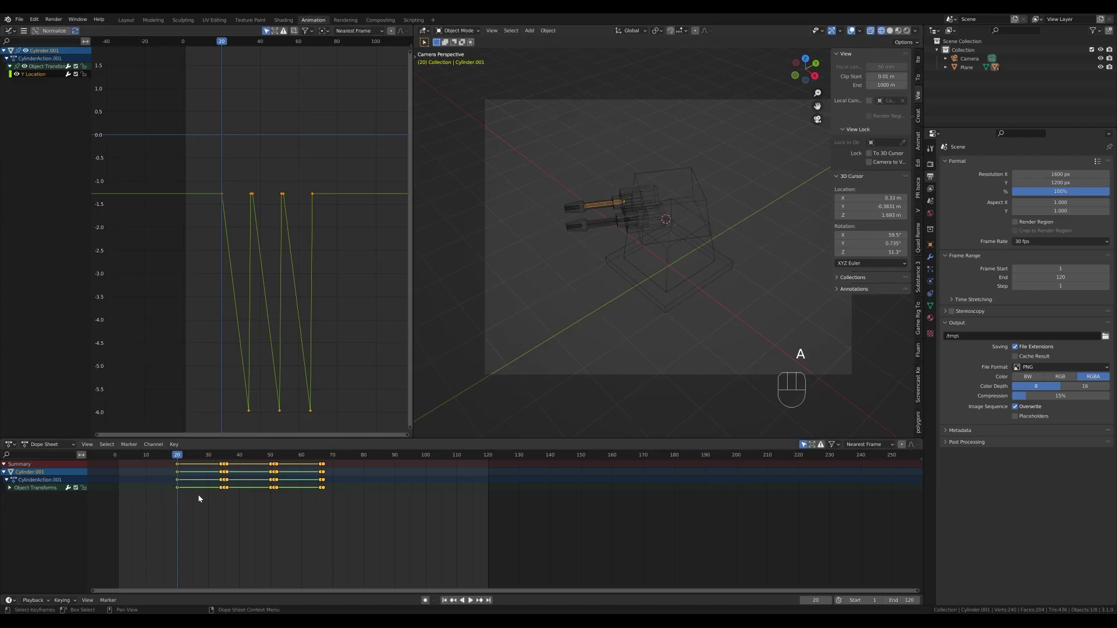
pyautogui.press('g')
pyautogui.press('x')
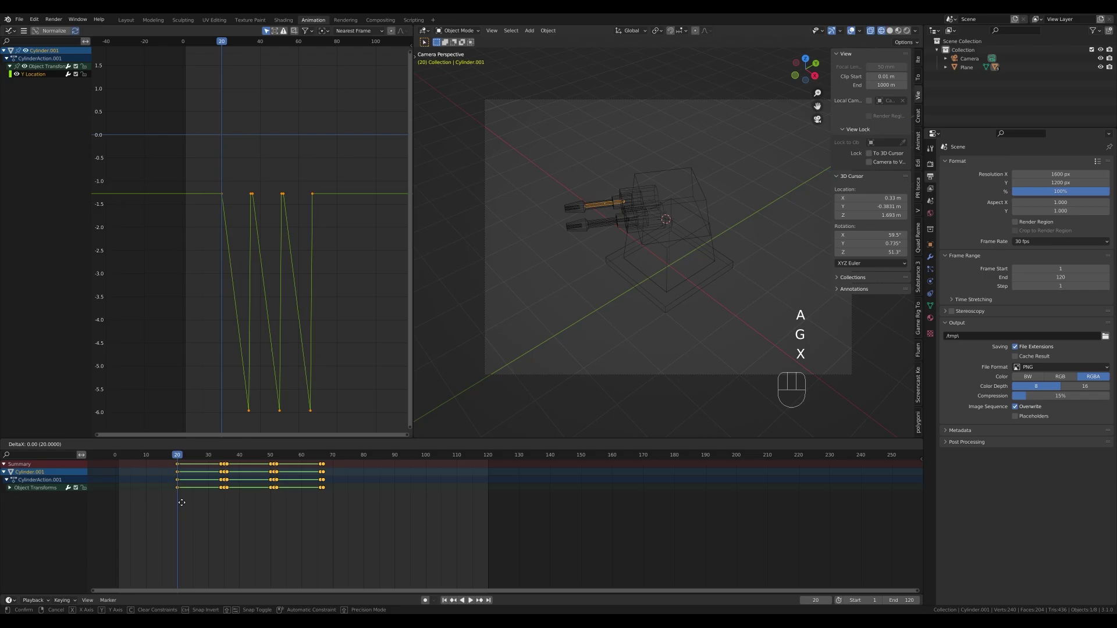
pyautogui.click(197, 503)
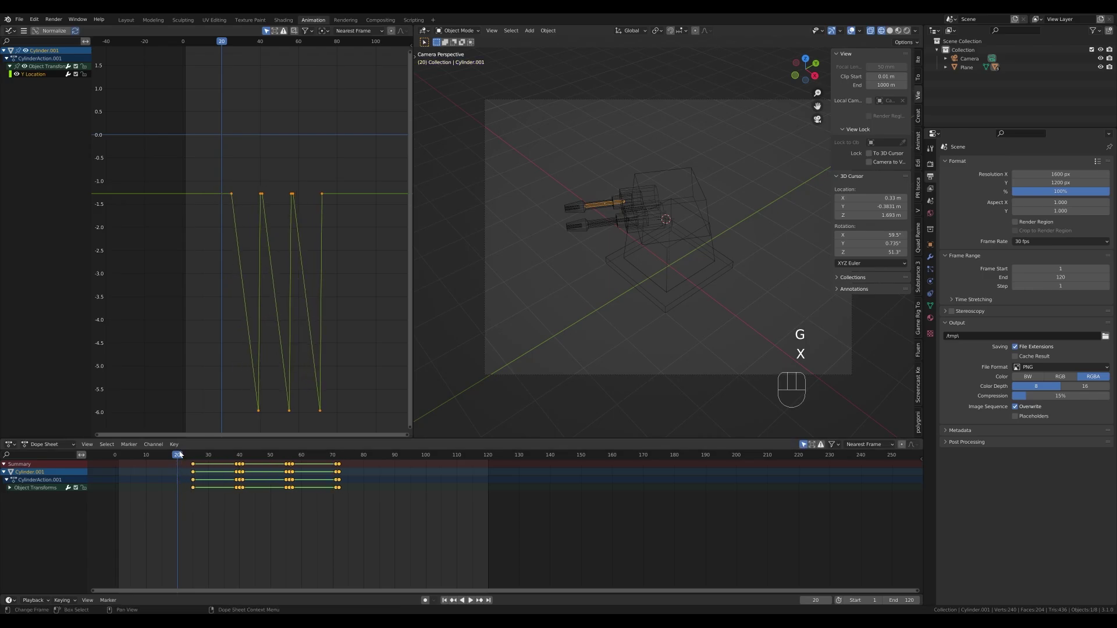
pyautogui.moveTo(180, 456); pyautogui.dragTo(324, 456)
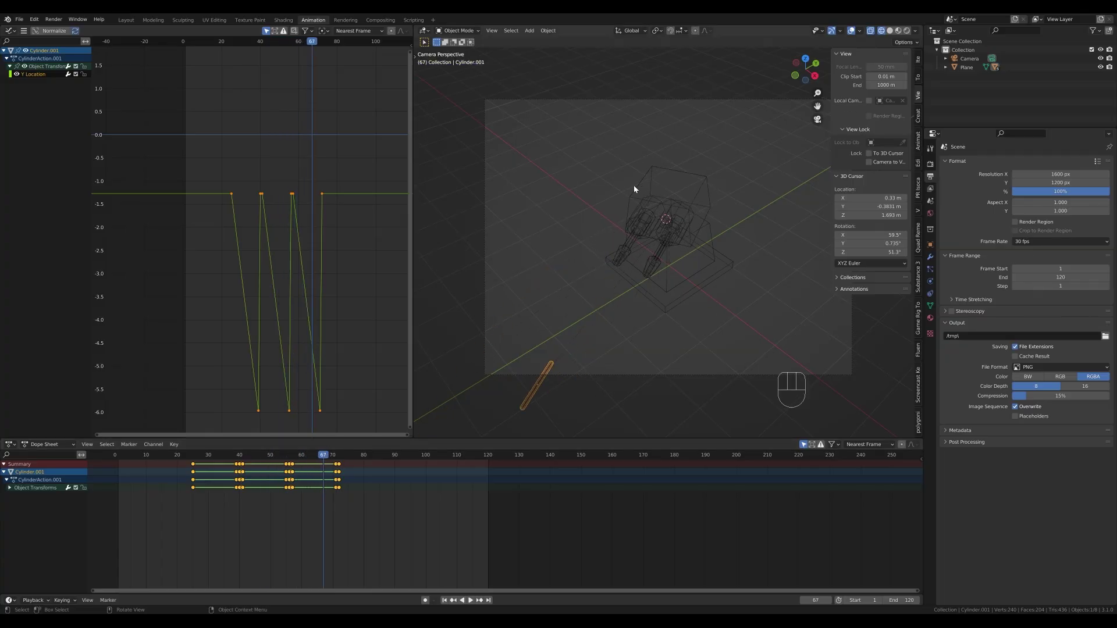
# Keyframe the camera at frame 1 and duplicate that key to frame 120
pyautogui.scroll(-1, 689, 242)
pyautogui.keyDown('shift'); pyautogui.moveTo(689, 242); pyautogui.dragTo(673, 216, button='middle'); pyautogui.keyUp('shift')
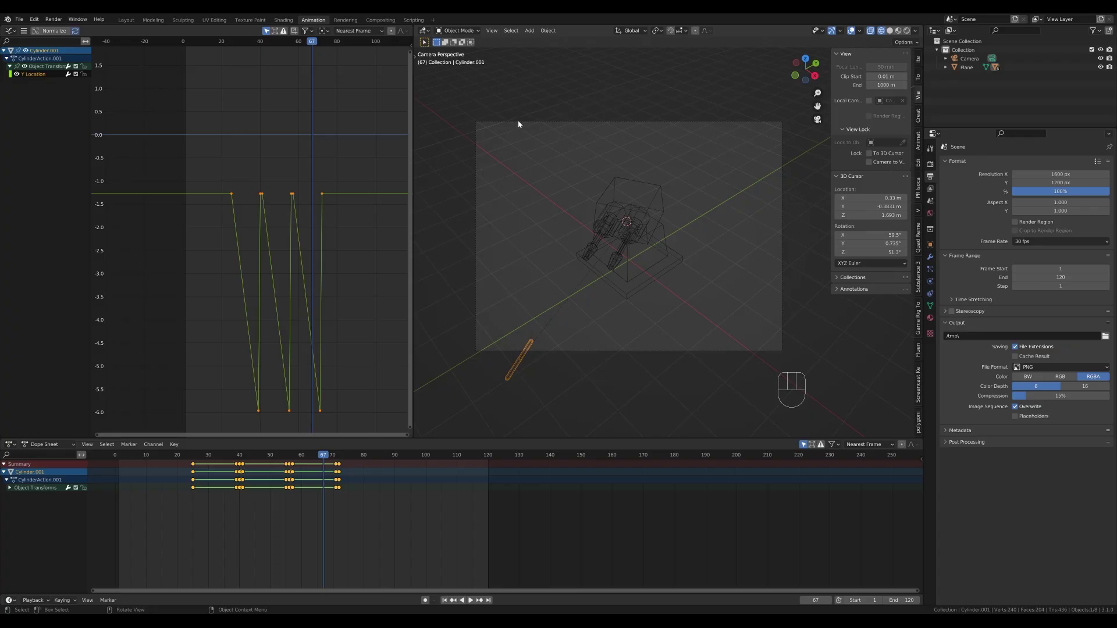
pyautogui.click(494, 122)
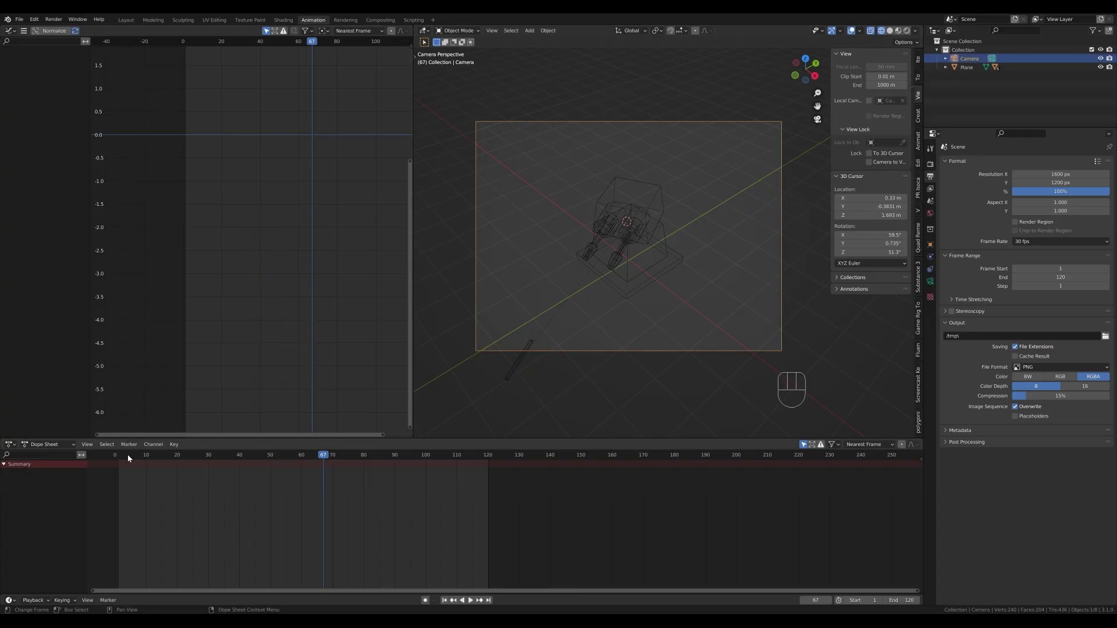
pyautogui.moveTo(128, 455); pyautogui.dragTo(118, 458)
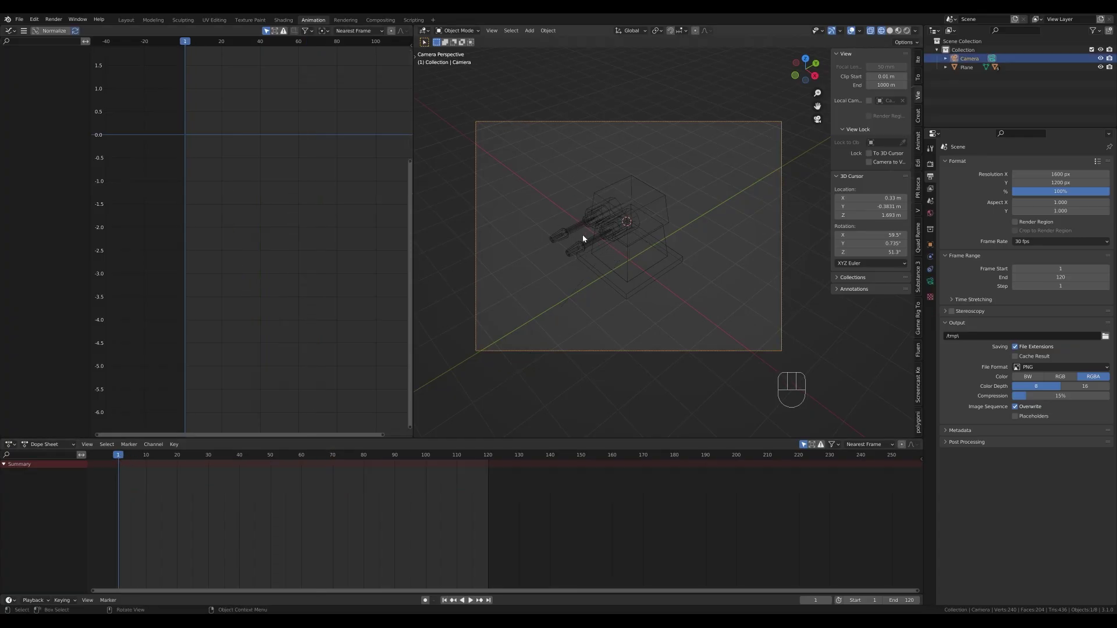
pyautogui.press('i')
pyautogui.click(540, 228)
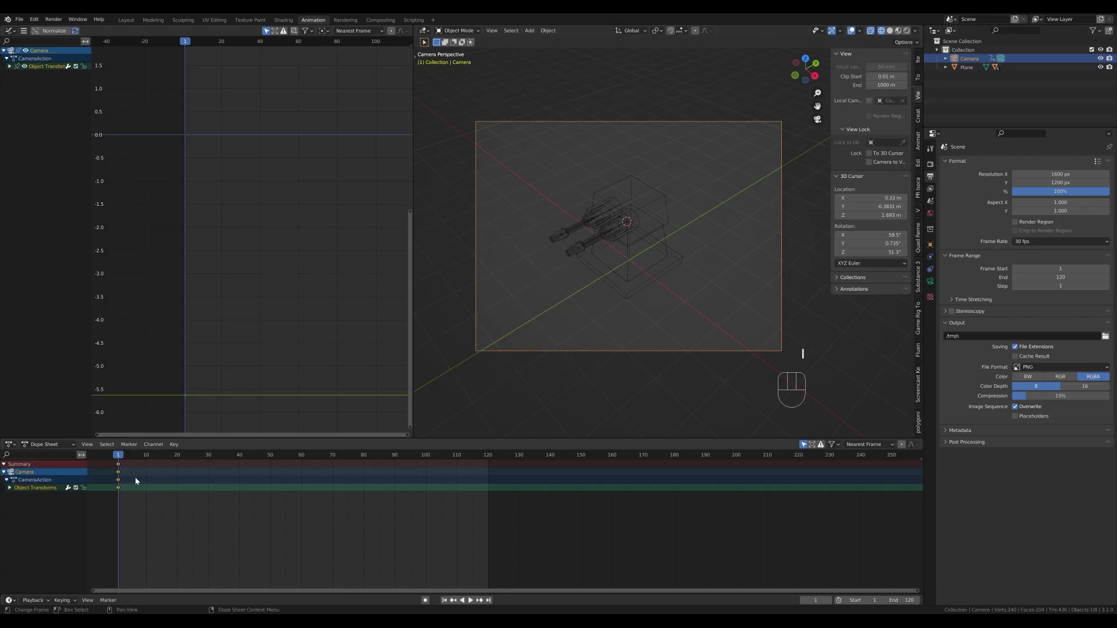
pyautogui.hotkey('shift', 'd')
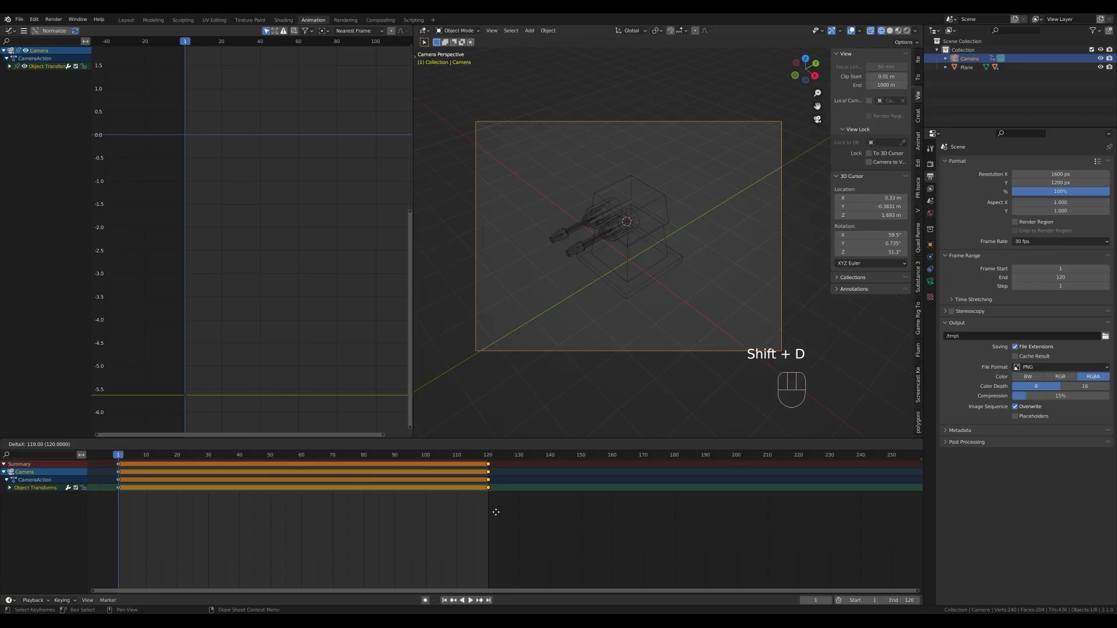
pyautogui.click(493, 511)
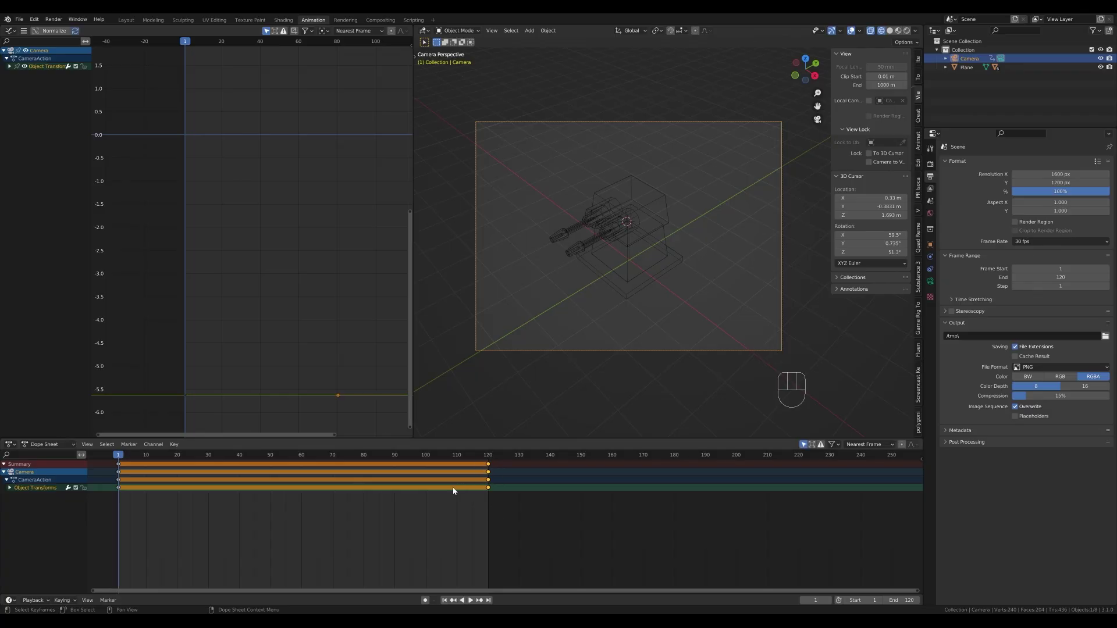
# Enable auto keying and shift the camera slightly at frame 20 to key the first shake movement
pyautogui.moveTo(148, 458); pyautogui.dragTo(179, 461)
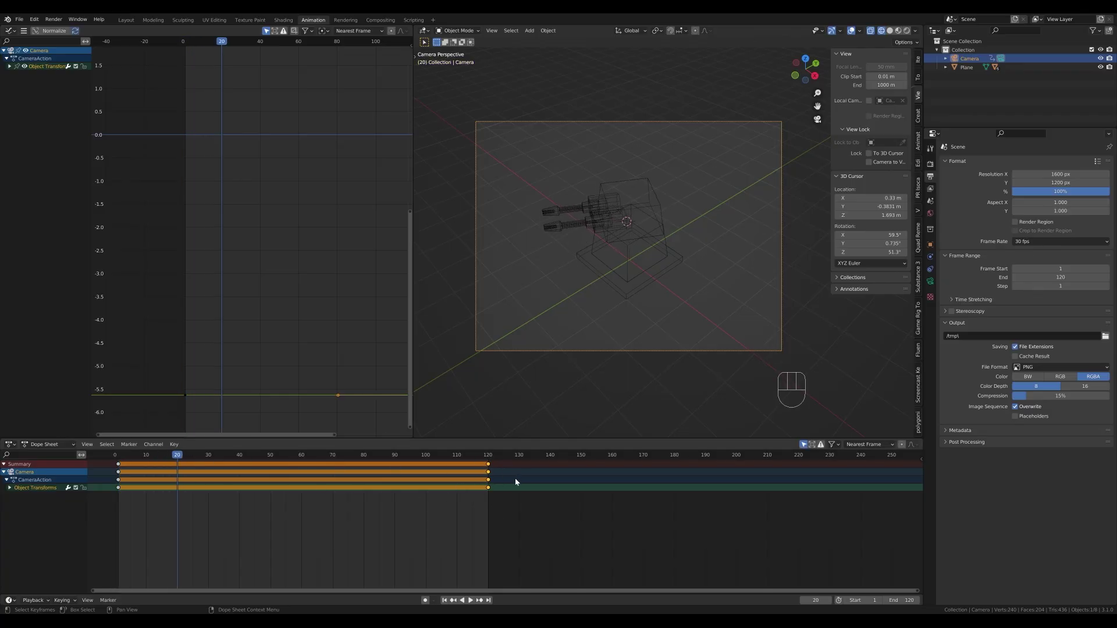
pyautogui.click(426, 601)
pyautogui.scroll(3, 662, 219)
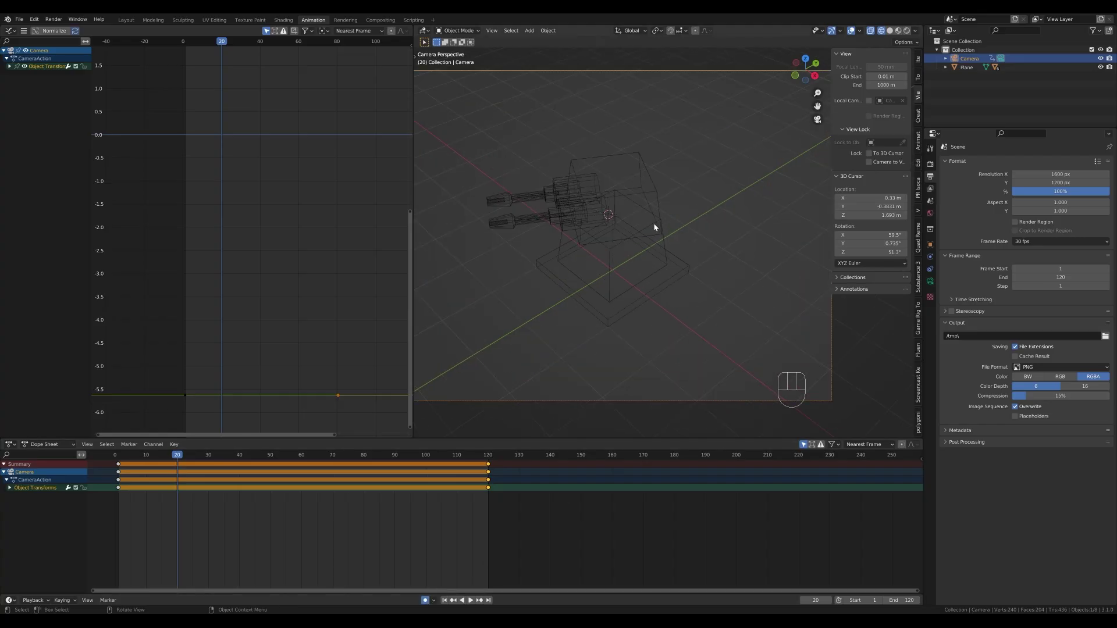
pyautogui.press('g')
pyautogui.click(627, 246)
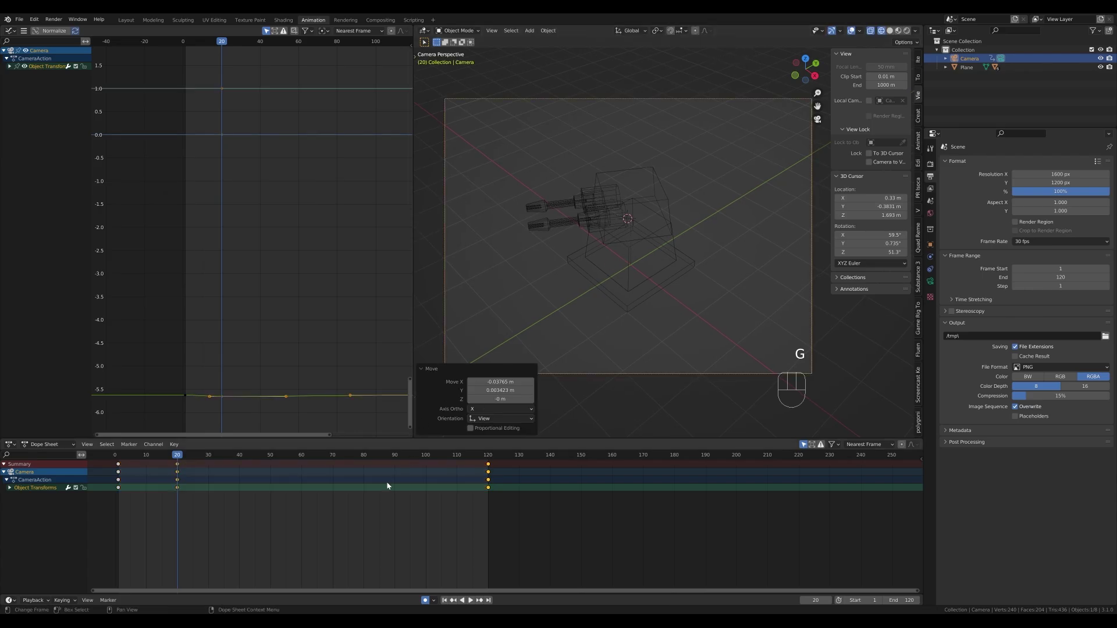
# Key further slight camera shifts at frames 40 and 60
pyautogui.moveTo(177, 455); pyautogui.dragTo(241, 459)
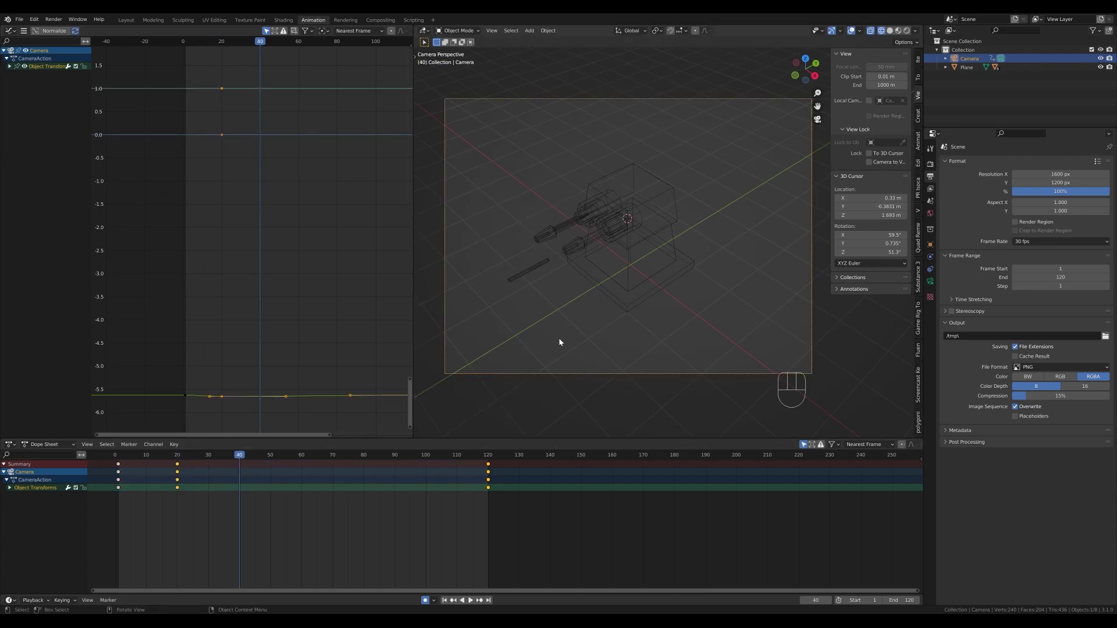
pyautogui.press('g')
pyautogui.click(682, 238)
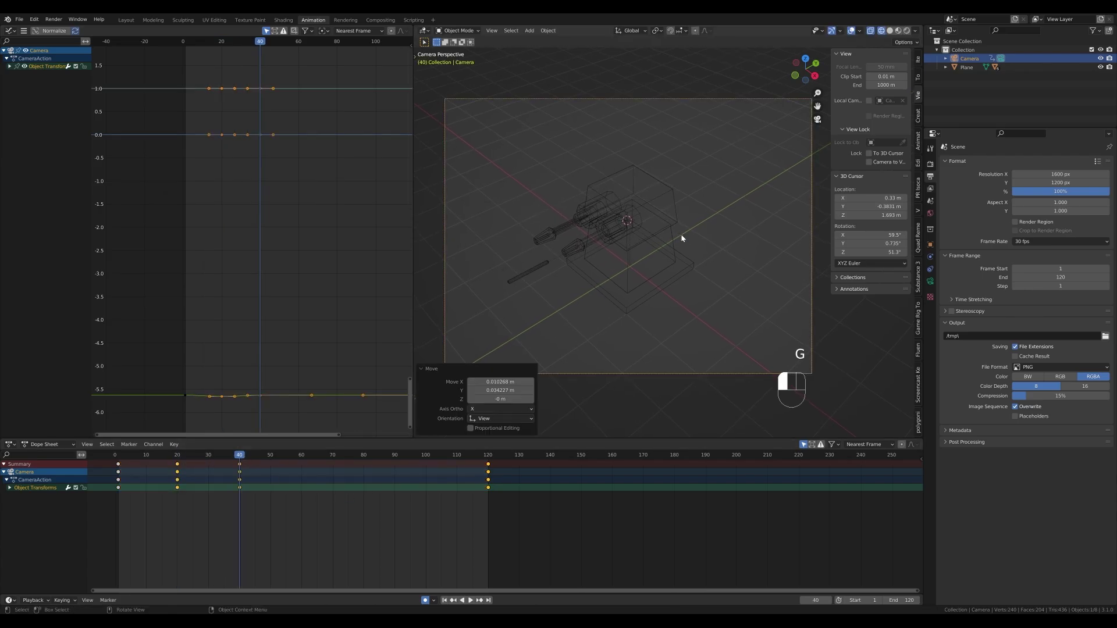
pyautogui.click(301, 454)
pyautogui.press('g')
pyautogui.click(777, 256)
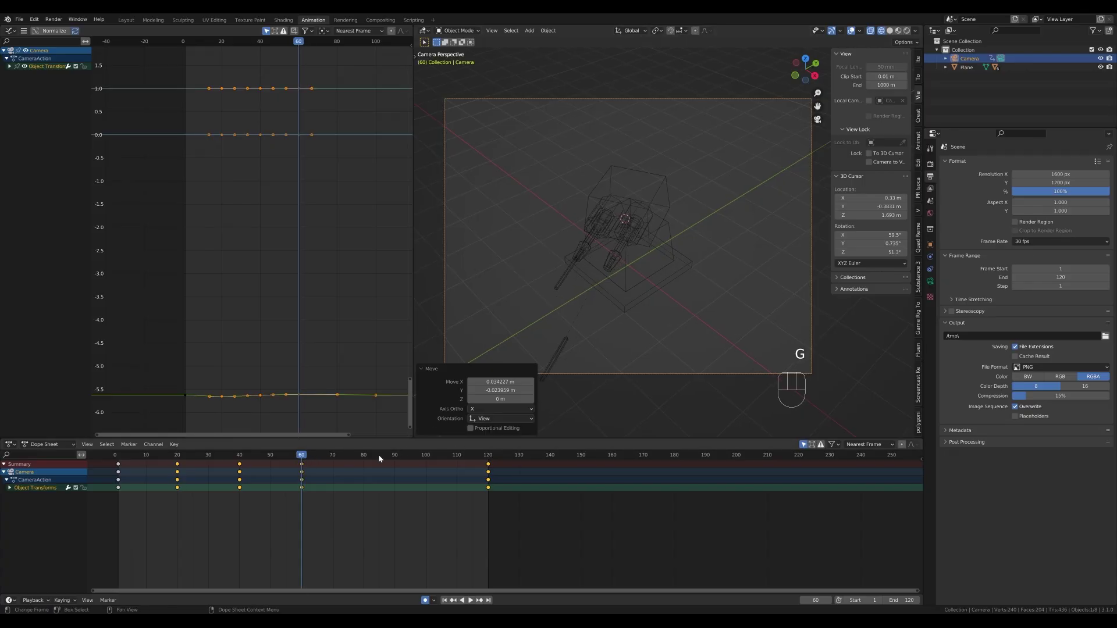
# Key slight camera shifts at frames 80 and 100, and turn off auto keying before playing back the camera shake
pyautogui.moveTo(302, 457); pyautogui.dragTo(426, 457)
pyautogui.press('g')
pyautogui.click(720, 265)
pyautogui.press('g')
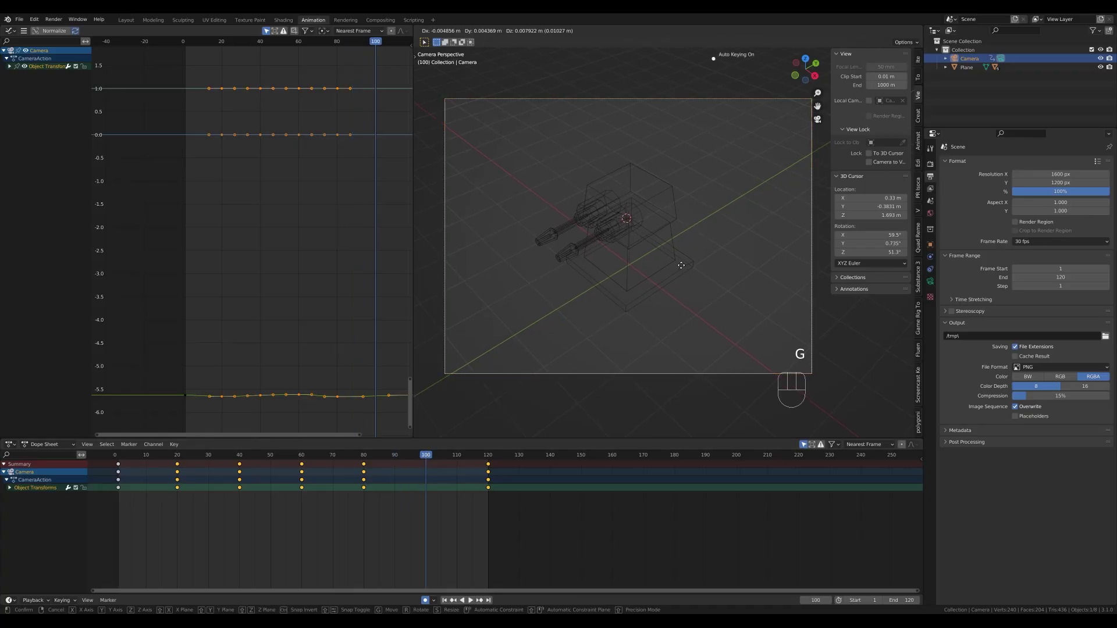
pyautogui.click(682, 268)
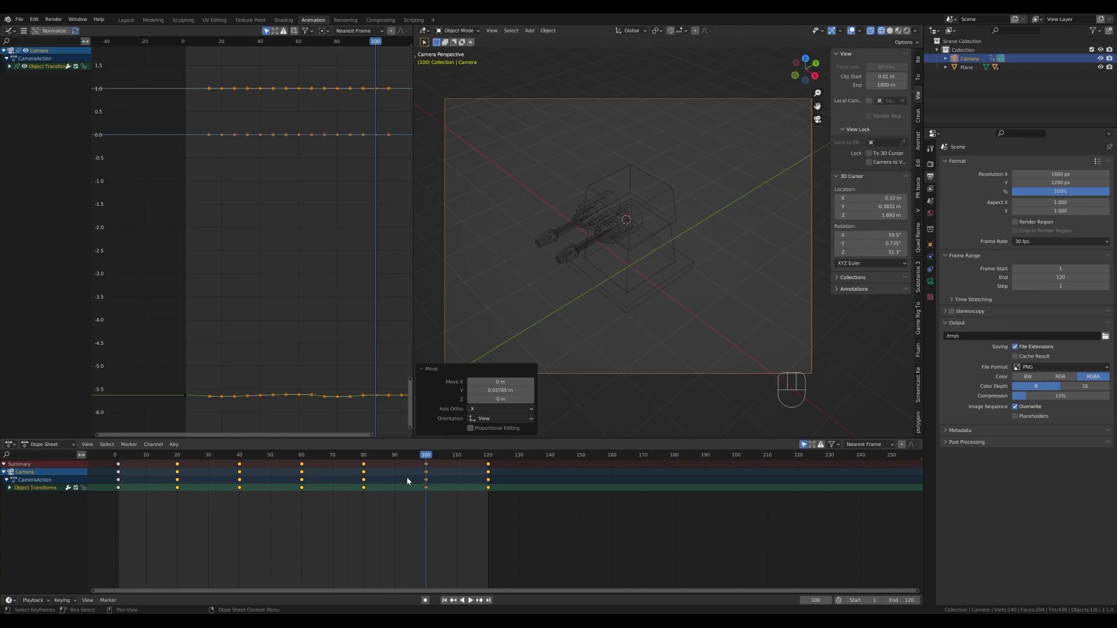
pyautogui.press('space')
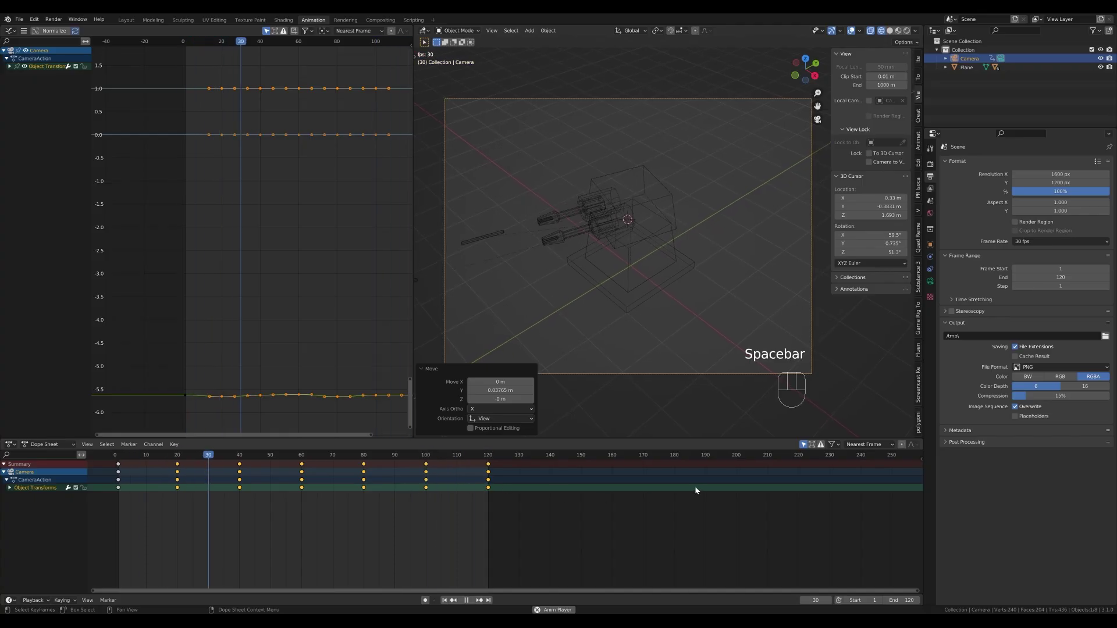
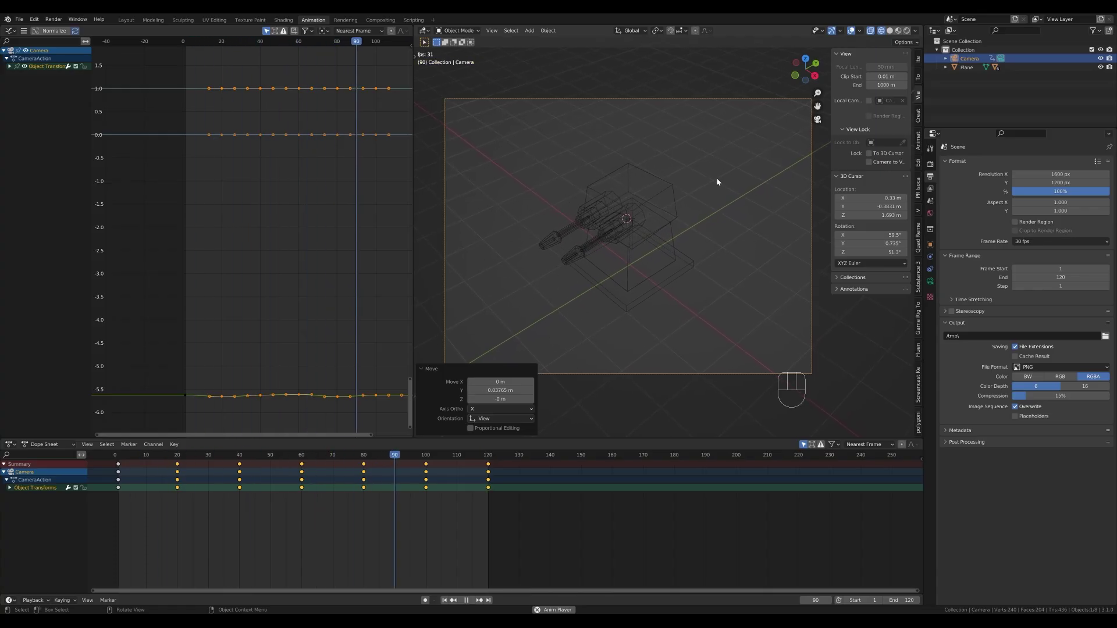
pyautogui.press('space')
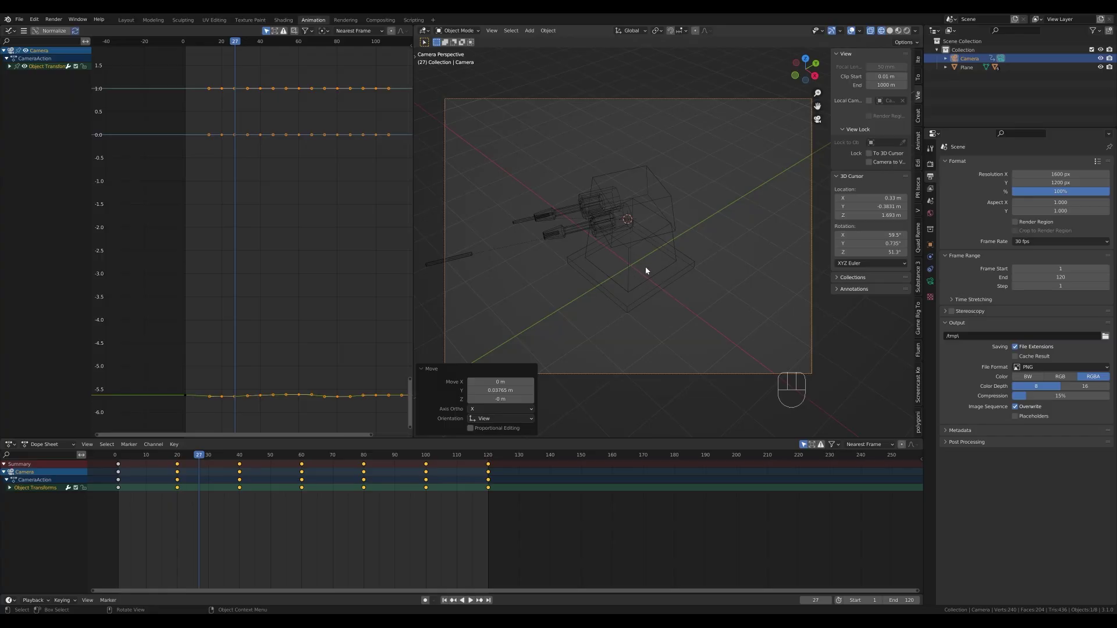
# Switch to the Layout workspace and show the camera view in Material Preview shading
pyautogui.click(127, 20)
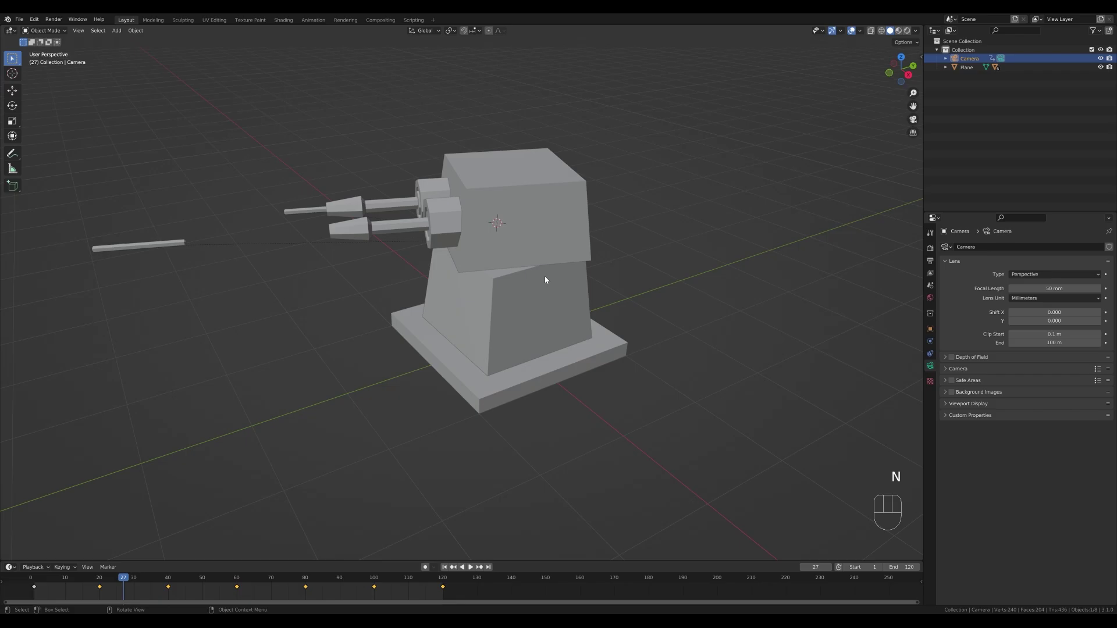
pyautogui.press('KP_0')
pyautogui.scroll(1, 479, 282)
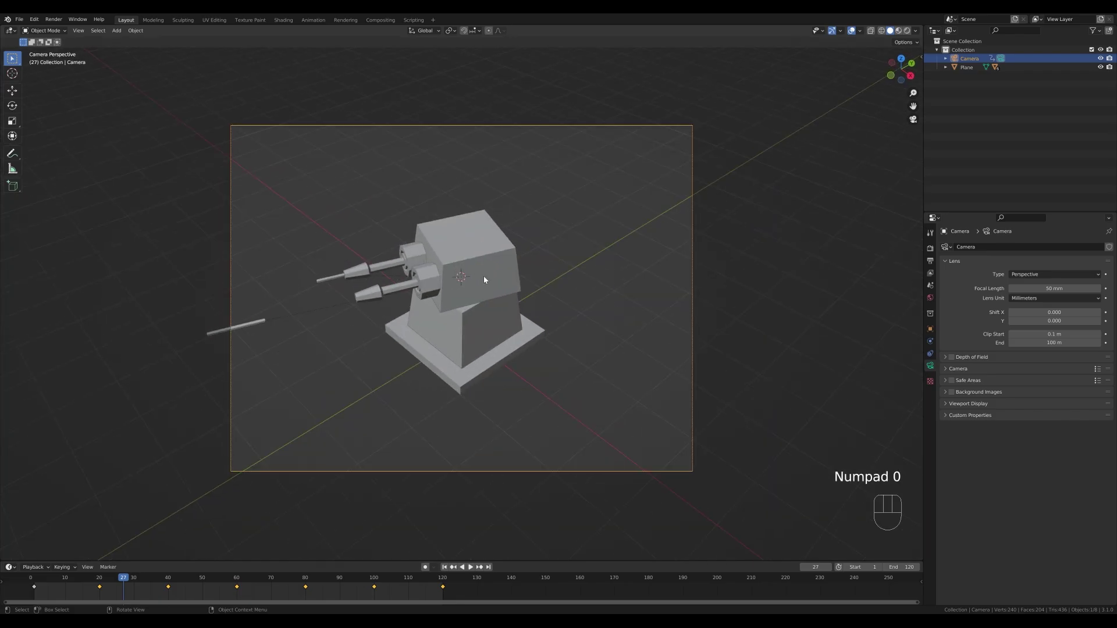
pyautogui.press('z')
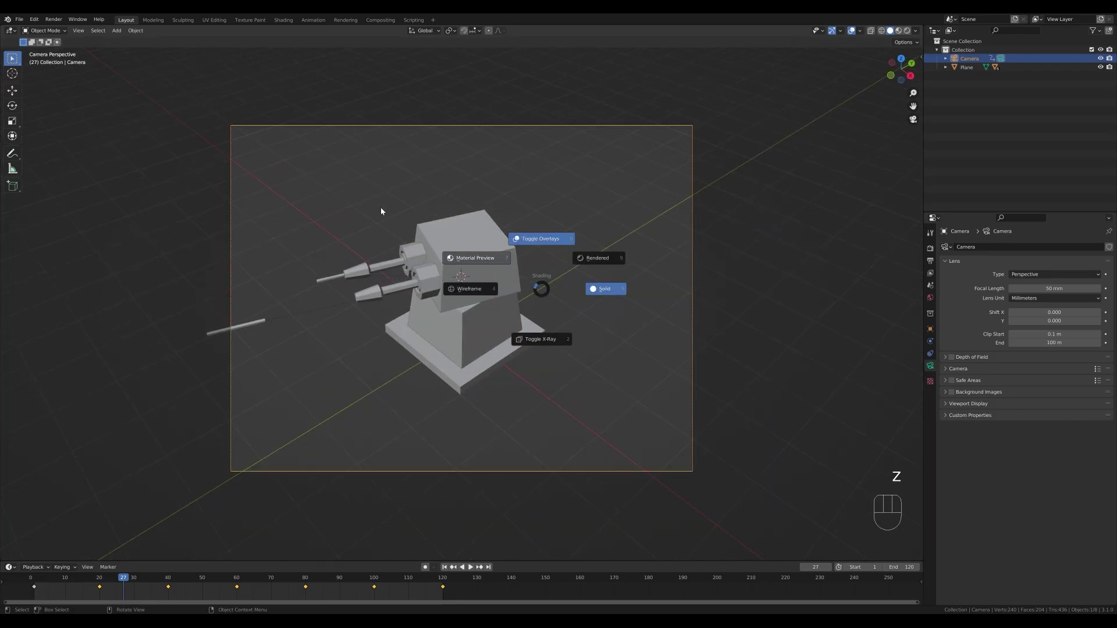
pyautogui.click(381, 210)
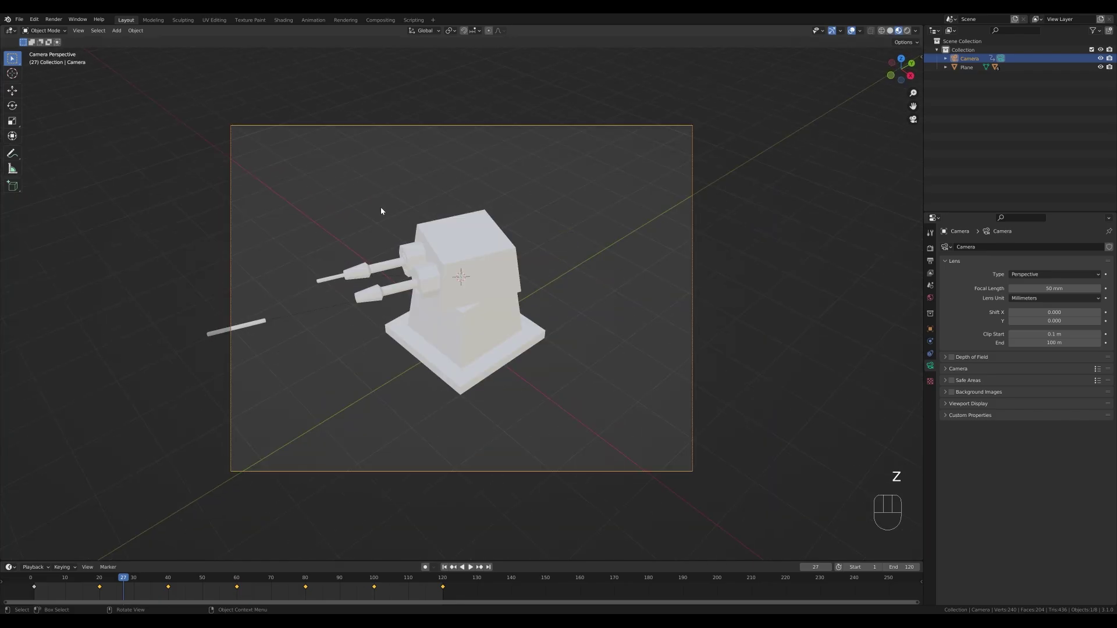
# Enable Ambient Occlusion, Bloom and Screen Space Reflections in the Eevee render settings
pyautogui.click(932, 250)
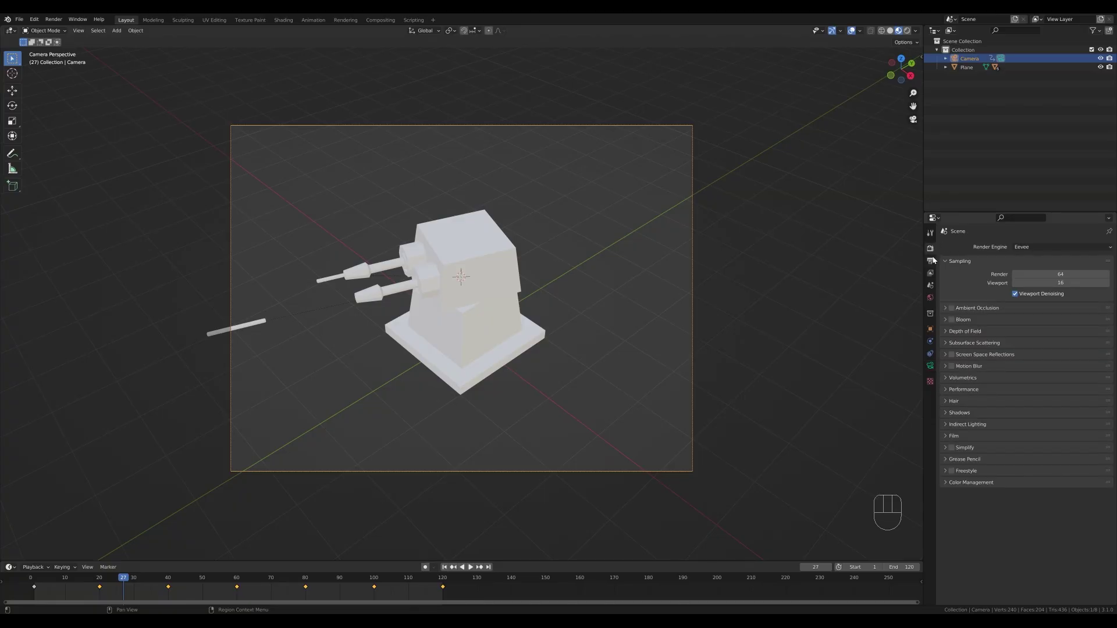
pyautogui.click(952, 320)
# Reset the 3D cursor to the world origin, add a plane there and scale it about 13.8 times as the ground
pyautogui.hotkey('shift', 's')
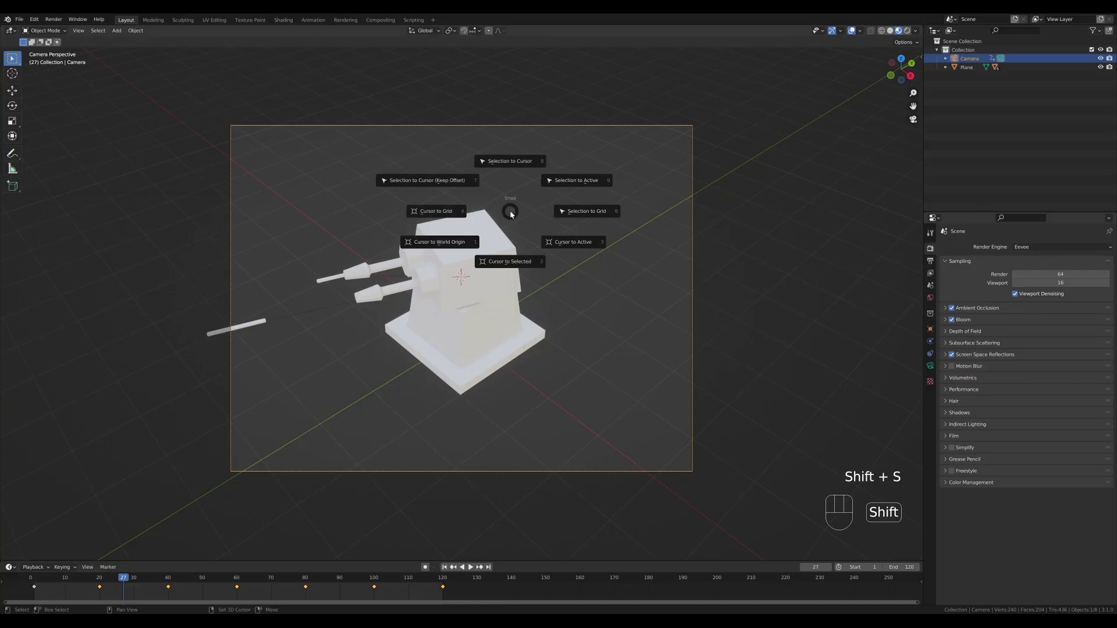
pyautogui.click(439, 255)
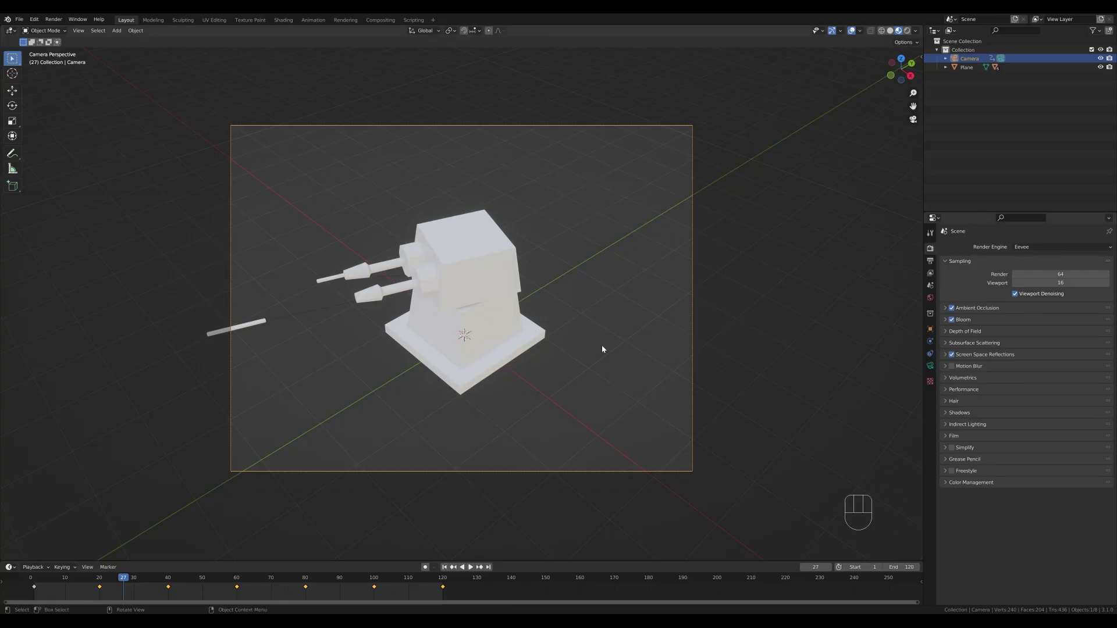
pyautogui.hotkey('shift', 'a')
pyautogui.moveTo(602, 345)
pyautogui.click(642, 346)
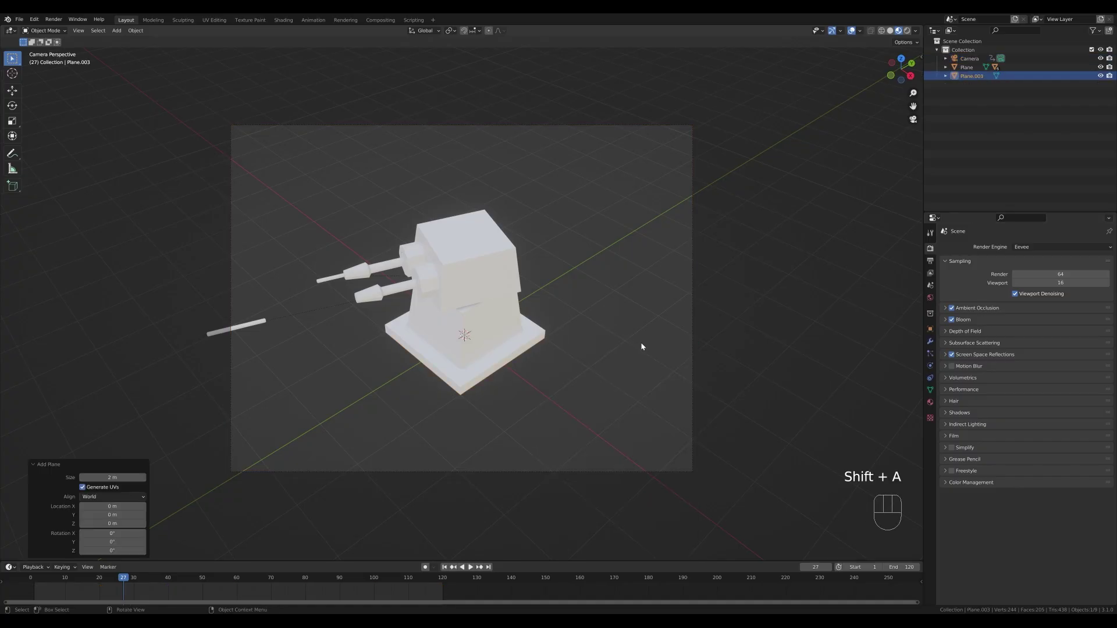
pyautogui.press('s')
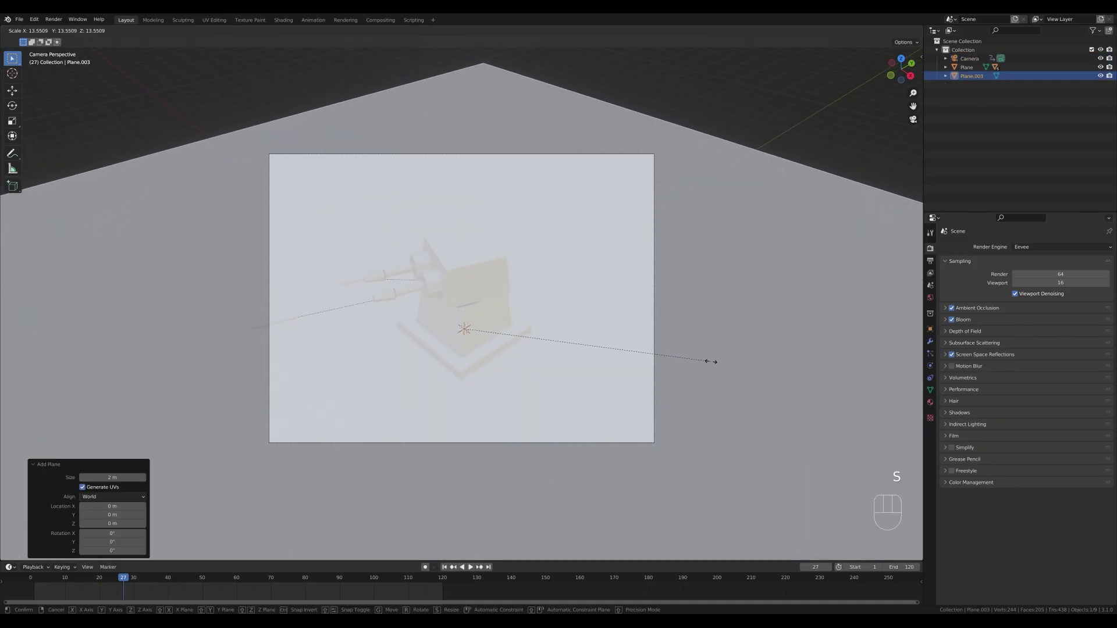
pyautogui.click(716, 361)
# Give the ground plane a new material with a black base color (value 0) and increased roughness
pyautogui.click(930, 402)
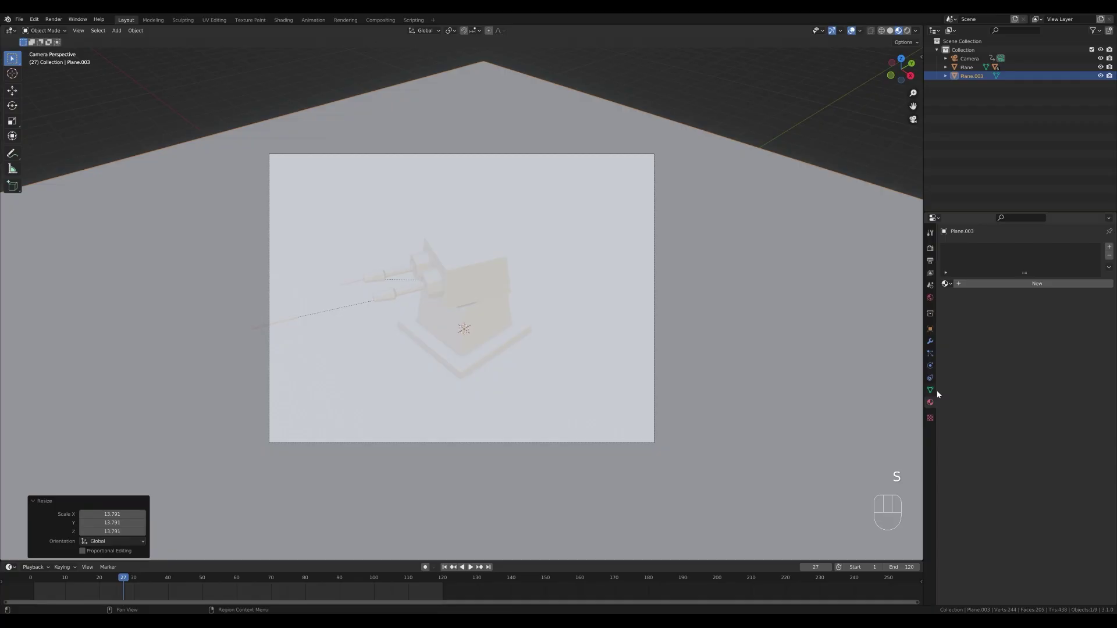
pyautogui.click(988, 284)
pyautogui.click(1059, 375)
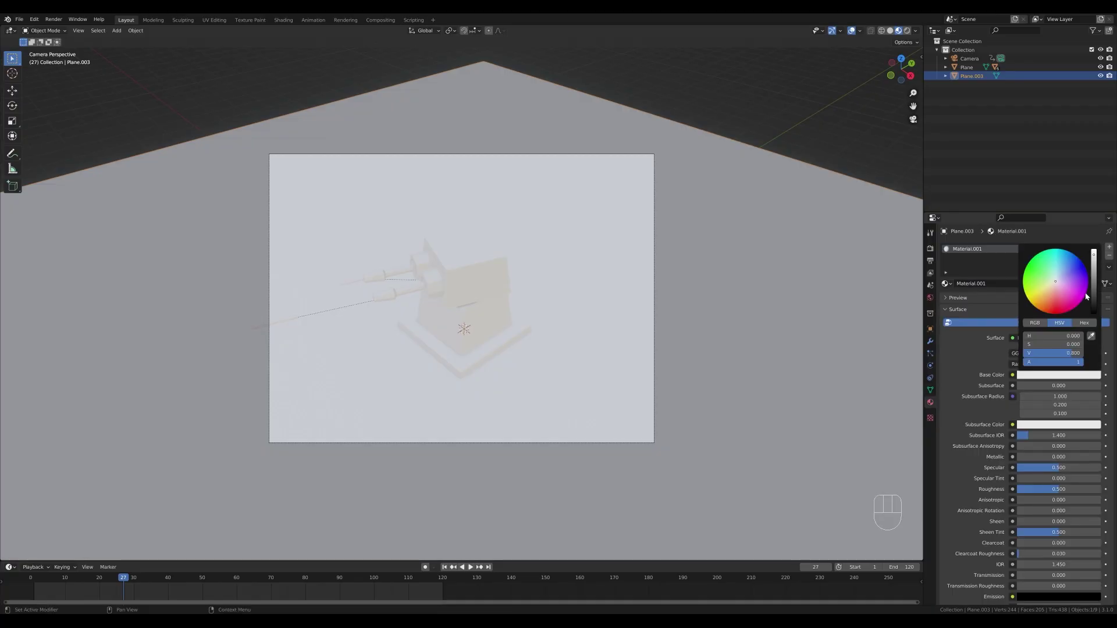
pyautogui.moveTo(1059, 353); pyautogui.dragTo(1024, 353)
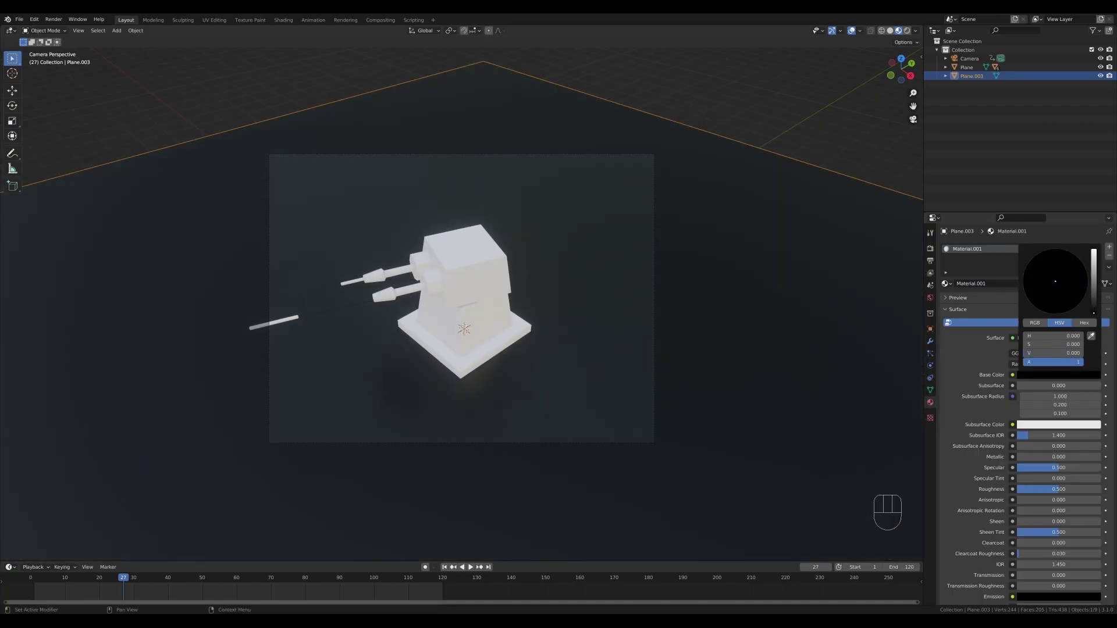
pyautogui.moveTo(1059, 489); pyautogui.dragTo(1082, 489)
# Give the turret's base slab a new material with a dark grey base color and a metallic value of about 0.64
pyautogui.click(495, 342)
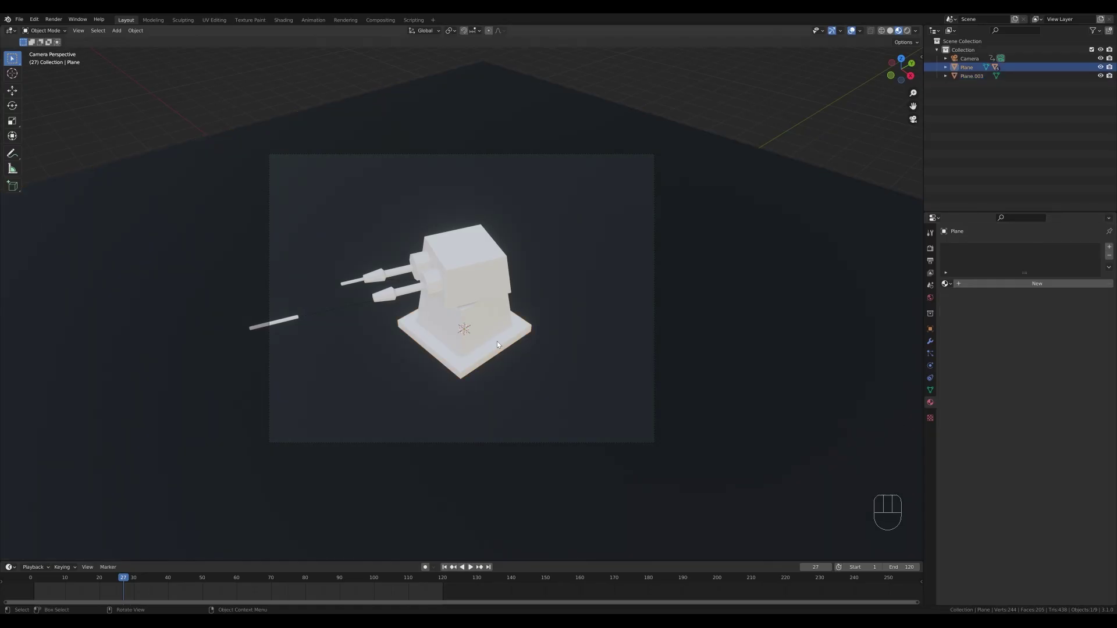
pyautogui.click(1004, 283)
pyautogui.click(1065, 376)
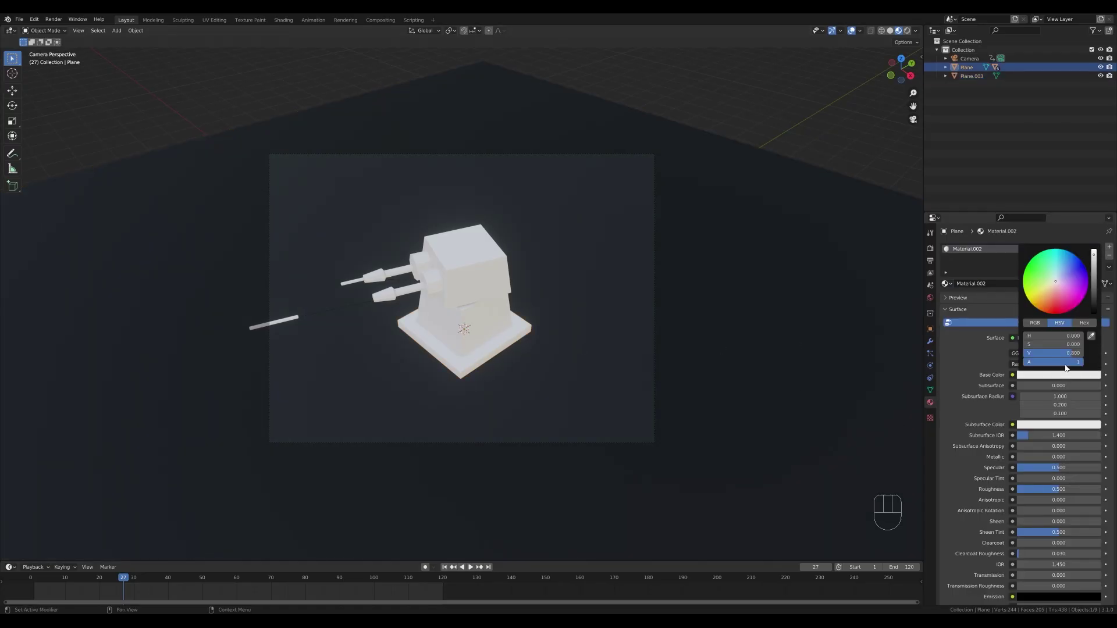
pyautogui.moveTo(1092, 279); pyautogui.dragTo(1093, 297)
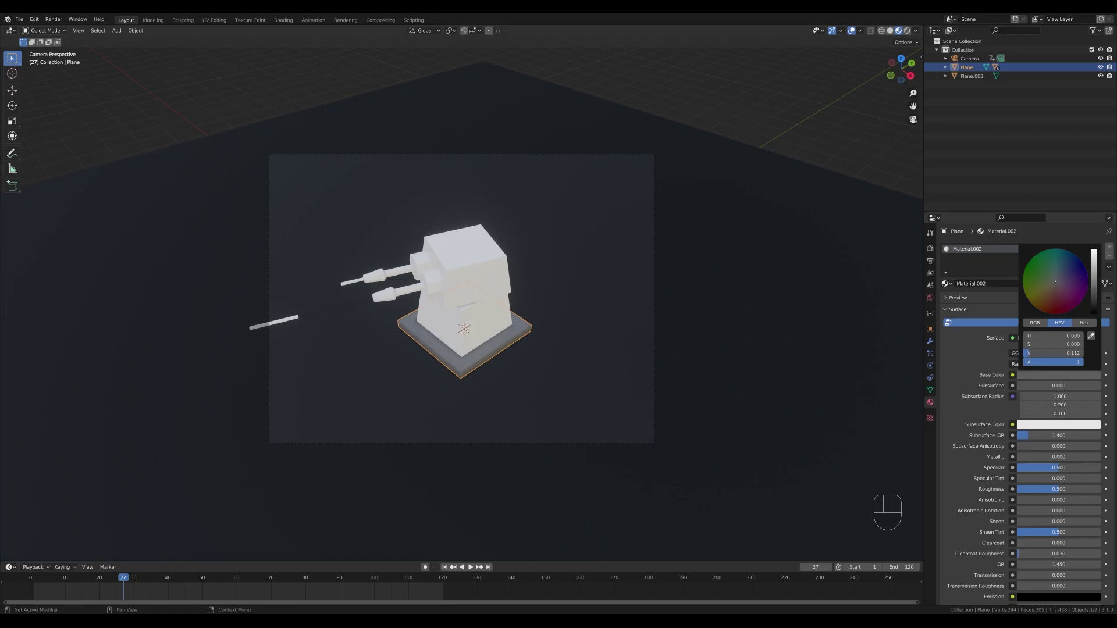
pyautogui.moveTo(1024, 457); pyautogui.dragTo(1059, 461)
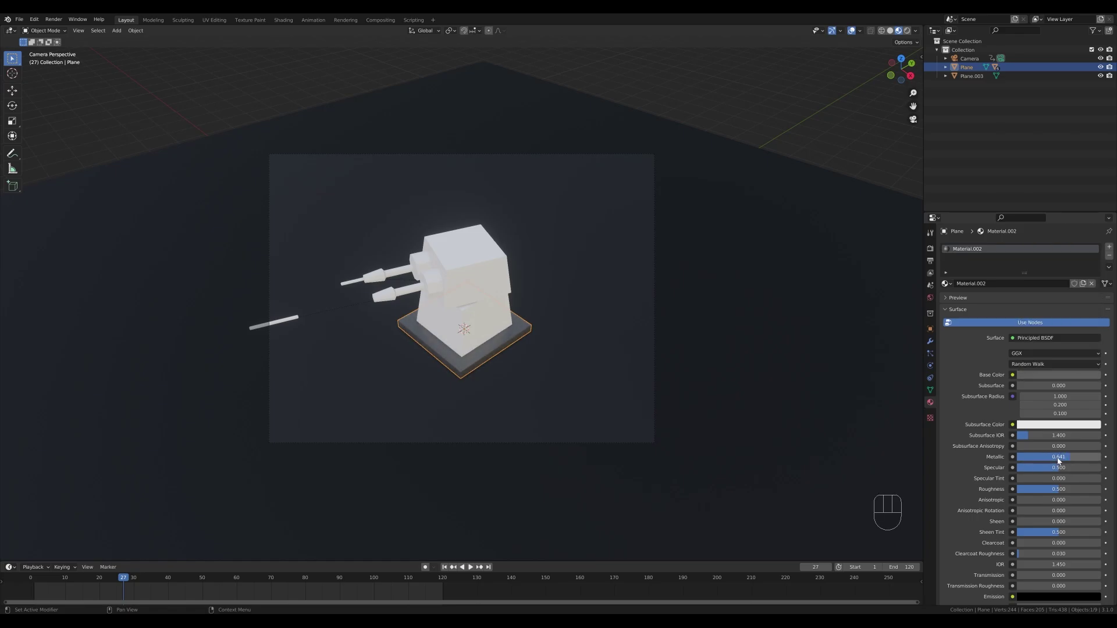
# Assign the existing Material.002 to the turret's pedestal and head
pyautogui.click(423, 307)
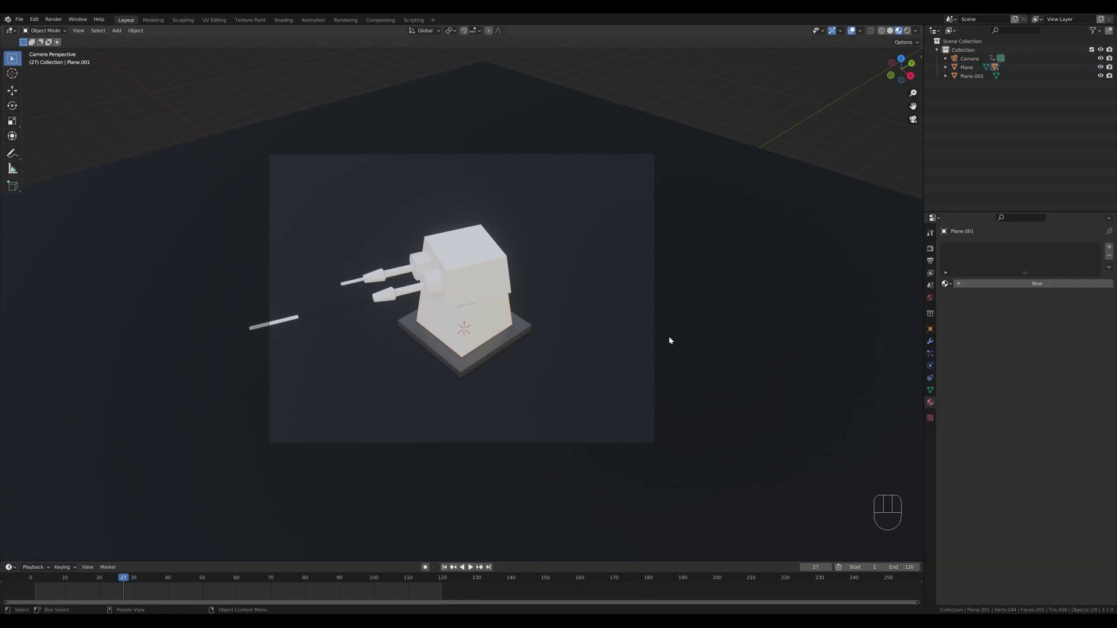
pyautogui.moveTo(558, 318); pyautogui.dragTo(581, 324, button='middle')
pyautogui.click(945, 284)
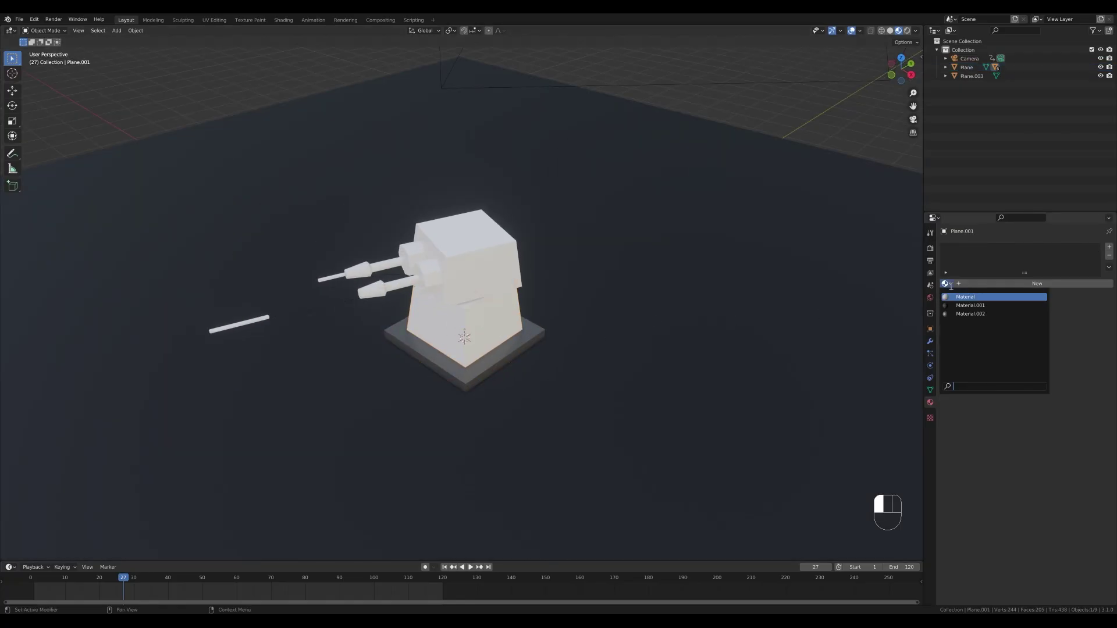
pyautogui.click(971, 313)
pyautogui.click(499, 277)
pyautogui.click(946, 284)
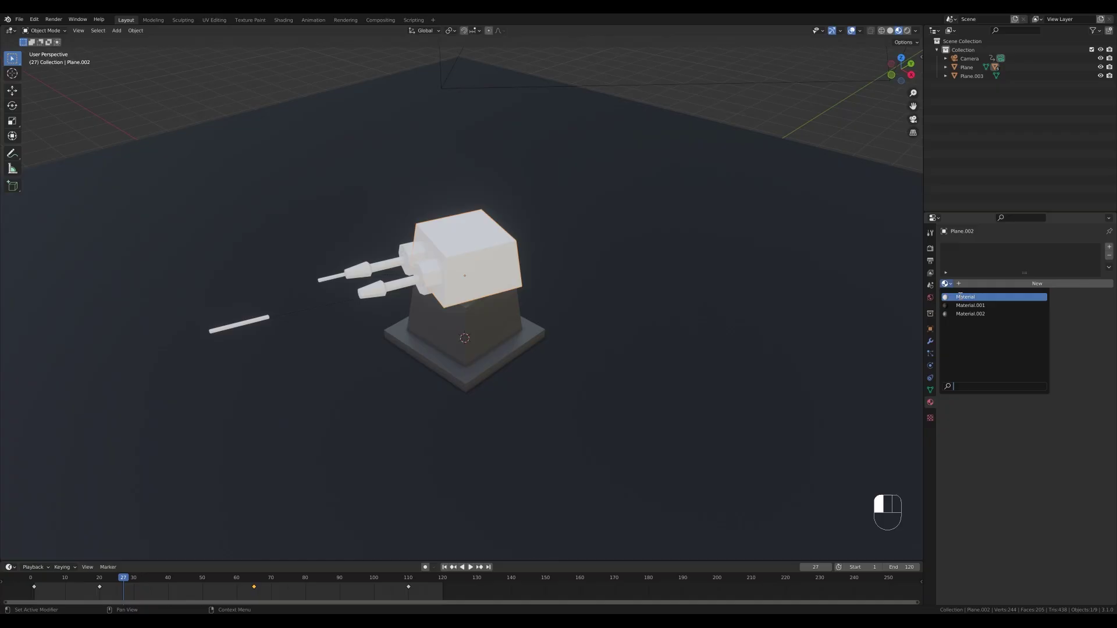
pyautogui.click(971, 314)
# Assign the existing Material.002 to both gun barrels
pyautogui.click(429, 286)
pyautogui.click(945, 284)
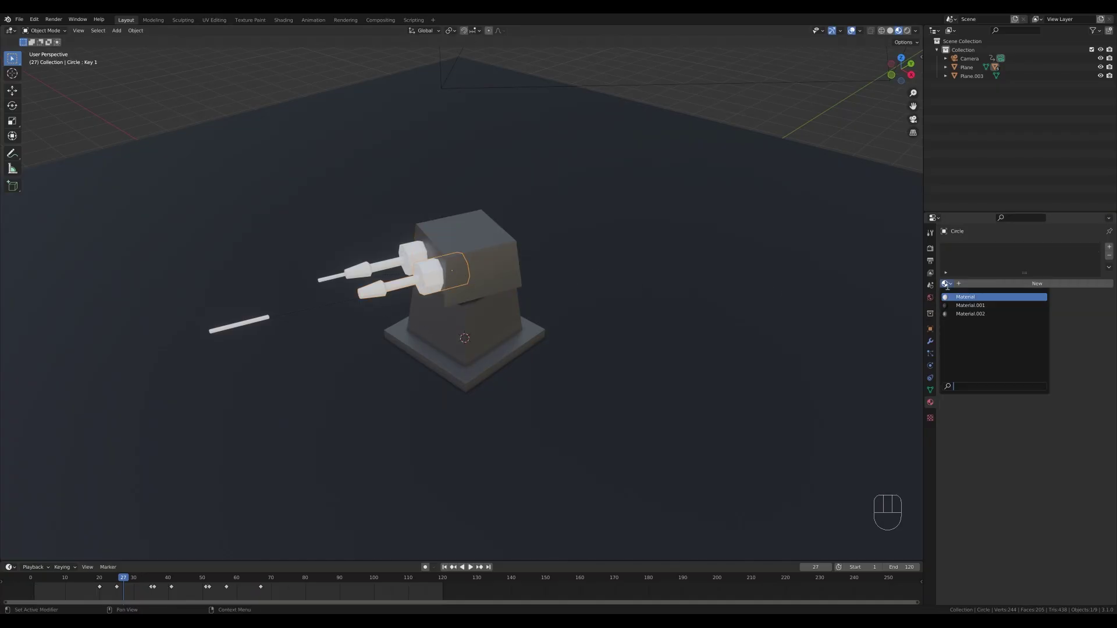
pyautogui.click(970, 314)
pyautogui.click(407, 251)
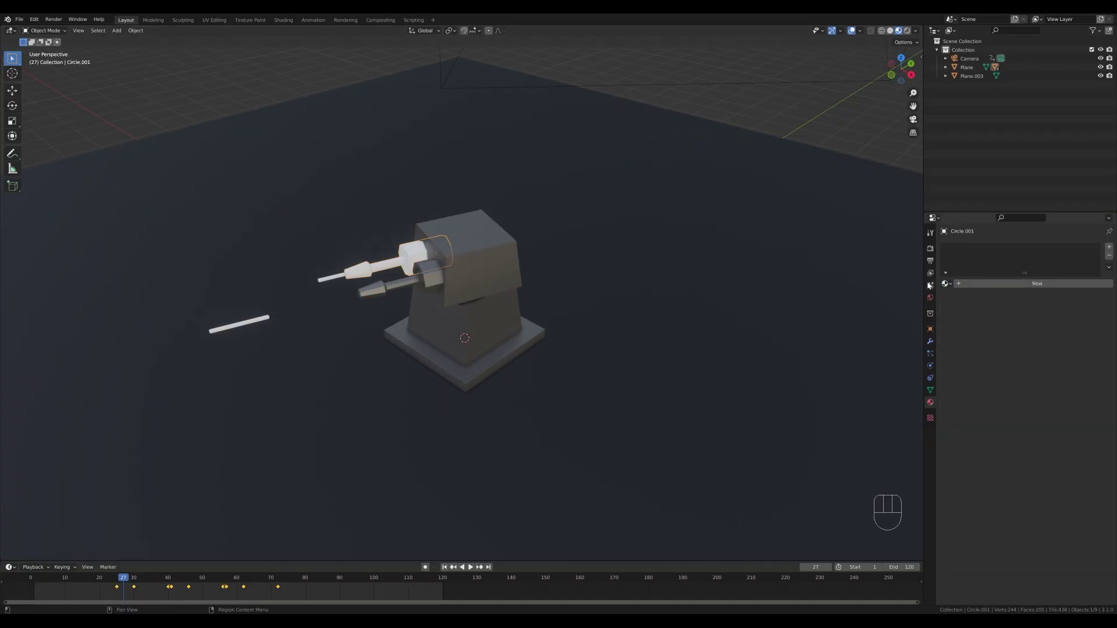
pyautogui.click(945, 284)
pyautogui.click(971, 314)
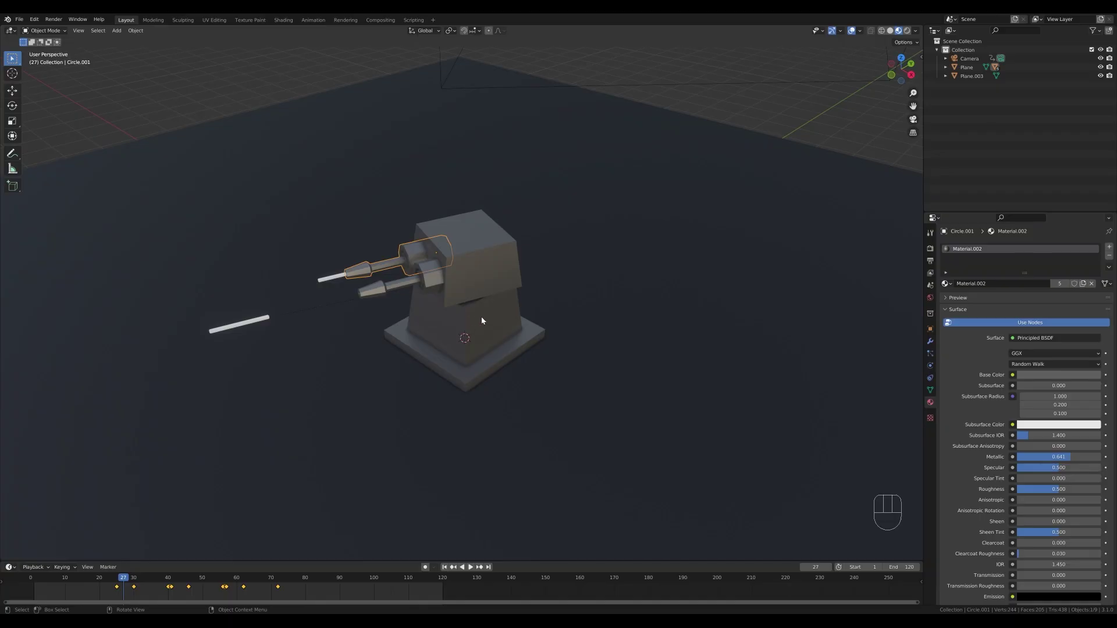
# Add a centered horizontal loop cut around the pedestal and bevel it into a band with a width of about 0.207 m
pyautogui.click(487, 343)
pyautogui.press('Tab')
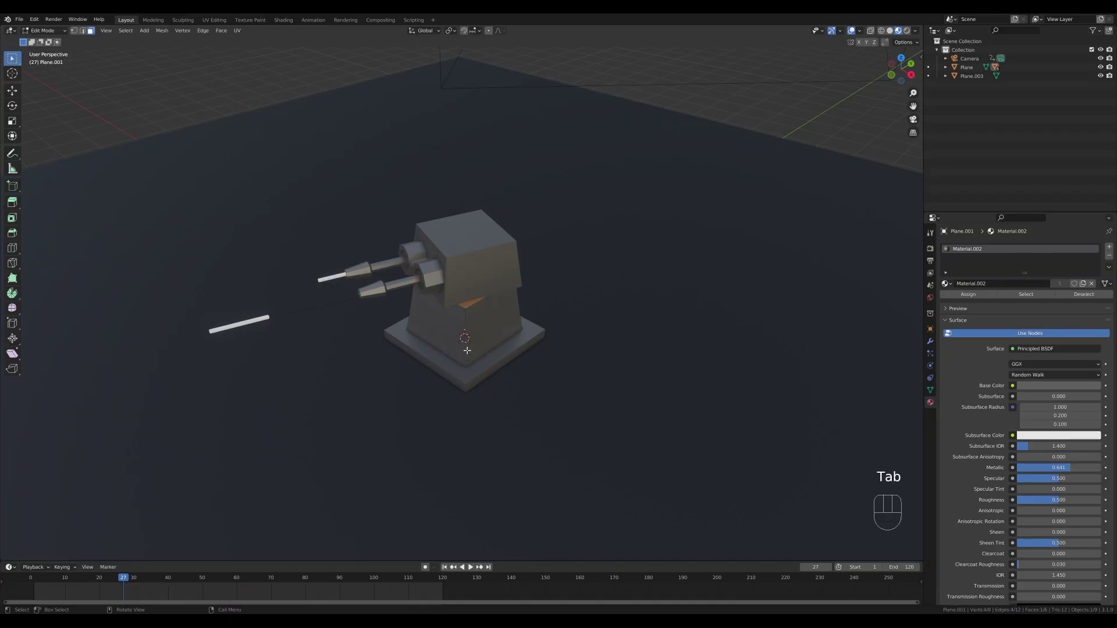
pyautogui.hotkey('ctrl', 'r')
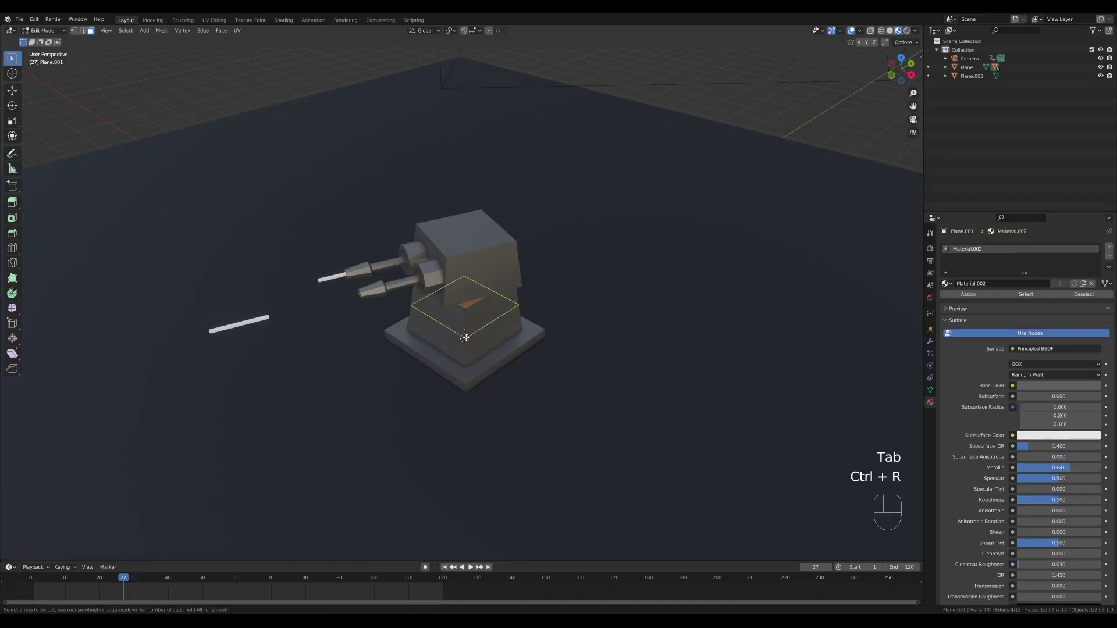
pyautogui.click(465, 332)
pyautogui.press('Escape')
pyautogui.hotkey('ctrl', 'b')
pyautogui.click(542, 347)
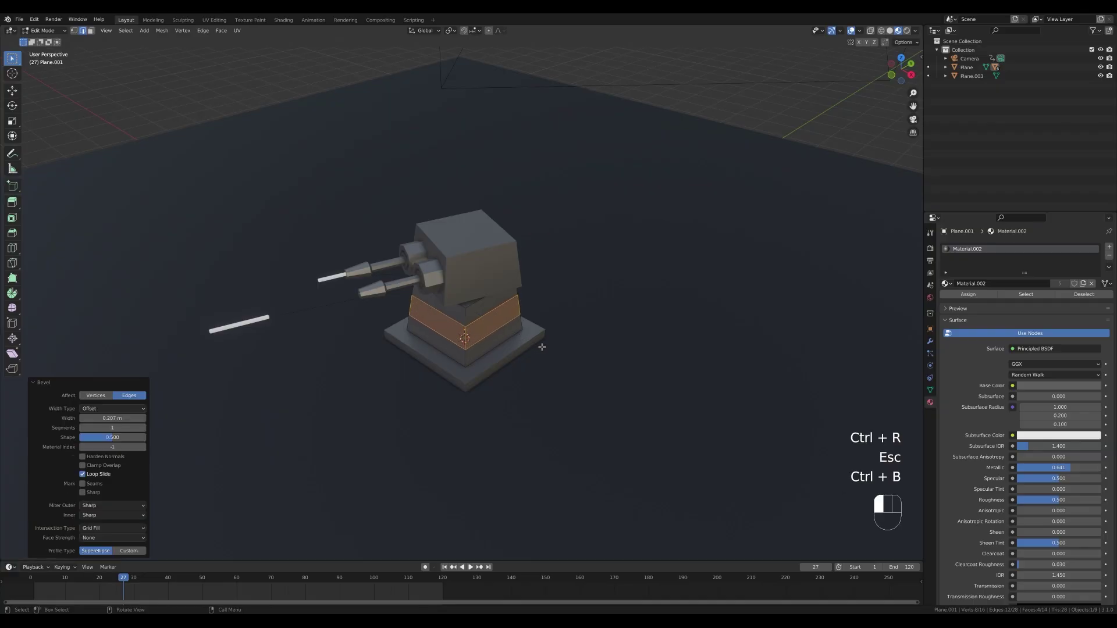
# Extrude the pedestal band inward along its normals by about 0.1 m with even thickness, and return to Object Mode
pyautogui.hotkey('alt', 'e')
pyautogui.click(577, 396)
pyautogui.press('s')
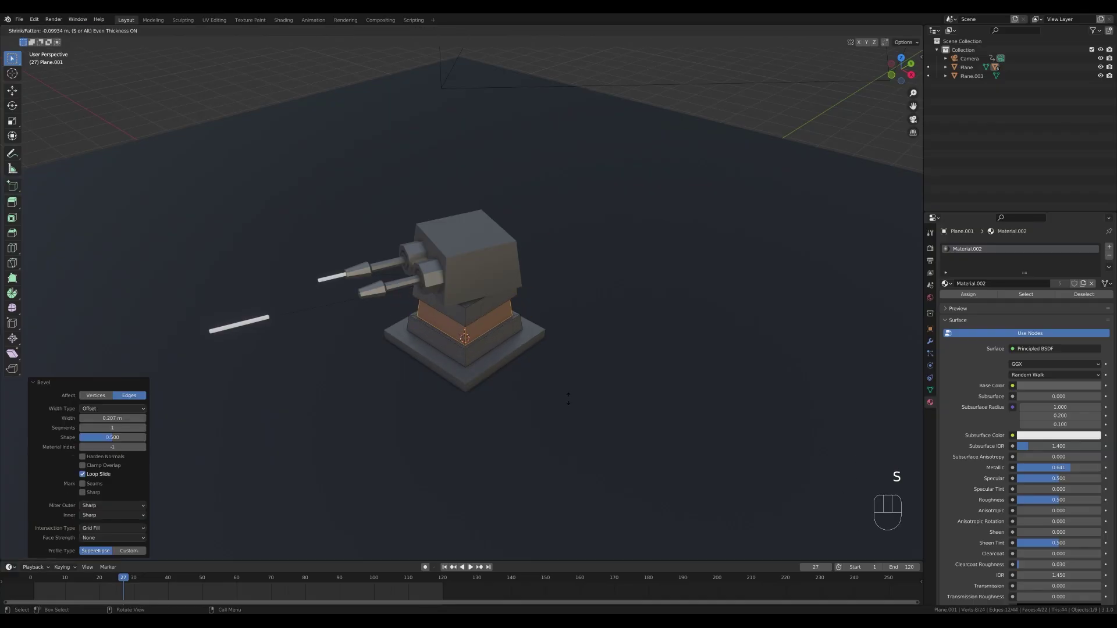
pyautogui.click(569, 395)
pyautogui.press('Tab')
# Add a centered horizontal loop cut around the turret head and bevel it into a band with a width of about 0.171 m
pyautogui.click(515, 293)
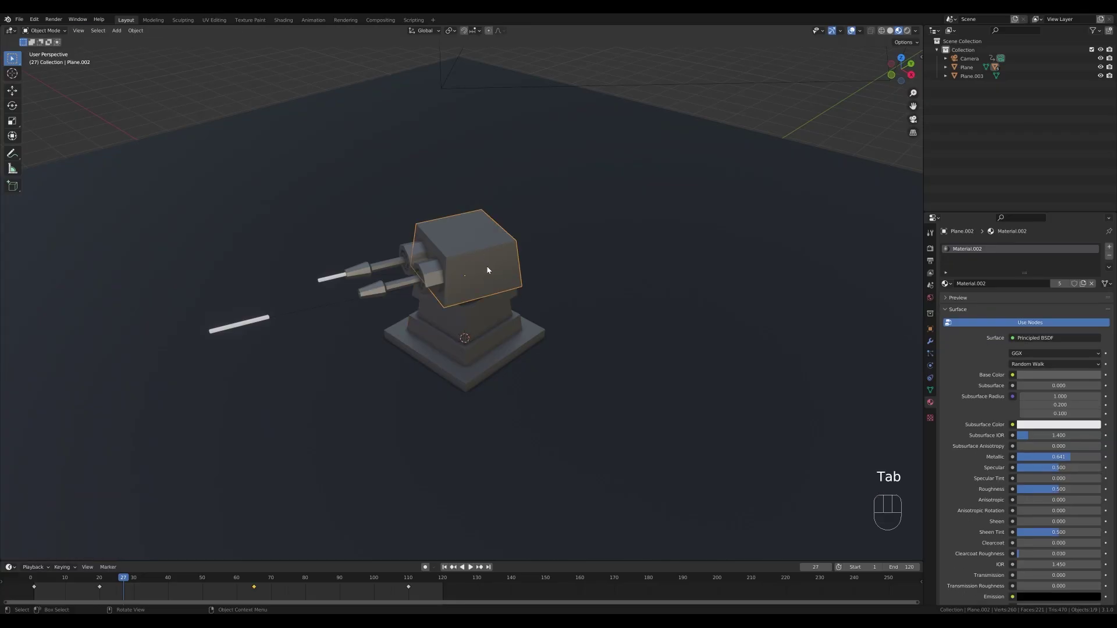
pyautogui.press('Tab')
pyautogui.hotkey('ctrl', 'r')
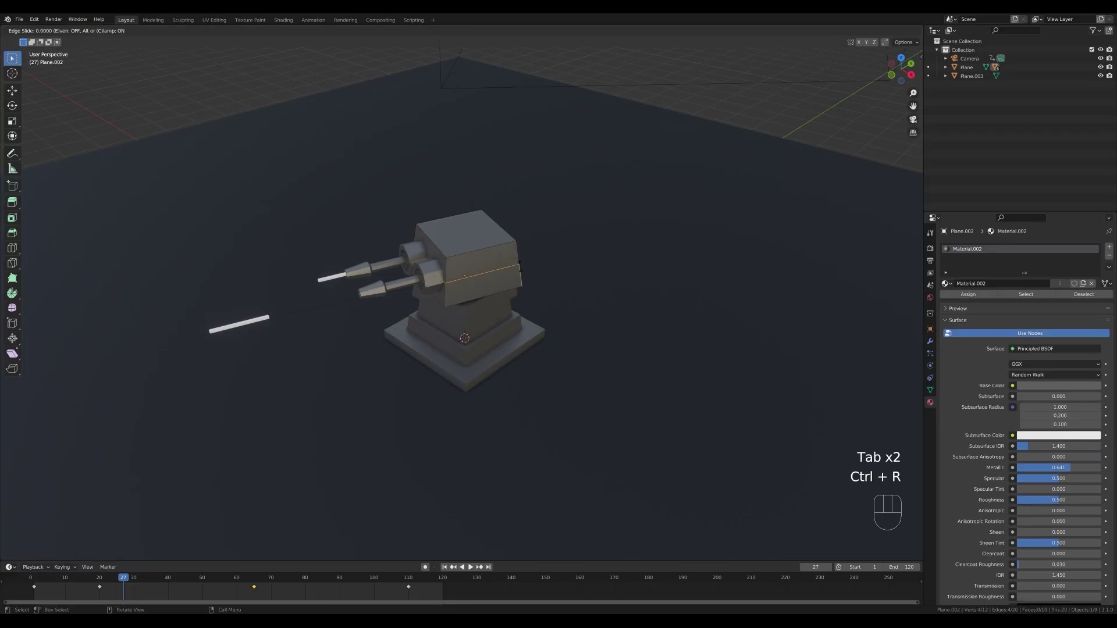
pyautogui.click(521, 266)
pyautogui.press('Escape')
pyautogui.hotkey('ctrl', 'b')
pyautogui.click(560, 270)
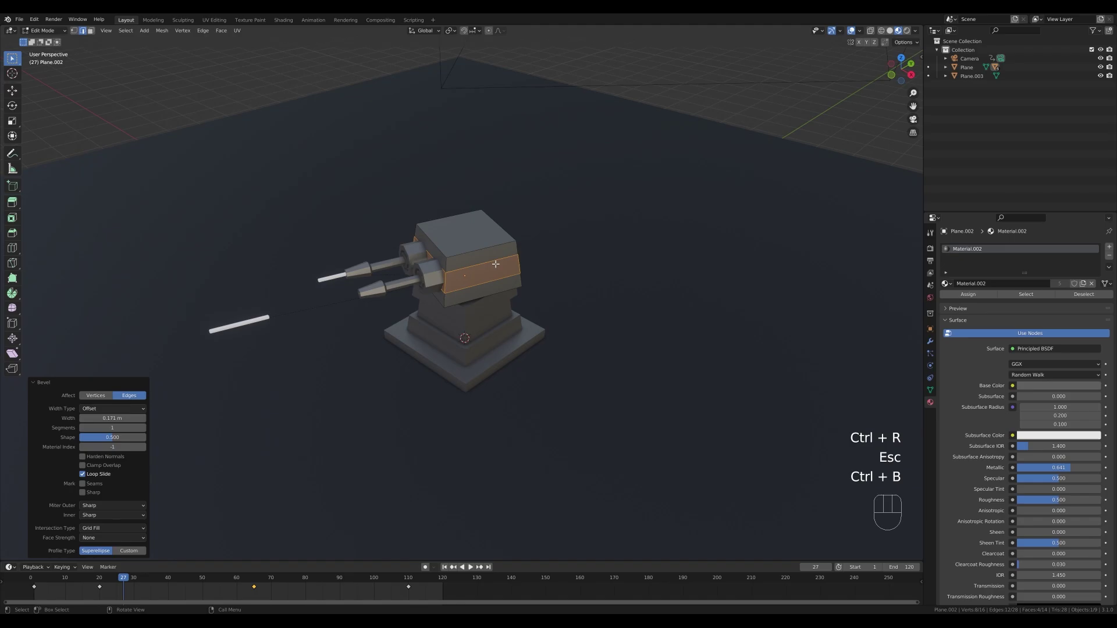
# Add two centered vertical loop cuts dividing the head's sides, and another centered loop cut crossing them
pyautogui.hotkey('ctrl', 'r')
pyautogui.scroll(1, 476, 259)
pyautogui.click(476, 260)
pyautogui.press('Escape')
pyautogui.press('3')
pyautogui.click(487, 274)
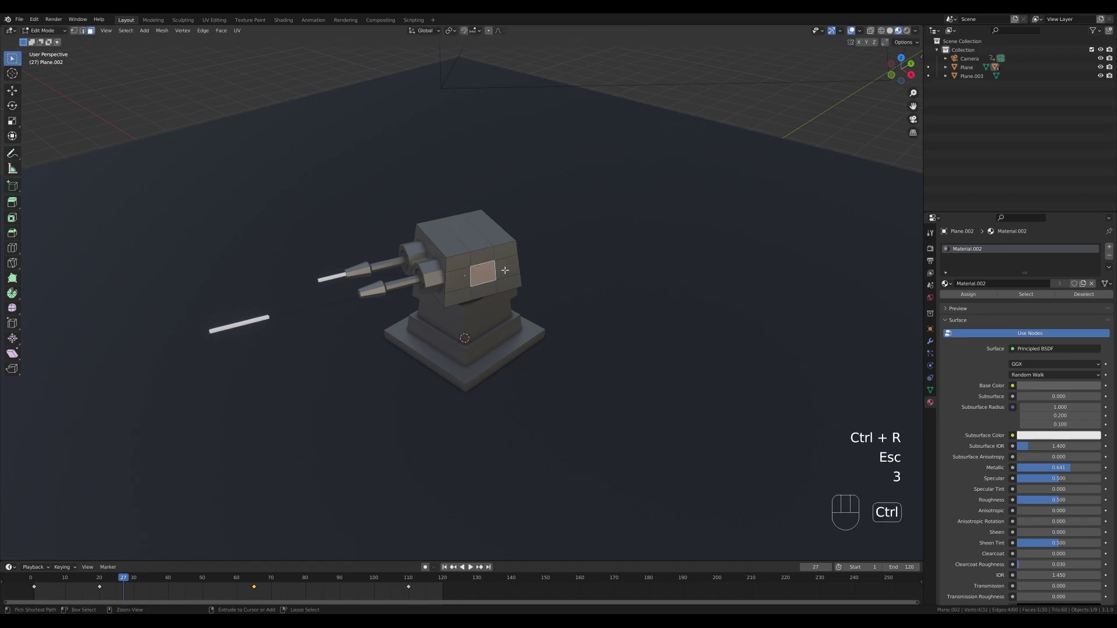
pyautogui.keyDown('ctrl'); pyautogui.click(506, 271); pyautogui.keyUp('ctrl')
pyautogui.moveTo(505, 271); pyautogui.dragTo(484, 274, button='middle')
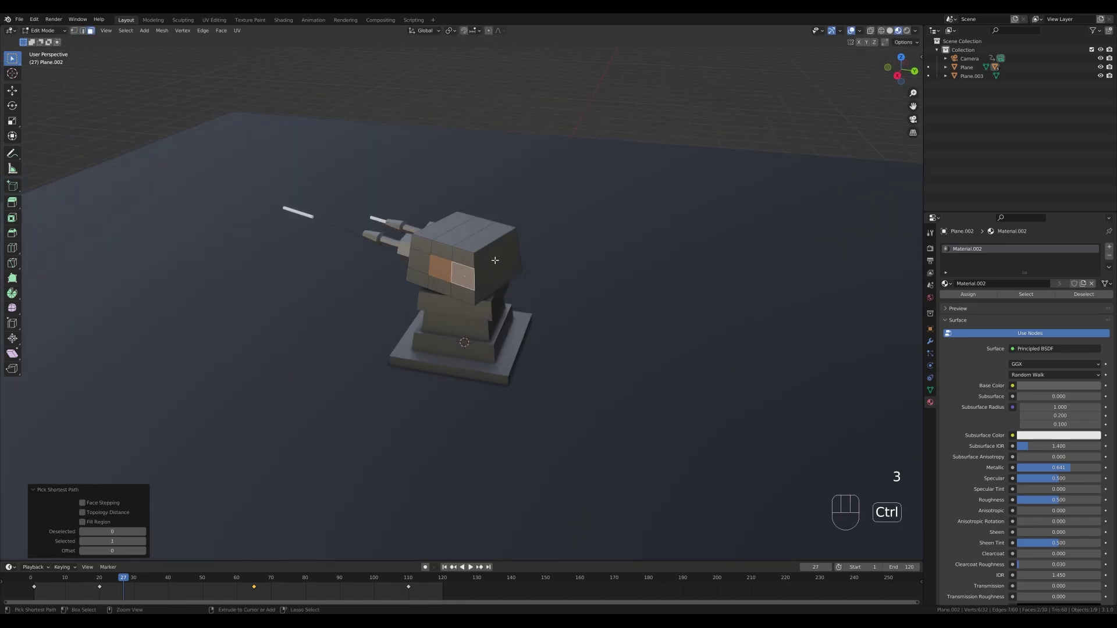
pyautogui.hotkey('ctrl', 'r')
pyautogui.click(486, 273)
pyautogui.press('Escape')
# Select the head's band faces wrapping around the rear corner and extrude them inward along normals by about 0.156 m with even thickness
pyautogui.press('3')
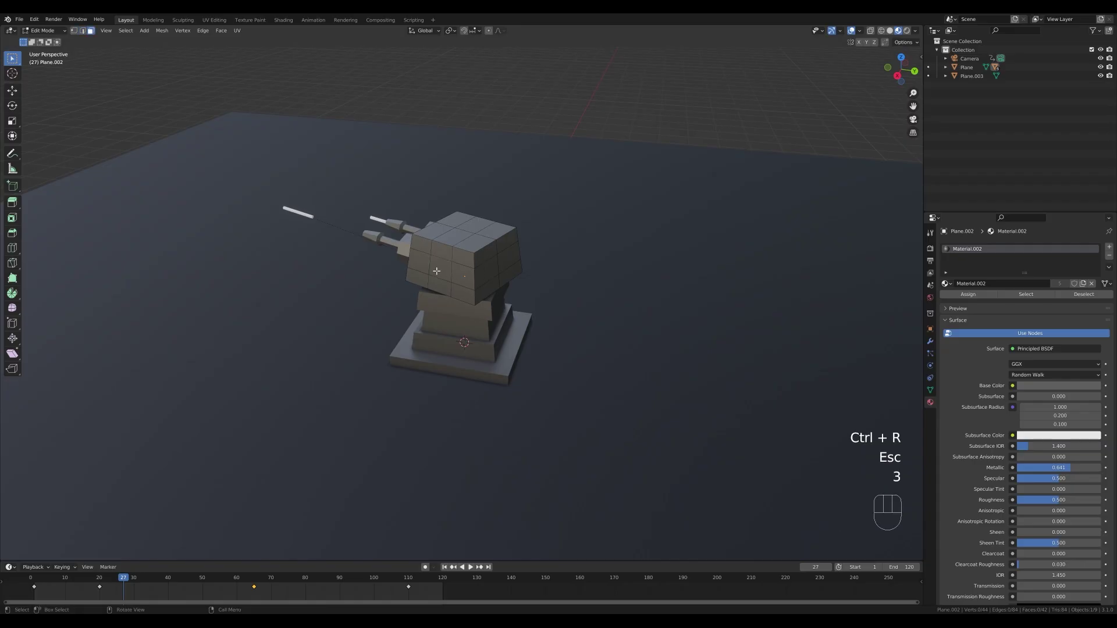
pyautogui.click(440, 268)
pyautogui.keyDown('ctrl'); pyautogui.click(535, 308); pyautogui.keyUp('ctrl')
pyautogui.click(469, 274)
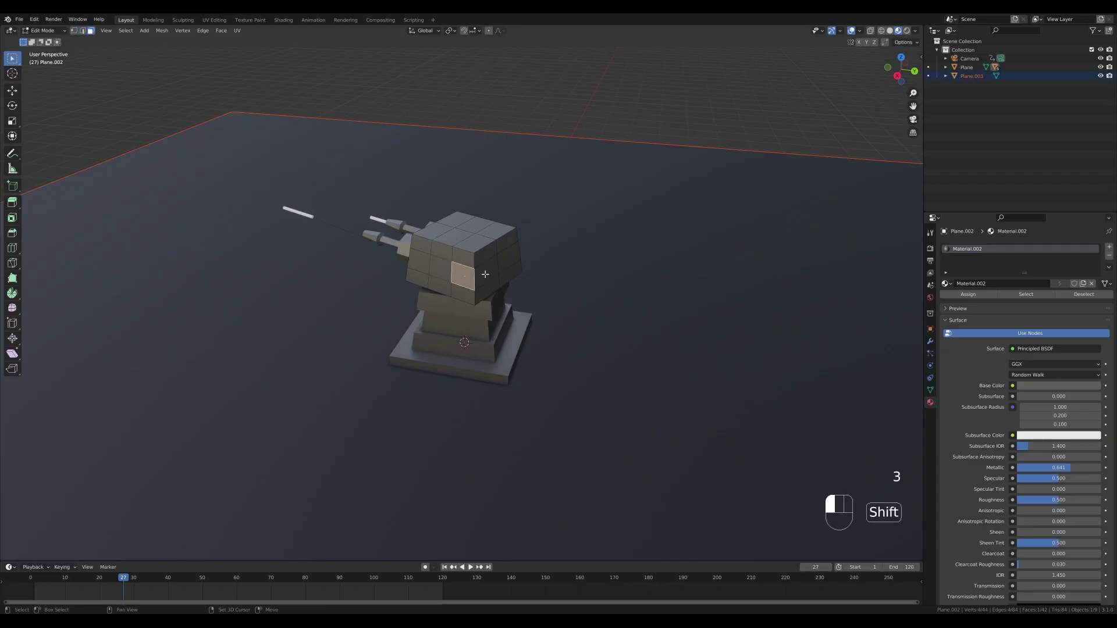
pyautogui.keyDown('shift'); pyautogui.click(442, 272); pyautogui.keyUp('shift')
pyautogui.keyDown('shift'); pyautogui.click(486, 272); pyautogui.keyUp('shift')
pyautogui.moveTo(486, 273); pyautogui.dragTo(569, 317, button='middle')
pyautogui.hotkey('alt', 'e')
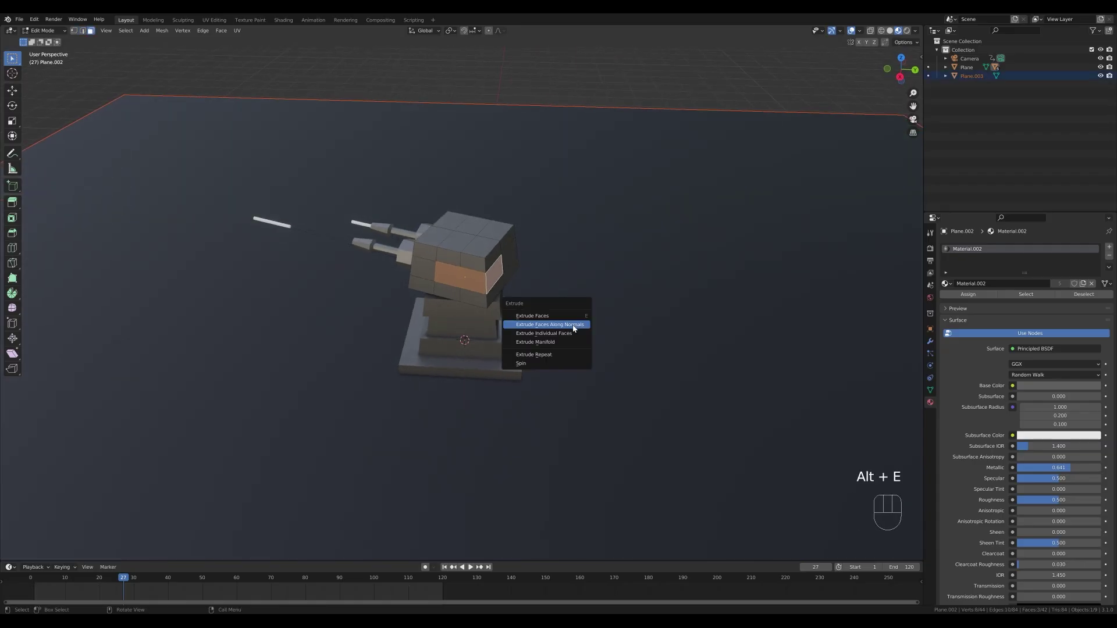
pyautogui.click(569, 319)
pyautogui.press('s')
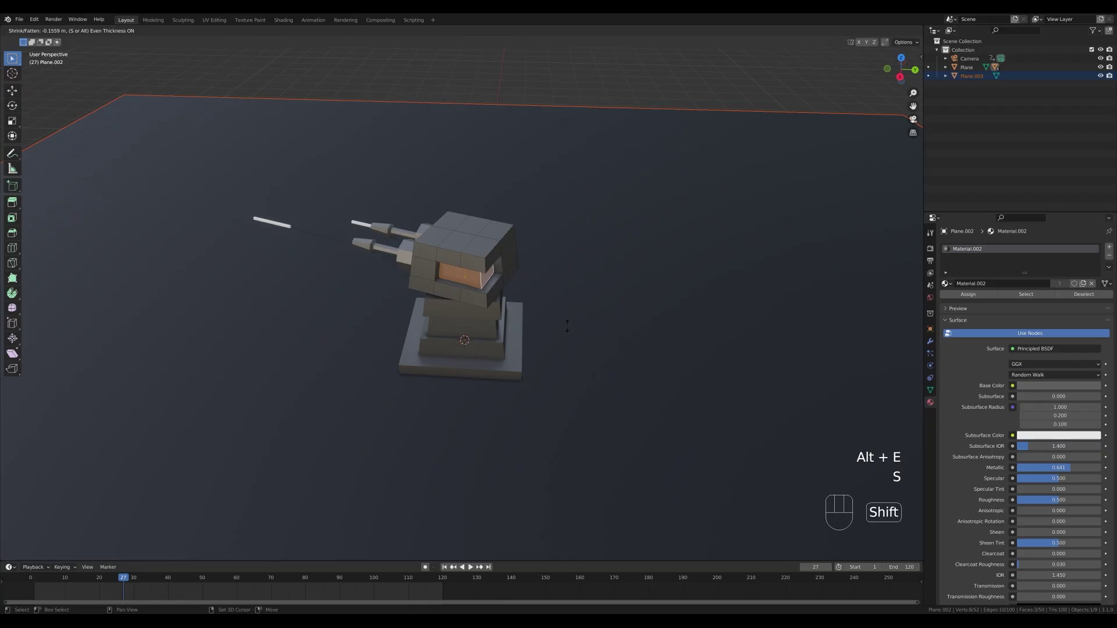
pyautogui.click(567, 326)
# Inset all top faces of the head by about 0.12 m and extrude them downward by about 0.064 m
pyautogui.moveTo(567, 325); pyautogui.dragTo(588, 309, button='middle')
pyautogui.press('3')
pyautogui.click(433, 228)
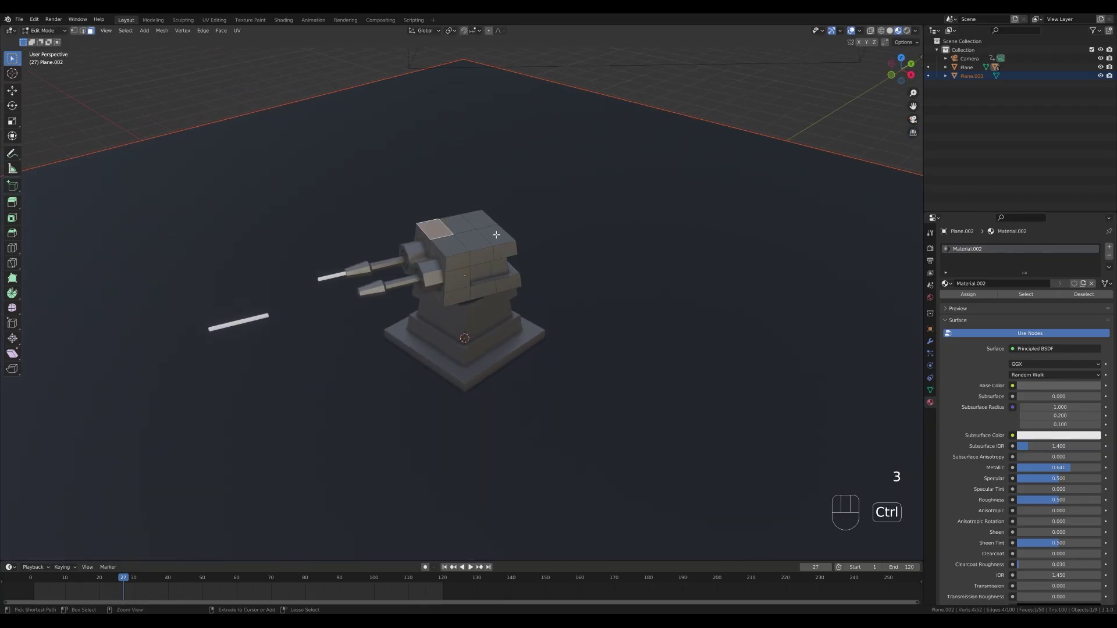
pyautogui.keyDown('ctrl'); pyautogui.keyDown('shift'); pyautogui.click(496, 234); pyautogui.keyUp('shift'); pyautogui.keyUp('ctrl')
pyautogui.moveTo(545, 269); pyautogui.dragTo(599, 294, button='middle')
pyautogui.press('i')
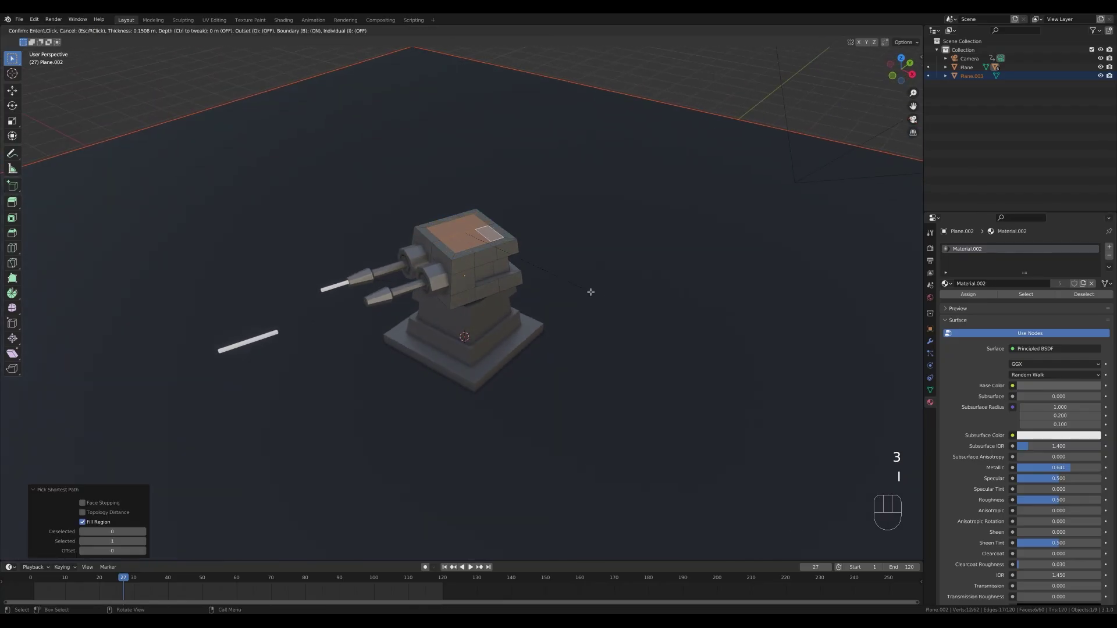
pyautogui.click(591, 292)
pyautogui.press('e')
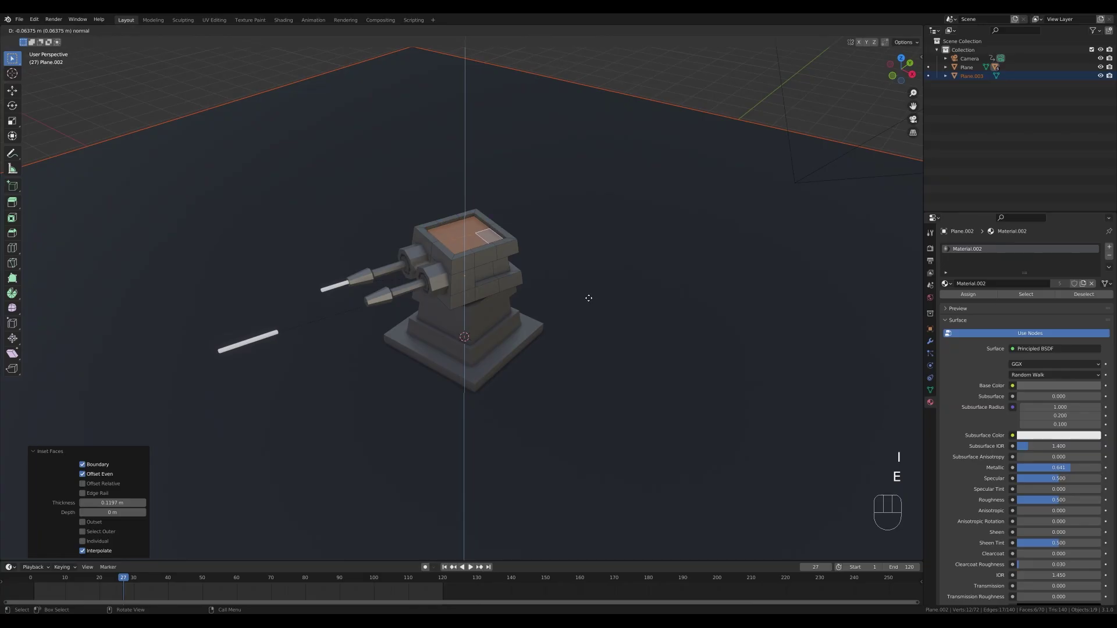
pyautogui.click(589, 298)
# Add an 8-vertex circle in the head's top recess, scale it to about 0.198, fill it and extrude it into a raised disc
pyautogui.hotkey('shift', 'a')
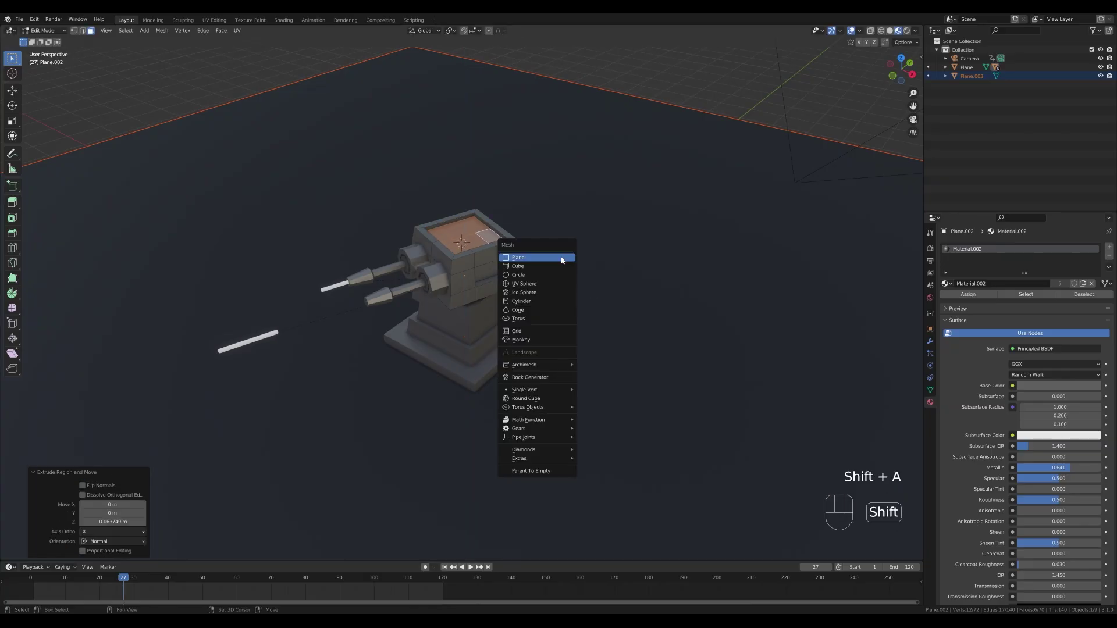
pyautogui.click(559, 275)
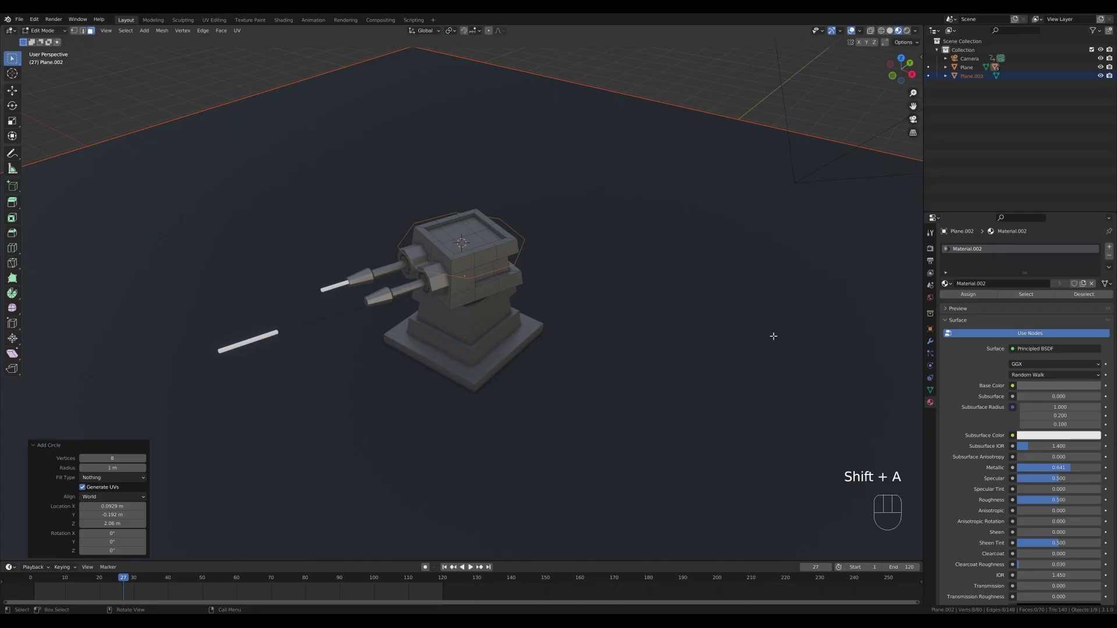
pyautogui.press('s')
pyautogui.click(536, 266)
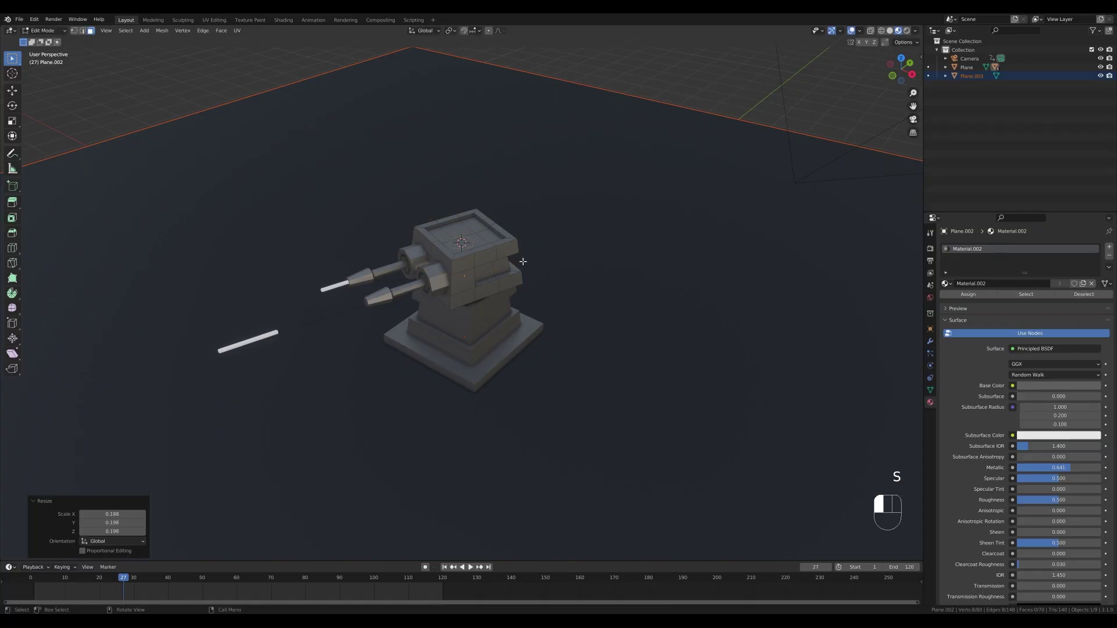
pyautogui.press('f')
pyautogui.press('e')
# At frame 1, add a plane in the rear of the head's top recess, scale it to about 0.145 and extrude it up about 0.07 m
pyautogui.click(37, 584)
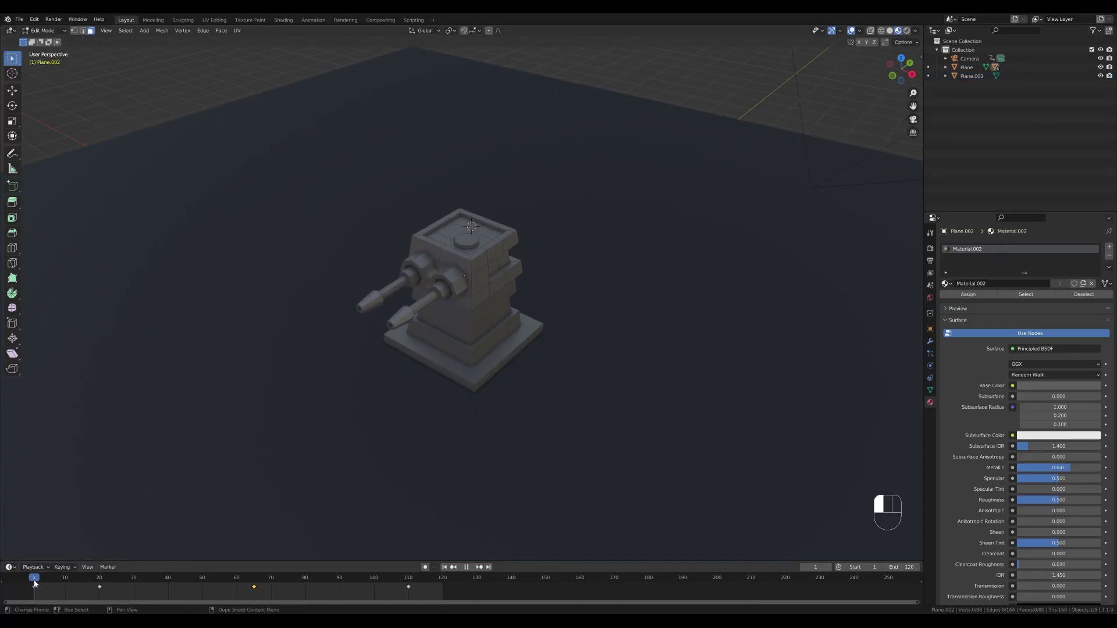
pyautogui.click(469, 226)
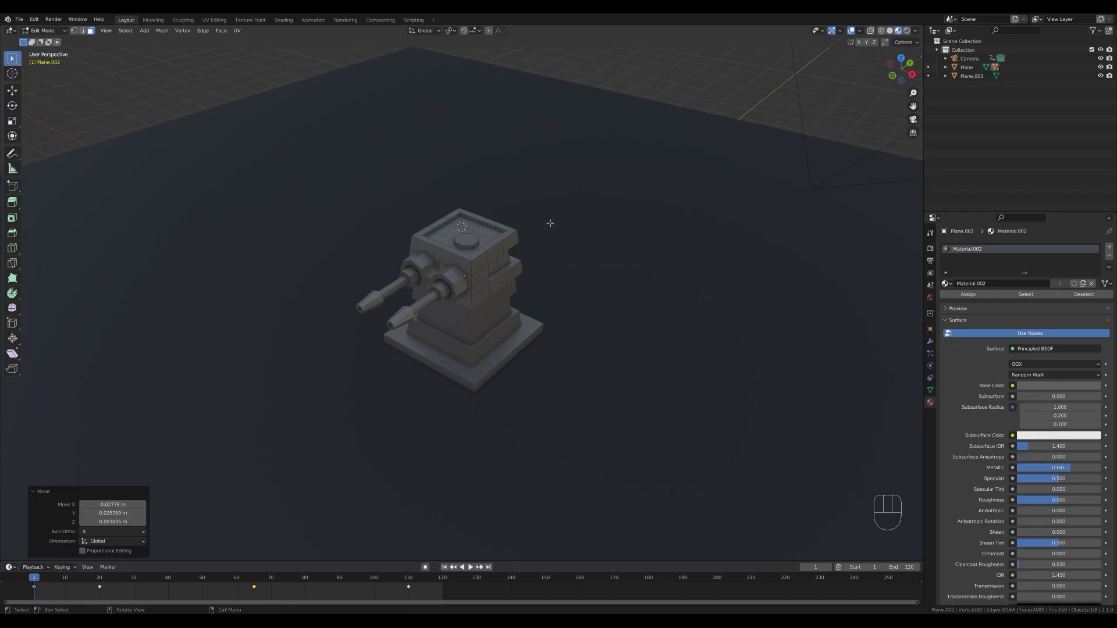
pyautogui.press('Tab')
pyautogui.press('Tab')
pyautogui.press('a')
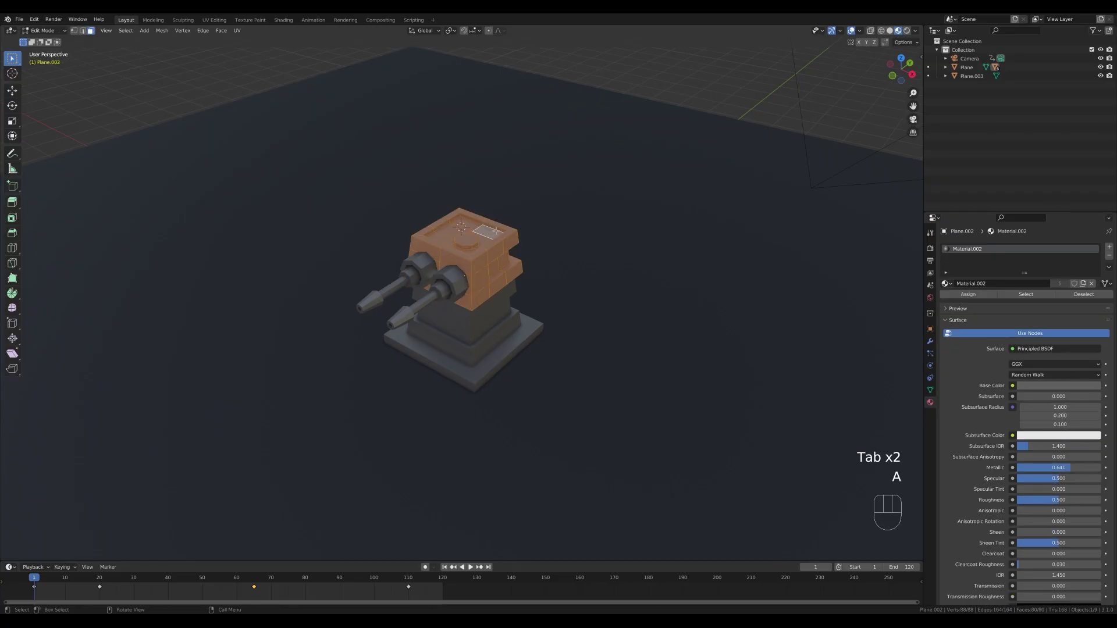
pyautogui.press('a')
pyautogui.press('a')
pyautogui.hotkey('shift', 'a')
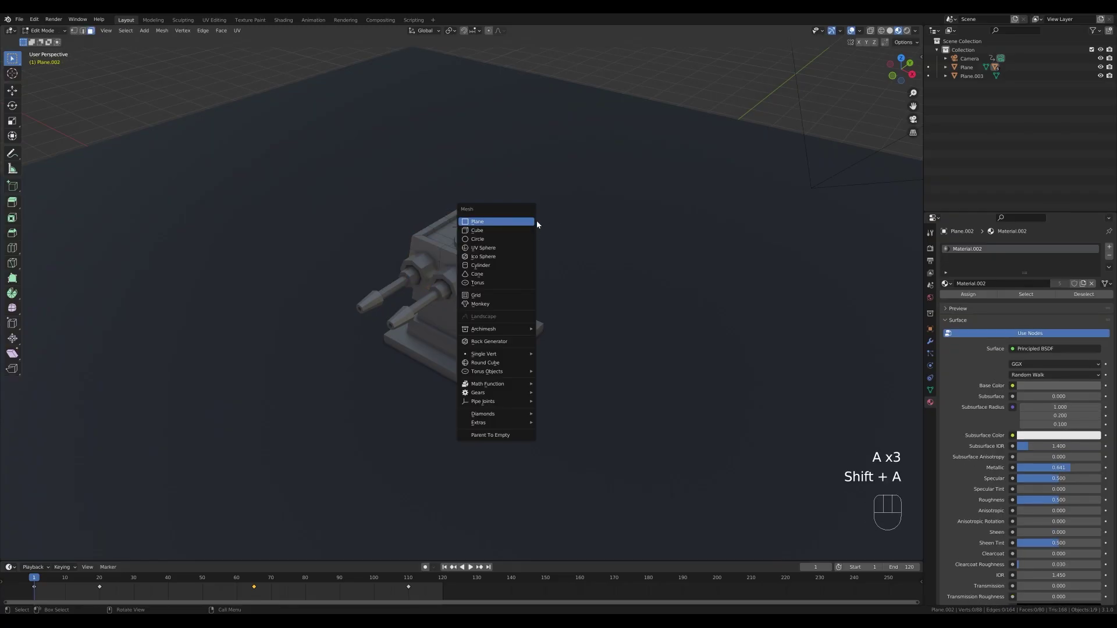
pyautogui.click(536, 224)
pyautogui.press('s')
pyautogui.click(500, 242)
pyautogui.press('e')
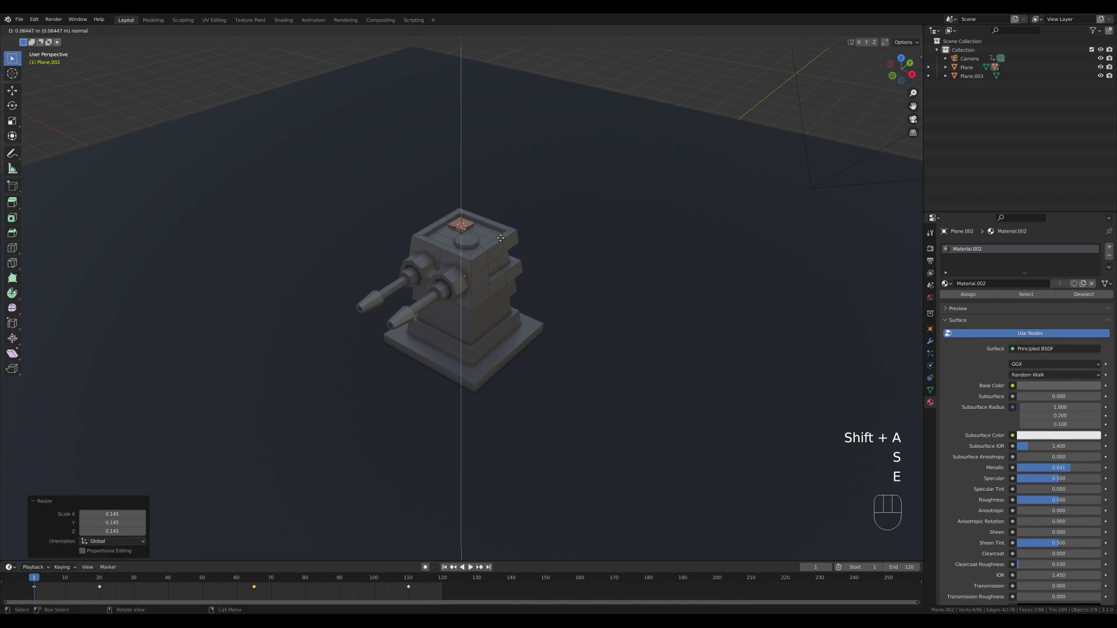
pyautogui.click(499, 238)
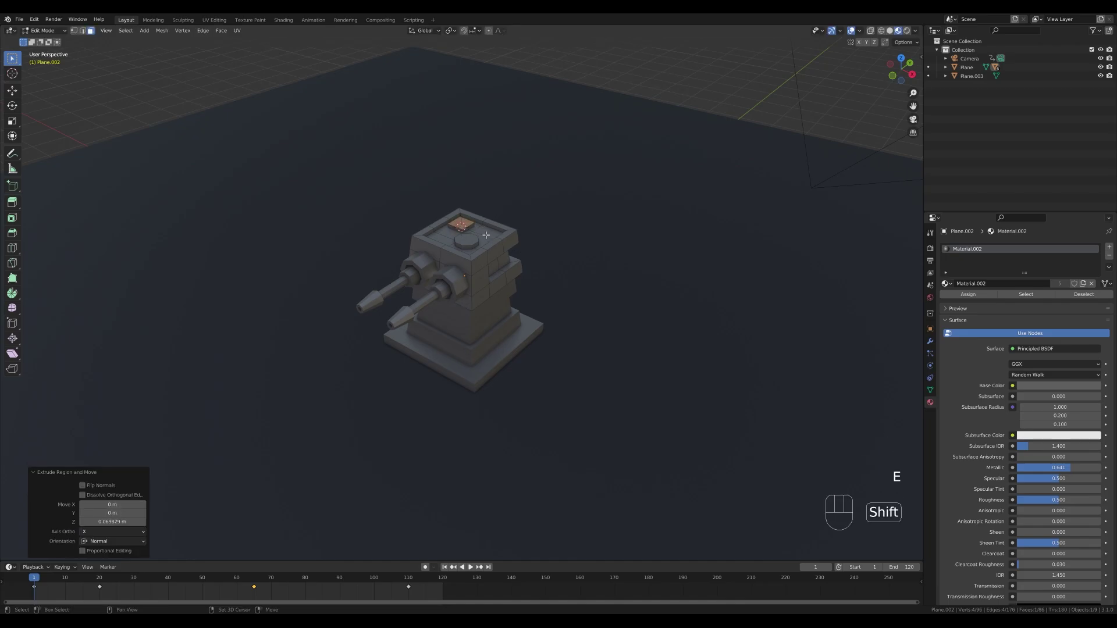
# Add a second small plane beside the raised disc in the head's top recess and extrude it into a block
pyautogui.hotkey('shift', 'a')
pyautogui.click(507, 239)
pyautogui.press('s')
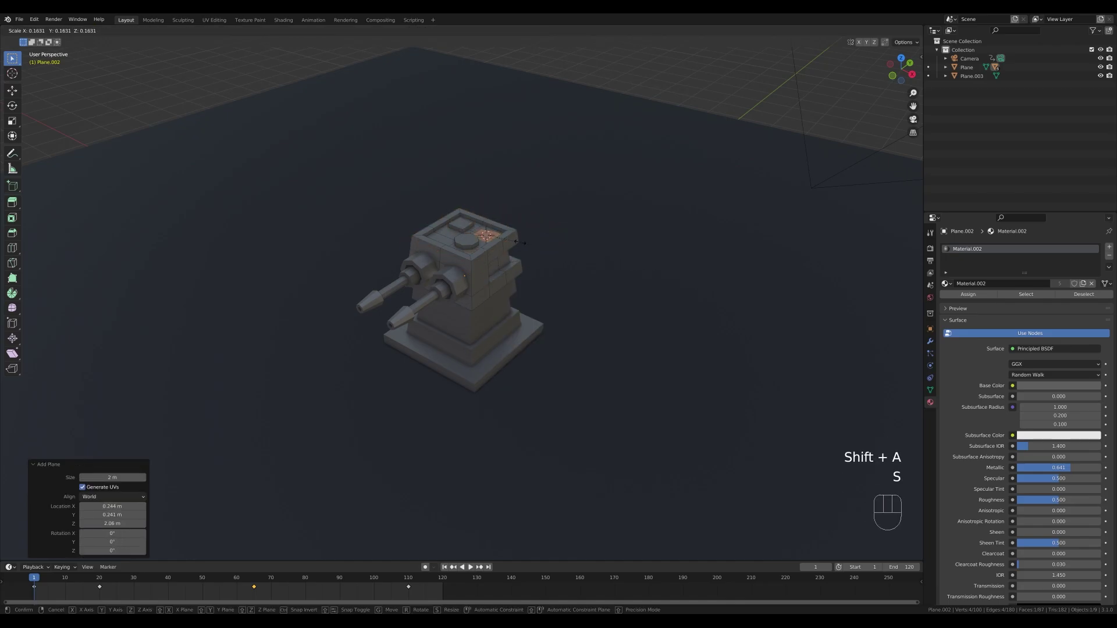
pyautogui.click(498, 236)
pyautogui.press('e')
pyautogui.click(586, 271)
pyautogui.press('Tab')
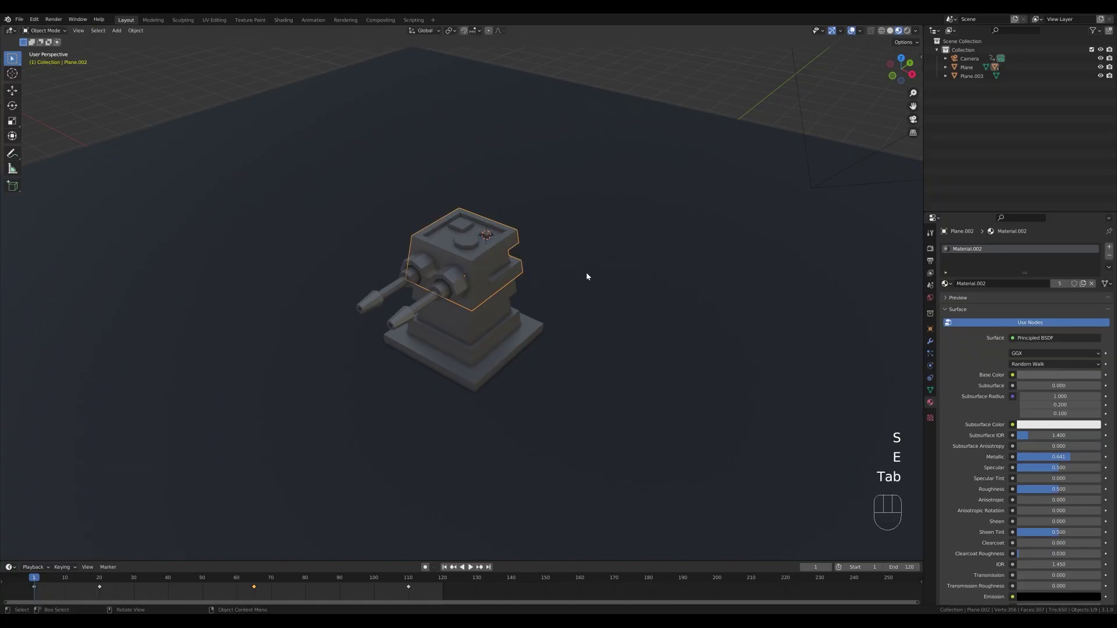
# At frame 35, select the flying shot and change its material's surface shader to Emission
pyautogui.moveTo(586, 271); pyautogui.dragTo(534, 264, button='middle')
pyautogui.moveTo(478, 295)
pyautogui.mouseDown(button='middle')
pyautogui.moveTo(524, 281)
pyautogui.moveTo(477, 294)
pyautogui.mouseUp(button='middle')
pyautogui.moveTo(131, 581); pyautogui.dragTo(151, 578)
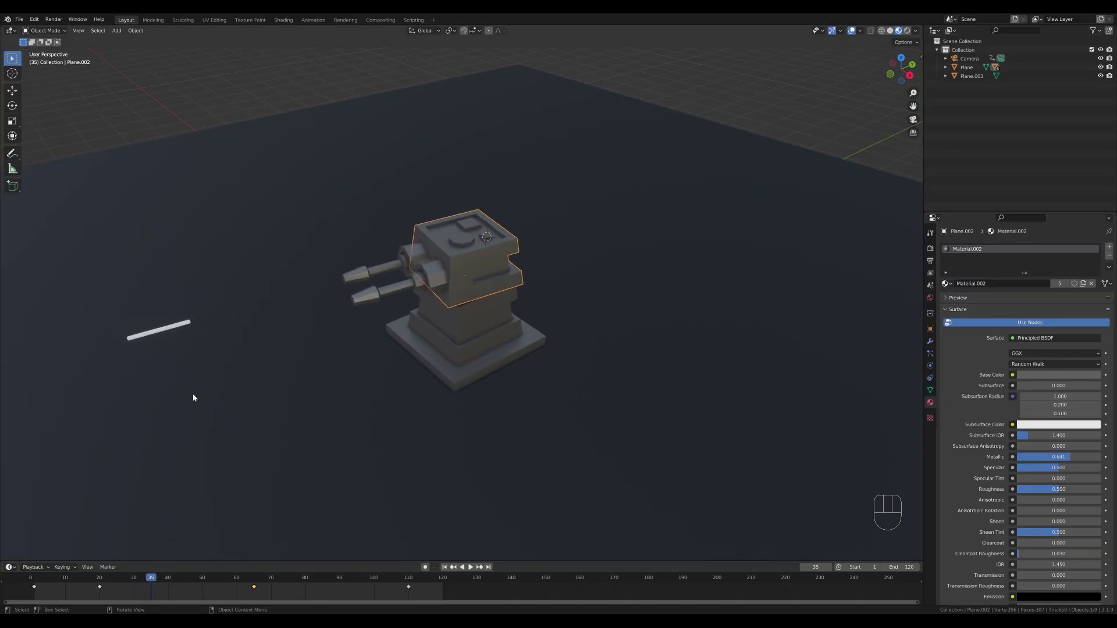
pyautogui.click(160, 333)
pyautogui.click(984, 284)
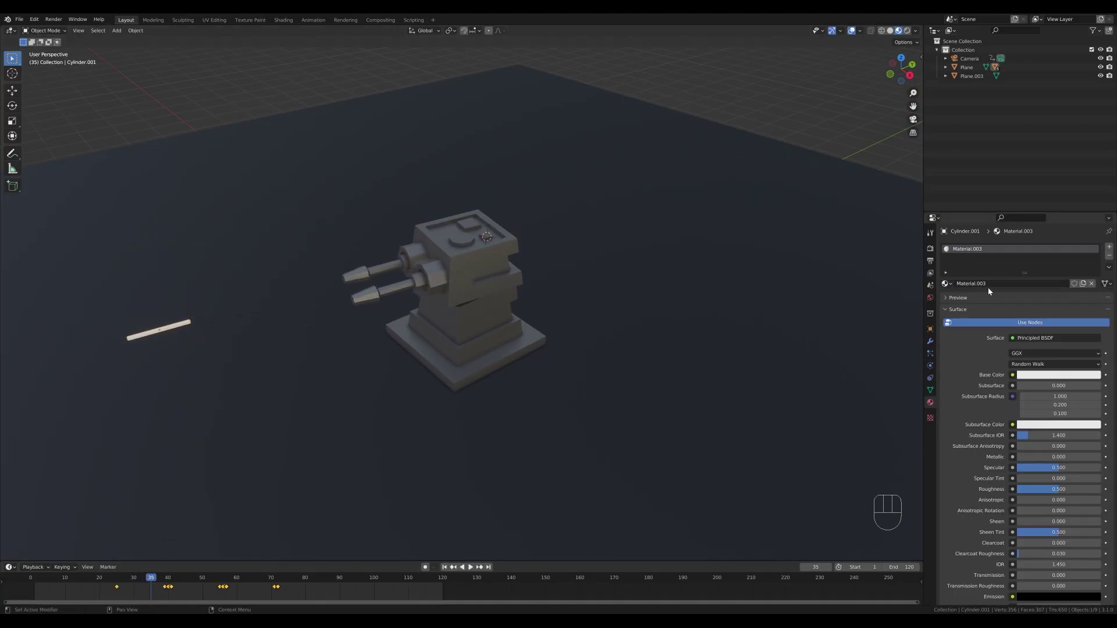
pyautogui.click(1039, 339)
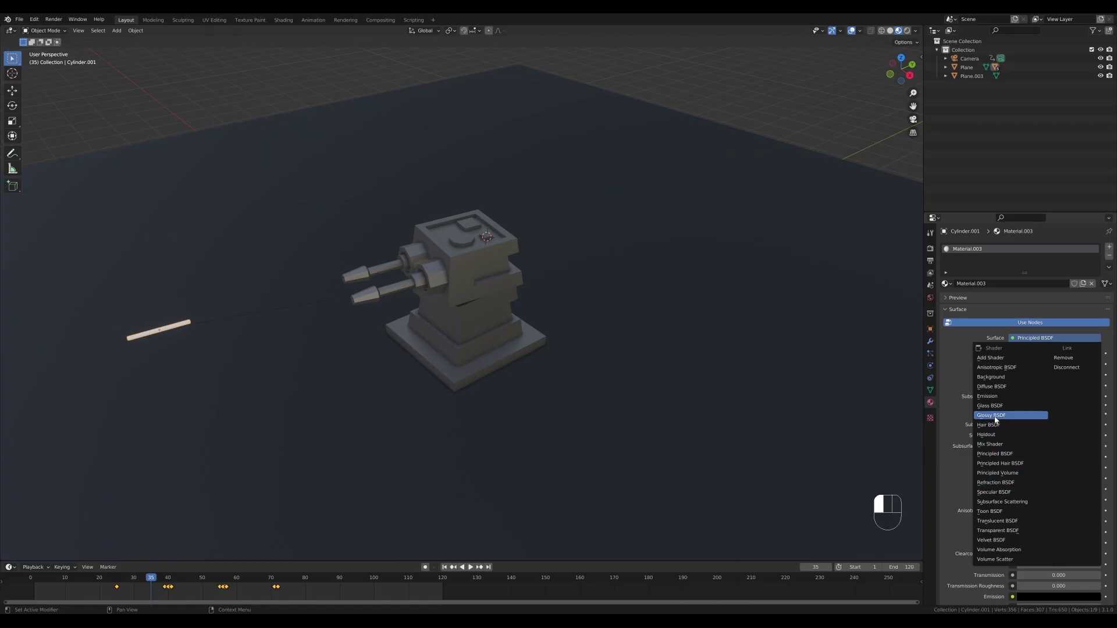
pyautogui.click(995, 398)
# Set the shot material's emission color to bright saturated green and its strength to 50
pyautogui.click(1059, 353)
pyautogui.click(1026, 246)
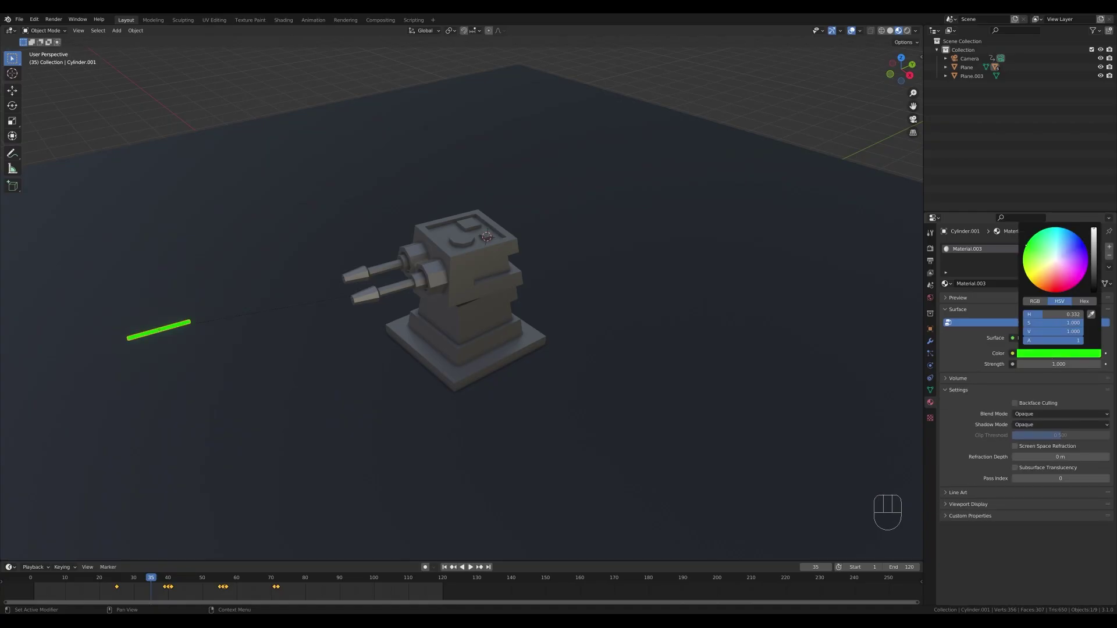
pyautogui.click(1027, 244)
pyautogui.click(1060, 363)
pyautogui.press('Return')
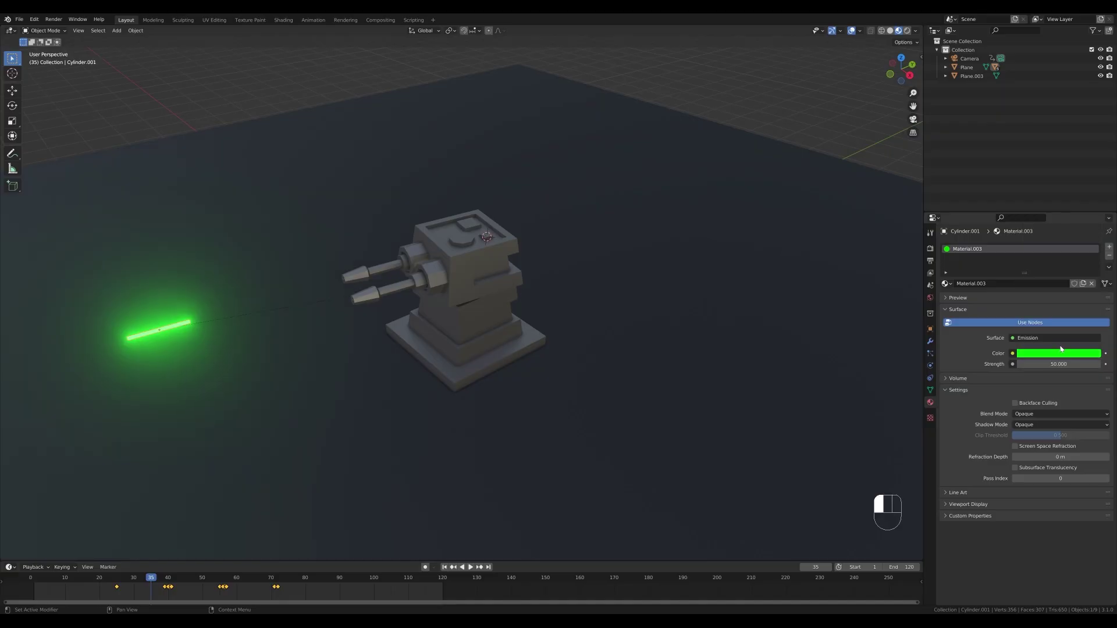
# In camera view, reset the 3D cursor to the world origin, add a Sun light there and raise it about 5.92 m along Z
pyautogui.press('KP_0')
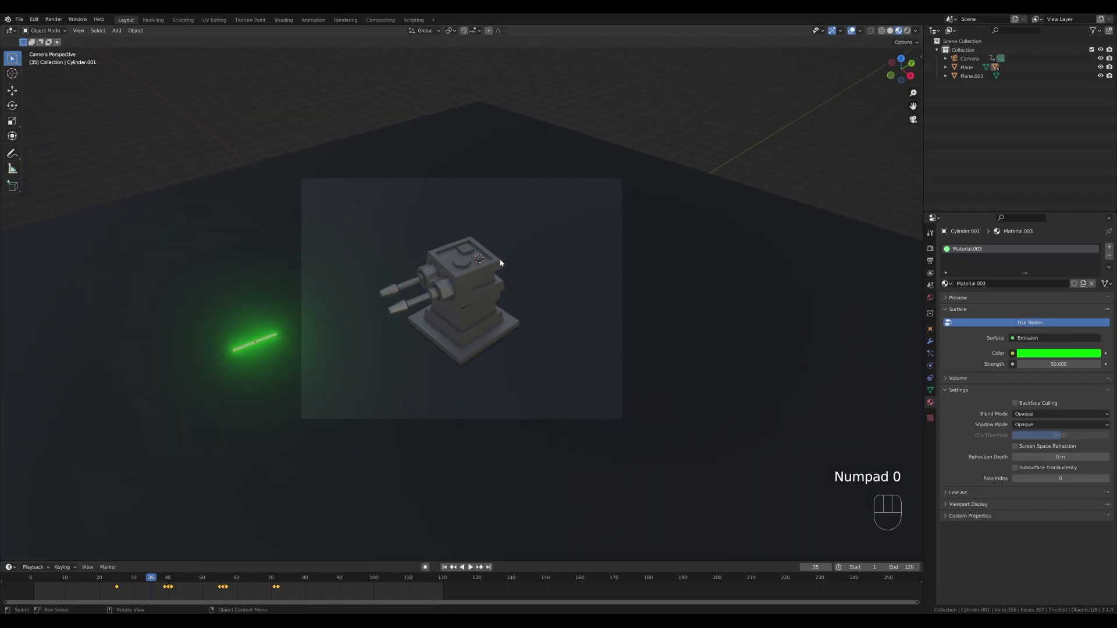
pyautogui.hotkey('shift', 's')
pyautogui.click(387, 316)
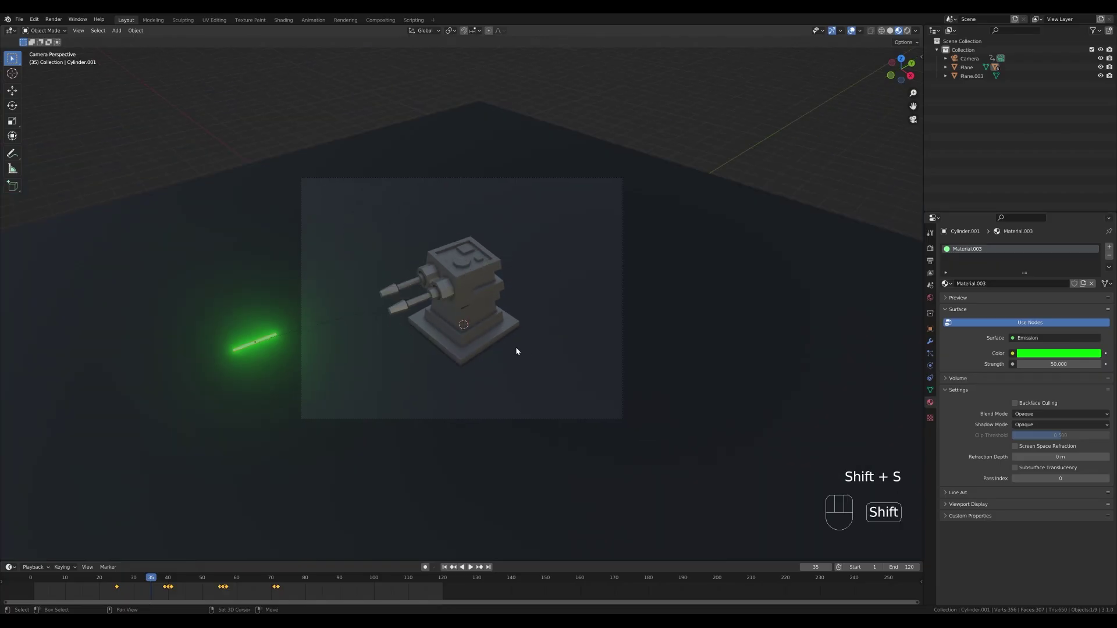
pyautogui.hotkey('shift', 'a')
pyautogui.moveTo(516, 349)
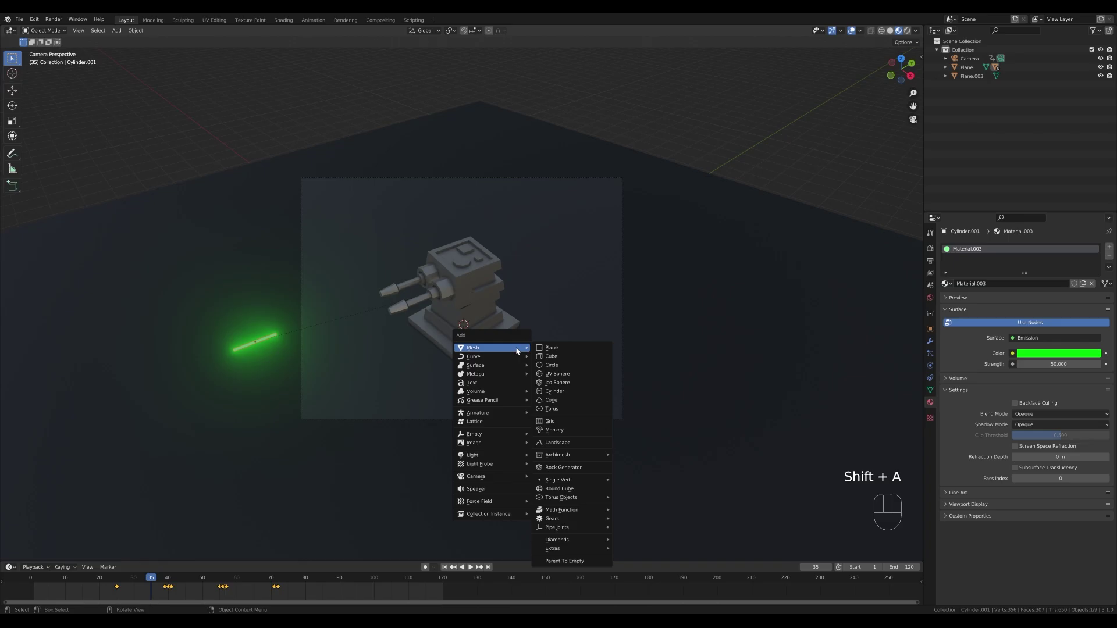
pyautogui.moveTo(497, 456)
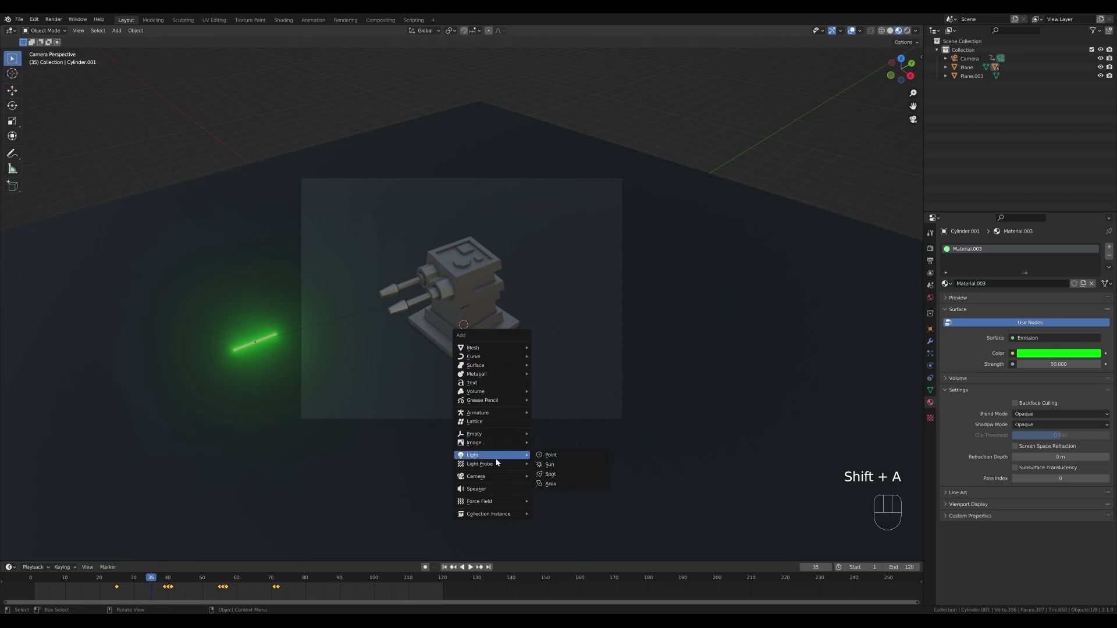
pyautogui.click(553, 464)
pyautogui.press('g')
pyautogui.press('z')
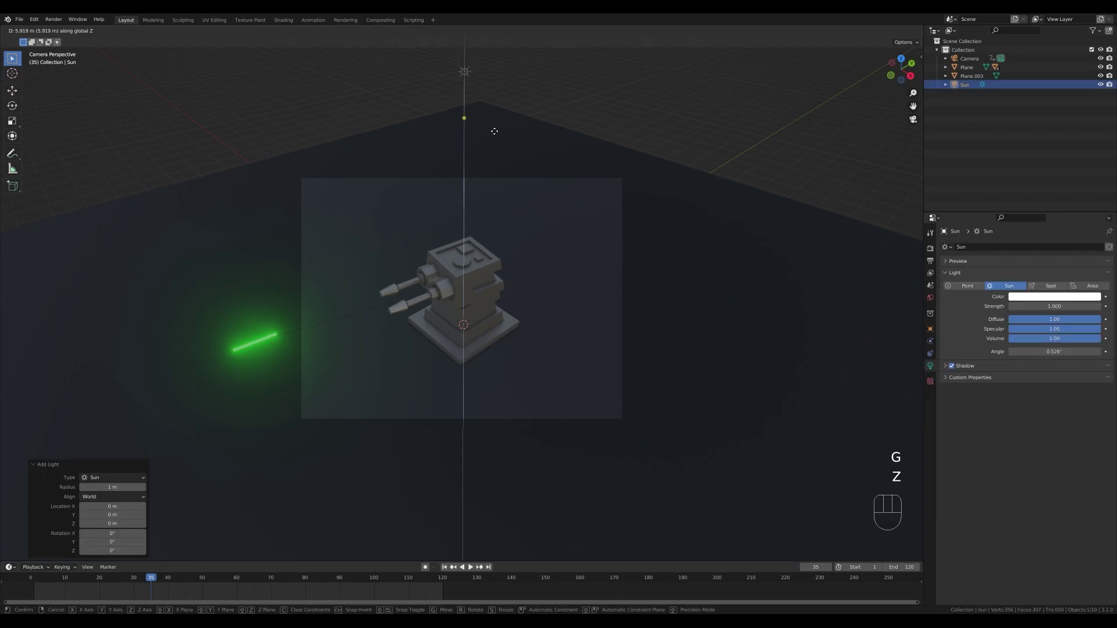
pyautogui.click(494, 131)
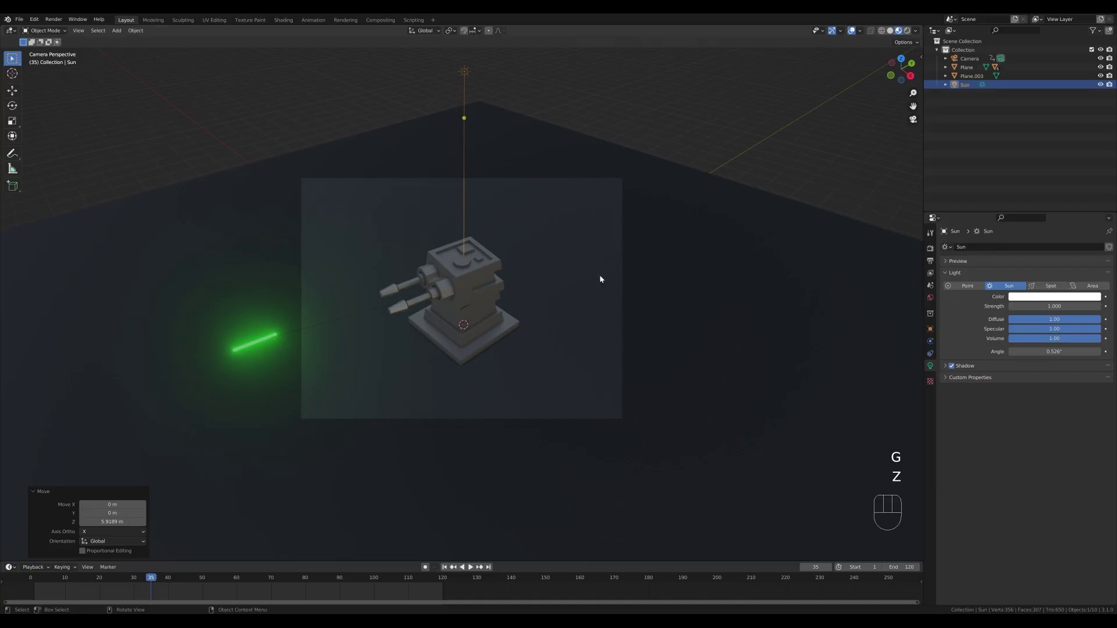
# Rotate the Sun light about the view axis by about -19.1° around the world origin
pyautogui.press('z')
pyautogui.press('r')
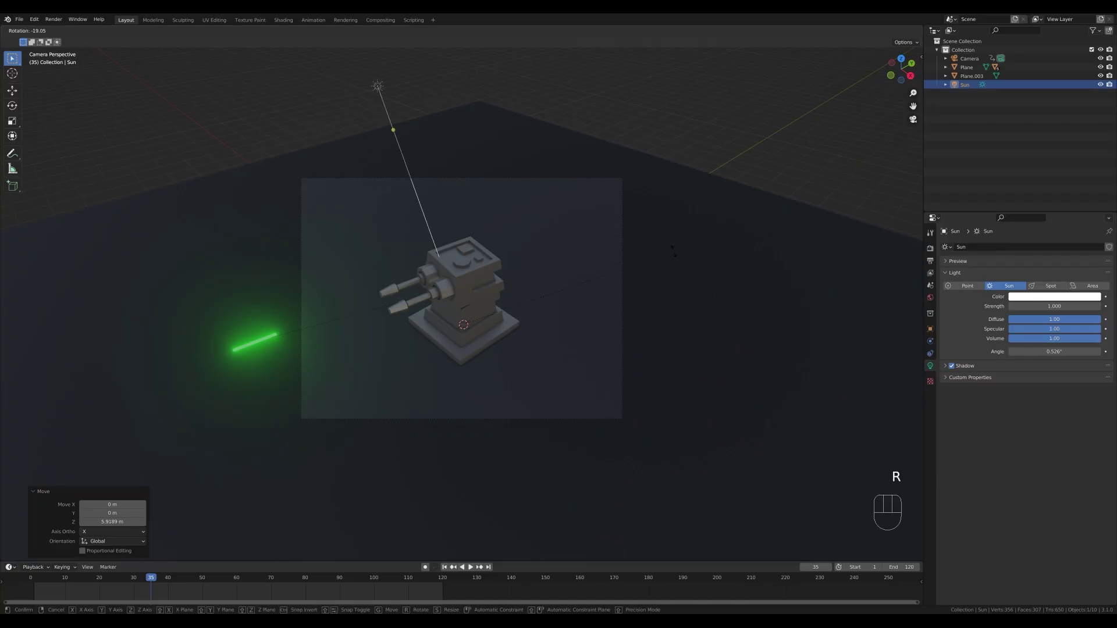
pyautogui.click(841, 136)
# Enable Scene Lights and Scene World in the viewport's material preview shading
pyautogui.click(916, 30)
pyautogui.click(866, 73)
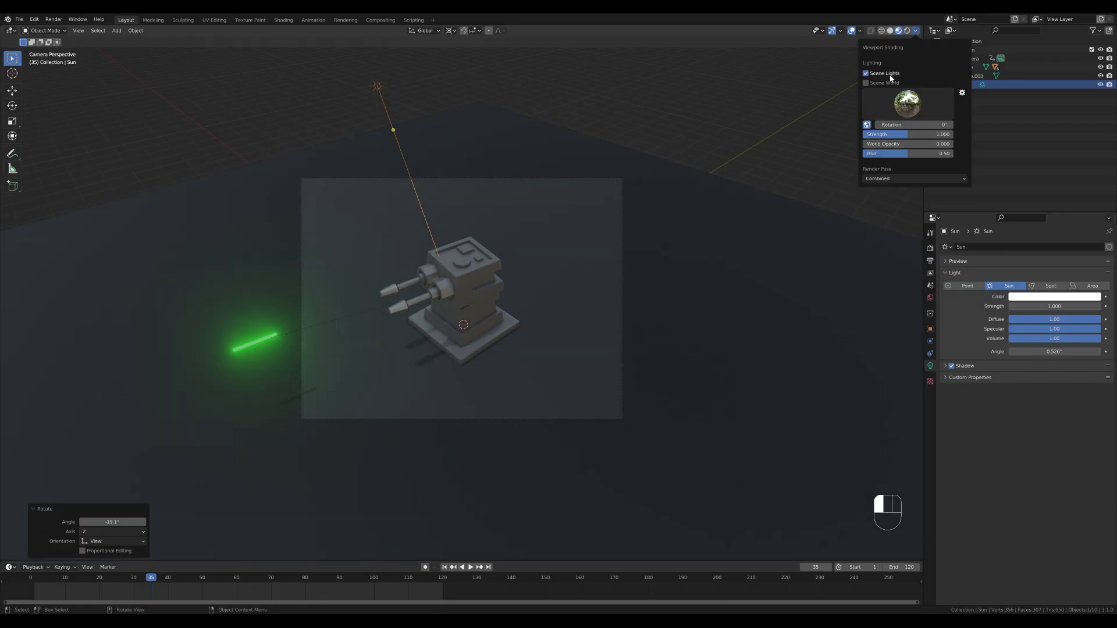
pyautogui.click(879, 83)
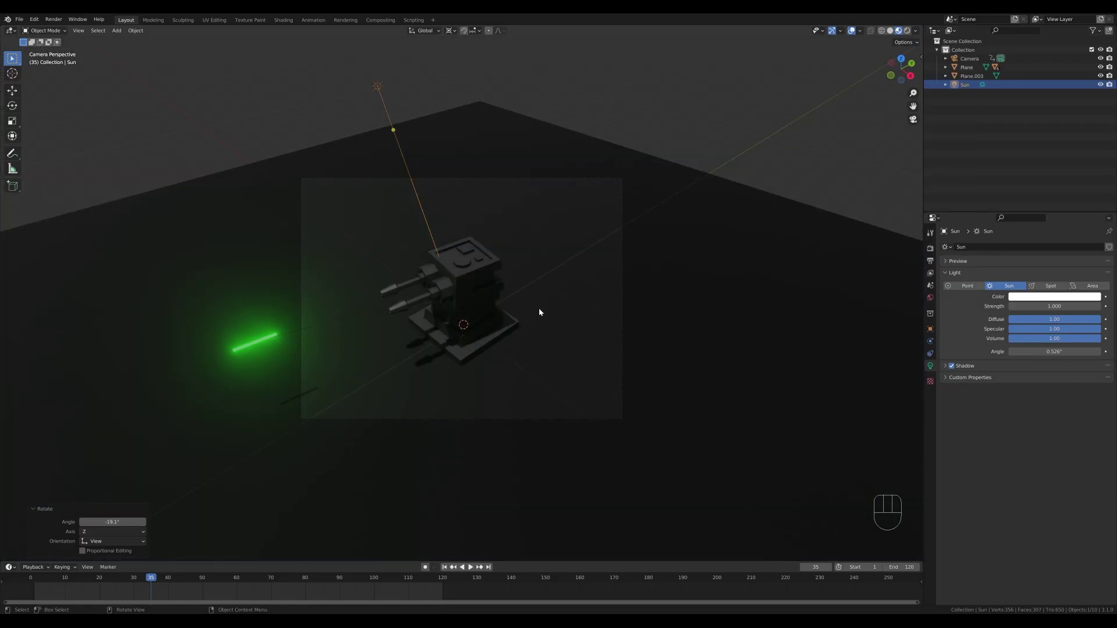
# Add an Area light at the world origin and raise it about 5.01 m along Z
pyautogui.scroll(1, 539, 311)
pyautogui.scroll(-2, 515, 315)
pyautogui.hotkey('shift', 'a')
pyautogui.moveTo(516, 317)
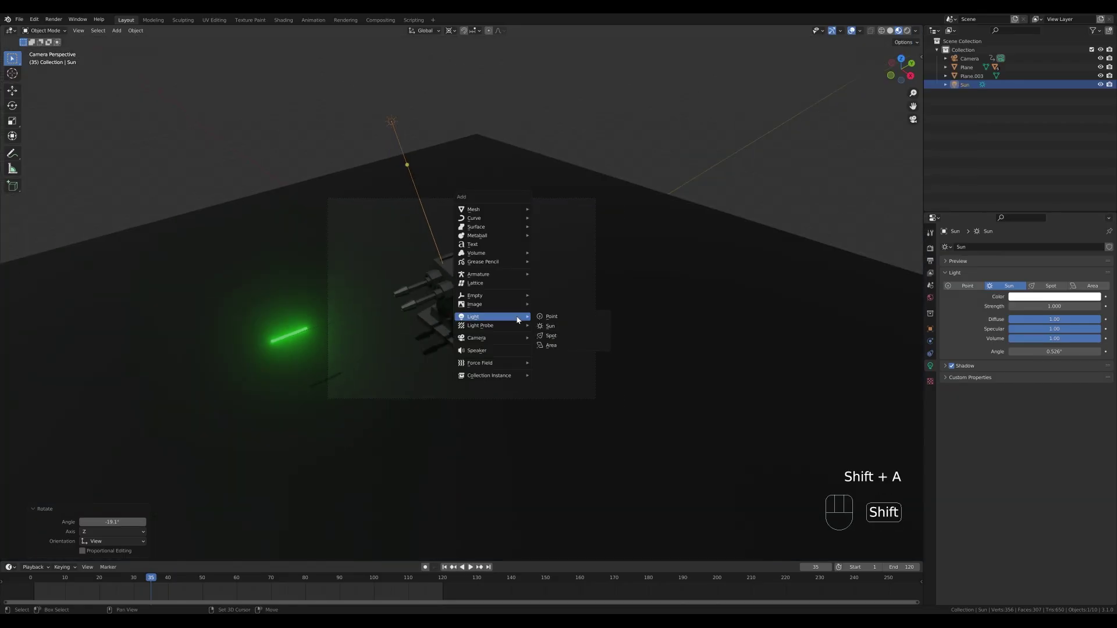
pyautogui.click(554, 346)
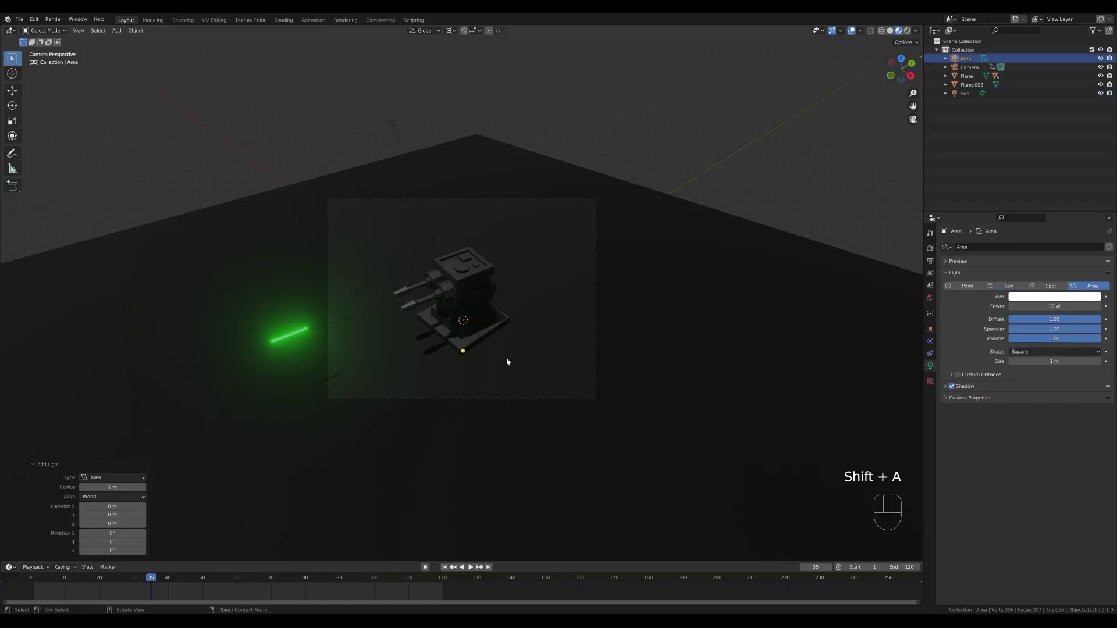
pyautogui.press('g')
pyautogui.press('z')
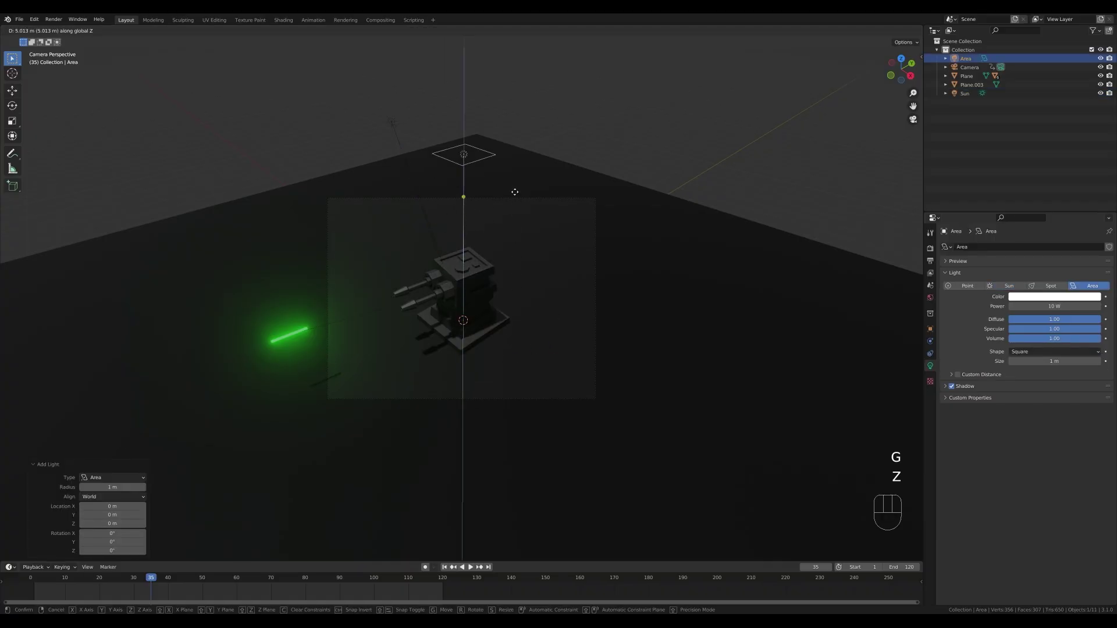
pyautogui.click(524, 192)
# Rotate the Area light around the world origin by -45° about X and by about 41.9° about Z
pyautogui.press('r')
pyautogui.press('x')
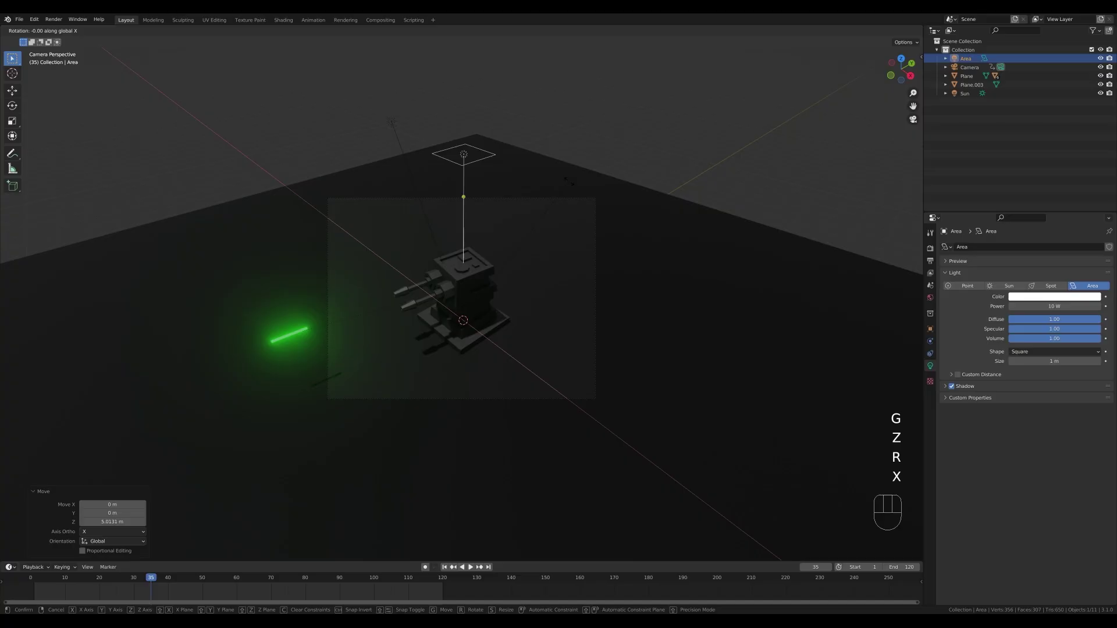
pyautogui.press('KP_4')
pyautogui.press('KP_5')
pyautogui.press('KP_Subtract')
pyautogui.press('KP_Enter')
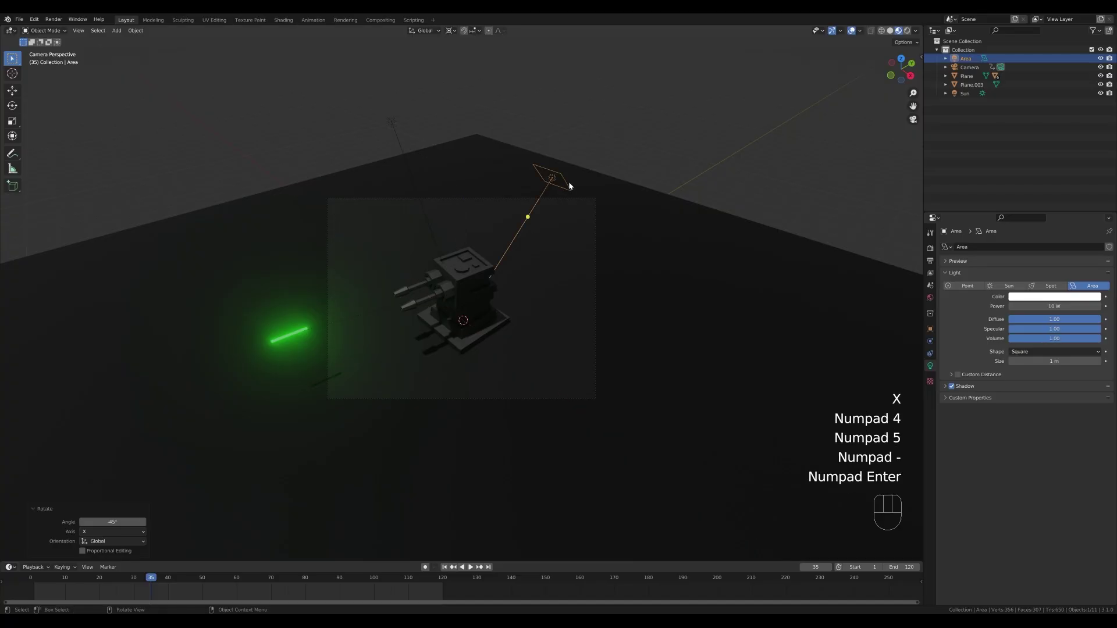
pyautogui.press('r')
pyautogui.press('z')
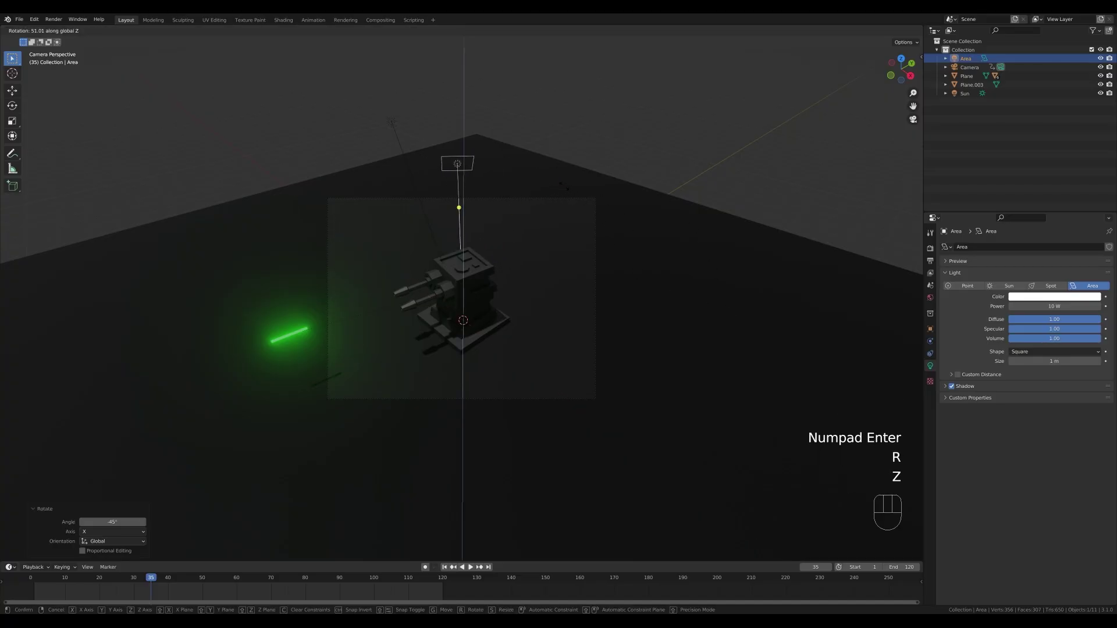
pyautogui.click(484, 158)
# Shift the Area light along its local Z axis and lower it about 0.92 m along global Z
pyautogui.press('g')
pyautogui.press('z')
pyautogui.press('z')
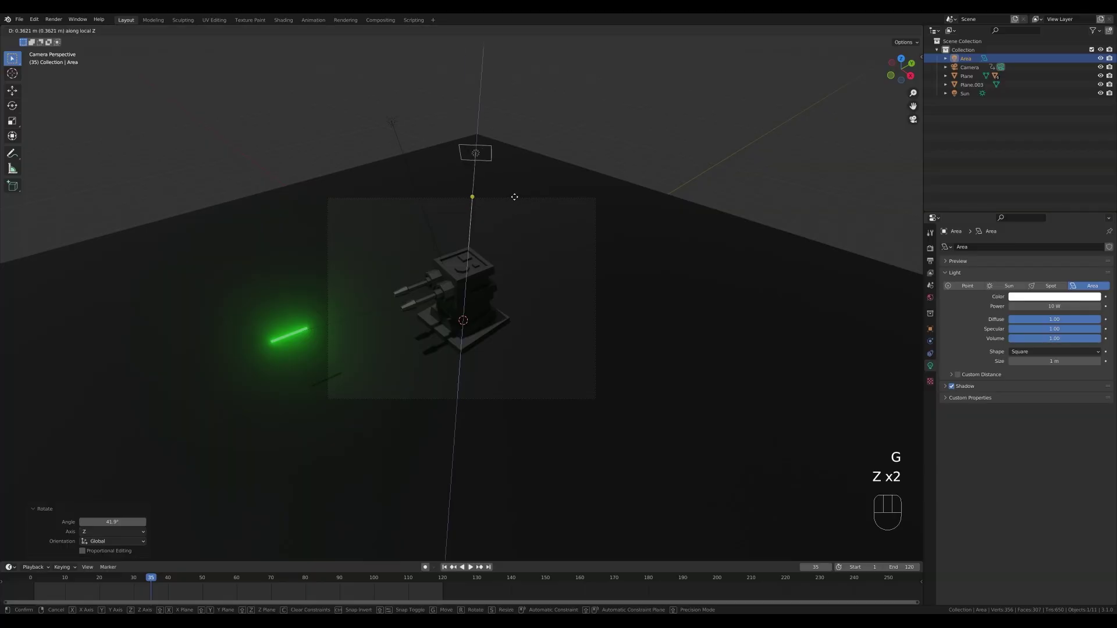
pyautogui.press('g')
pyautogui.press('z')
# Set the Area light's power to 500 W
pyautogui.click(1054, 306)
pyautogui.click(1055, 306)
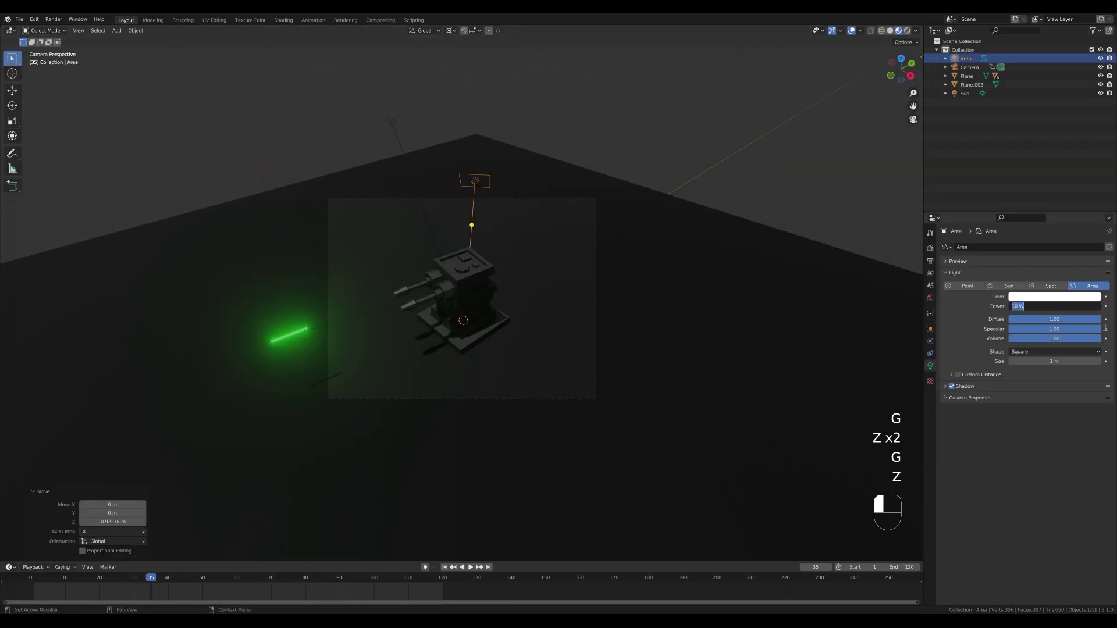
pyautogui.write('500')
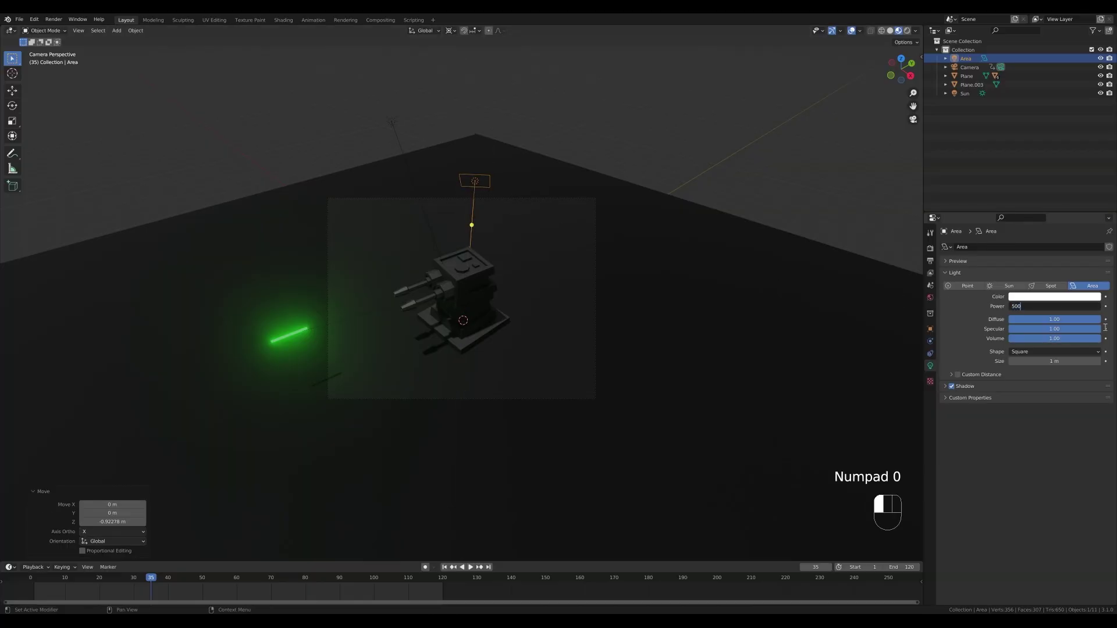
pyautogui.press('Return')
# Rotate the Area light slightly about global Z and tint its light turquoise
pyautogui.press('r')
pyautogui.press('z')
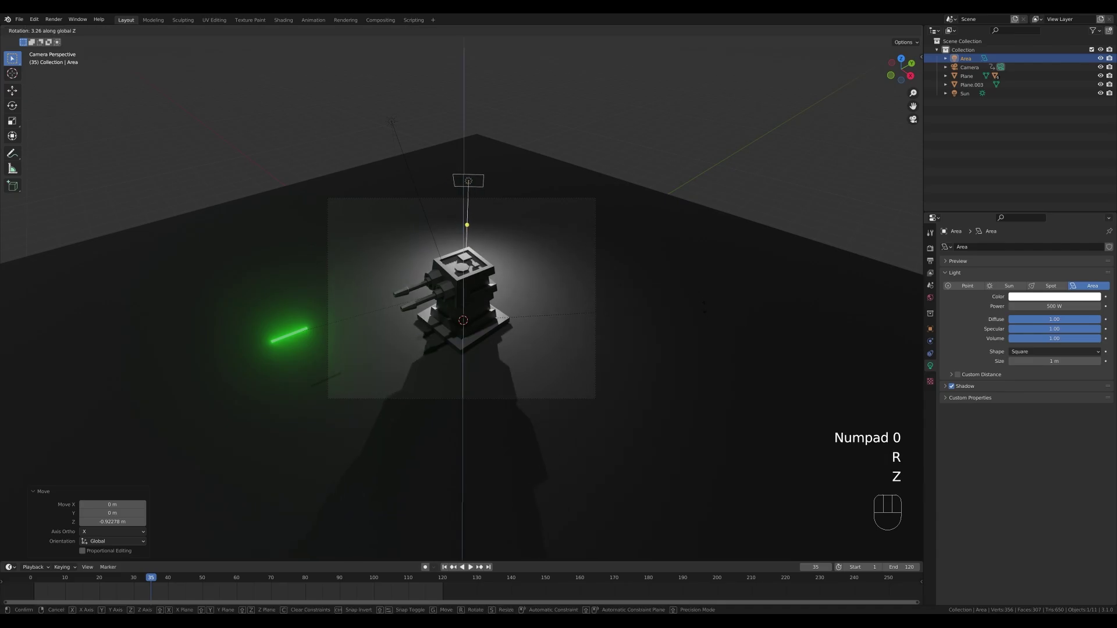
pyautogui.click(1085, 298)
pyautogui.click(1086, 298)
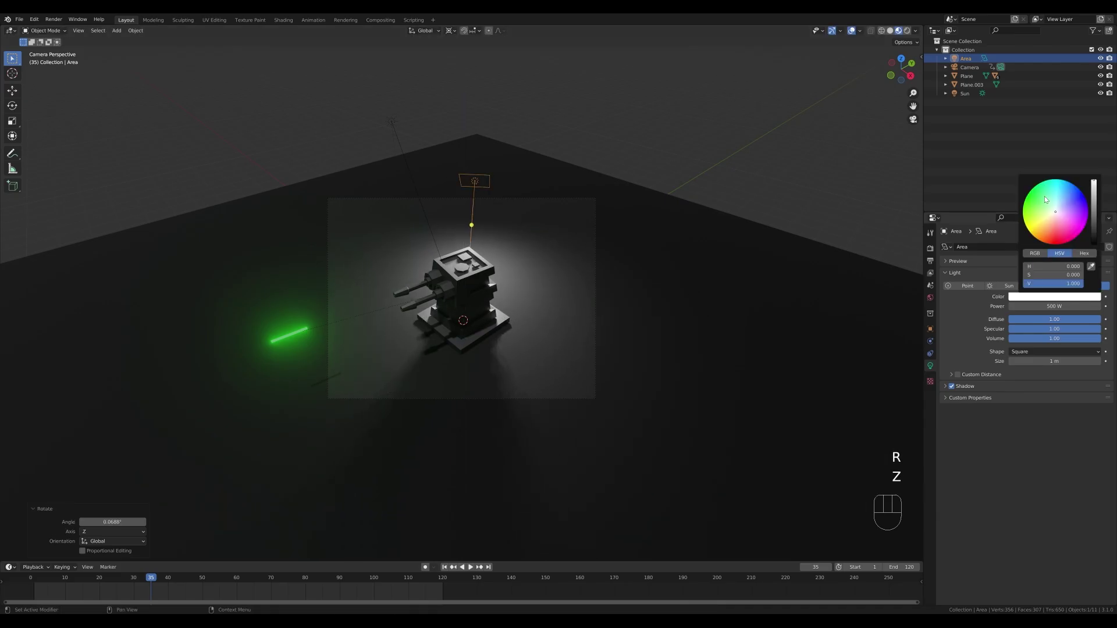
pyautogui.click(1052, 192)
pyautogui.moveTo(1045, 193); pyautogui.dragTo(1051, 193)
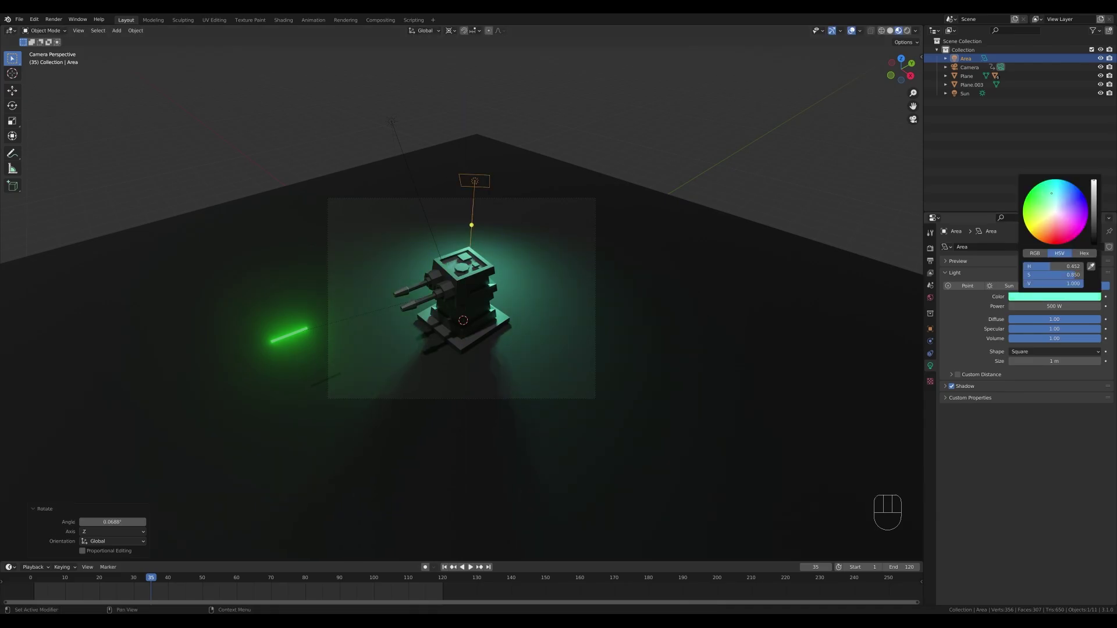
# Set the world background colour to a muted, dim purple
pyautogui.click(931, 298)
pyautogui.click(1035, 305)
pyautogui.moveTo(1075, 214)
pyautogui.mouseDown()
pyautogui.moveTo(1068, 208)
pyautogui.moveTo(1094, 206)
pyautogui.mouseUp()
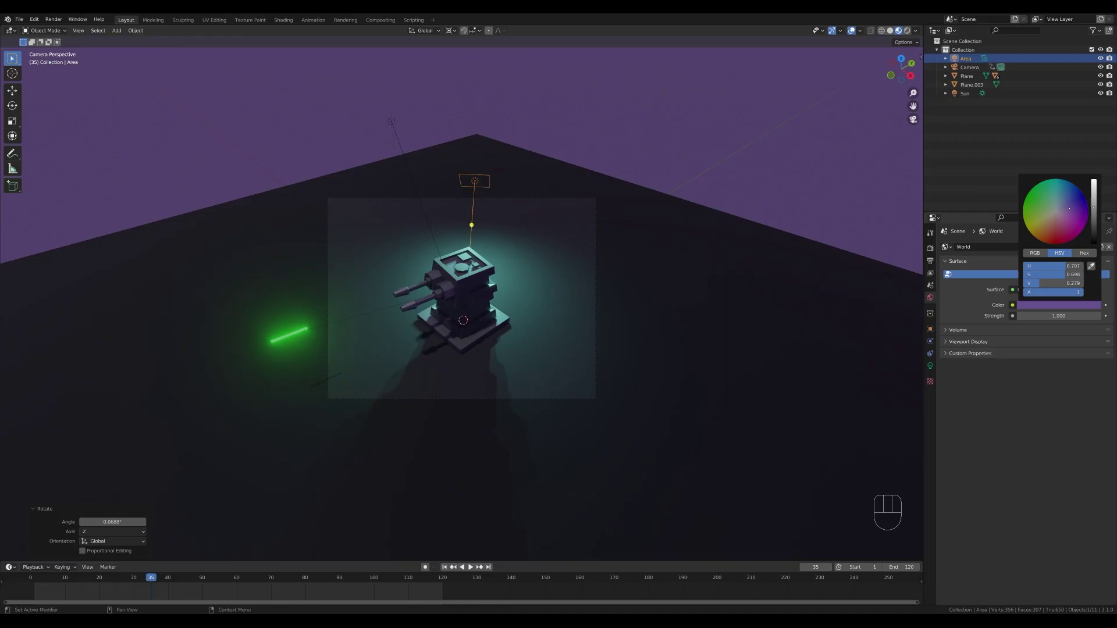
pyautogui.click(1075, 205)
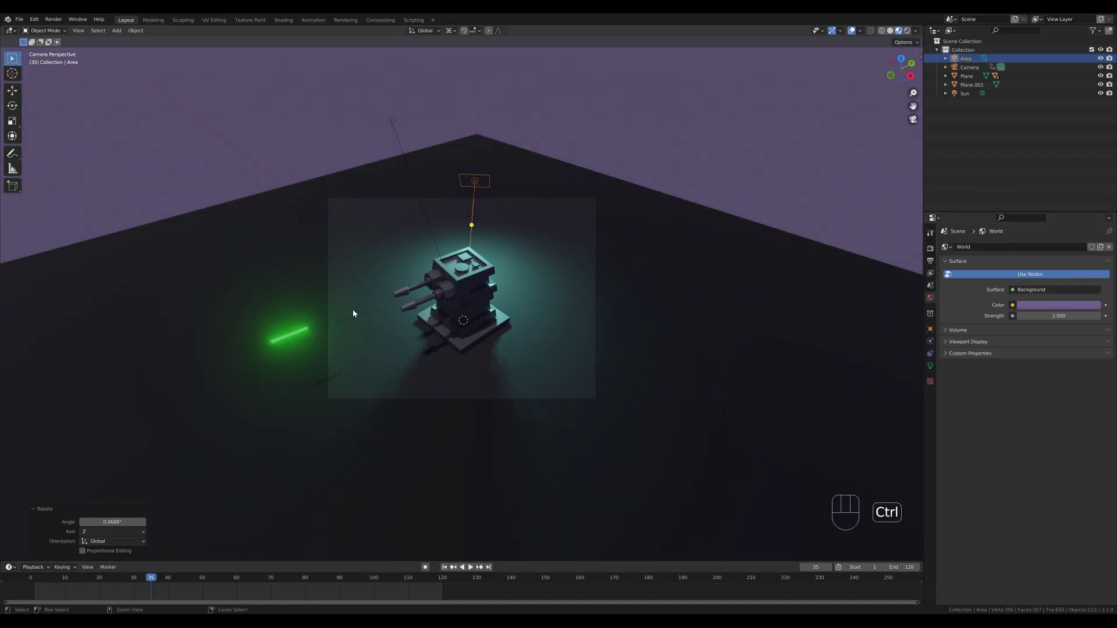
# Define a render region around the entire camera frame
pyautogui.hotkey('ctrl', 'b')
pyautogui.moveTo(313, 188); pyautogui.dragTo(624, 448)
pyautogui.scroll(4, 590, 390)
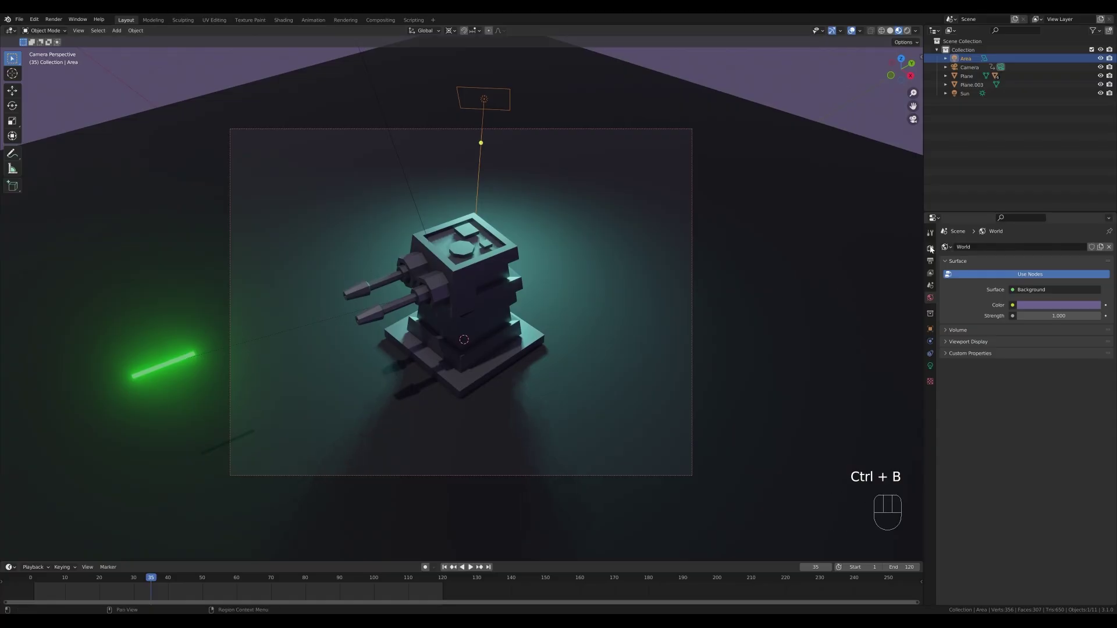
# Switch the render engine to Cycles with GPU Compute as the device
pyautogui.click(931, 248)
pyautogui.click(1033, 248)
pyautogui.click(1033, 277)
pyautogui.click(1034, 268)
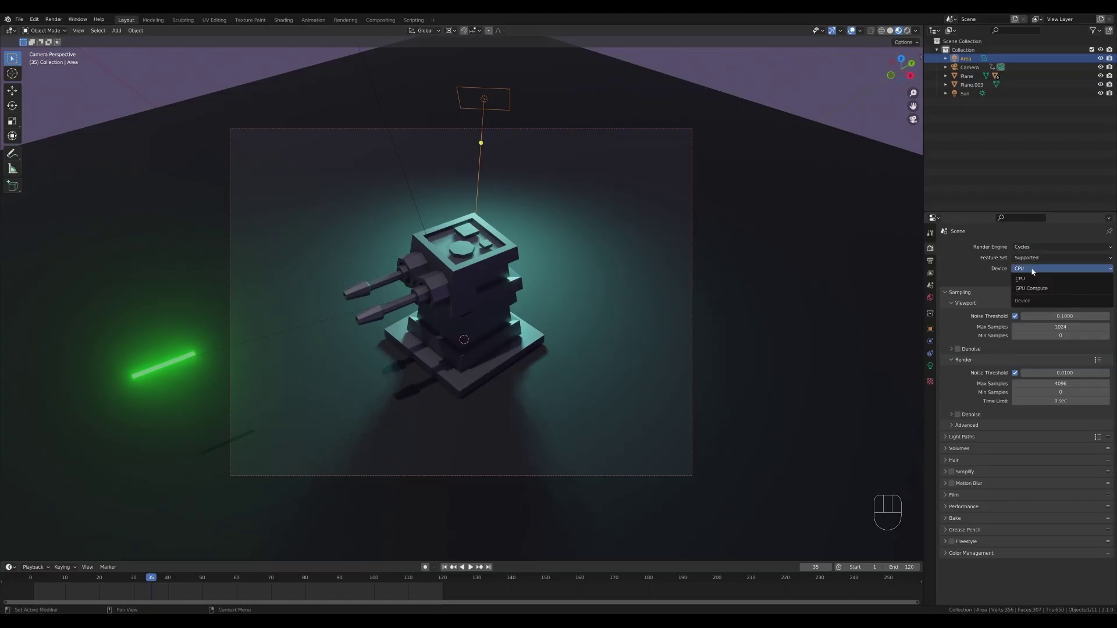
pyautogui.click(1032, 289)
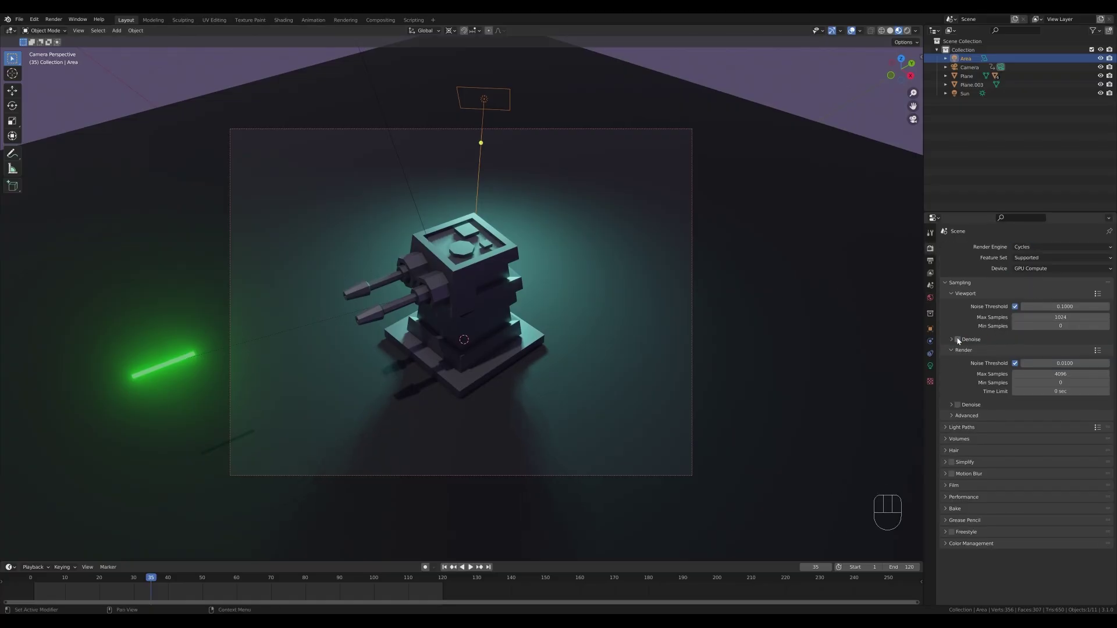
# Enable viewport and render denoising, with a tile size of 512 and a maximum of 128 render samples
pyautogui.click(961, 497)
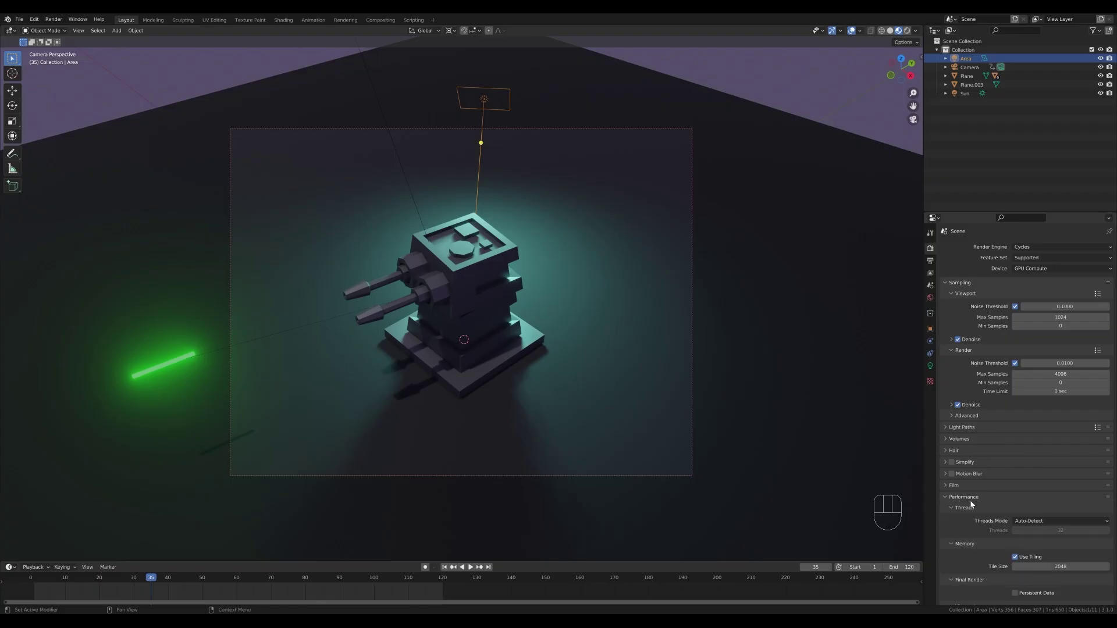
pyautogui.click(1064, 566)
pyautogui.write('512')
pyautogui.press('Return')
pyautogui.click(964, 497)
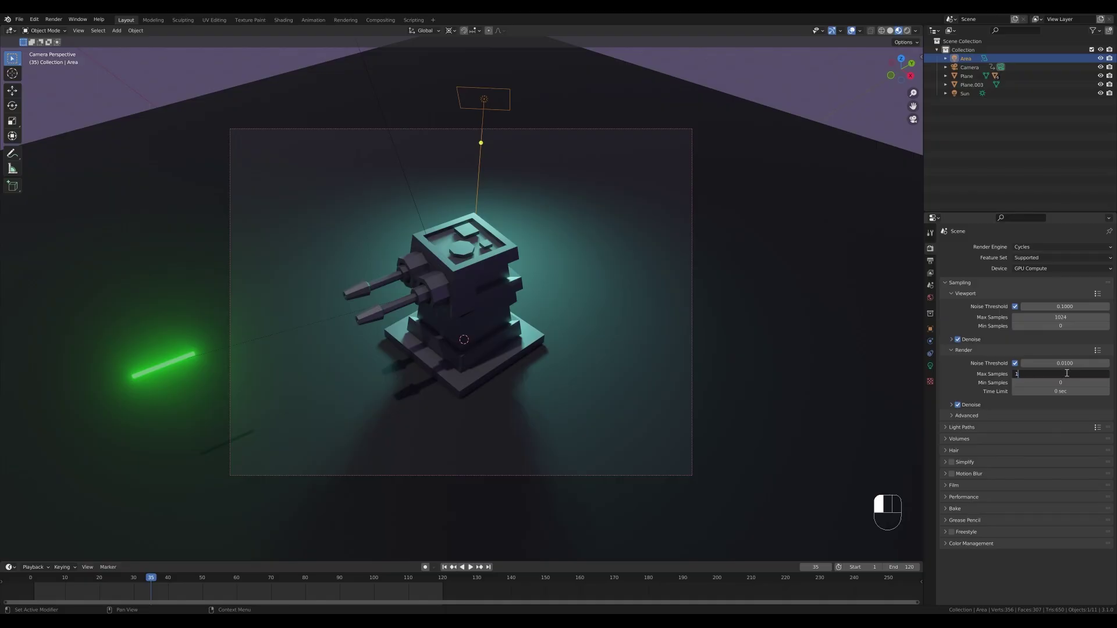
pyautogui.press('Return')
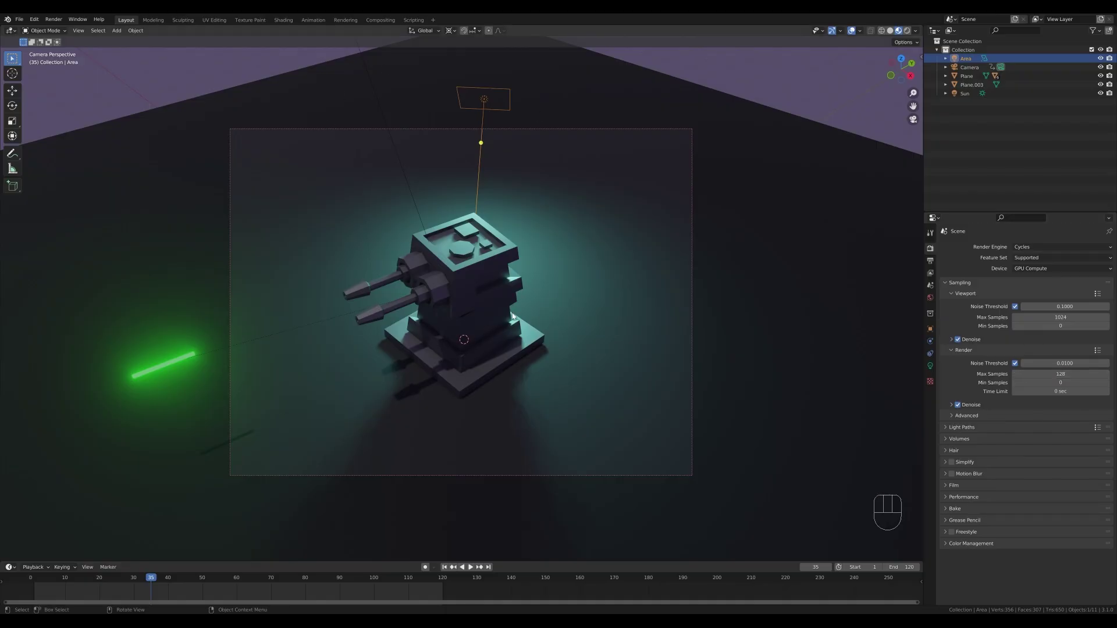
# Display the camera view in Rendered shading and move the timeline to frame 28
pyautogui.press('z')
pyautogui.click(646, 252)
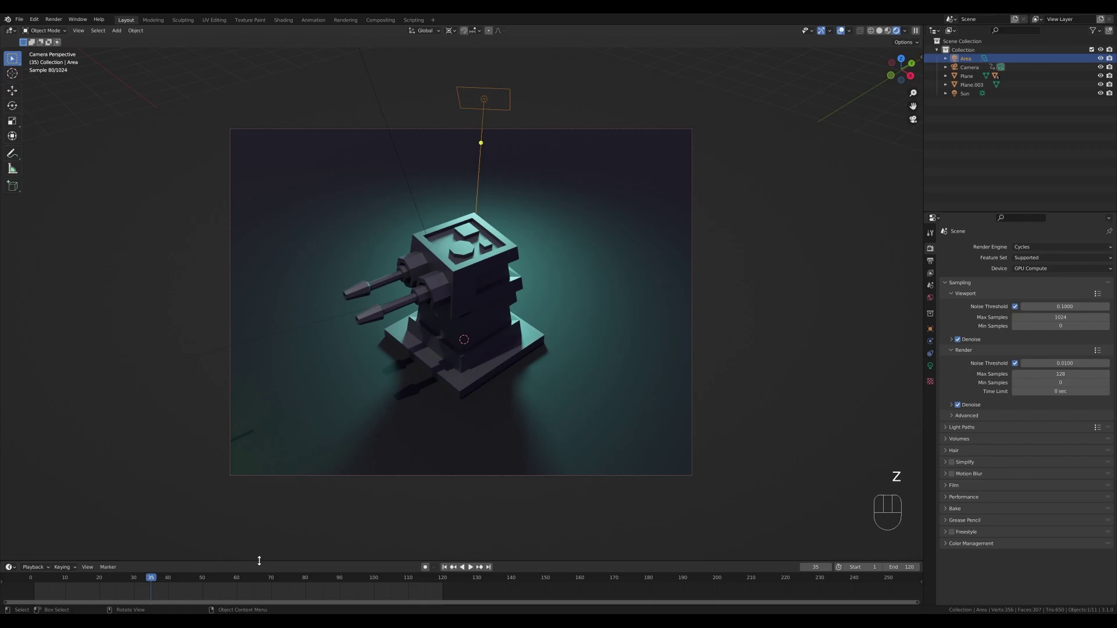
pyautogui.moveTo(135, 580)
pyautogui.mouseDown()
pyautogui.moveTo(111, 576)
pyautogui.moveTo(127, 578)
pyautogui.mouseUp()
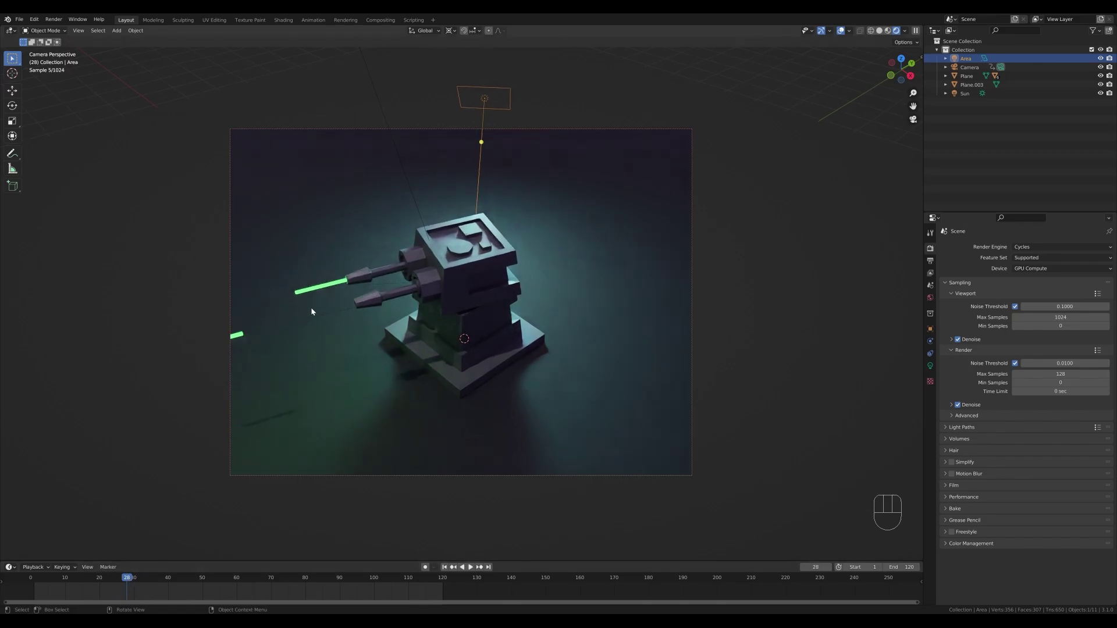
# Set the green shot material's emission strength to 200 and inspect the glow up to frame 37
pyautogui.click(305, 294)
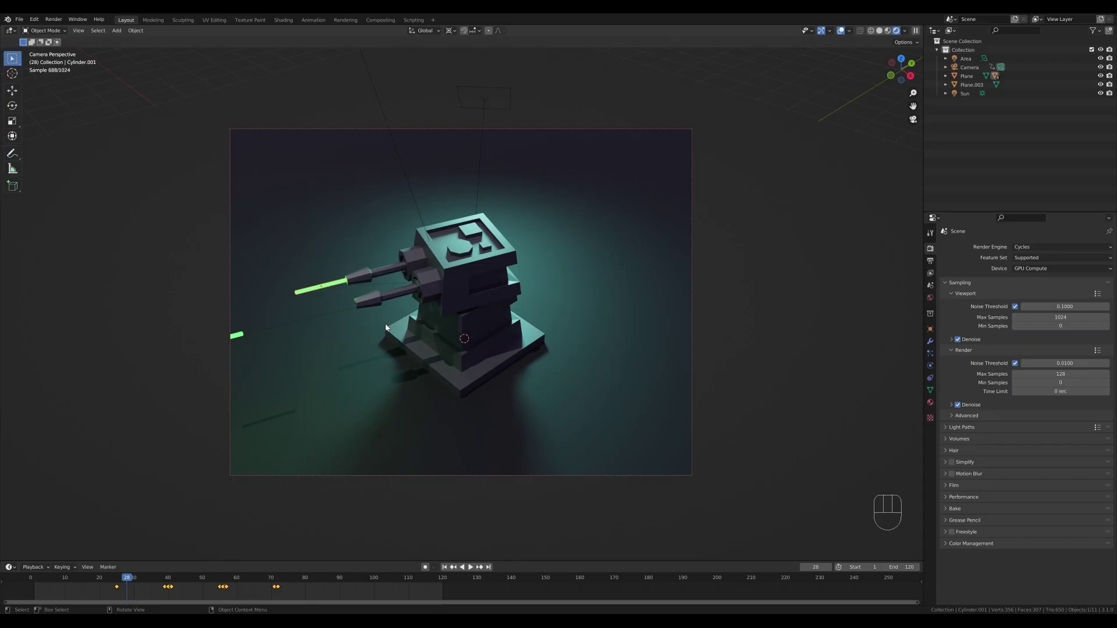
pyautogui.click(930, 402)
pyautogui.click(1065, 349)
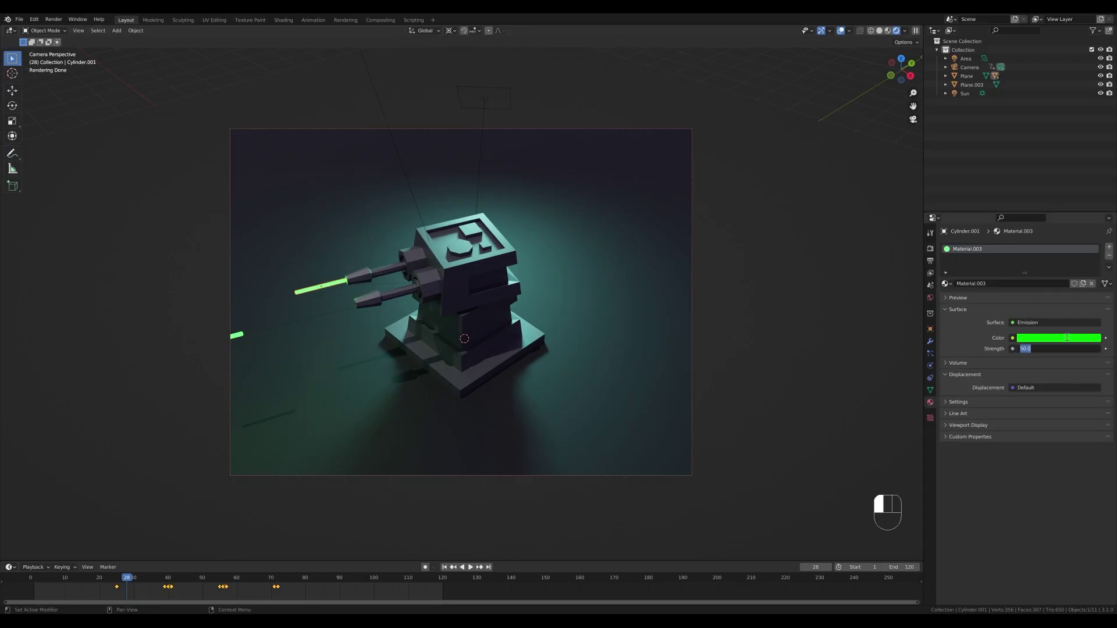
pyautogui.write('200')
pyautogui.press('Return')
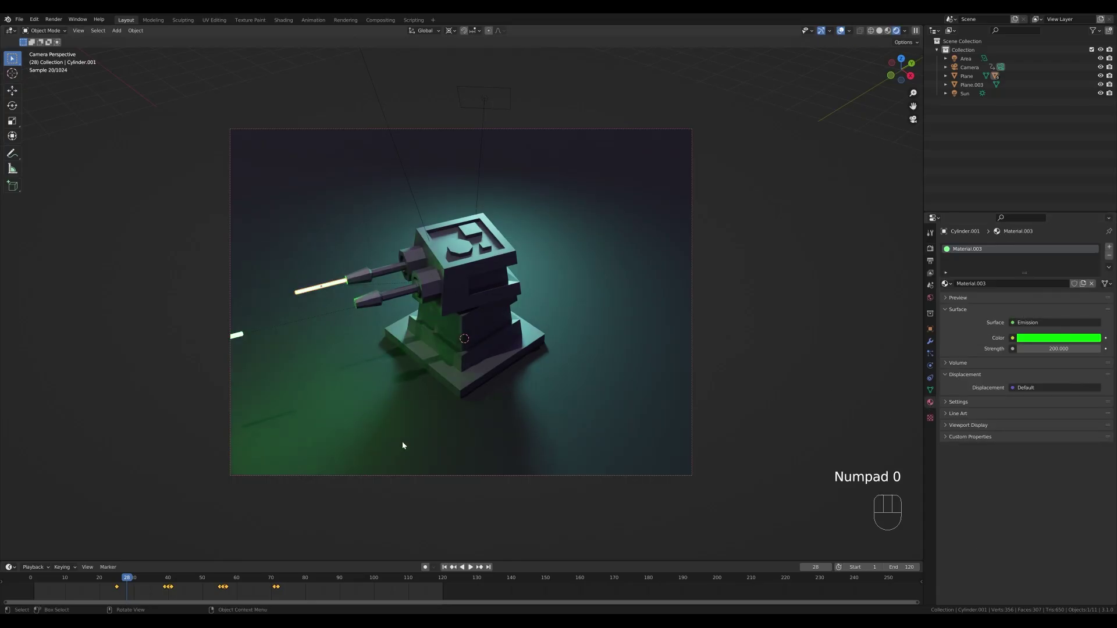
pyautogui.moveTo(133, 579); pyautogui.dragTo(166, 575)
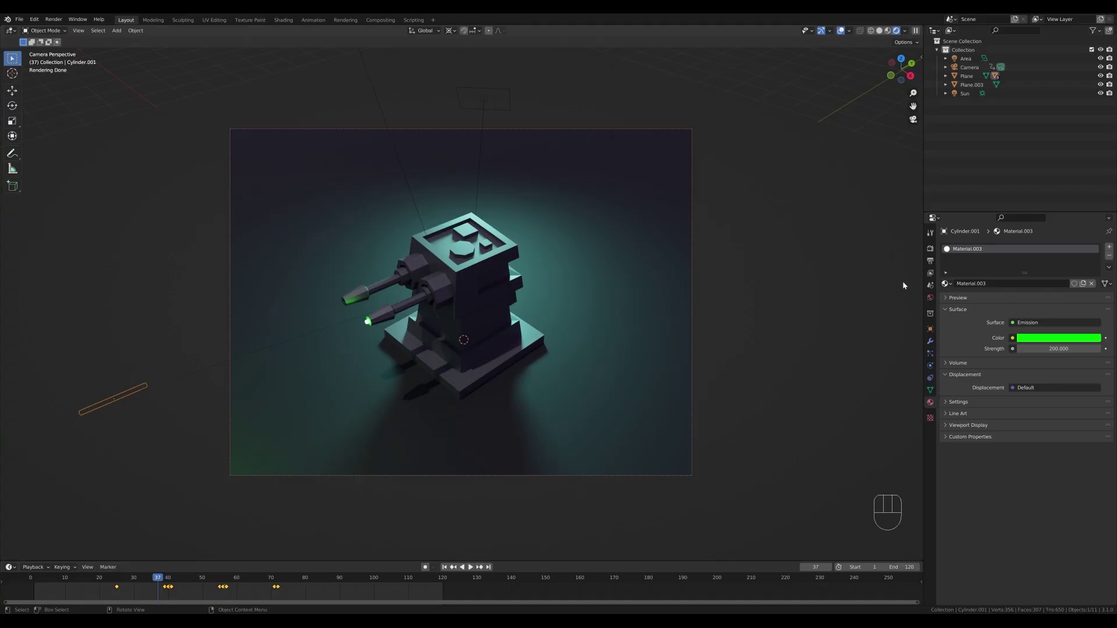
# Set the output format to FFmpeg Video with an MPEG-4 container and enable Motion Blur for the render
pyautogui.click(932, 261)
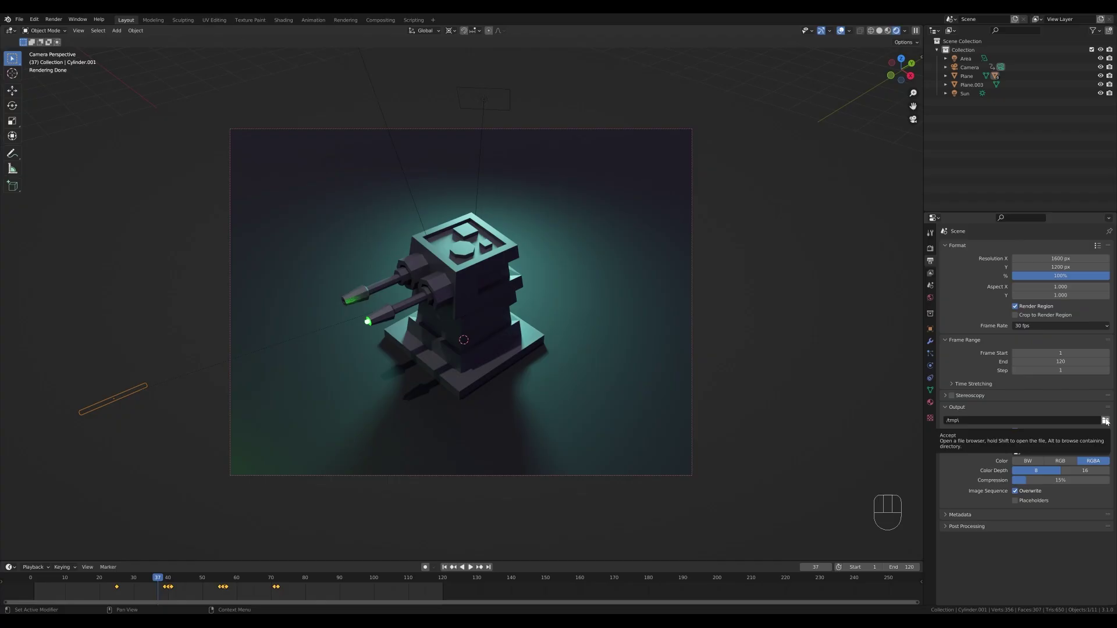
pyautogui.click(1068, 451)
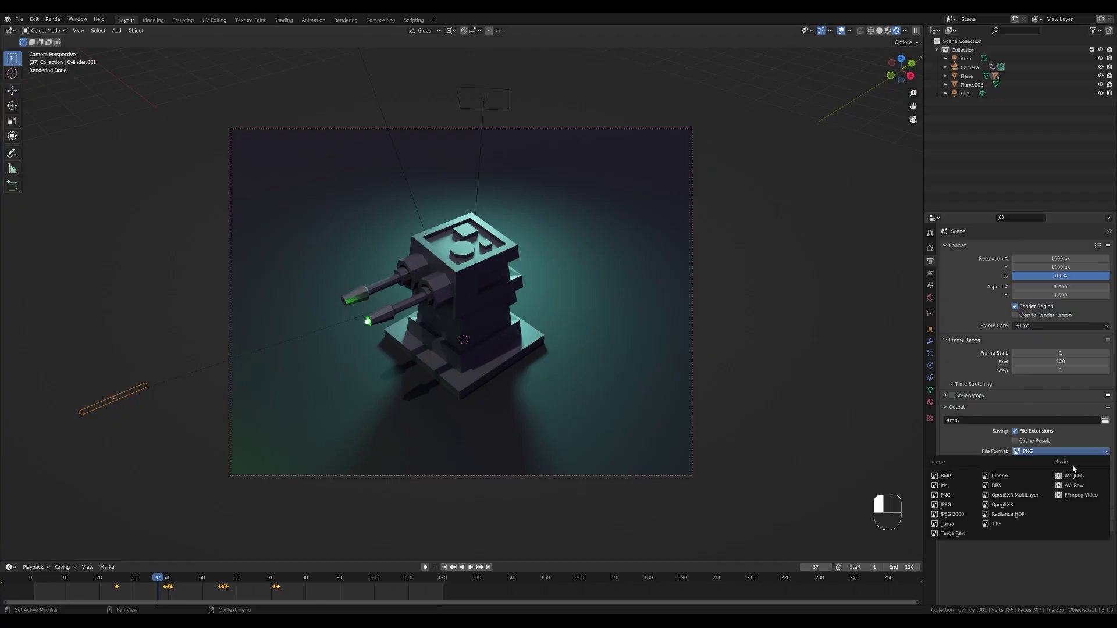
pyautogui.click(1075, 496)
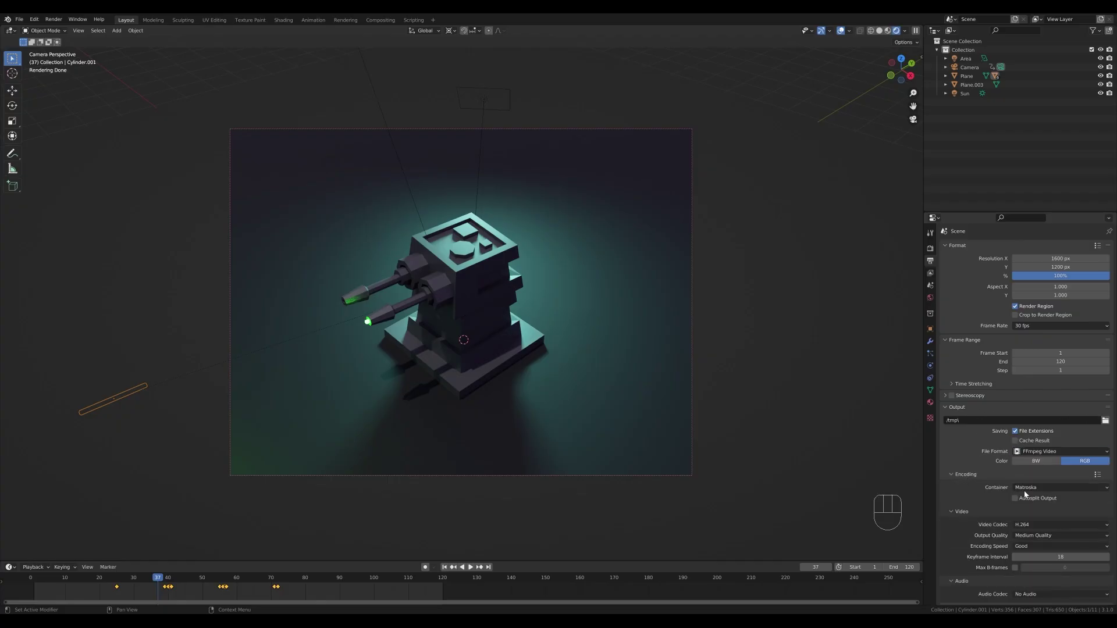
pyautogui.click(1032, 488)
pyautogui.click(1033, 518)
pyautogui.press('Down')
pyautogui.click(931, 249)
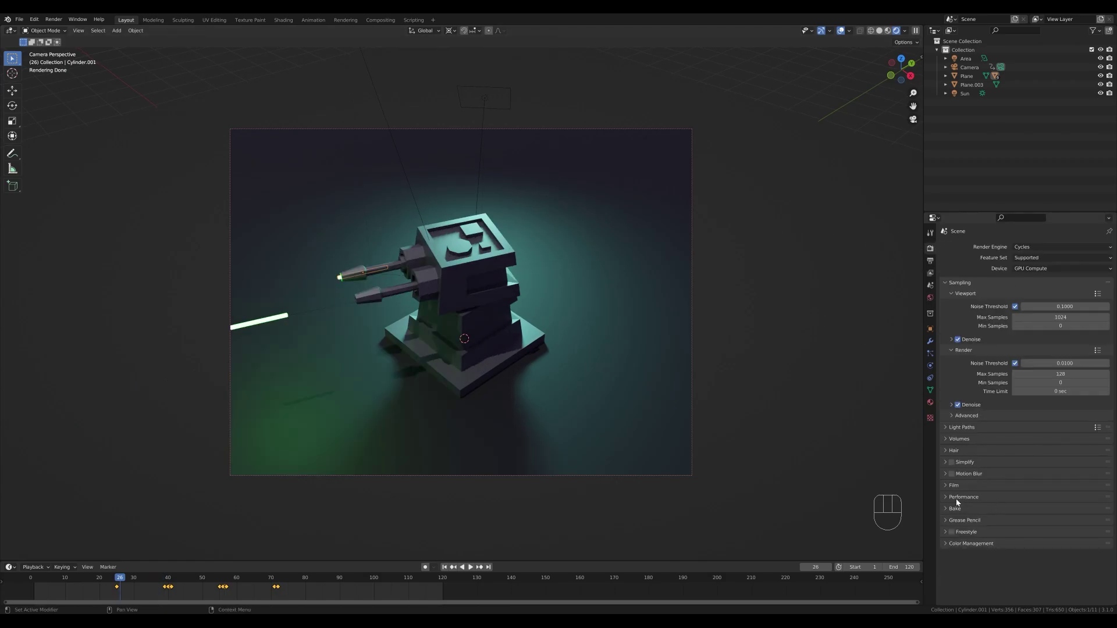
pyautogui.click(953, 474)
# Enable compositing nodes and insert a Glare node between Render Layers and Composite
pyautogui.click(380, 20)
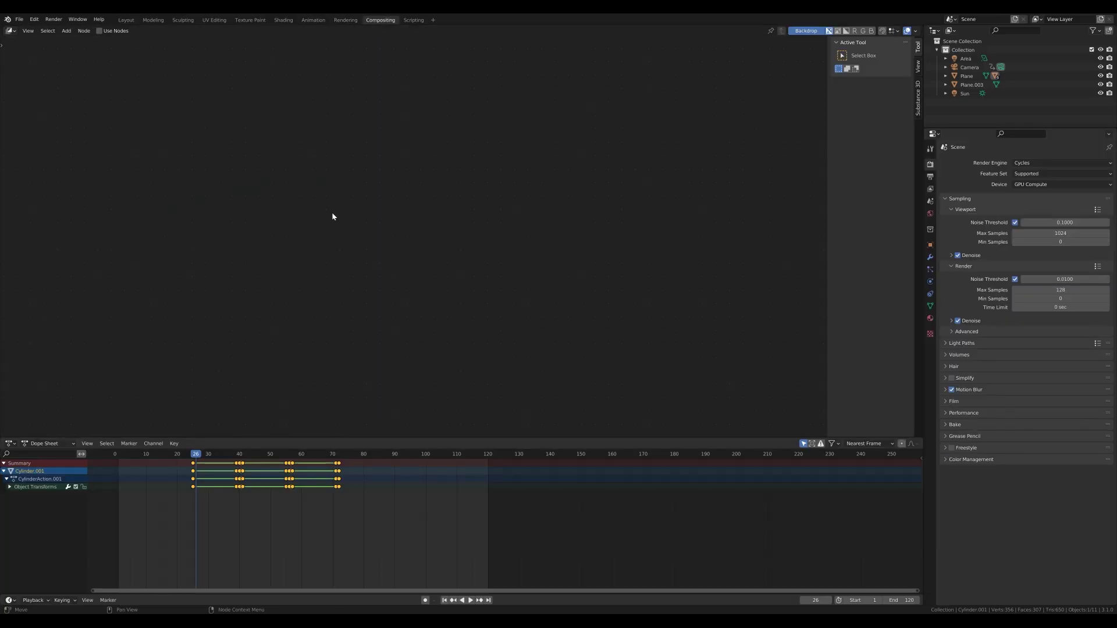
pyautogui.click(113, 32)
pyautogui.moveTo(382, 71); pyautogui.dragTo(130, 119)
pyautogui.hotkey('shift', 'a')
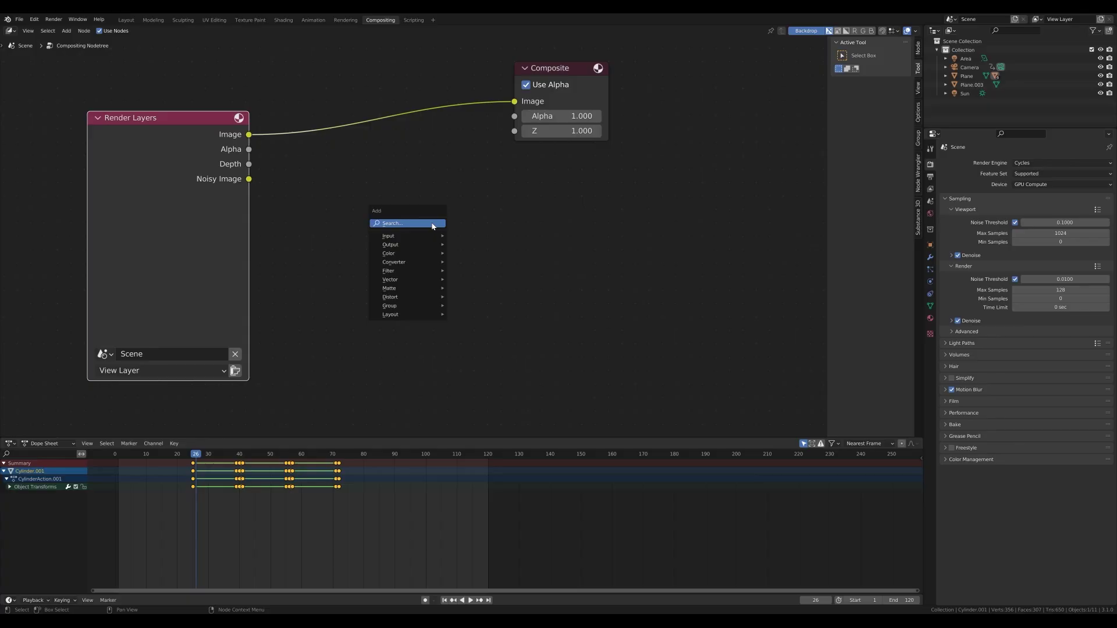
pyautogui.moveTo(413, 271)
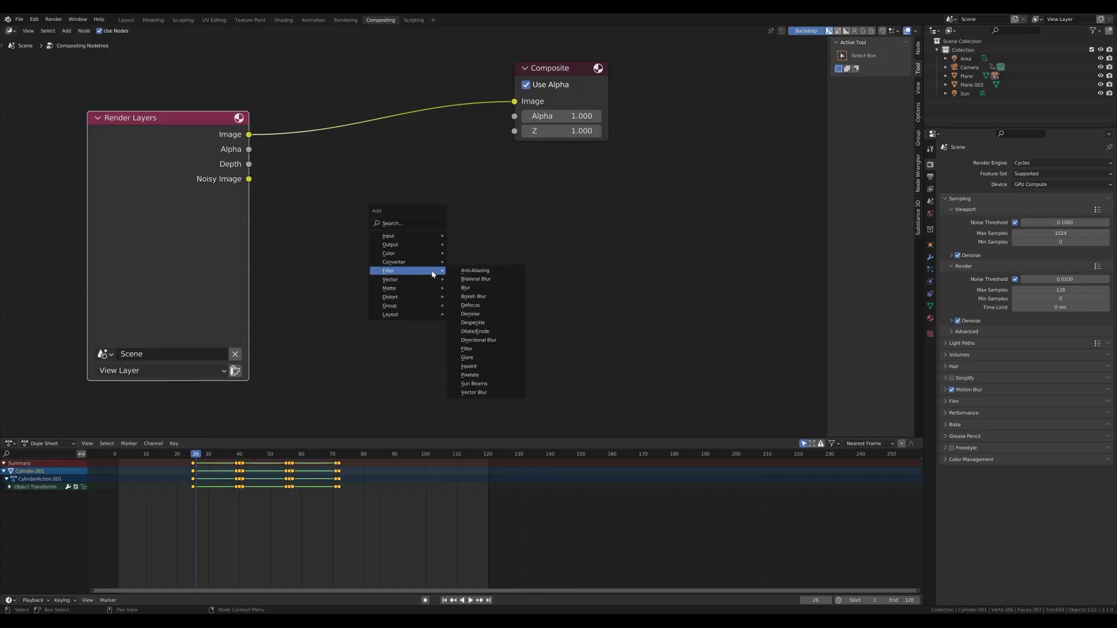
pyautogui.click(479, 357)
pyautogui.click(407, 175)
# Set the Glare node to Fog Glow with High quality and size 6
pyautogui.click(410, 131)
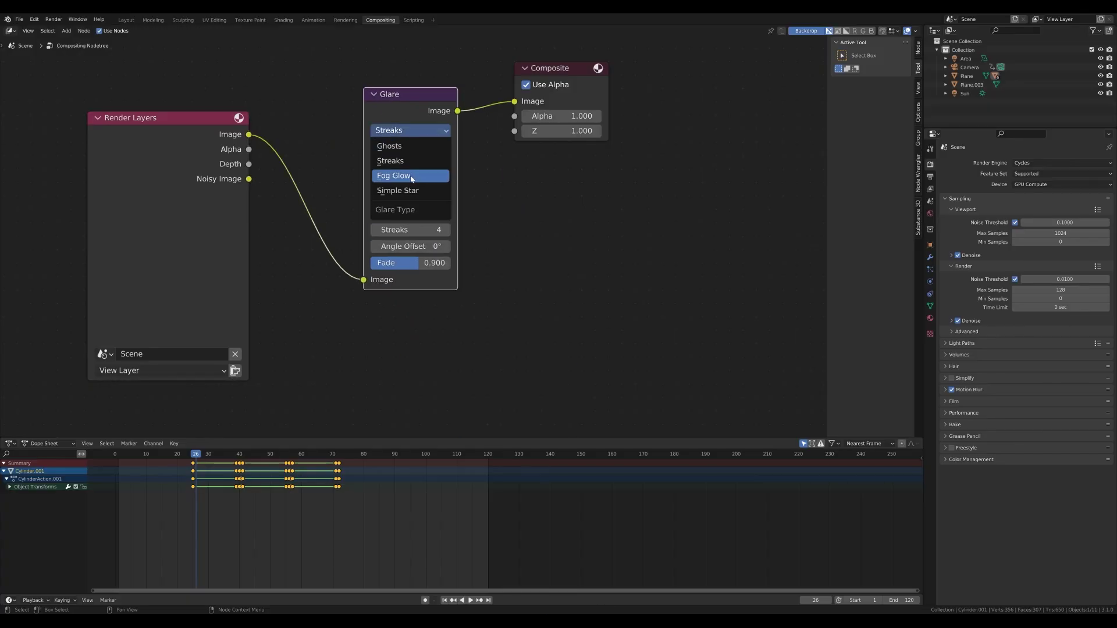
pyautogui.click(412, 176)
pyautogui.click(408, 147)
pyautogui.click(408, 163)
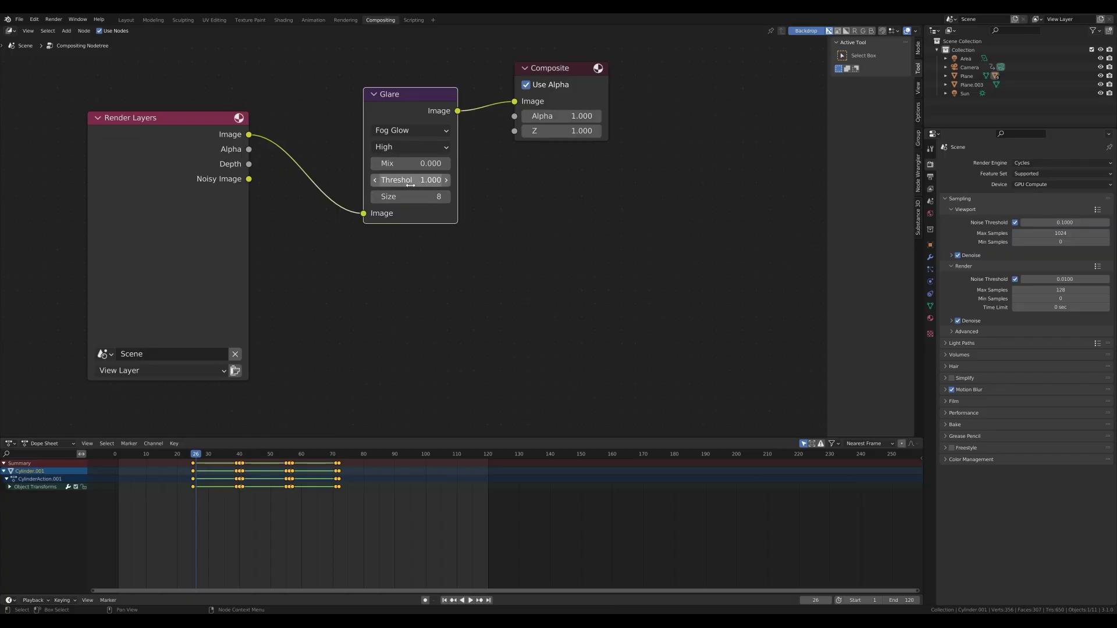
pyautogui.click(375, 197)
pyautogui.click(375, 198)
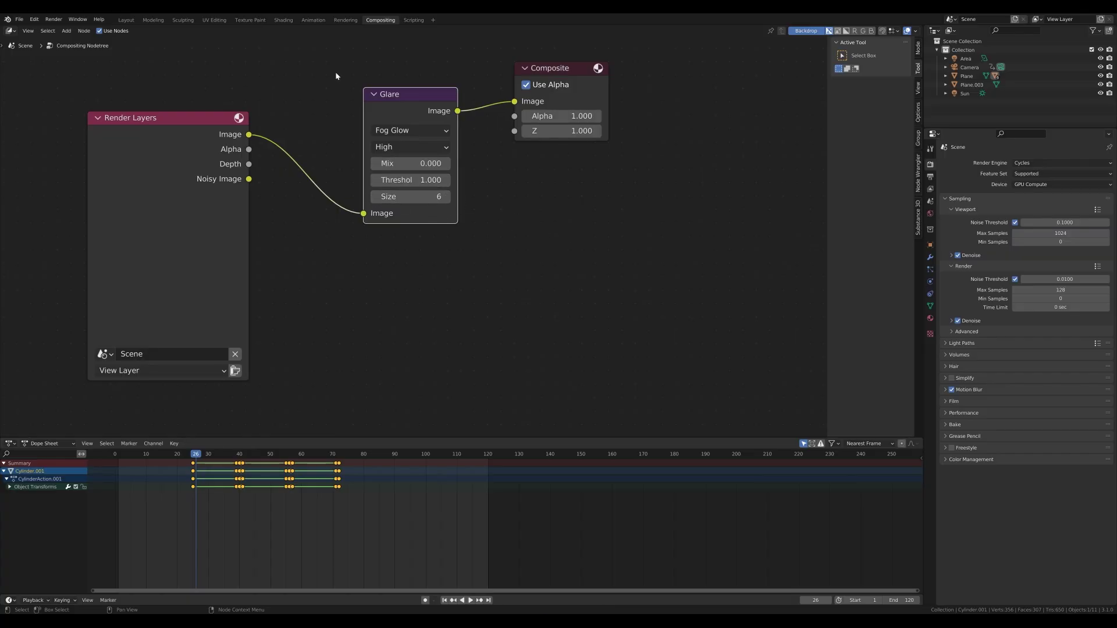
# Render the current frame as a still image and place the layout timeline at frame 26
pyautogui.click(344, 20)
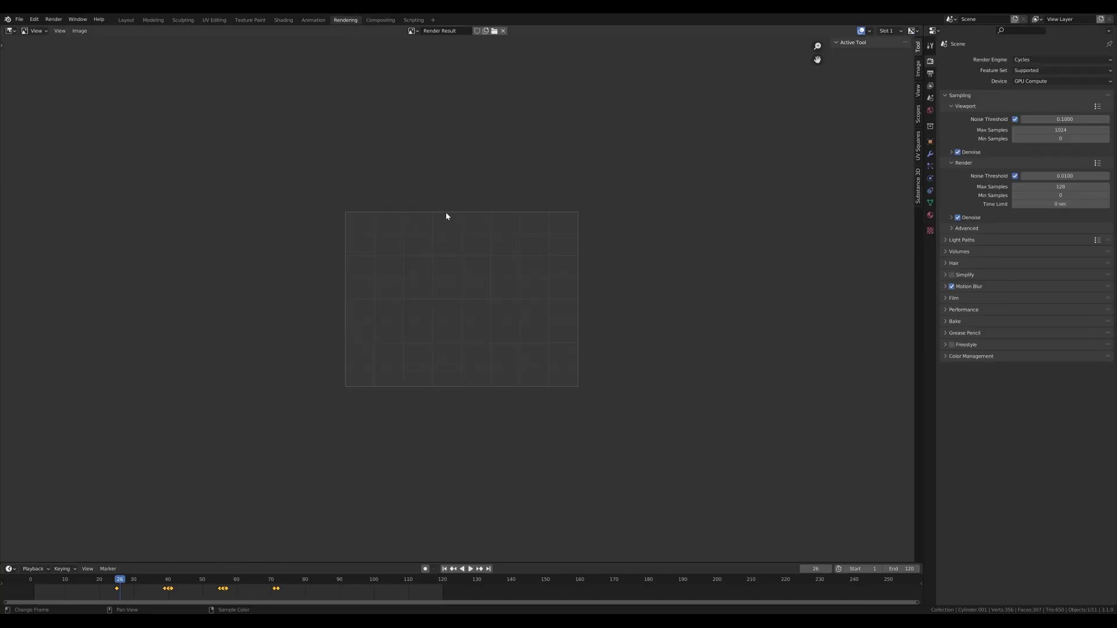
pyautogui.press('F12')
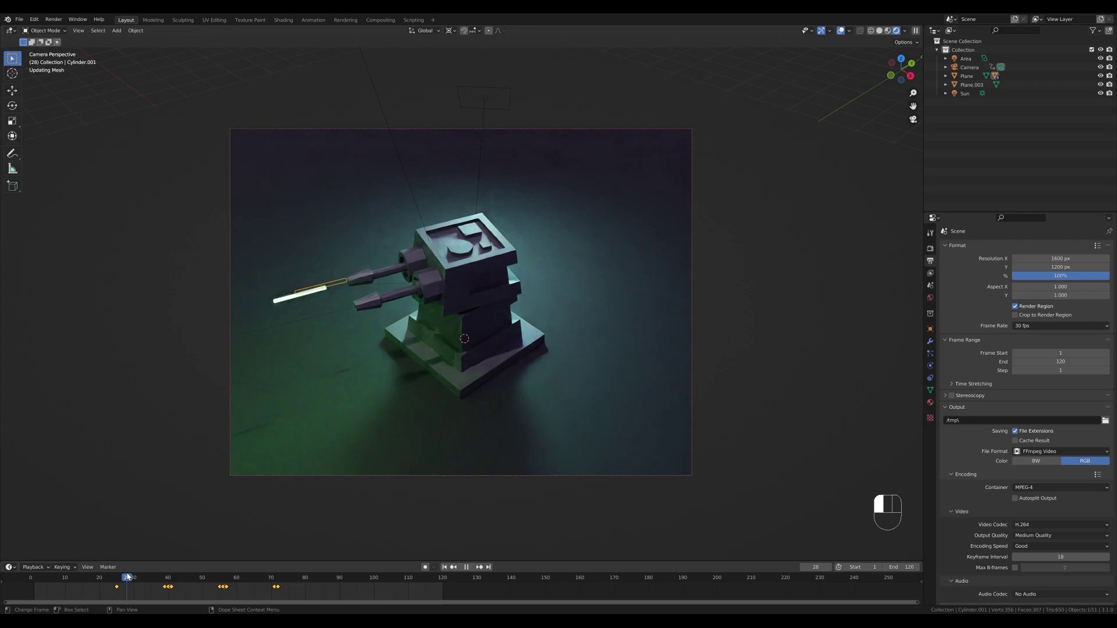
pyautogui.moveTo(128, 577); pyautogui.dragTo(120, 577)
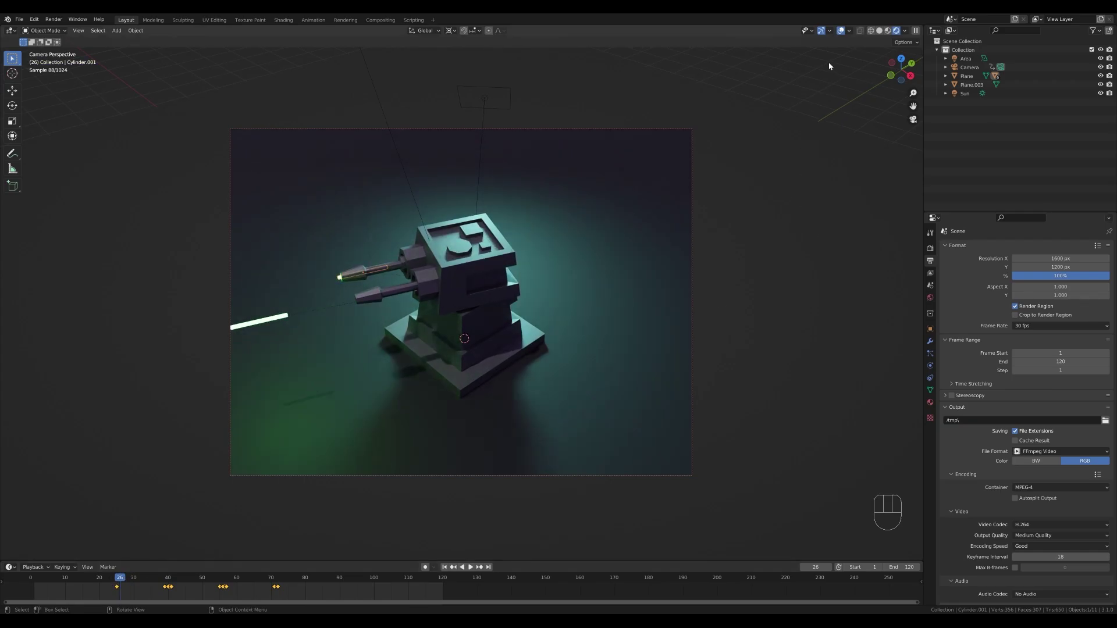